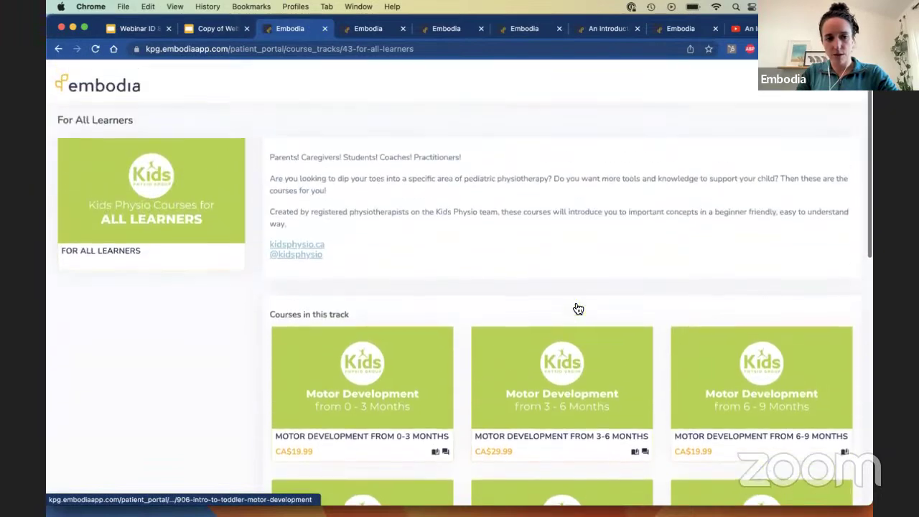
View The Running Physio's course list, the physical therapy portal offering courses and memberships, and the P4Moms patient portal.
{"action": "left_click", "coordinate": [376, 34]}
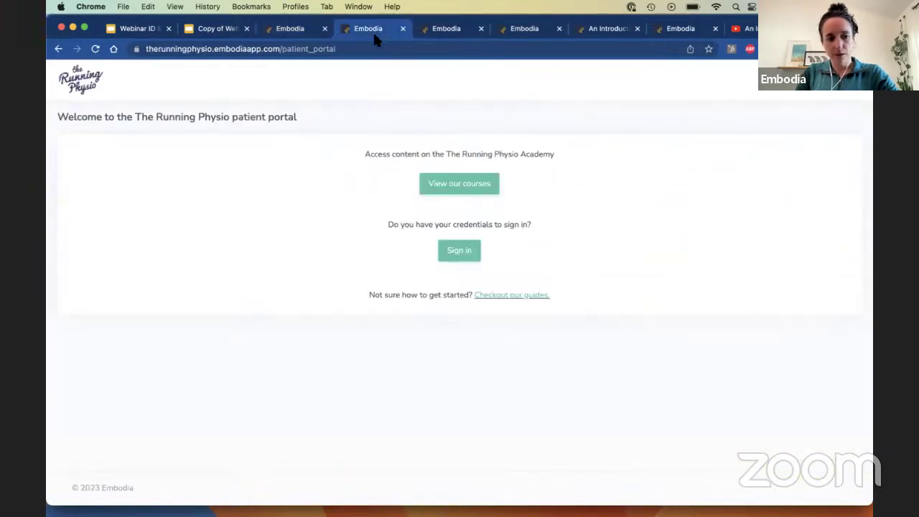
{"action": "left_click", "coordinate": [438, 185]}
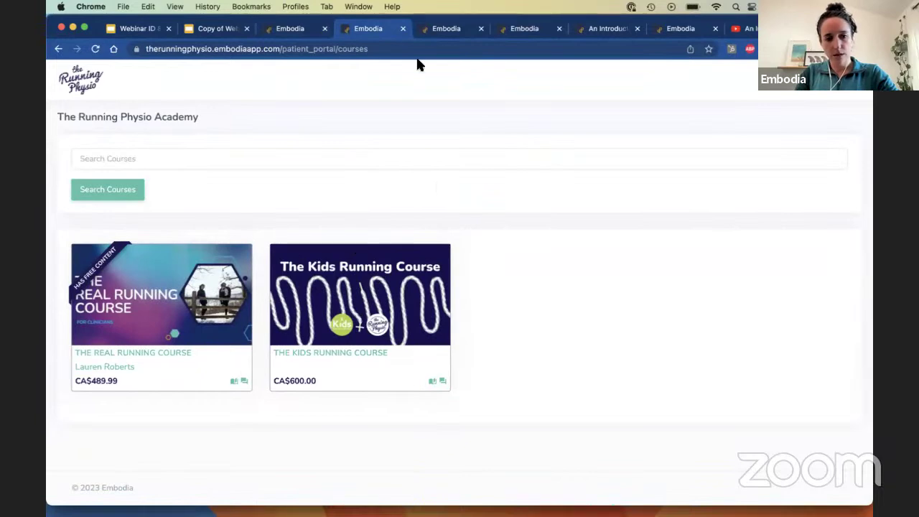
{"action": "left_click", "coordinate": [449, 30]}
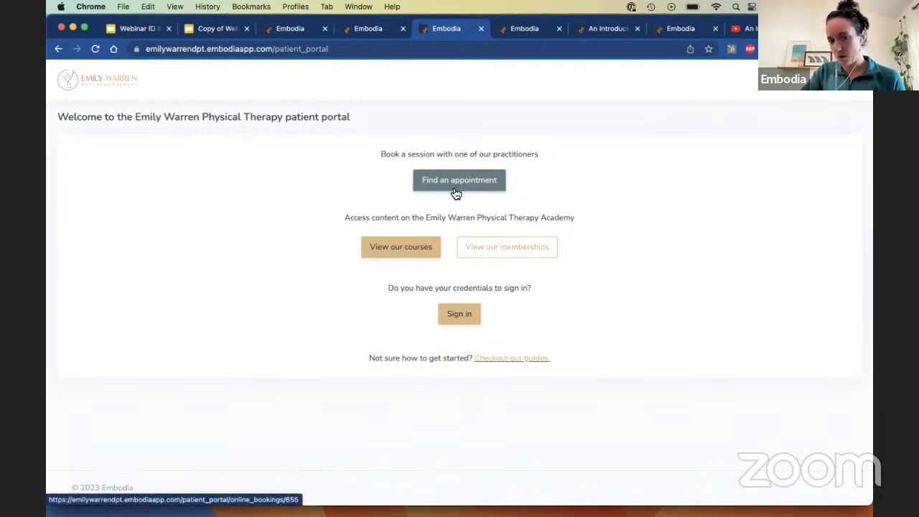
{"action": "left_click", "coordinate": [495, 259]}
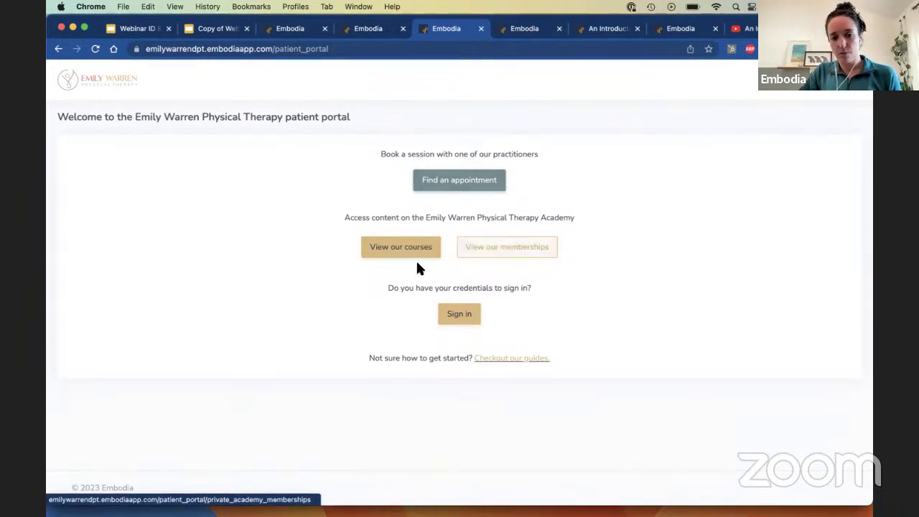
{"action": "left_click", "coordinate": [528, 32]}
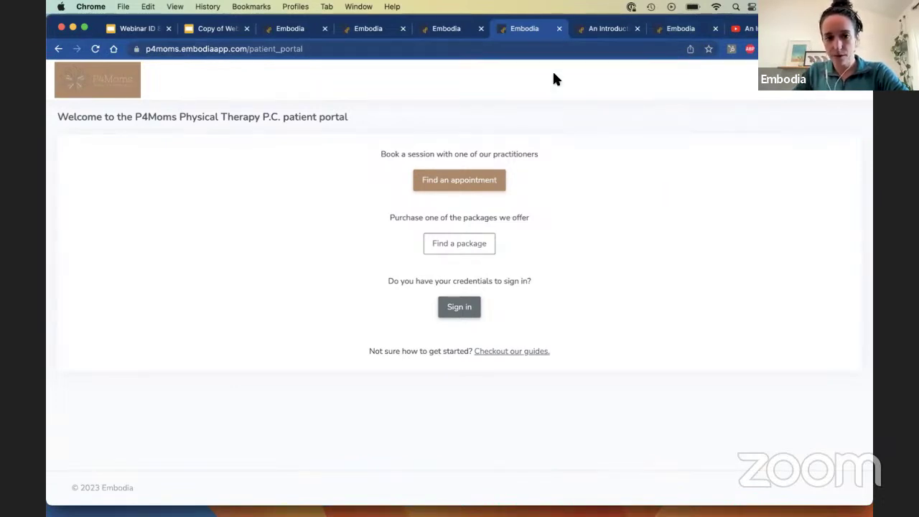
Go to the introductory pelvic health webinar page and sign out of the current Embodia account.
{"action": "left_click", "coordinate": [601, 30]}
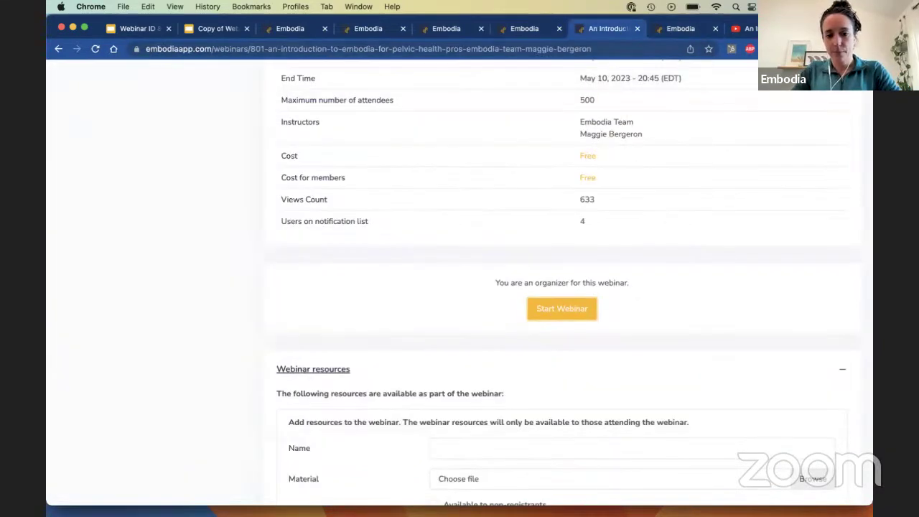
{"action": "scroll", "coordinate": [628, 453], "scroll_direction": "up", "scroll_amount": 15}
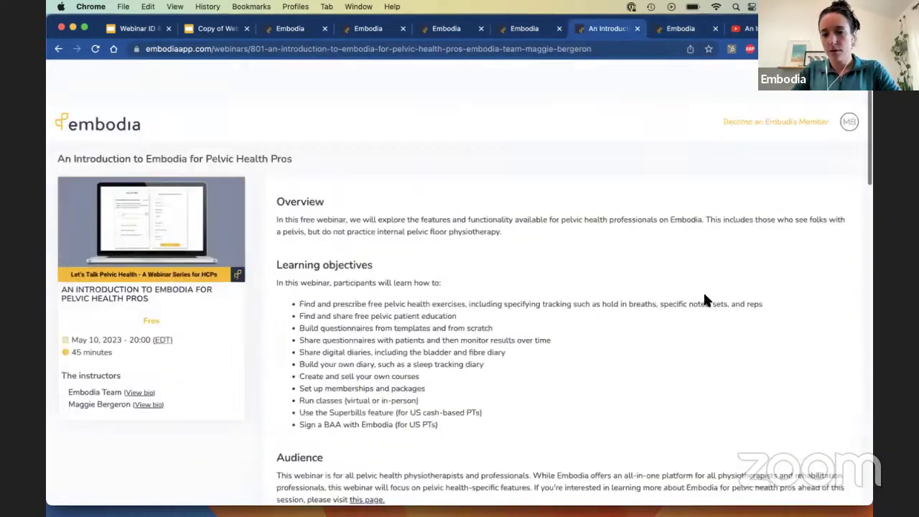
{"action": "mouse_move", "coordinate": [848, 92]}
{"action": "left_click", "coordinate": [772, 273]}
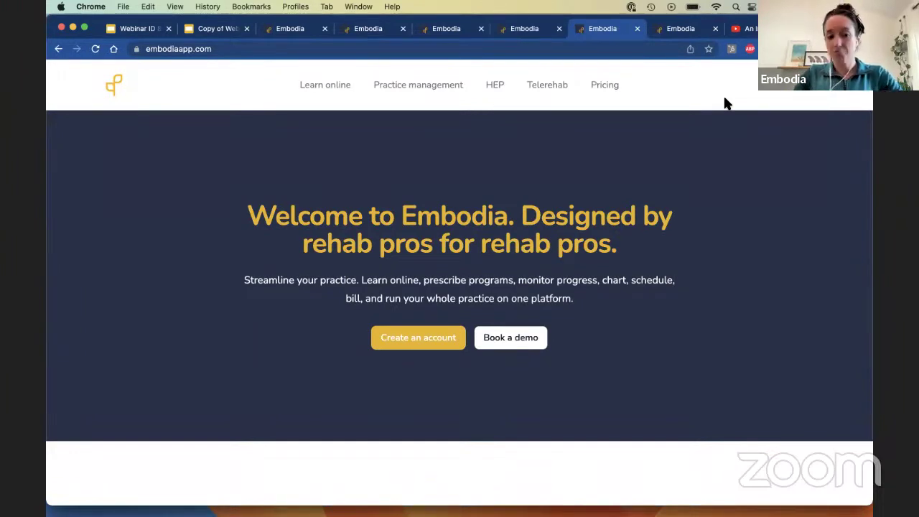
Sign in as a practitioner using the other saved account's e-mail and password.
{"action": "left_click", "coordinate": [797, 92]}
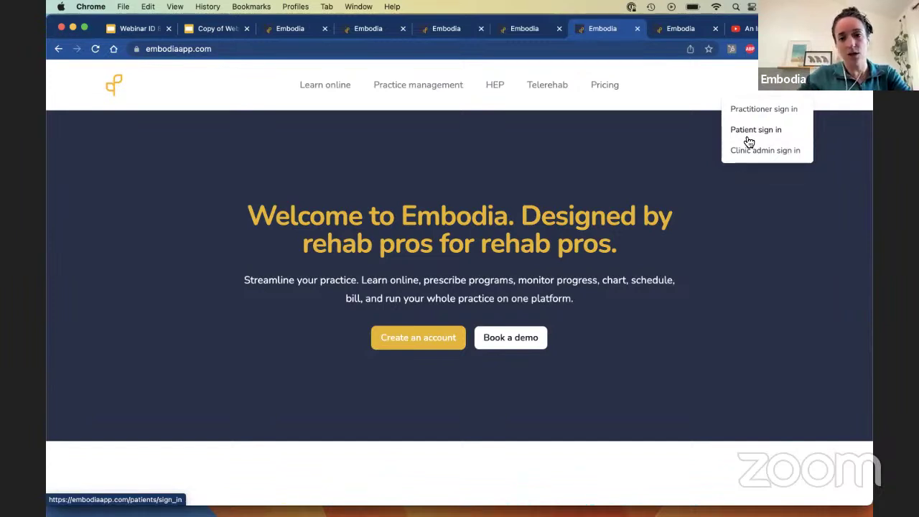
{"action": "left_click", "coordinate": [748, 108]}
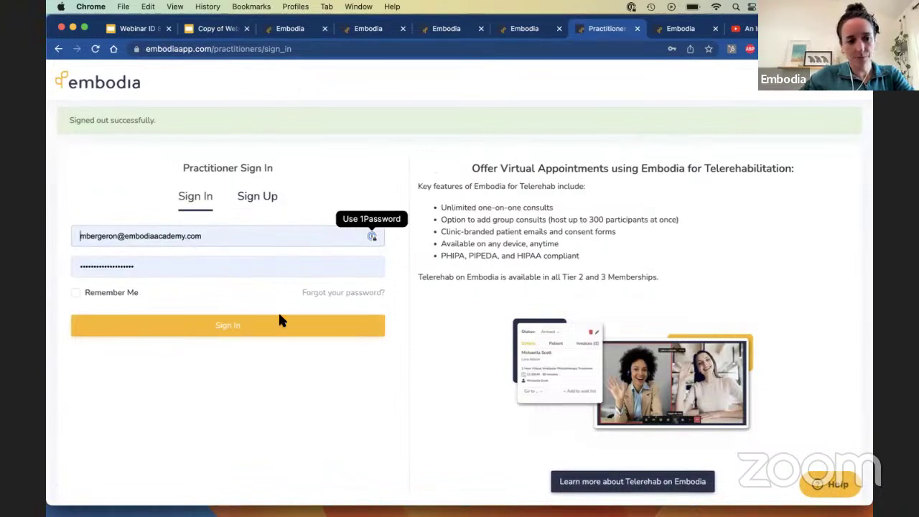
{"action": "left_click", "coordinate": [198, 233]}
{"action": "key", "text": "super+a"}
{"action": "type", "text": "maa"}
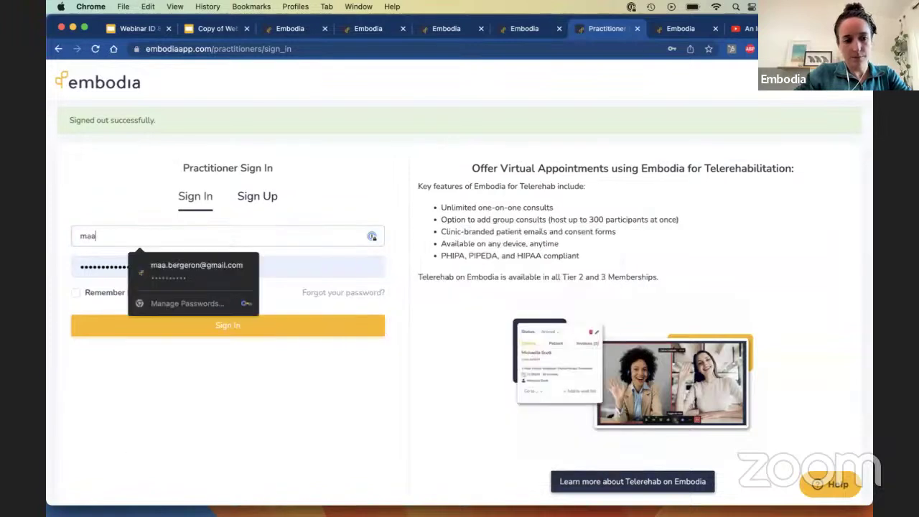
{"action": "key", "text": "Down"}
{"action": "key", "text": "Return"}
{"action": "key", "text": "Return"}
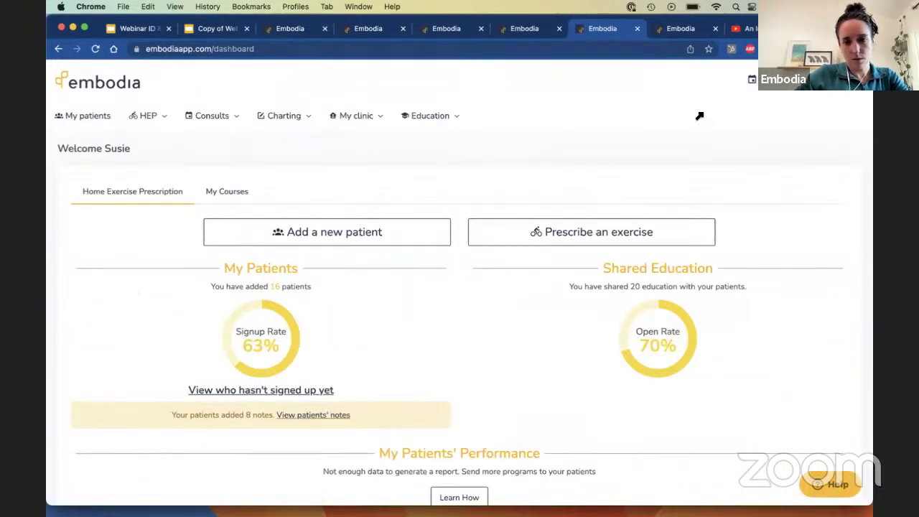
{"action": "left_click", "coordinate": [449, 115]}
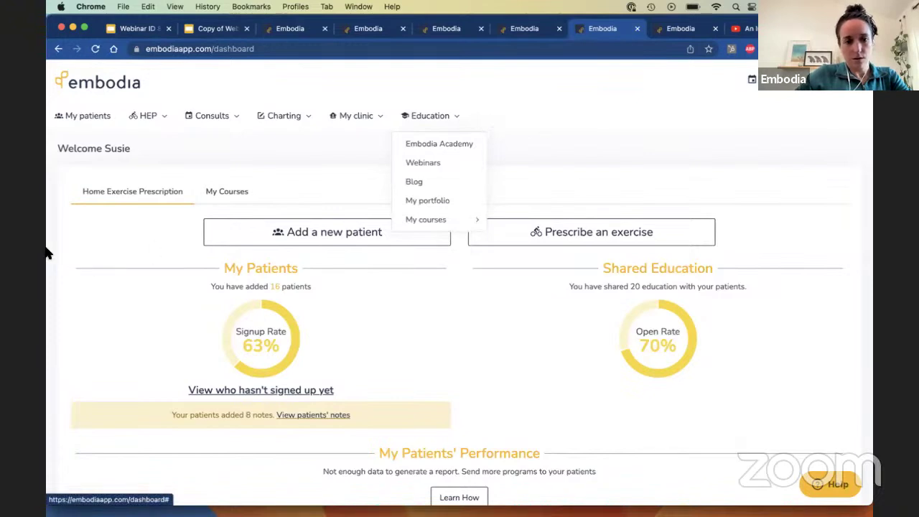
{"action": "left_click", "coordinate": [352, 184]}
{"action": "left_click", "coordinate": [211, 115]}
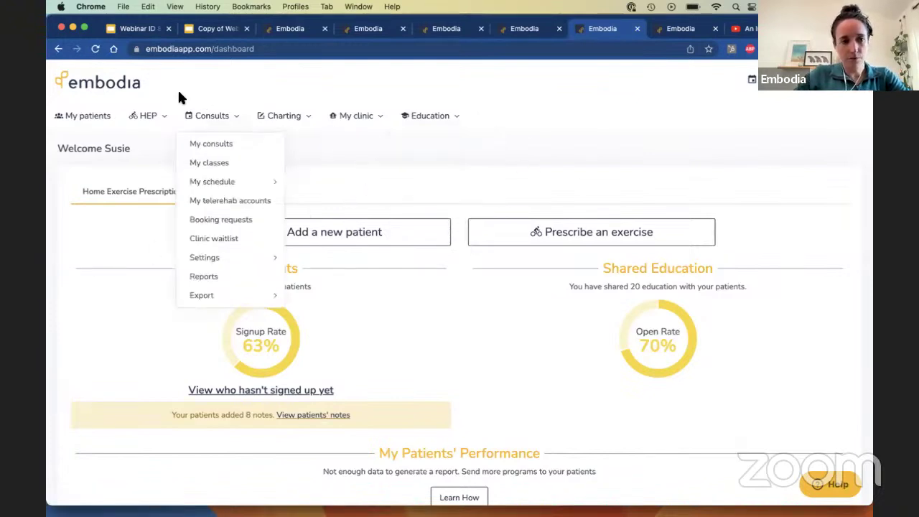
{"action": "left_click", "coordinate": [356, 116]}
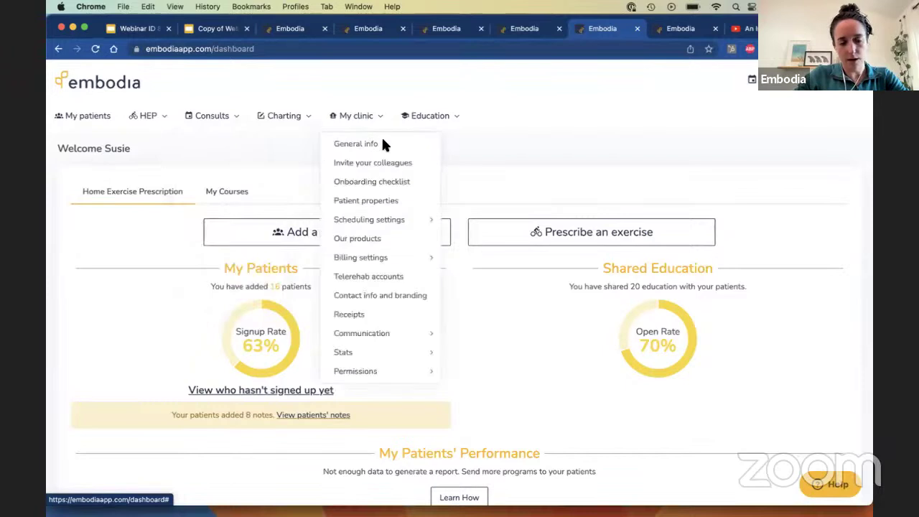
{"action": "left_click", "coordinate": [486, 123]}
{"action": "left_click", "coordinate": [356, 116]}
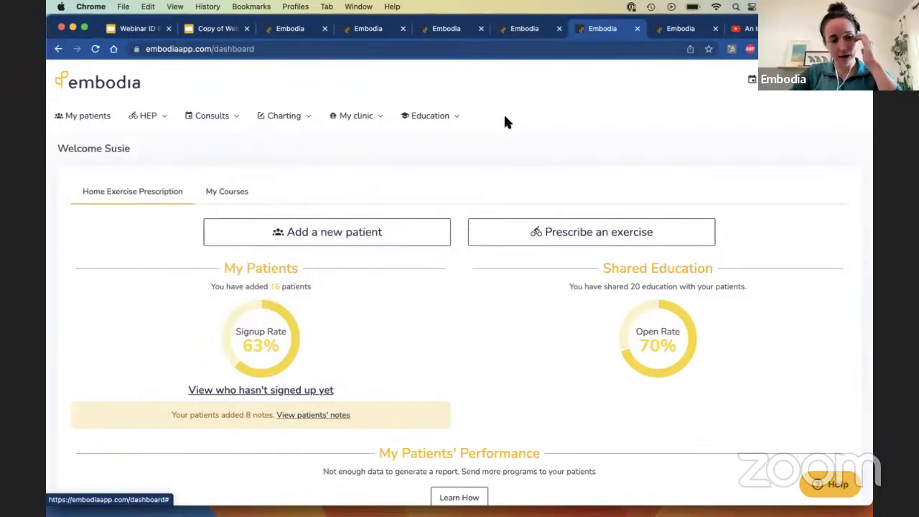
{"action": "mouse_move", "coordinate": [408, 117]}
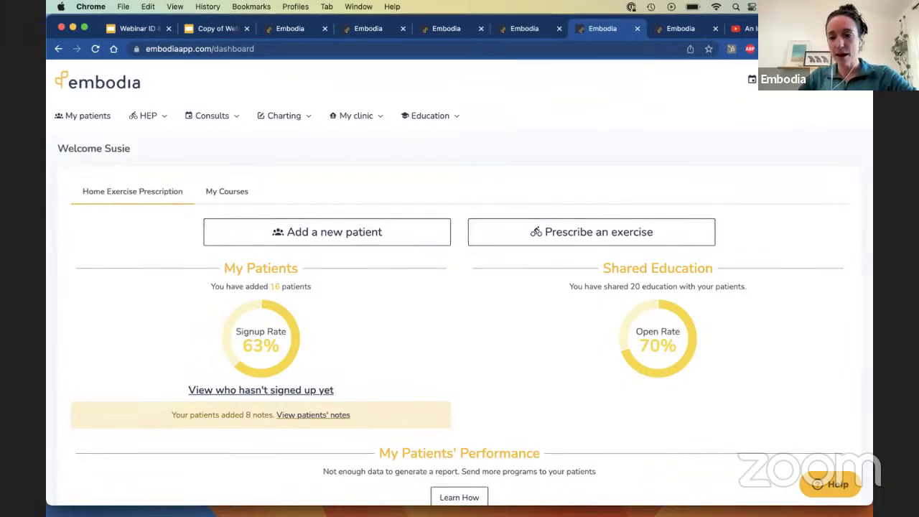
Open the practitioner's My info page and review the signature, professional licenses and graduation evidence sections.
{"action": "left_click", "coordinate": [847, 87]}
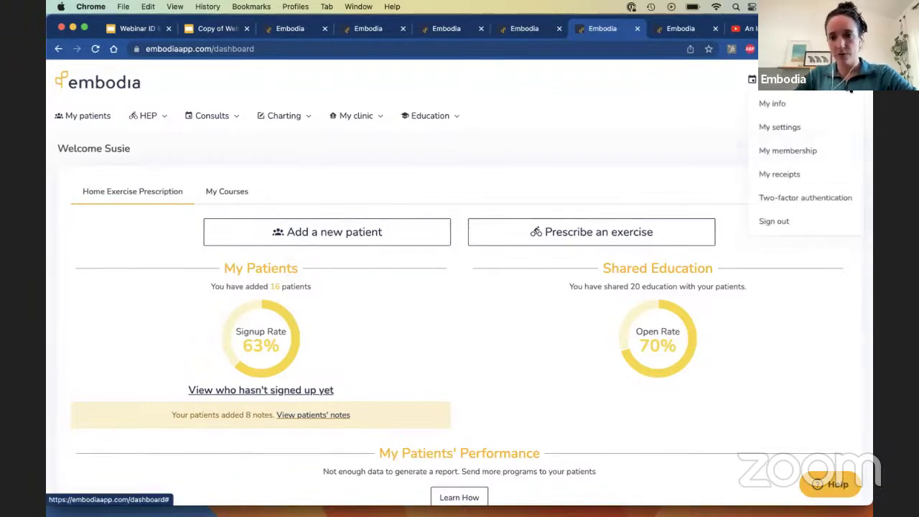
{"action": "left_click", "coordinate": [768, 108]}
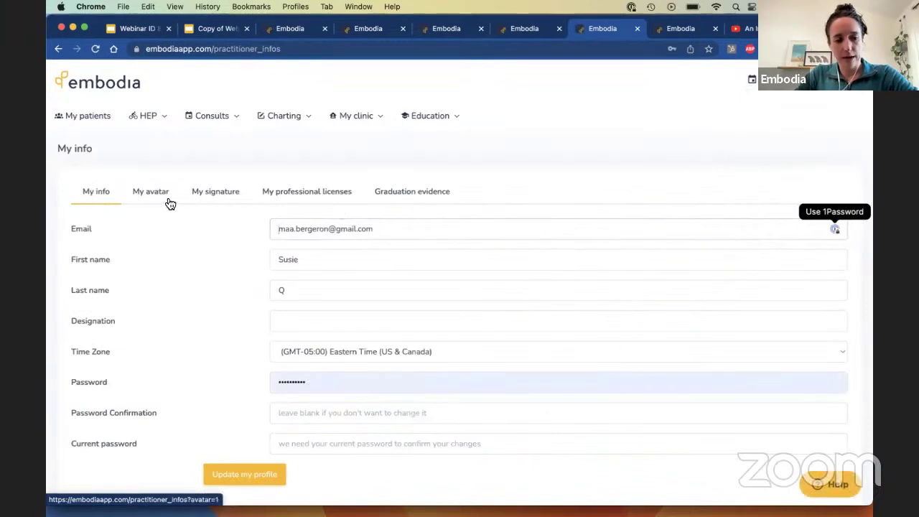
{"action": "left_click", "coordinate": [218, 194]}
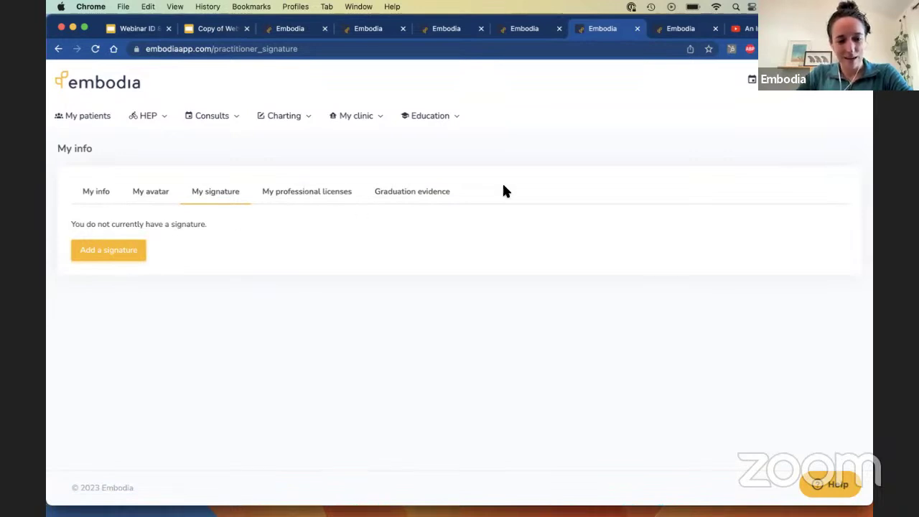
{"action": "left_click", "coordinate": [341, 203]}
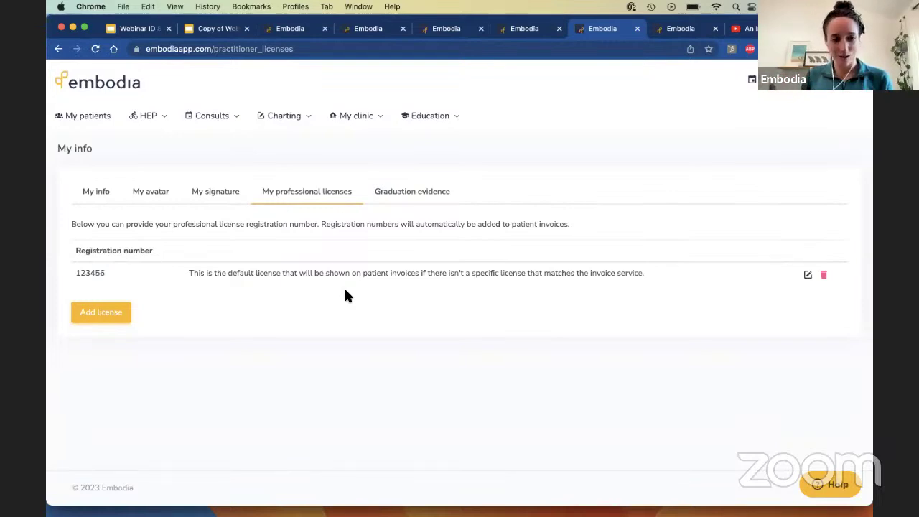
{"action": "left_click", "coordinate": [411, 199]}
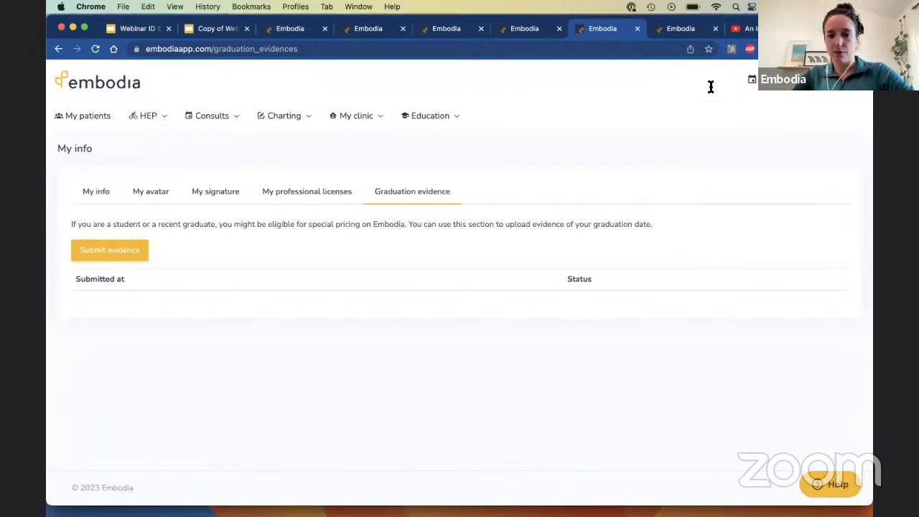
Open the Embodia guides at embodiaapp.com/guides in a new browser tab and point out the page's address.
{"action": "key", "text": "super+t"}
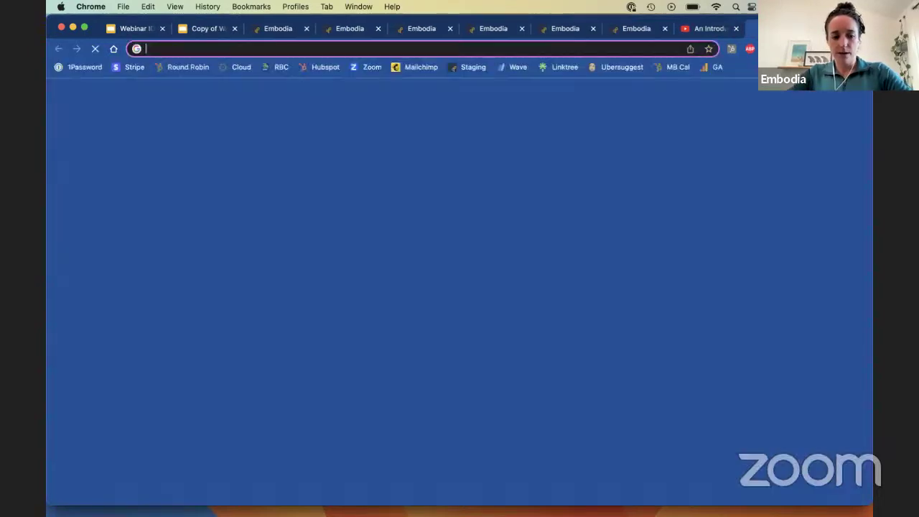
{"action": "type", "text": "embodiaapp.com/guides"}
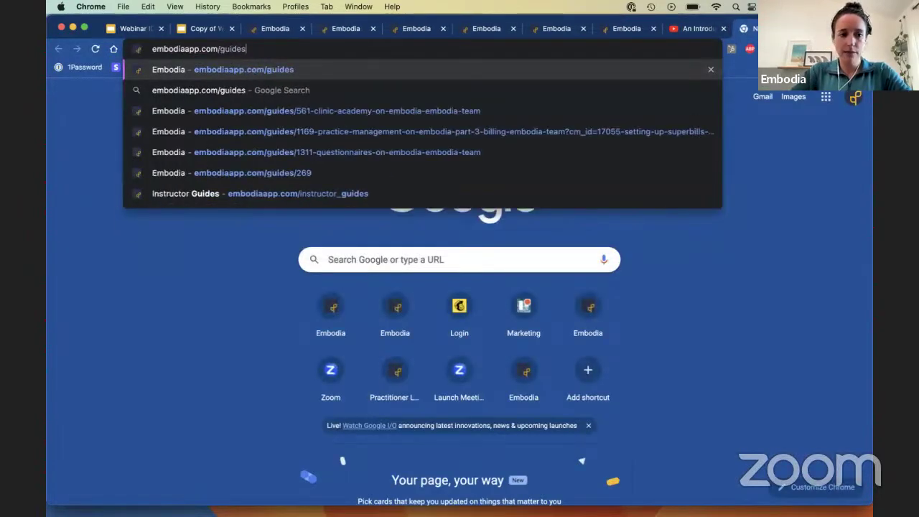
{"action": "key", "text": "Return"}
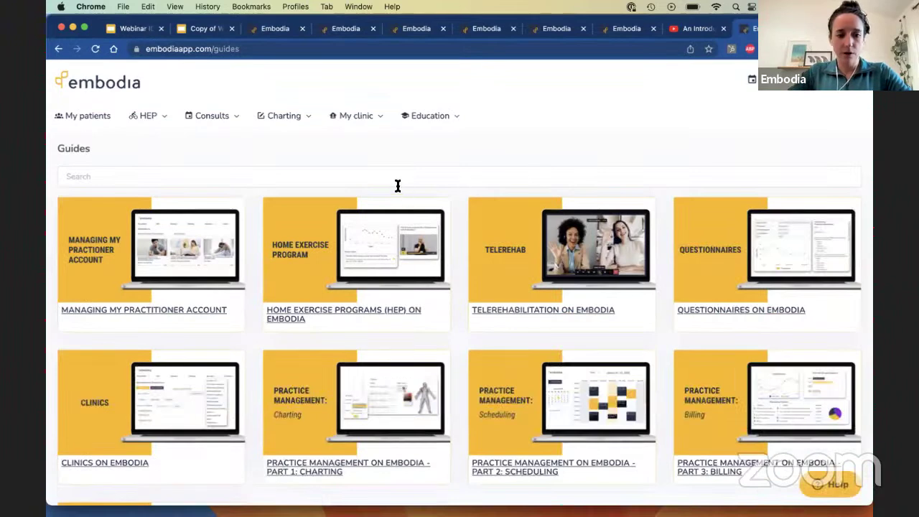
{"action": "scroll", "coordinate": [399, 184], "scroll_direction": "down", "scroll_amount": 1}
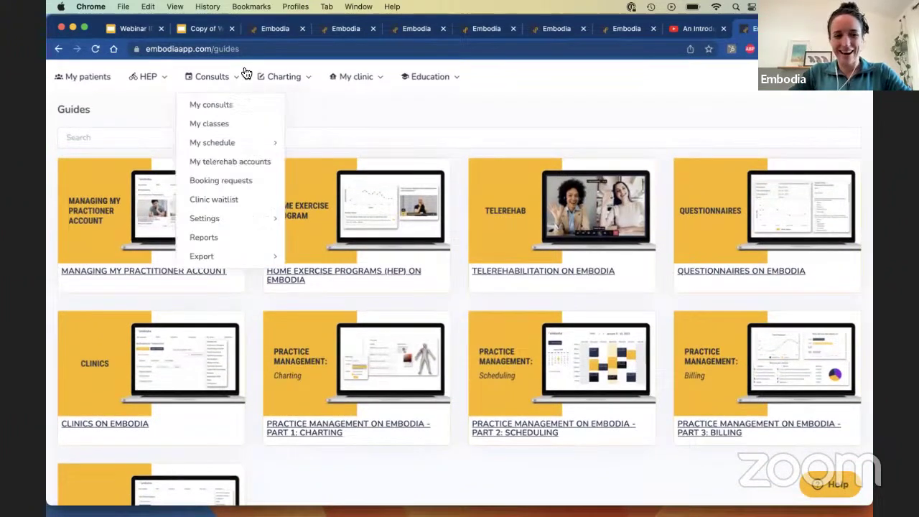
{"action": "left_click", "coordinate": [243, 52]}
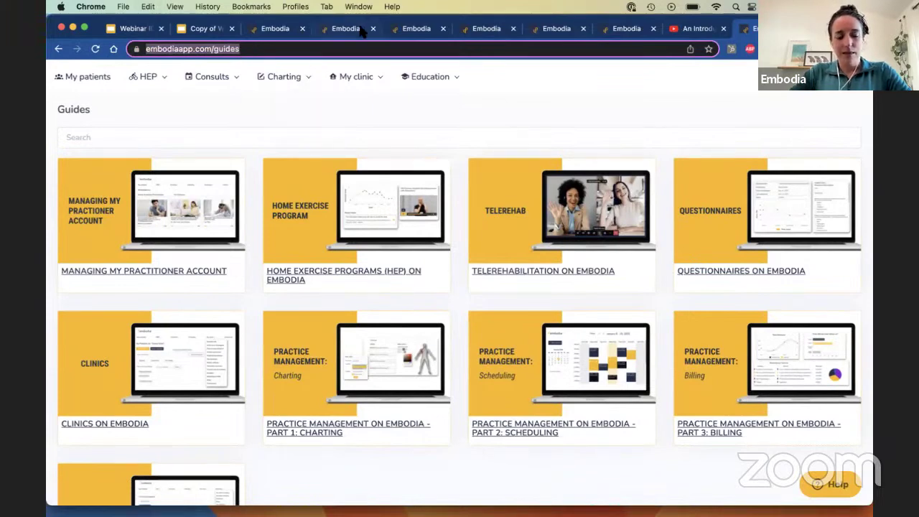
{"action": "left_click", "coordinate": [330, 101]}
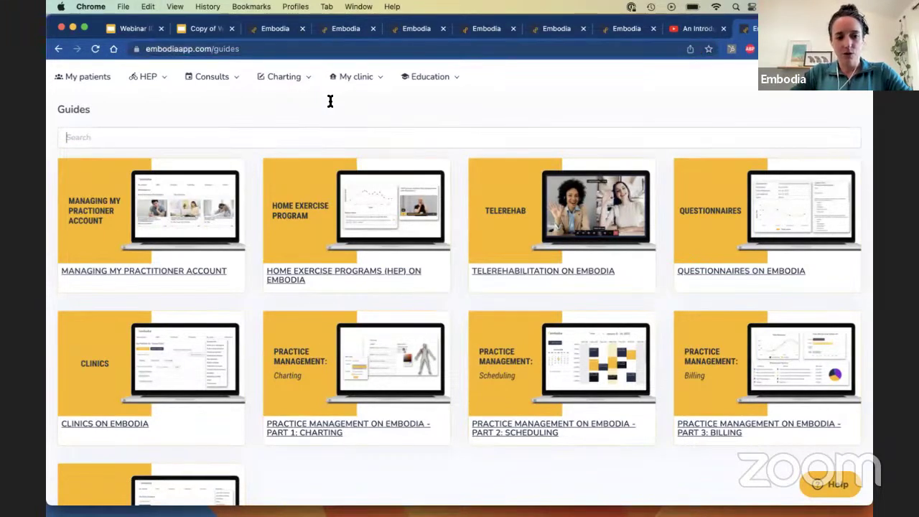
Search the guides for "export".
{"action": "left_click", "coordinate": [318, 136]}
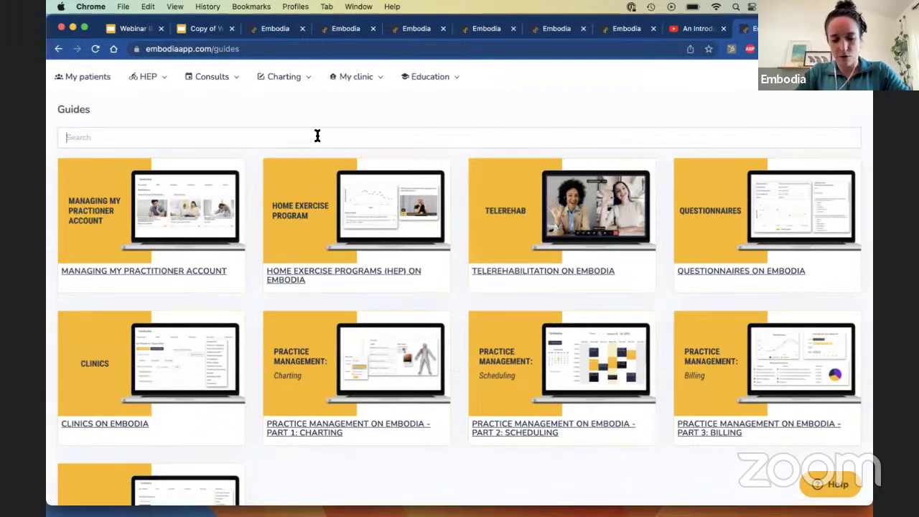
{"action": "type", "text": "export"}
{"action": "key", "text": "Return"}
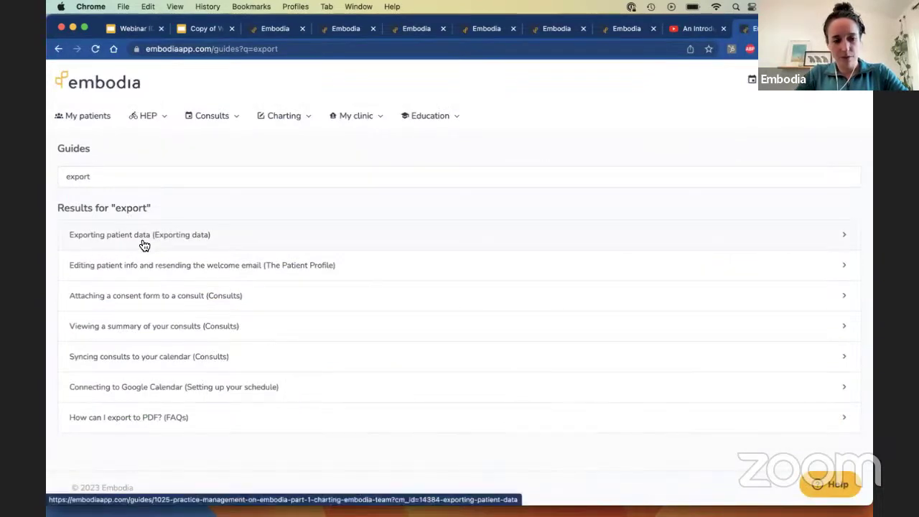
Replace the guides search term with "import" and run the search.
{"action": "left_click", "coordinate": [144, 174]}
{"action": "key", "text": "super+a"}
{"action": "key", "text": "BackSpace"}
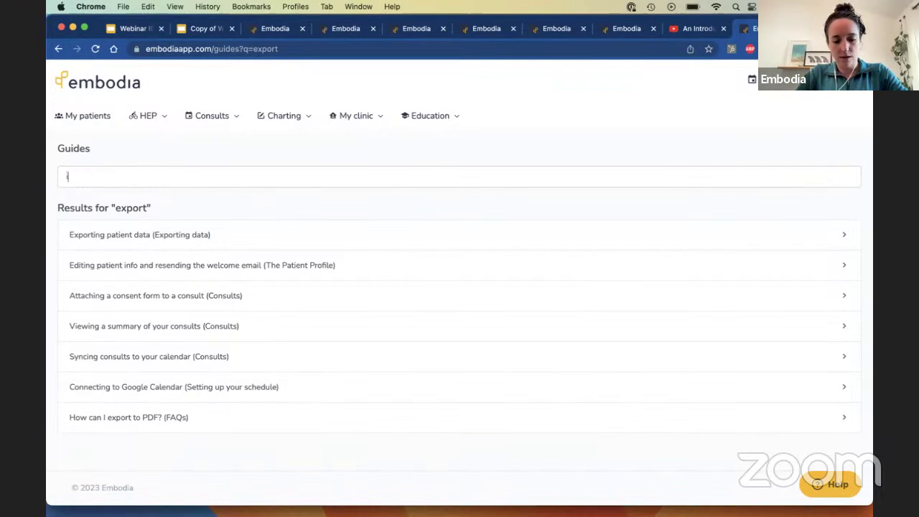
{"action": "type", "text": "import"}
{"action": "key", "text": "Return"}
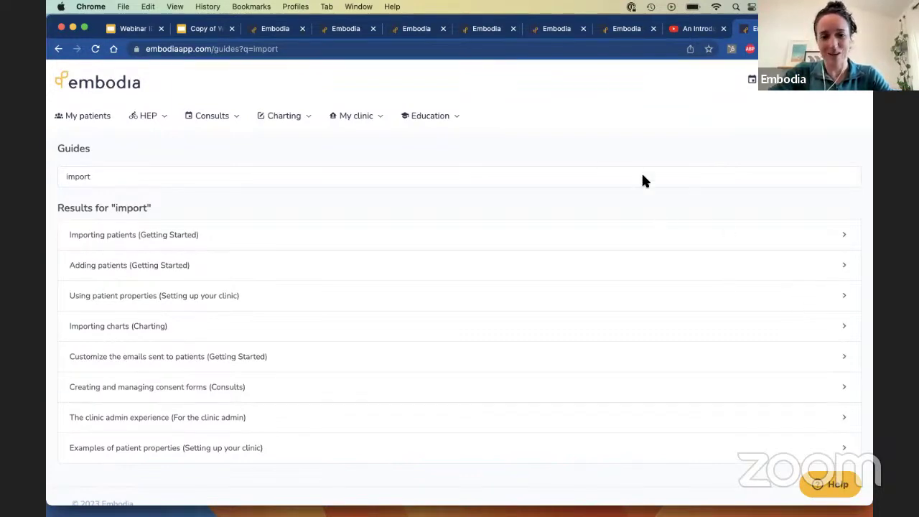
Remove the search query from the guides address to reload the full guide list, and return to the graduation evidence page.
{"action": "left_click", "coordinate": [305, 49]}
{"action": "left_click_drag", "start_coordinate": [304, 49], "coordinate": [266, 49]}
{"action": "key", "text": "BackSpace"}
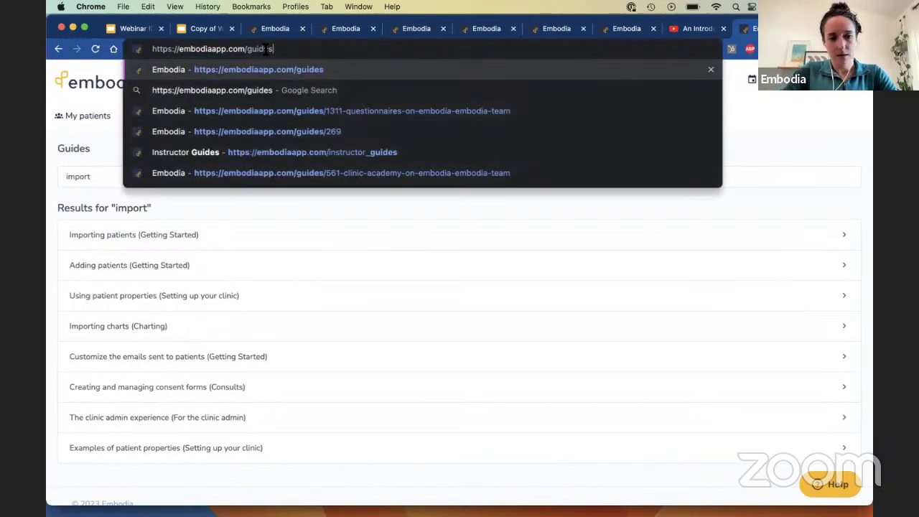
{"action": "key", "text": "super+a"}
{"action": "key", "text": "Return"}
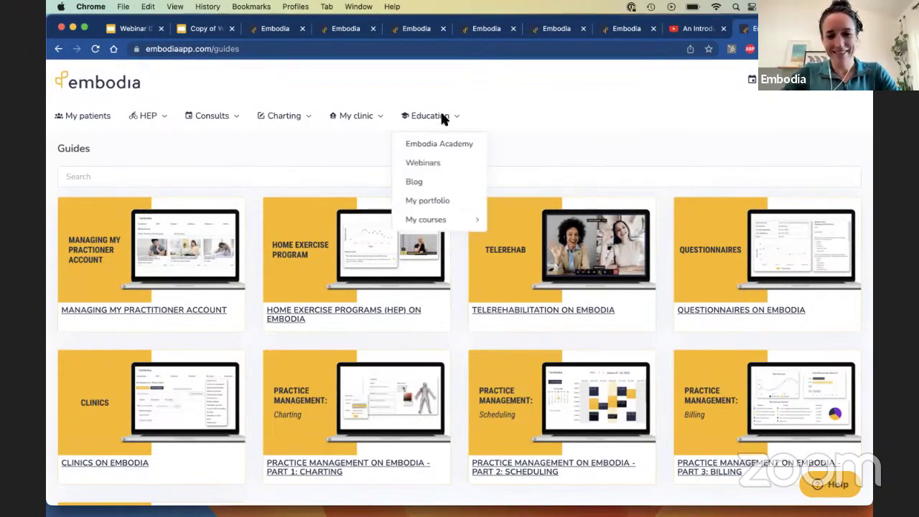
{"action": "left_click", "coordinate": [560, 30]}
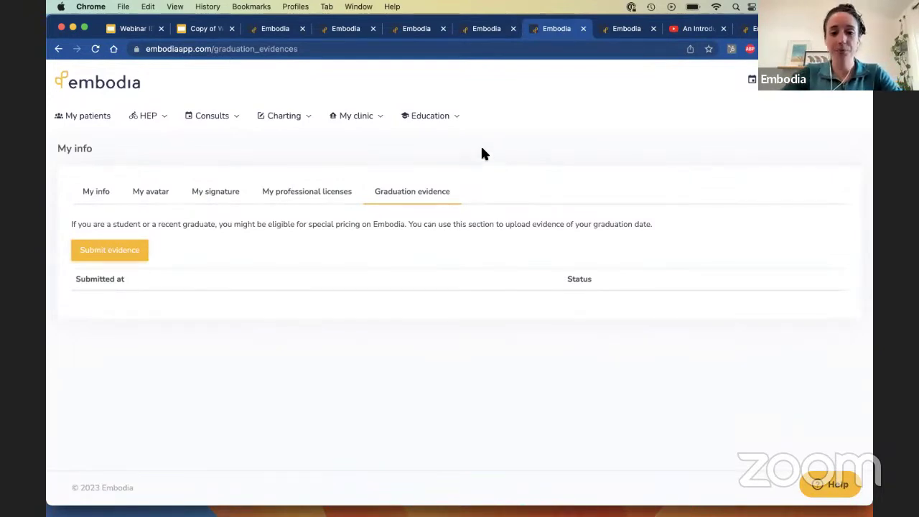
Open the practitioner's settings and review the academy, home exercise, messaging, notification, questionnaire and privacy options, including the timeout delay.
{"action": "left_click", "coordinate": [826, 81]}
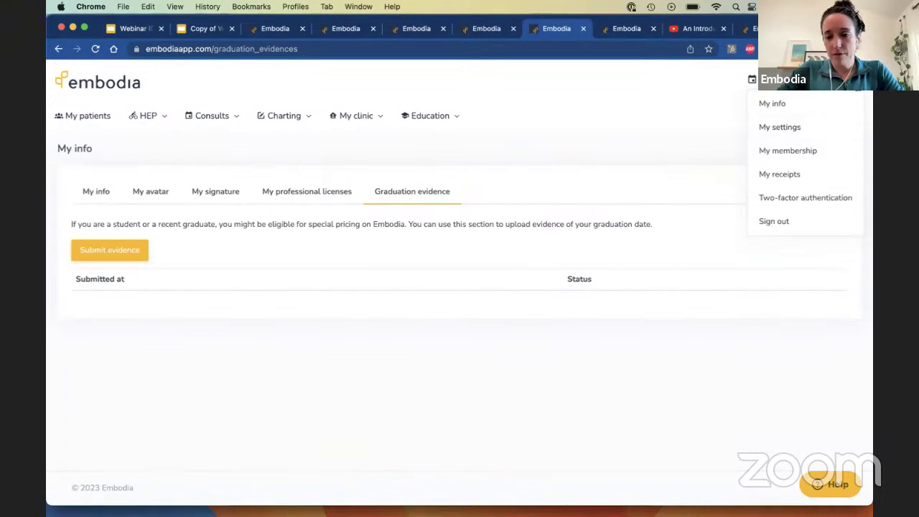
{"action": "left_click", "coordinate": [795, 133]}
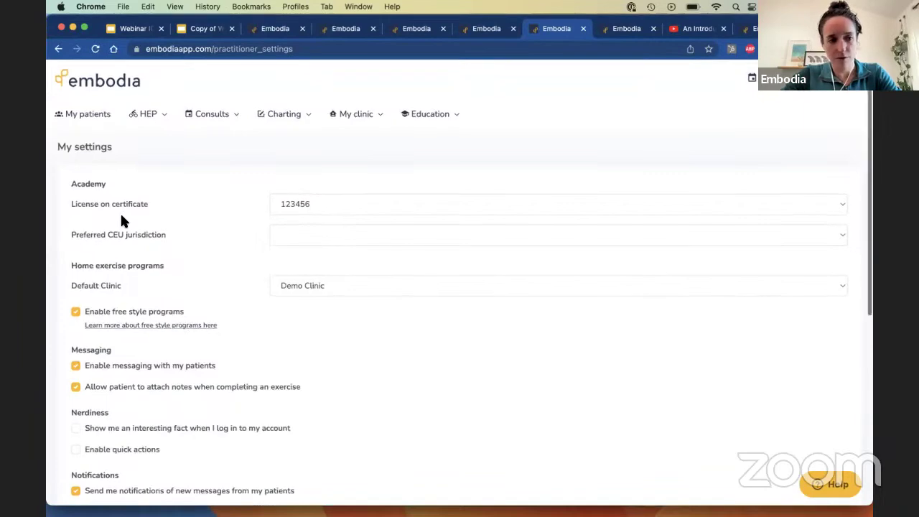
{"action": "scroll", "coordinate": [121, 216], "scroll_direction": "down", "scroll_amount": 1}
{"action": "scroll", "coordinate": [122, 222], "scroll_direction": "down", "scroll_amount": 1}
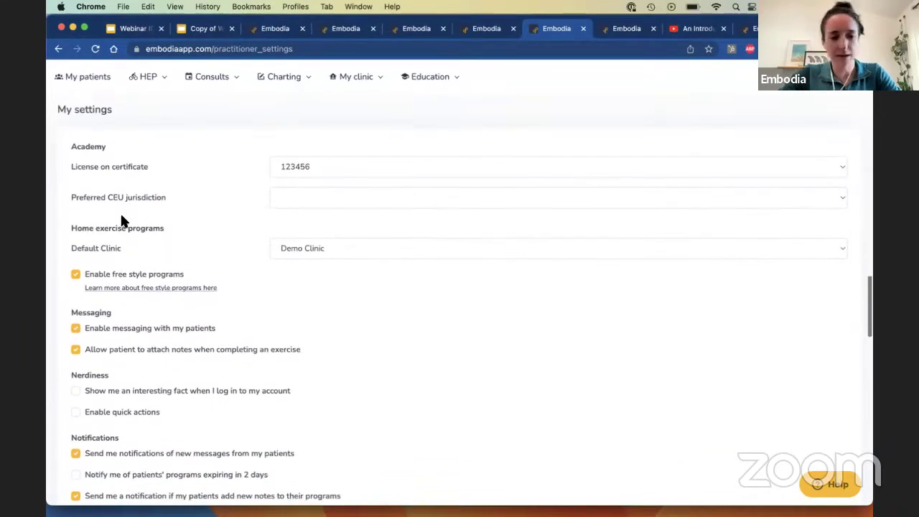
{"action": "scroll", "coordinate": [122, 221], "scroll_direction": "down", "scroll_amount": 3}
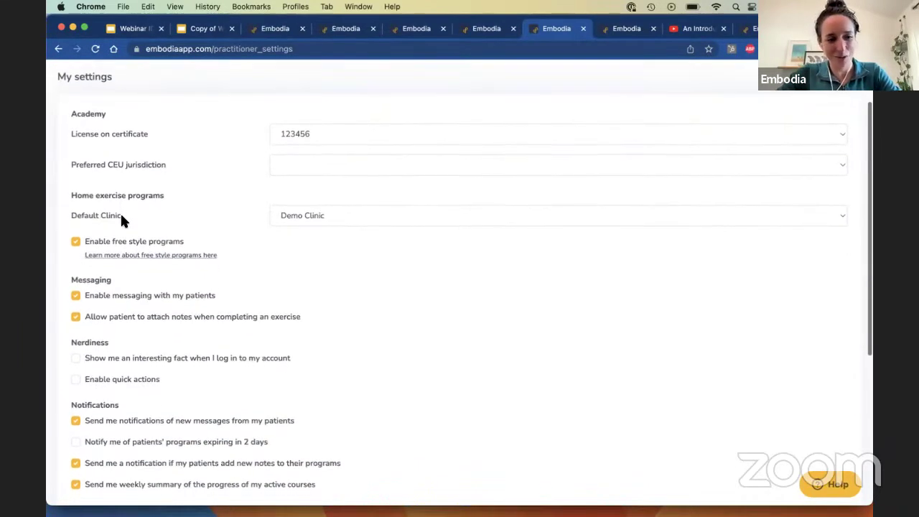
{"action": "scroll", "coordinate": [121, 222], "scroll_direction": "down", "scroll_amount": 3}
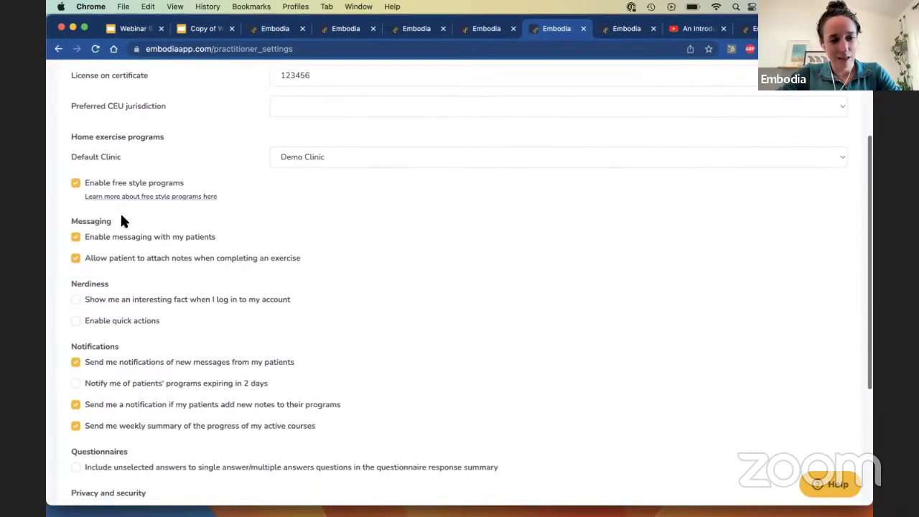
{"action": "scroll", "coordinate": [107, 208], "scroll_direction": "down", "scroll_amount": 5}
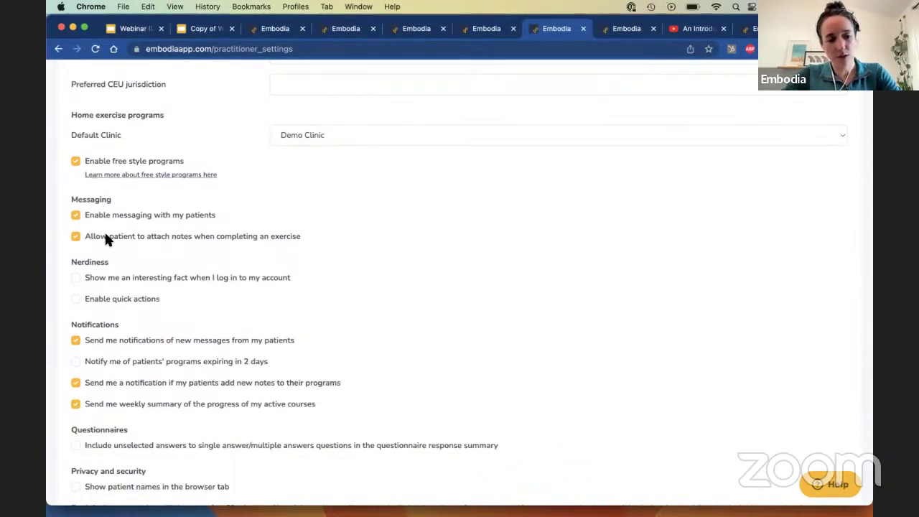
{"action": "scroll", "coordinate": [104, 241], "scroll_direction": "down", "scroll_amount": 2}
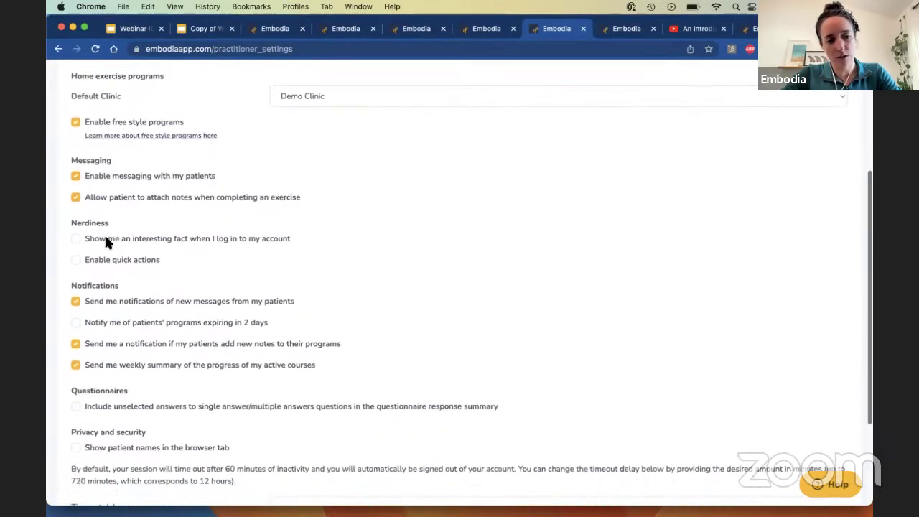
{"action": "scroll", "coordinate": [105, 241], "scroll_direction": "down", "scroll_amount": 2}
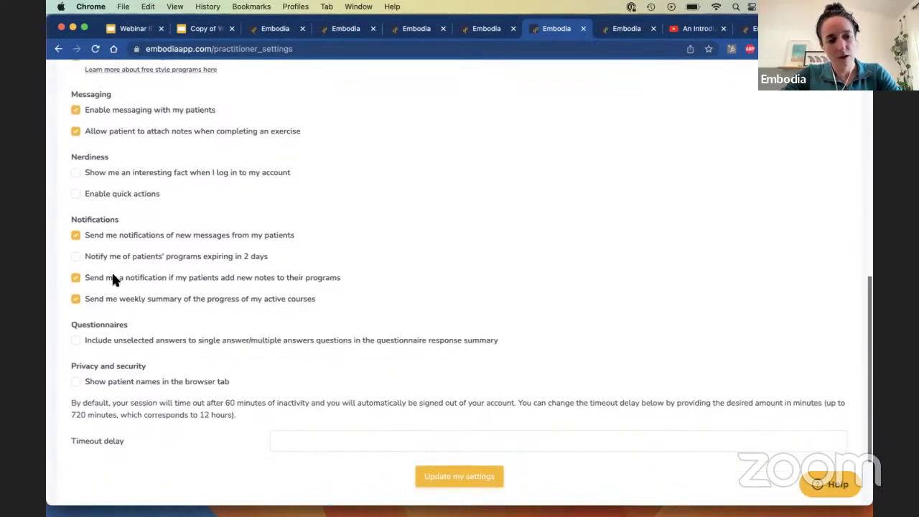
{"action": "scroll", "coordinate": [113, 279], "scroll_direction": "down", "scroll_amount": 2}
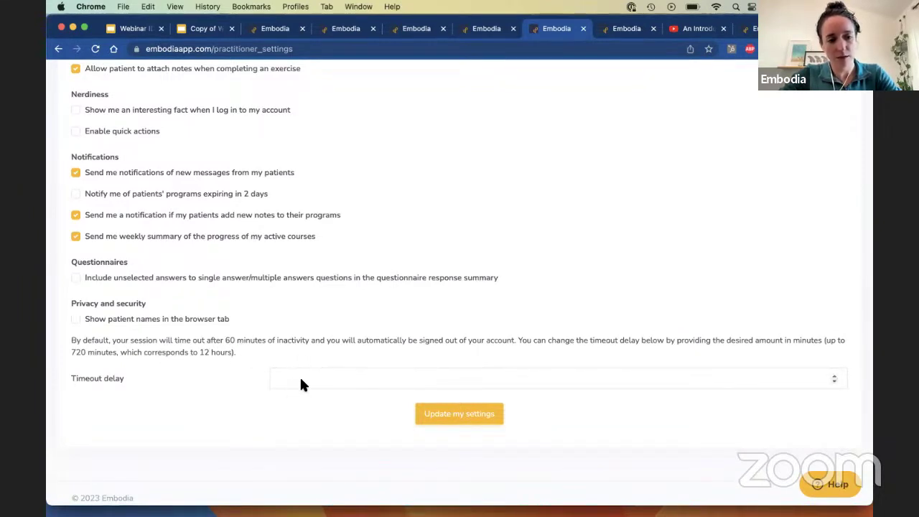
{"action": "scroll", "coordinate": [305, 371], "scroll_direction": "up", "scroll_amount": 10}
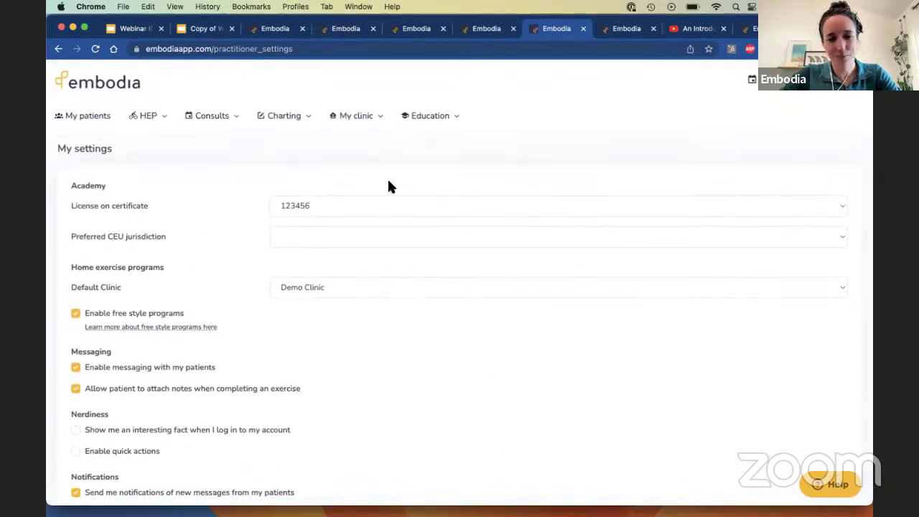
Open the education portfolio and look through the list of courses and webinars taken.
{"action": "left_click", "coordinate": [430, 117]}
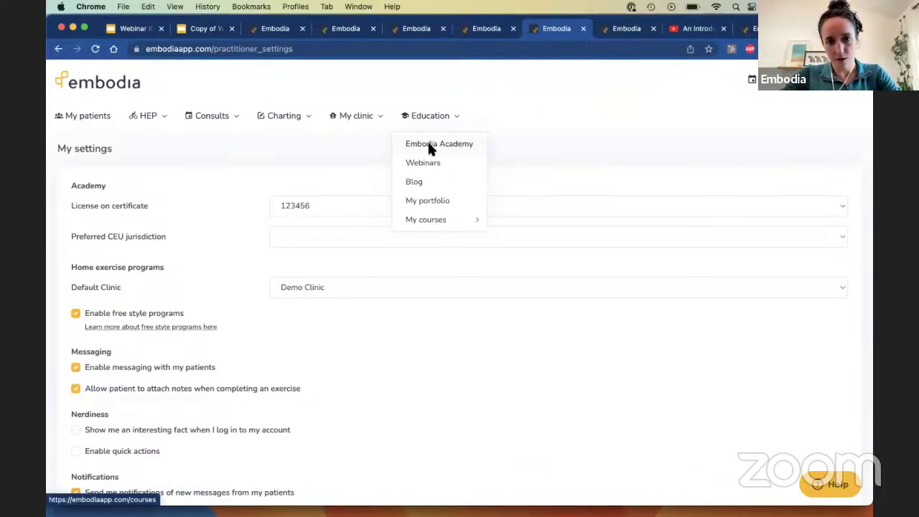
{"action": "left_click", "coordinate": [428, 203]}
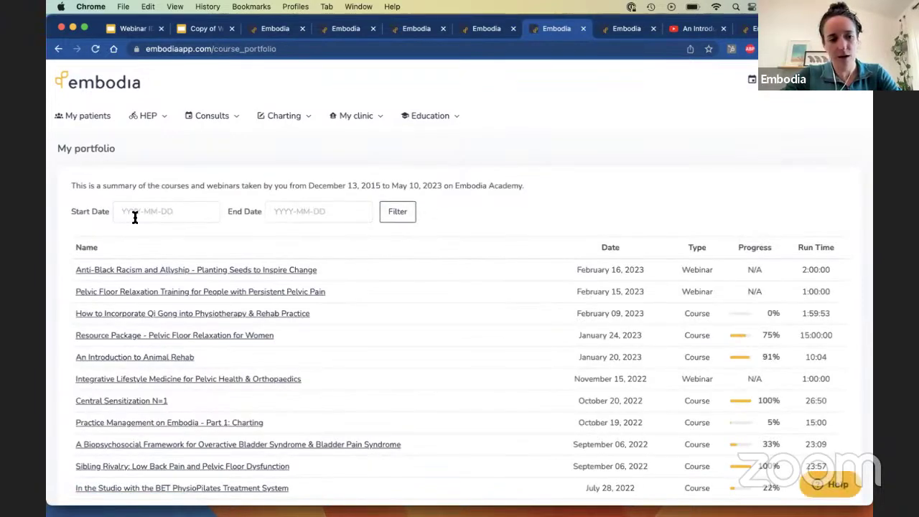
{"action": "scroll", "coordinate": [424, 257], "scroll_direction": "down", "scroll_amount": 3}
{"action": "scroll", "coordinate": [404, 301], "scroll_direction": "up", "scroll_amount": 3}
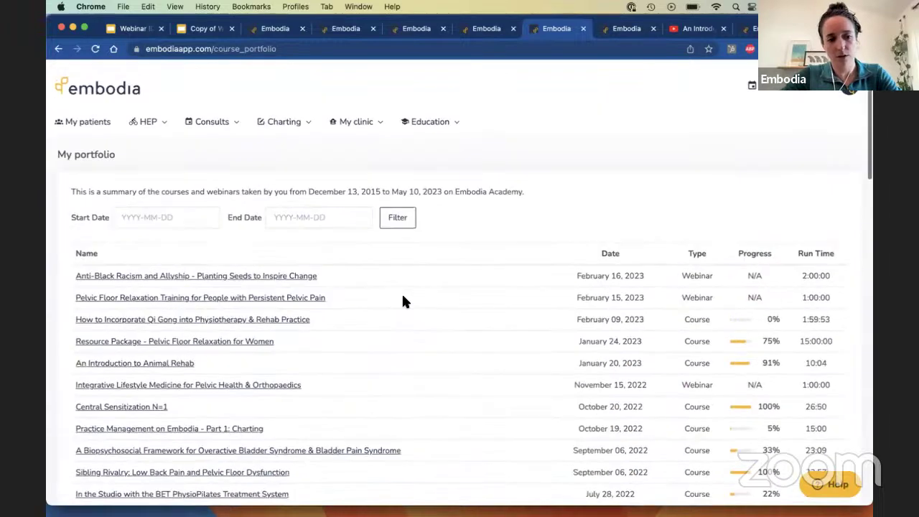
Look over the clinic's scheduling, billing and stats options and open the Clinical cases stats report.
{"action": "mouse_move", "coordinate": [342, 121]}
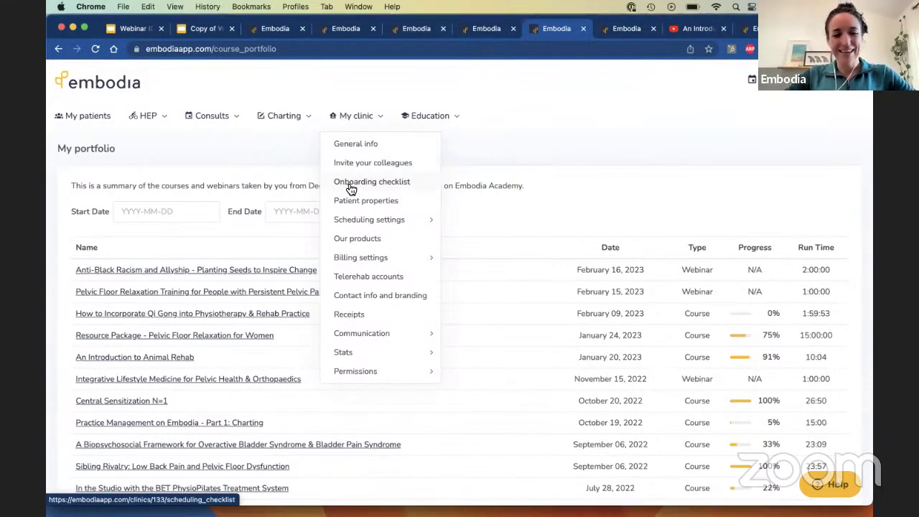
{"action": "mouse_move", "coordinate": [355, 220]}
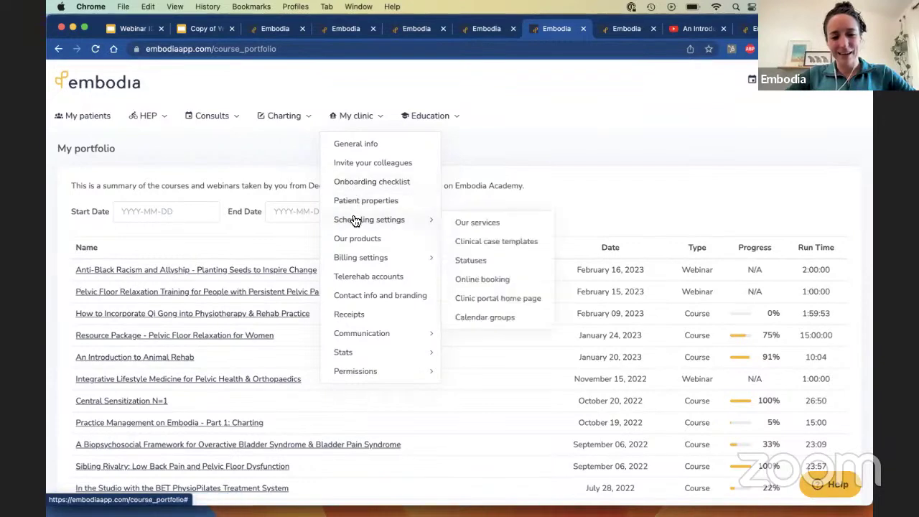
{"action": "mouse_move", "coordinate": [352, 258]}
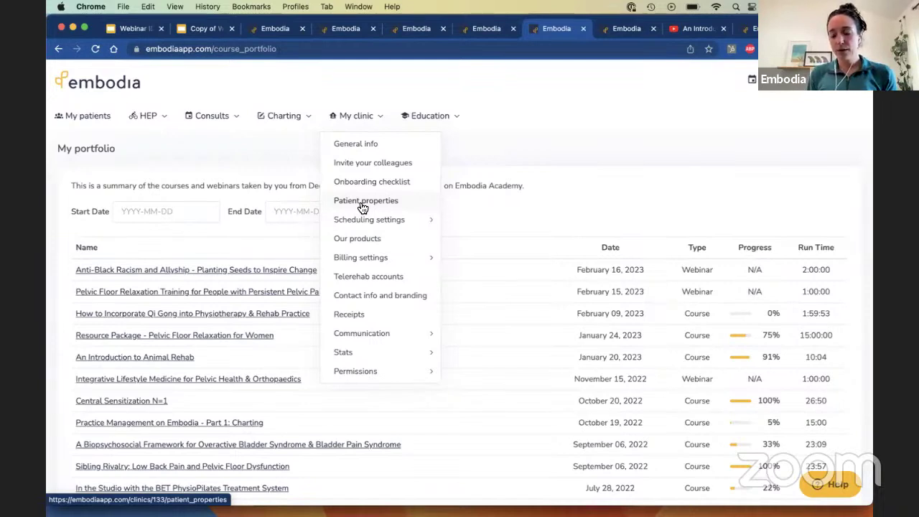
{"action": "mouse_move", "coordinate": [381, 360]}
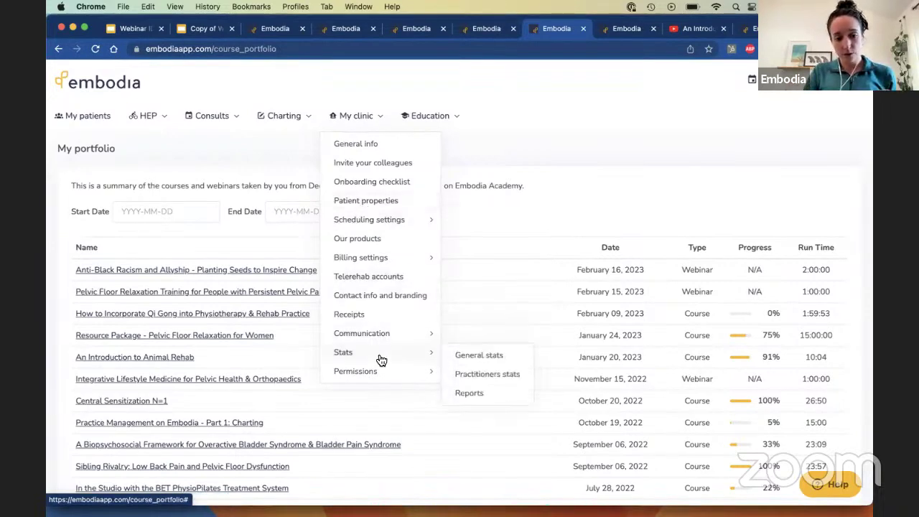
{"action": "left_click", "coordinate": [471, 393]}
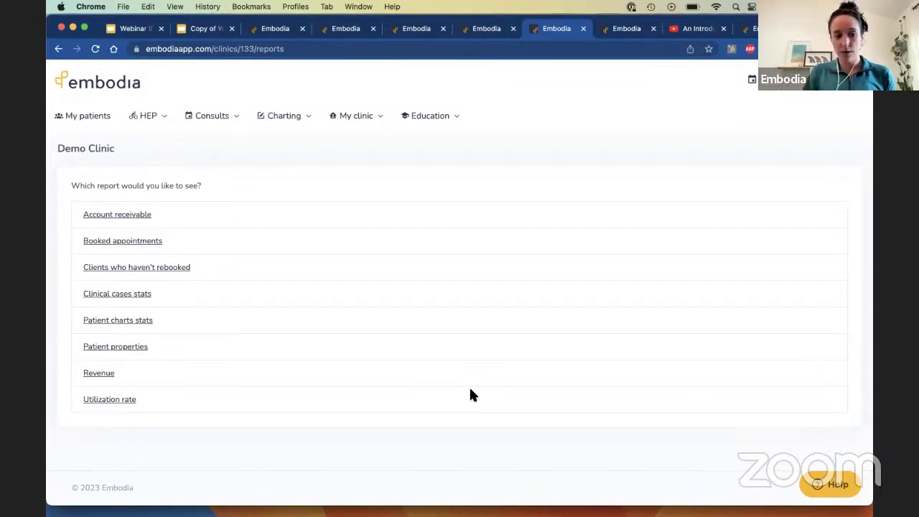
{"action": "left_click", "coordinate": [135, 298]}
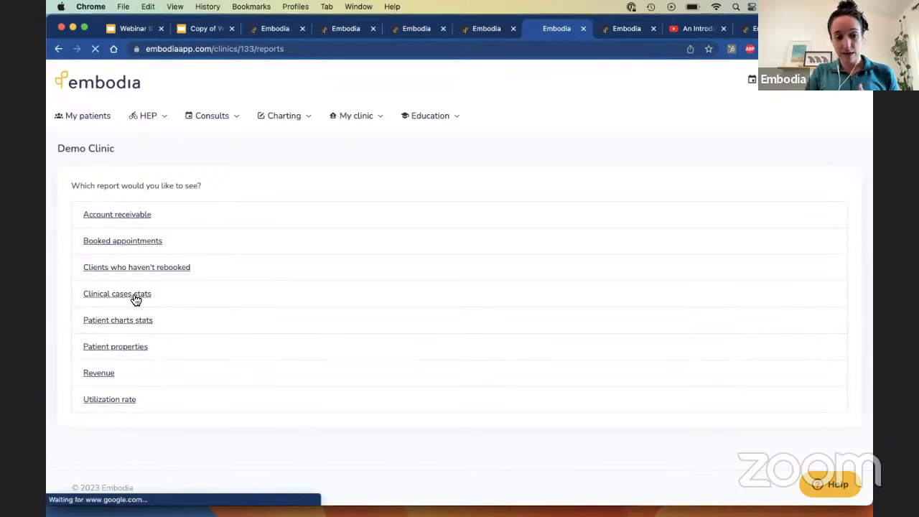
Filter the clinical cases stats from 2023-02-01 to 2023-05-31 and point out the practitioner's row in the results.
{"action": "left_click", "coordinate": [175, 192]}
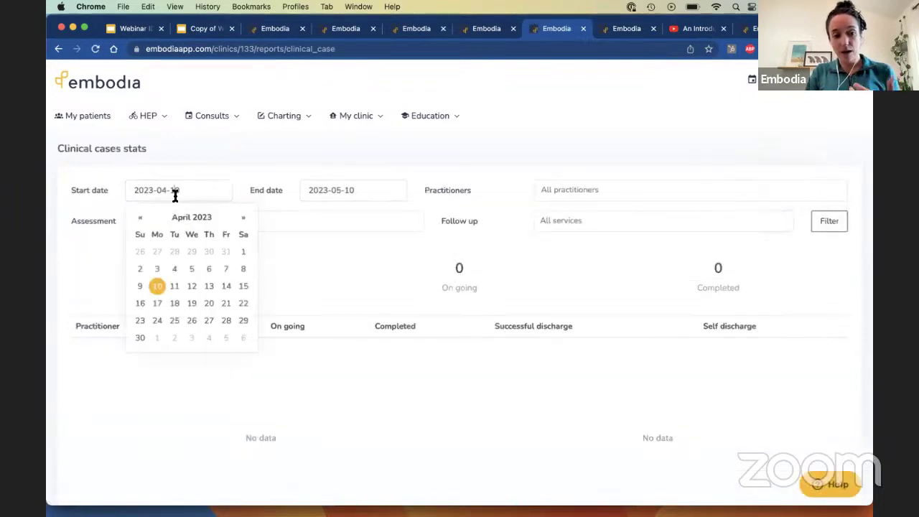
{"action": "left_click", "coordinate": [139, 217]}
{"action": "left_click", "coordinate": [138, 217]}
{"action": "left_click", "coordinate": [190, 250]}
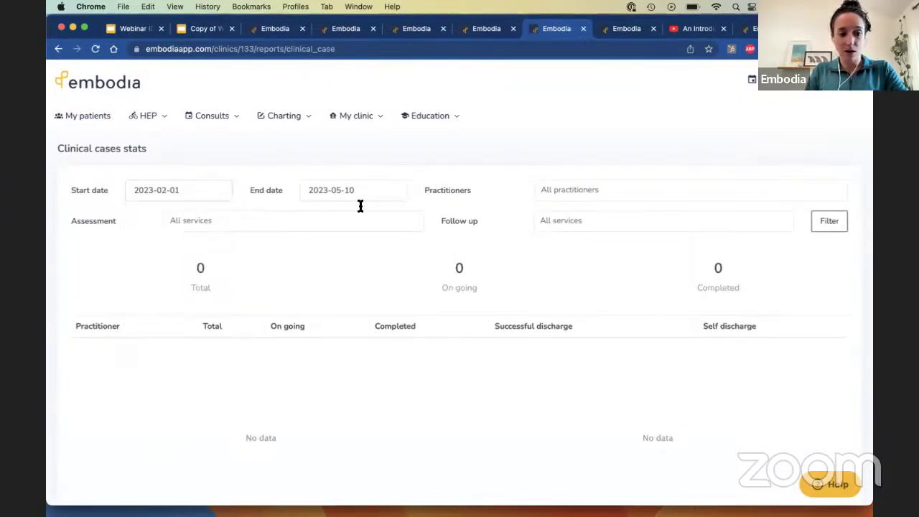
{"action": "left_click", "coordinate": [361, 197]}
{"action": "left_click", "coordinate": [370, 322]}
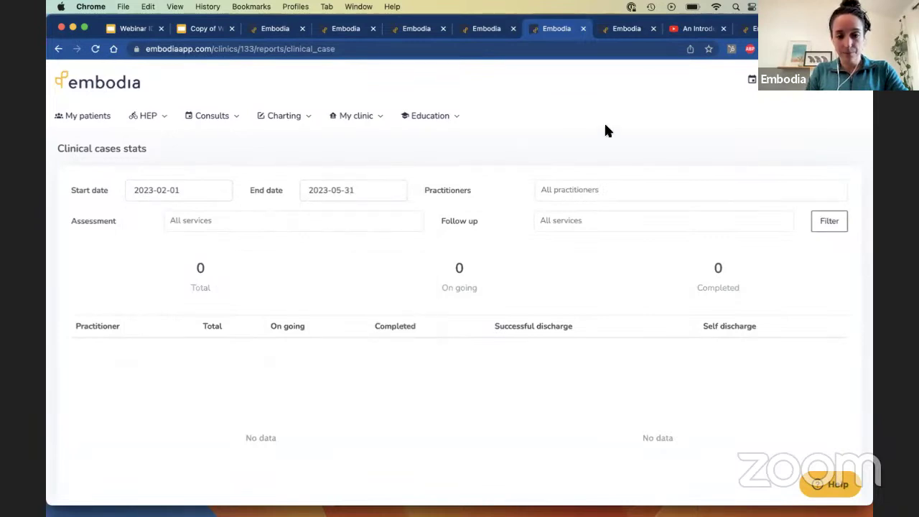
{"action": "left_click", "coordinate": [826, 220]}
{"action": "scroll", "coordinate": [514, 165], "scroll_direction": "down", "scroll_amount": 1}
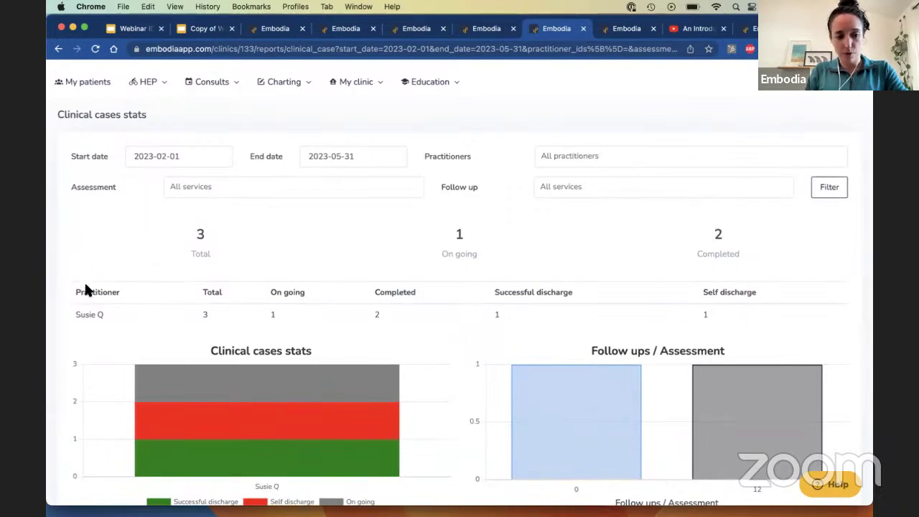
{"action": "left_click_drag", "start_coordinate": [72, 314], "coordinate": [107, 316]}
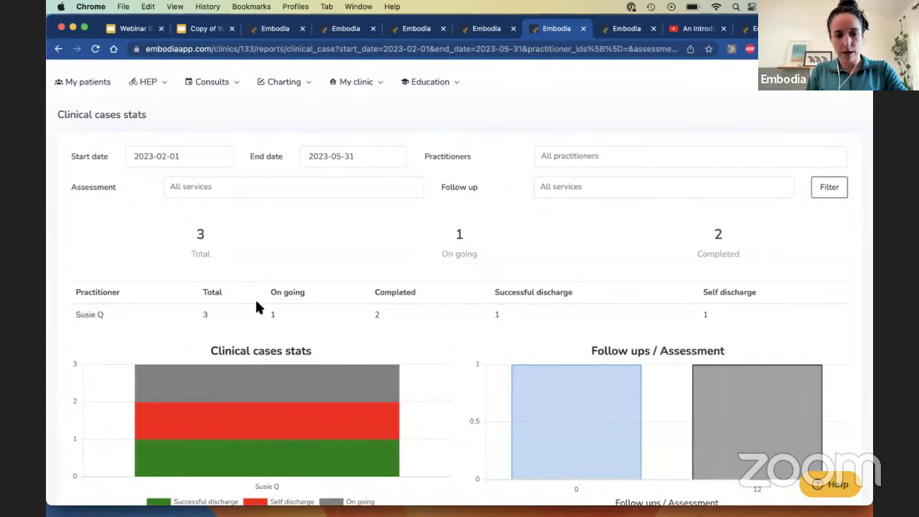
{"action": "left_click", "coordinate": [82, 318]}
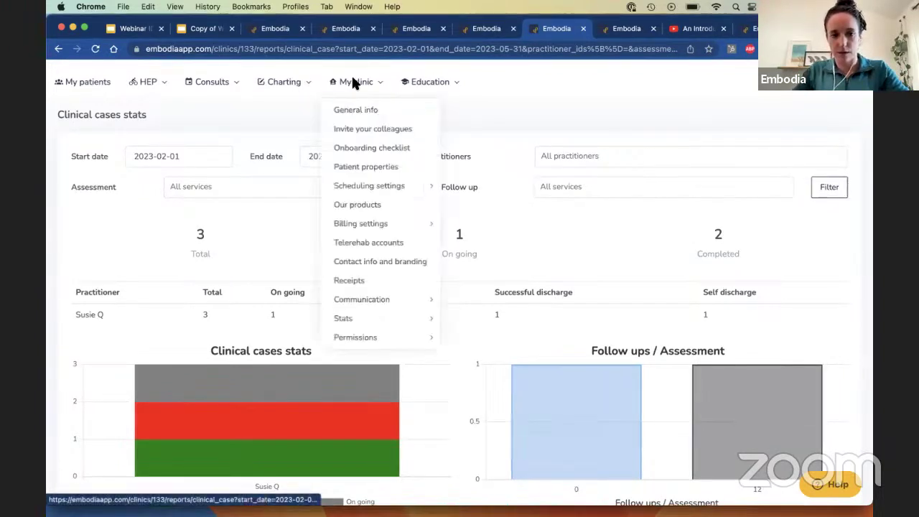
Return to the clinic's list of reports and open the Patient charts stats report.
{"action": "mouse_move", "coordinate": [431, 81]}
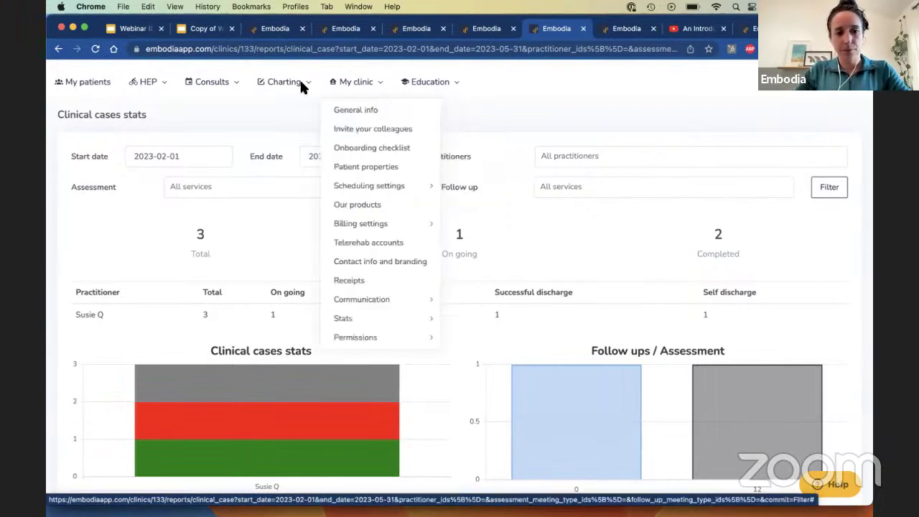
{"action": "mouse_move", "coordinate": [300, 85]}
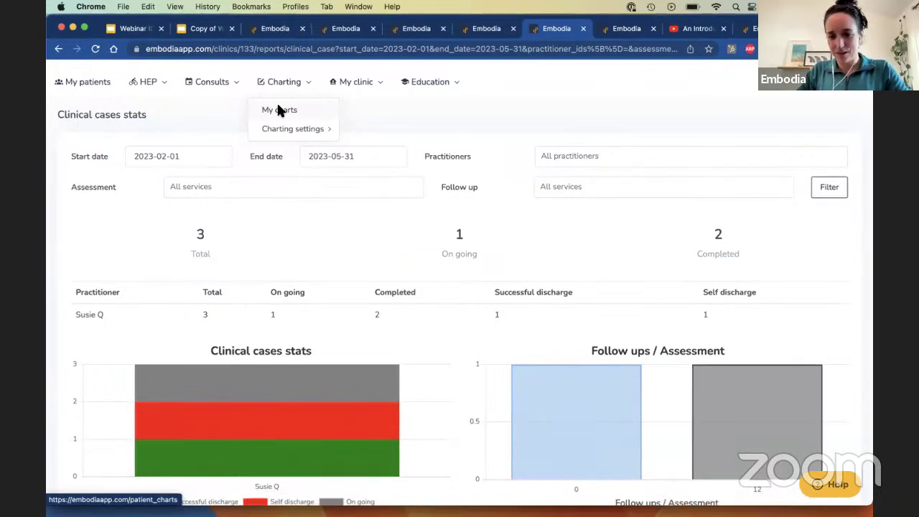
{"action": "mouse_move", "coordinate": [402, 86]}
{"action": "mouse_move", "coordinate": [362, 82]}
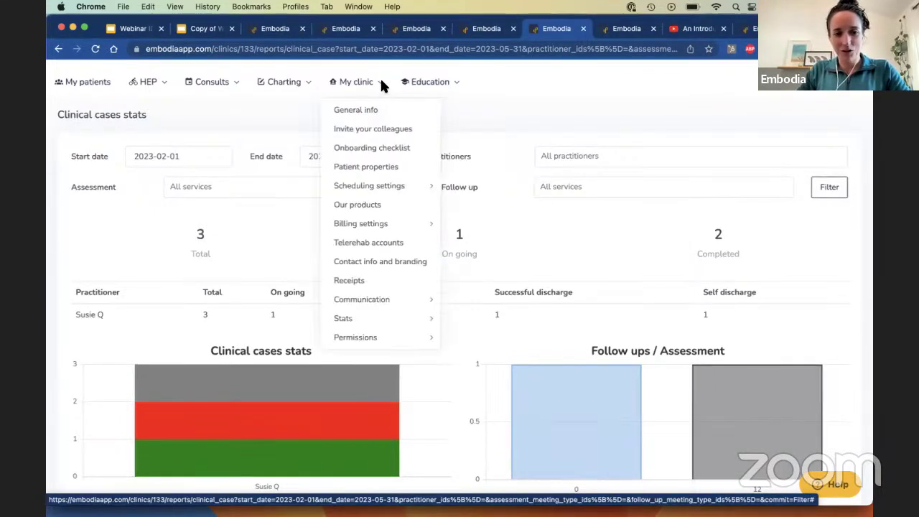
{"action": "mouse_move", "coordinate": [365, 318]}
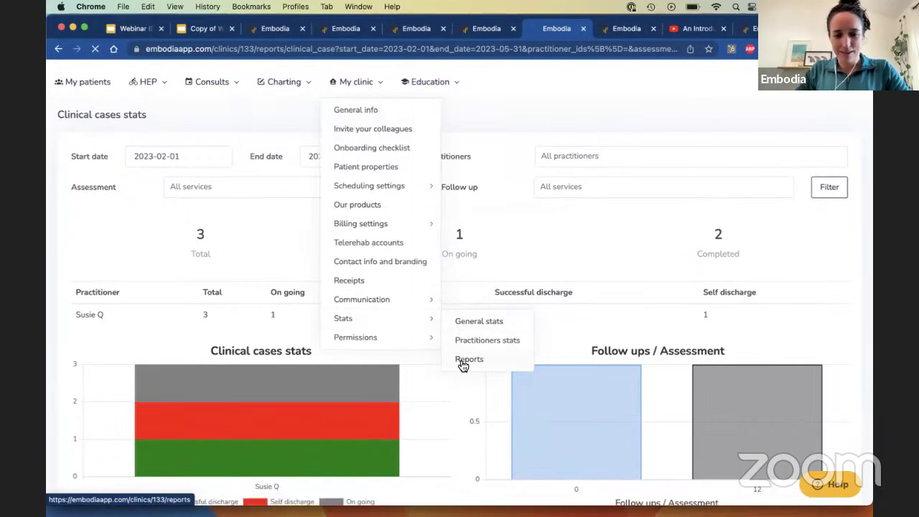
{"action": "left_click", "coordinate": [464, 359]}
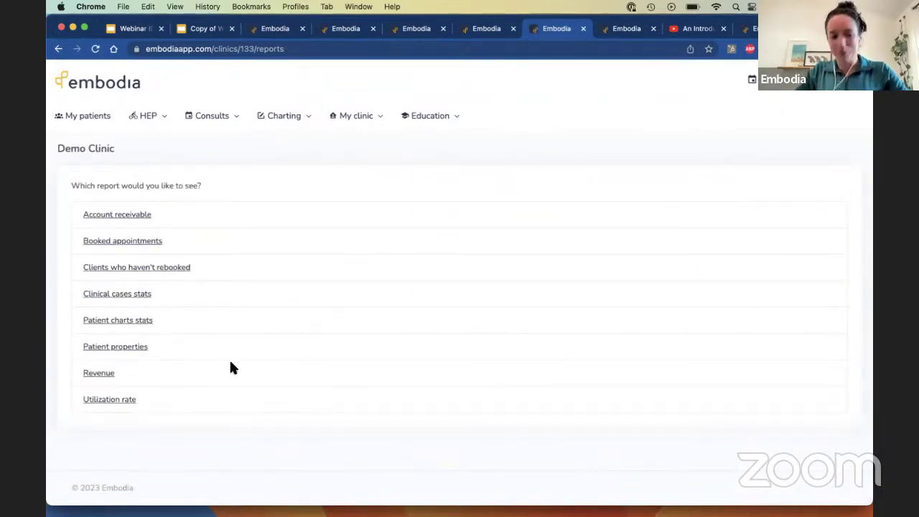
{"action": "left_click", "coordinate": [143, 326]}
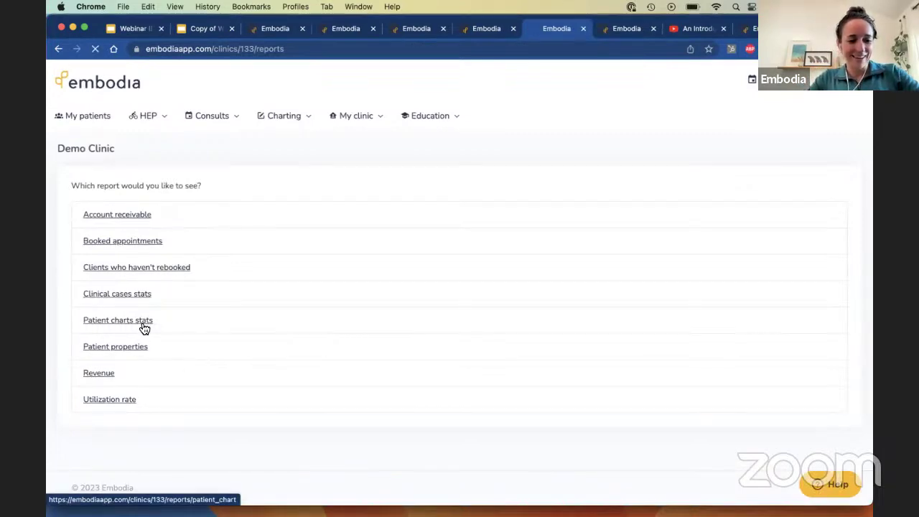
Filter the patient charts stats with a start date of 2023-03-01 and open the first practitioner's uncharted consults.
{"action": "left_click", "coordinate": [150, 190]}
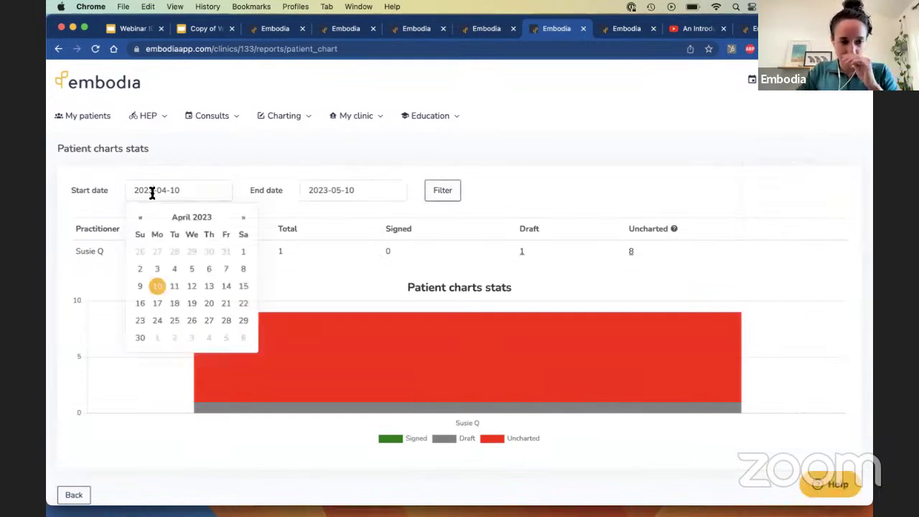
{"action": "left_click", "coordinate": [140, 217]}
{"action": "left_click", "coordinate": [192, 252]}
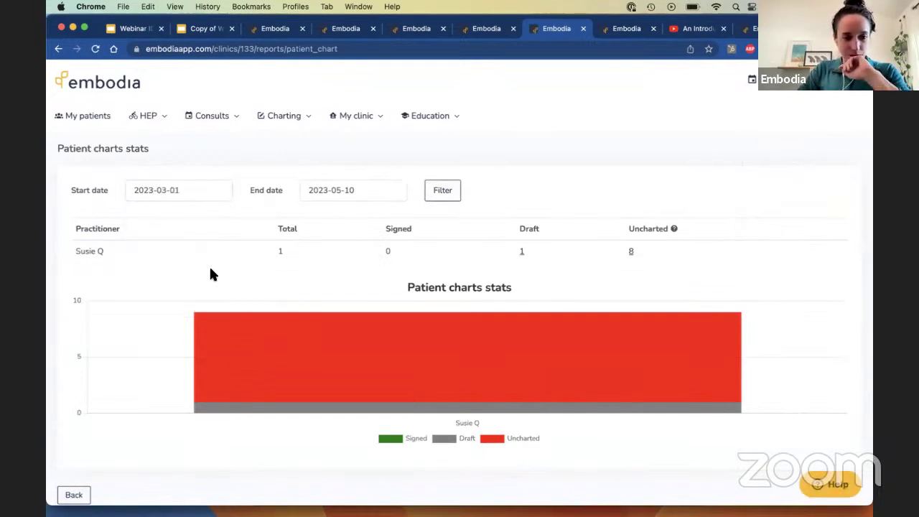
{"action": "left_click", "coordinate": [445, 195]}
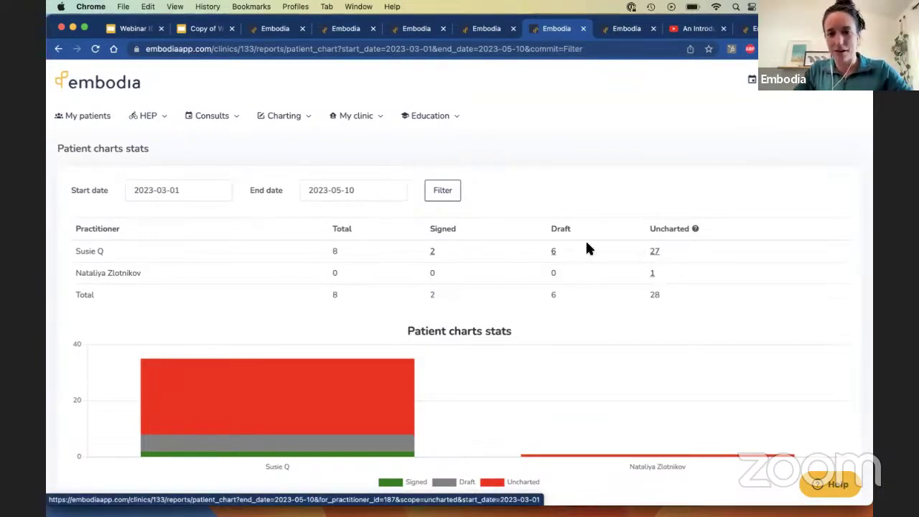
{"action": "left_click", "coordinate": [654, 253]}
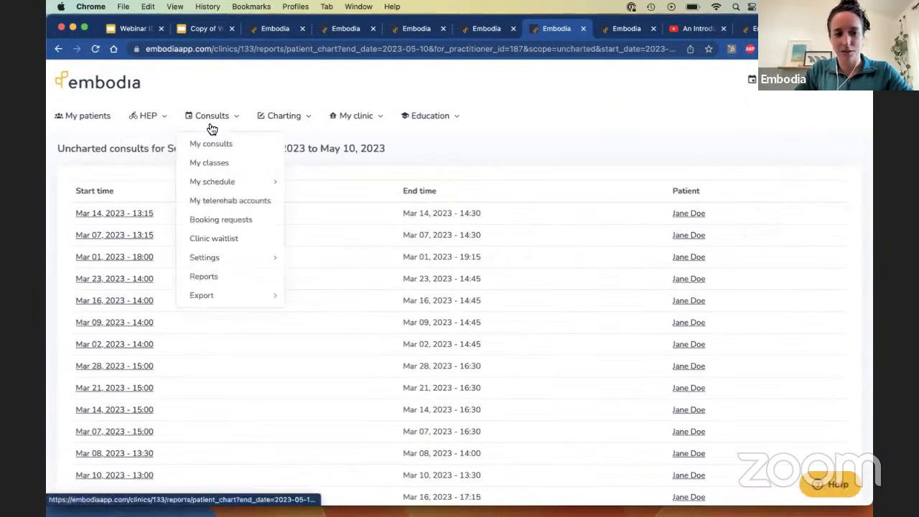
Open the clinic's online booking settings and follow the link to the Demo Clinic patient portal.
{"action": "mouse_move", "coordinate": [267, 117]}
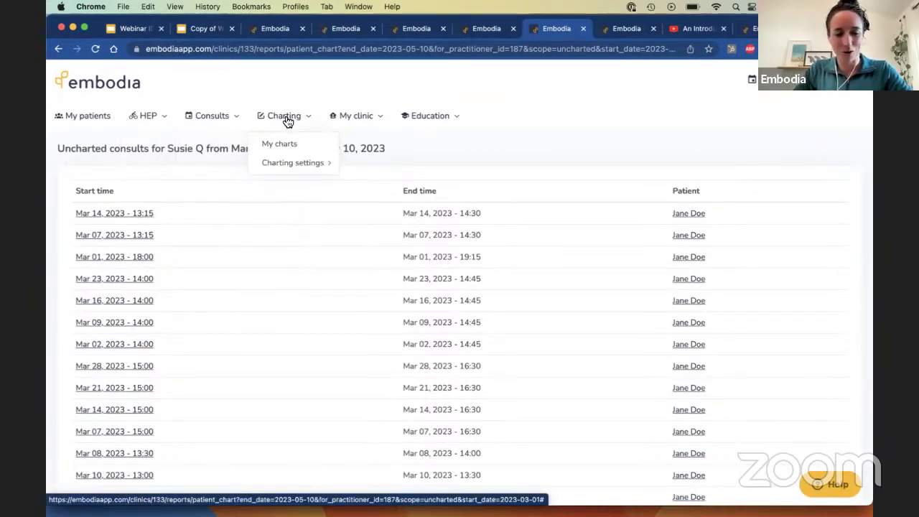
{"action": "mouse_move", "coordinate": [224, 117]}
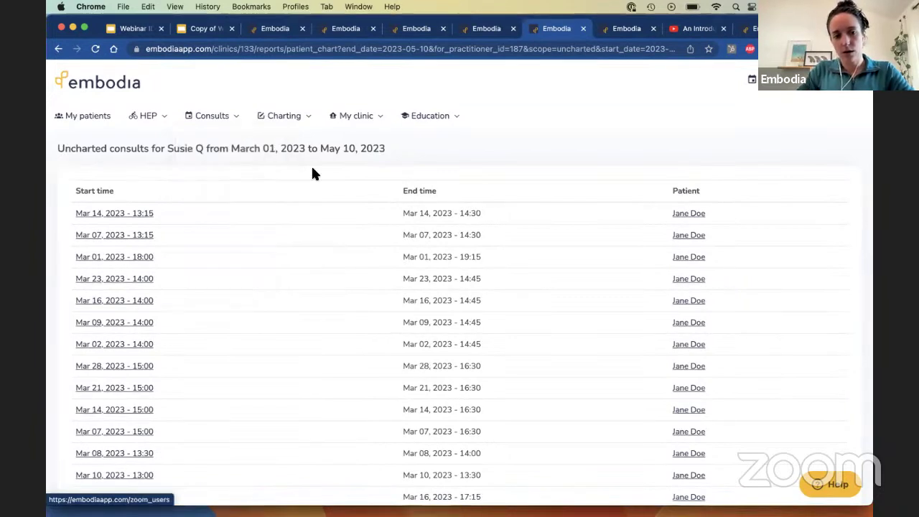
{"action": "mouse_move", "coordinate": [381, 119]}
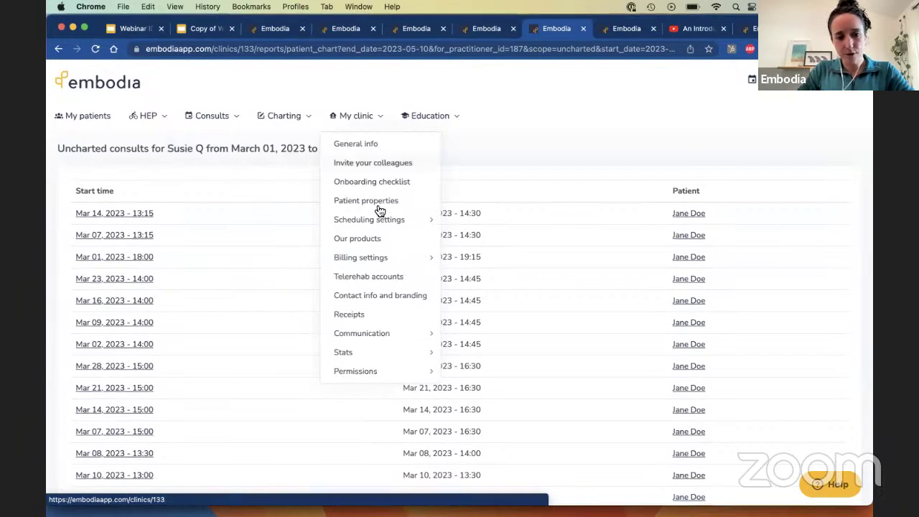
{"action": "mouse_move", "coordinate": [377, 222]}
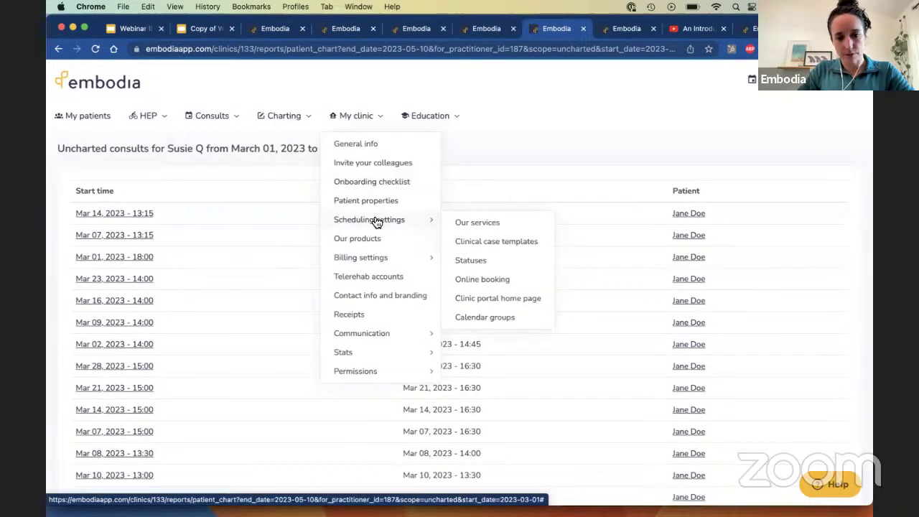
{"action": "left_click", "coordinate": [481, 280]}
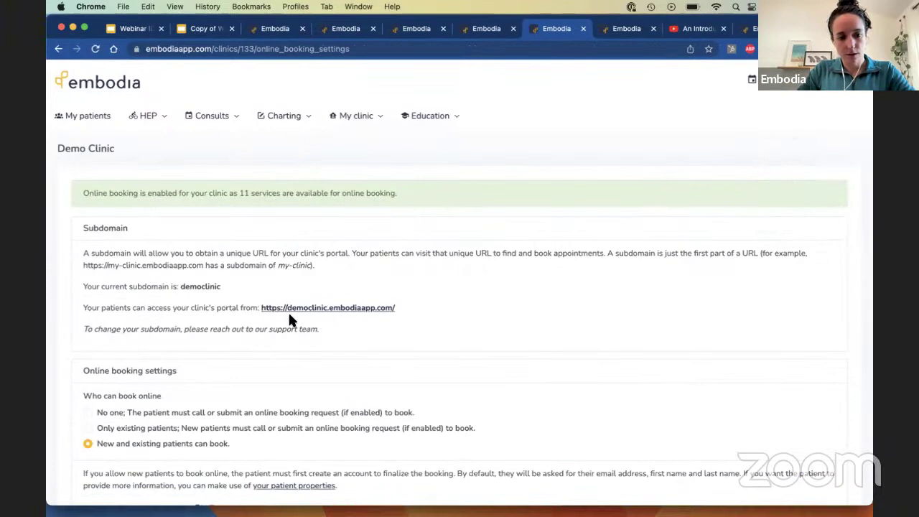
{"action": "left_click", "coordinate": [288, 309]}
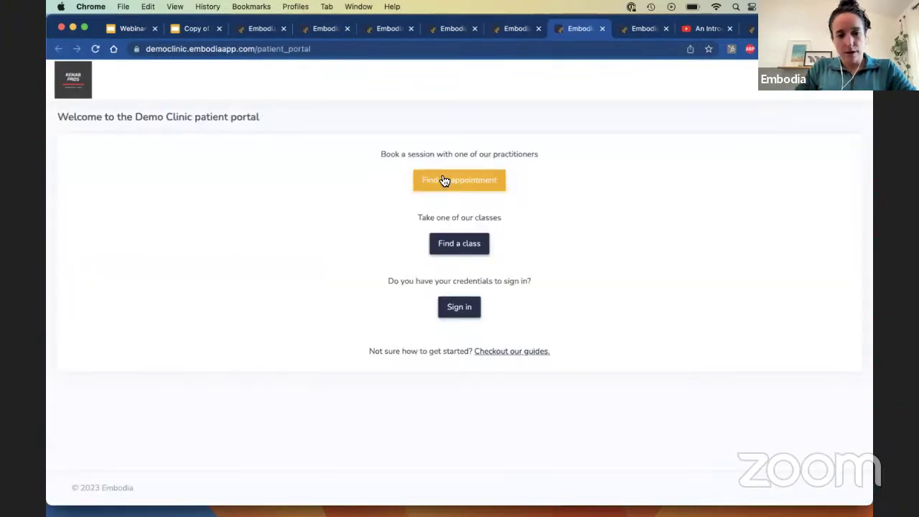
Look over the portal's bookable services, then open the booking request form and close it without submitting.
{"action": "left_click", "coordinate": [440, 179]}
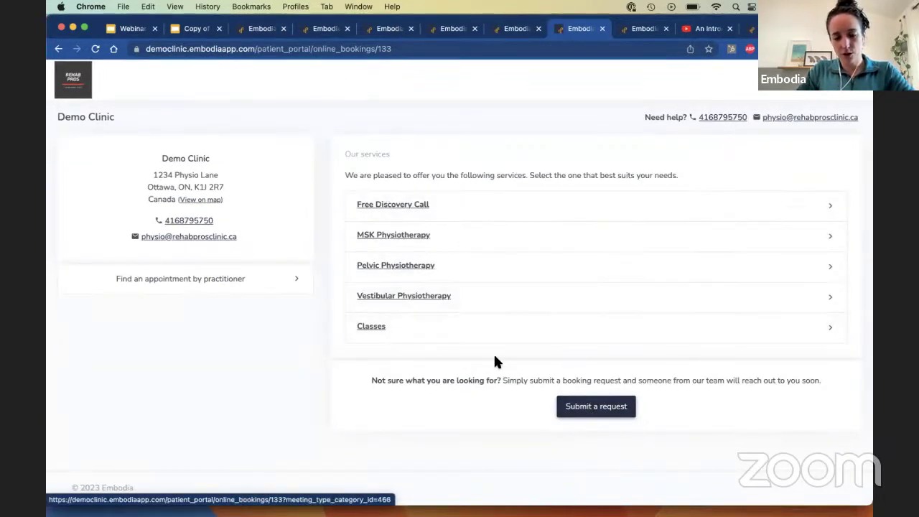
{"action": "left_click", "coordinate": [580, 418]}
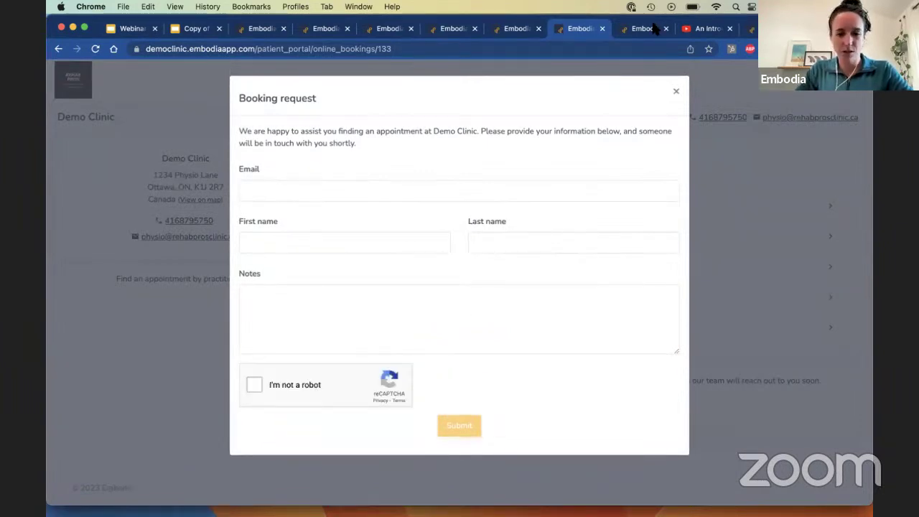
{"action": "left_click", "coordinate": [675, 92]}
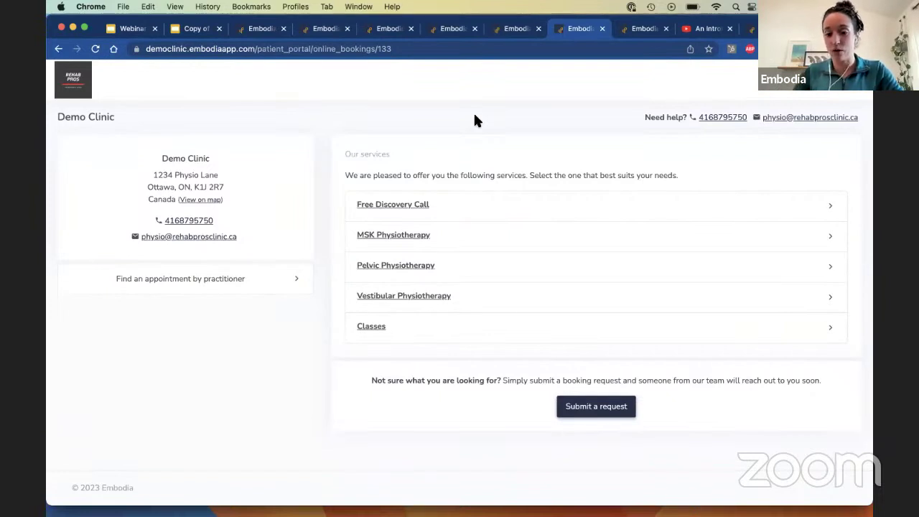
Return to the practitioner account, open the home exercise library and look through the starred exercises.
{"action": "left_click", "coordinate": [514, 29]}
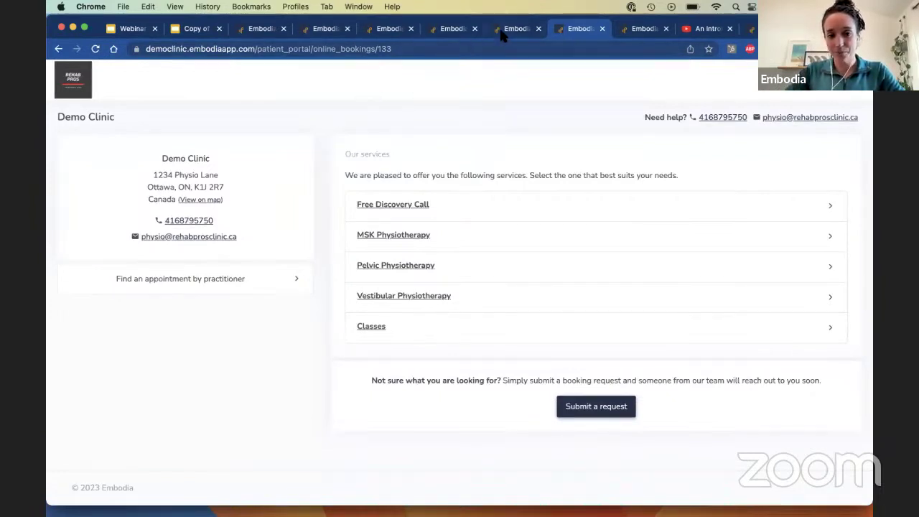
{"action": "left_click", "coordinate": [217, 116]}
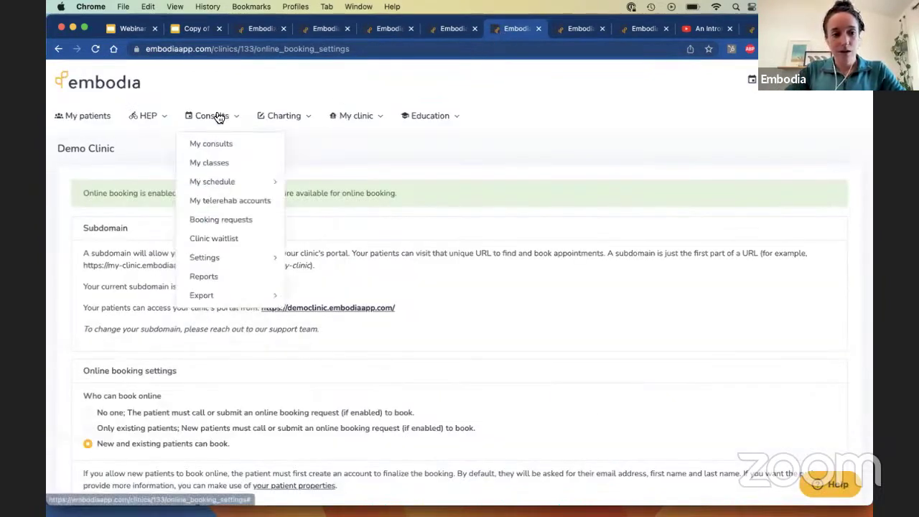
{"action": "left_click", "coordinate": [152, 119]}
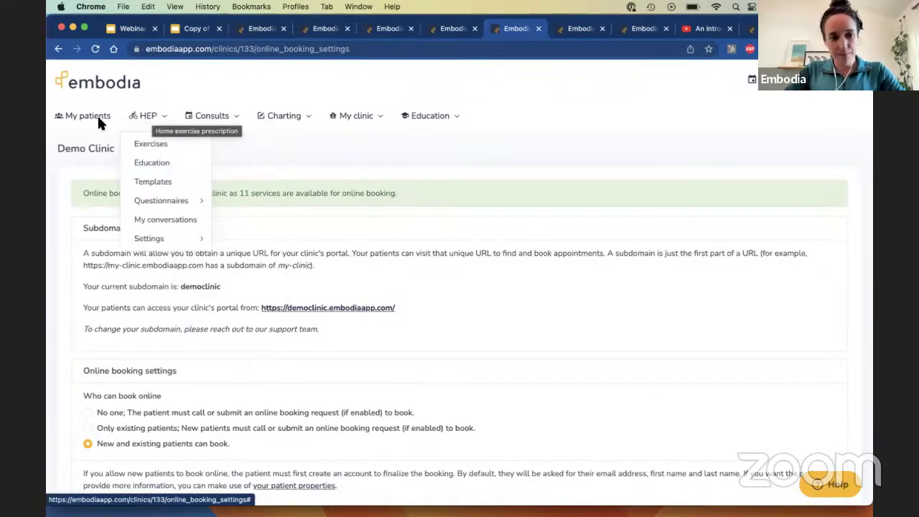
{"action": "left_click", "coordinate": [146, 149]}
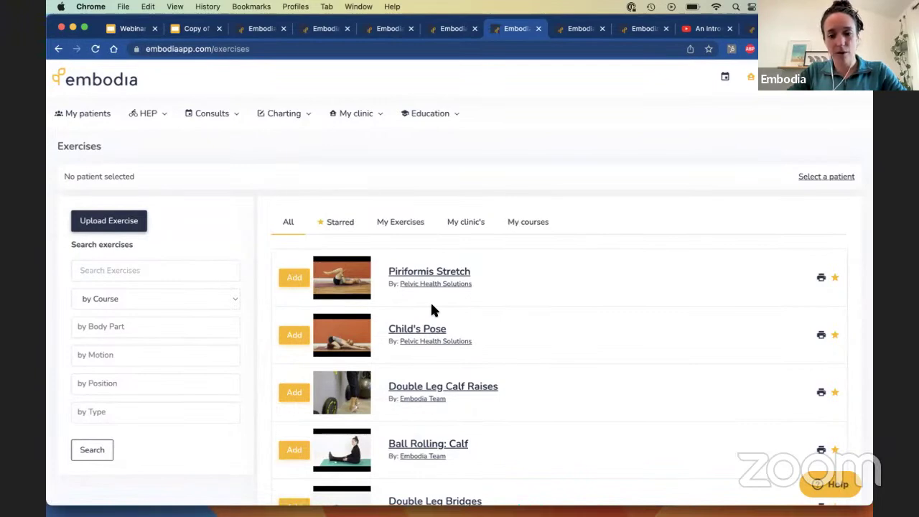
{"action": "left_click", "coordinate": [338, 220]}
{"action": "scroll", "coordinate": [342, 226], "scroll_direction": "down", "scroll_amount": 2}
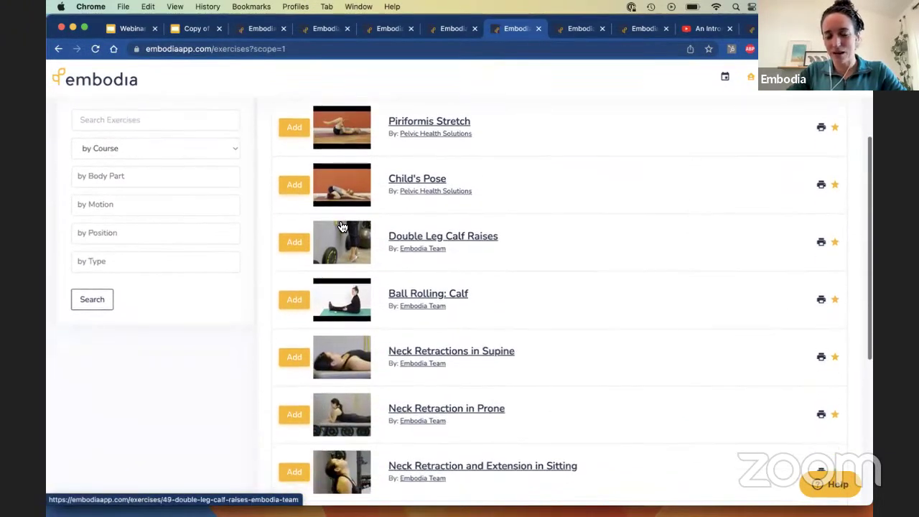
{"action": "scroll", "coordinate": [282, 198], "scroll_direction": "up", "scroll_amount": 1}
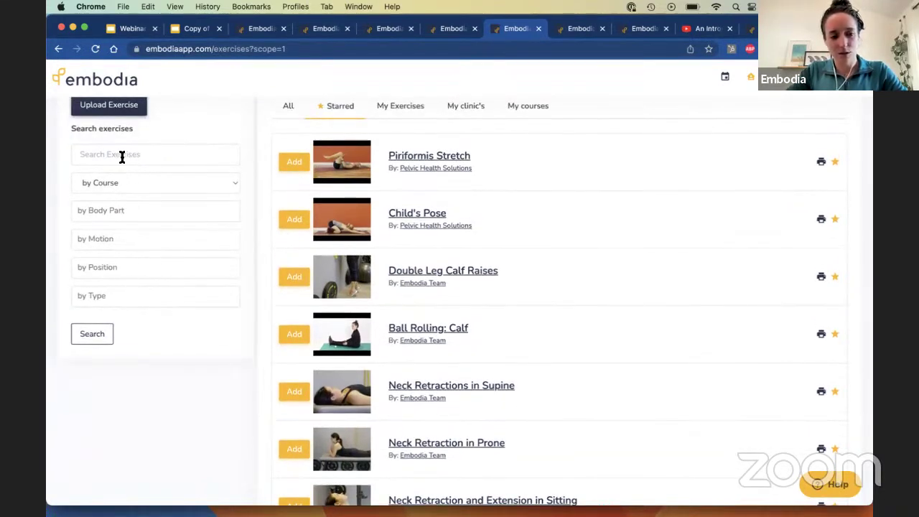
Search the starred exercises for "pelvic" and add the Calves On A Stool exercise from its preview.
{"action": "type", "text": "pelvic"}
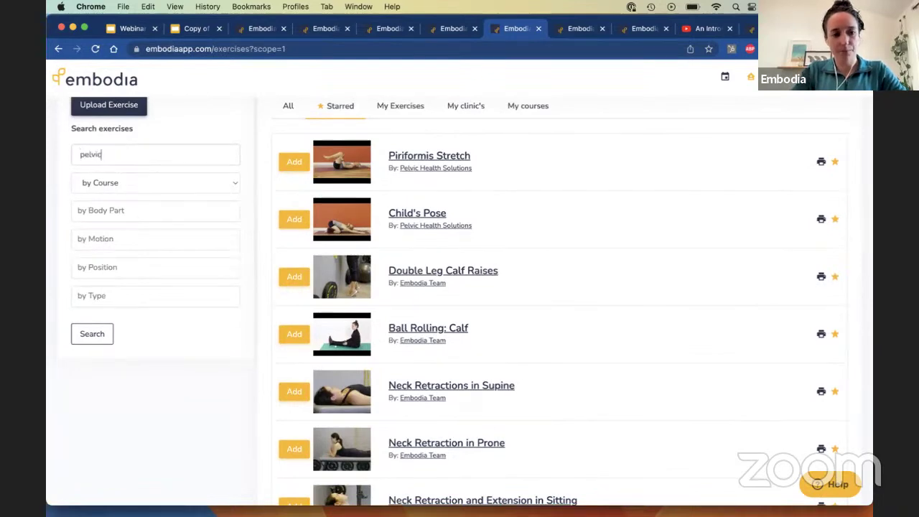
{"action": "key", "text": "Return"}
{"action": "scroll", "coordinate": [302, 181], "scroll_direction": "down", "scroll_amount": 1}
{"action": "scroll", "coordinate": [302, 180], "scroll_direction": "up", "scroll_amount": 2}
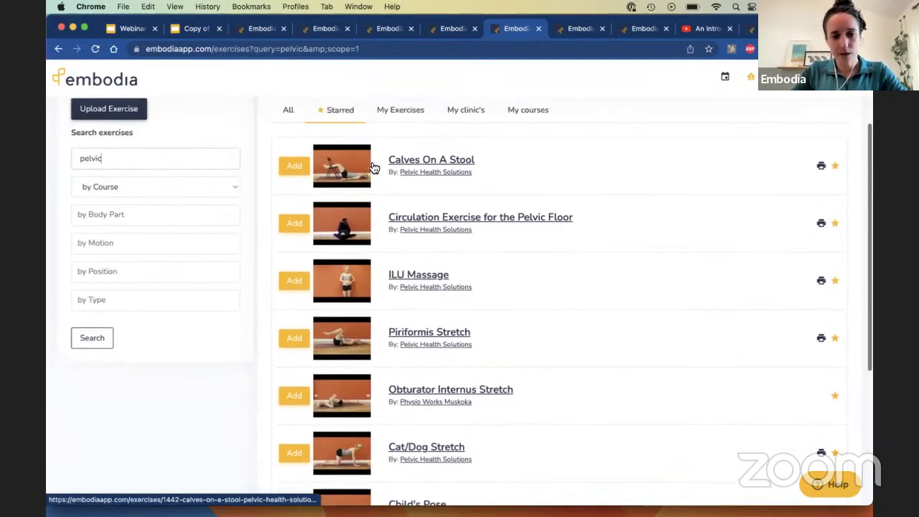
{"action": "left_click", "coordinate": [396, 162]}
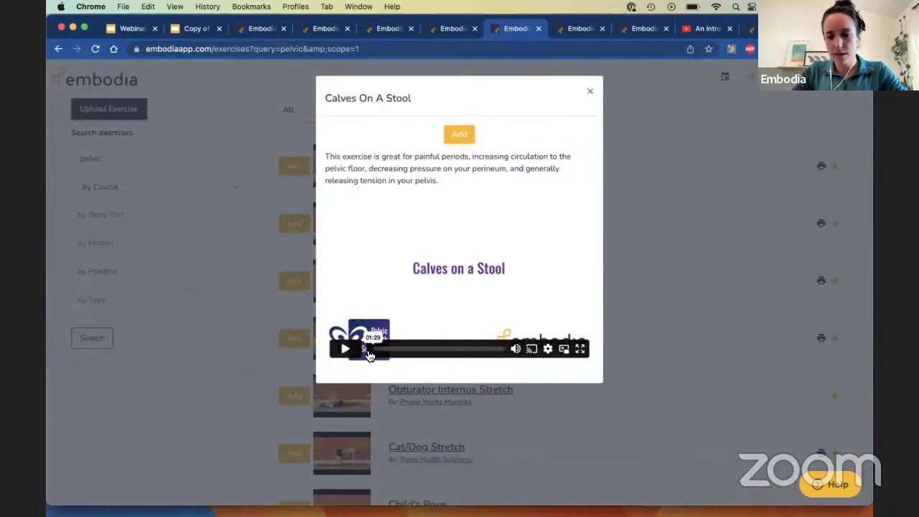
{"action": "left_click", "coordinate": [461, 135]}
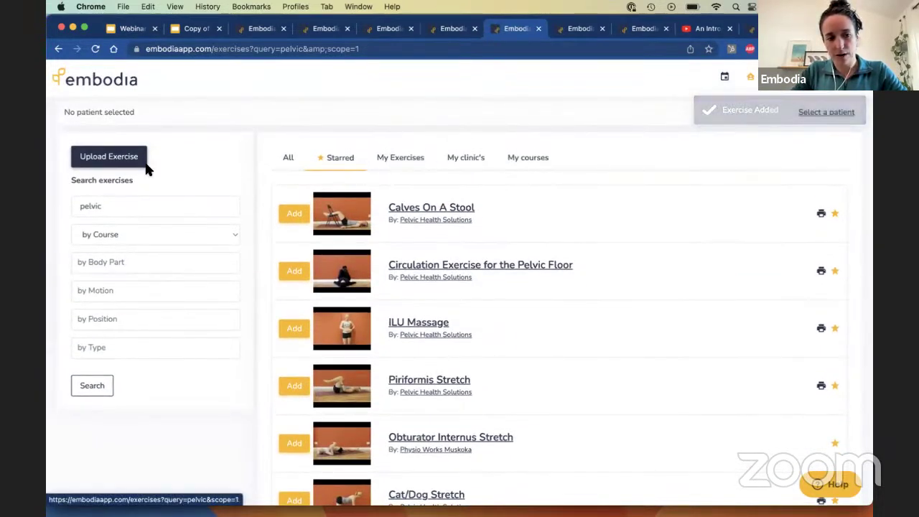
Compare the "pelvic" search results across My Exercises, My clinic's, My courses and all exercises.
{"action": "left_click", "coordinate": [406, 157]}
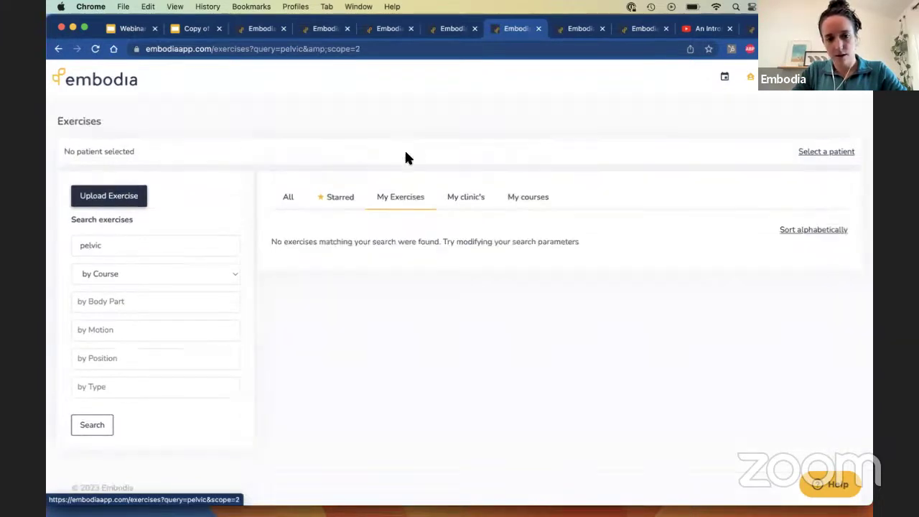
{"action": "left_click", "coordinate": [462, 208]}
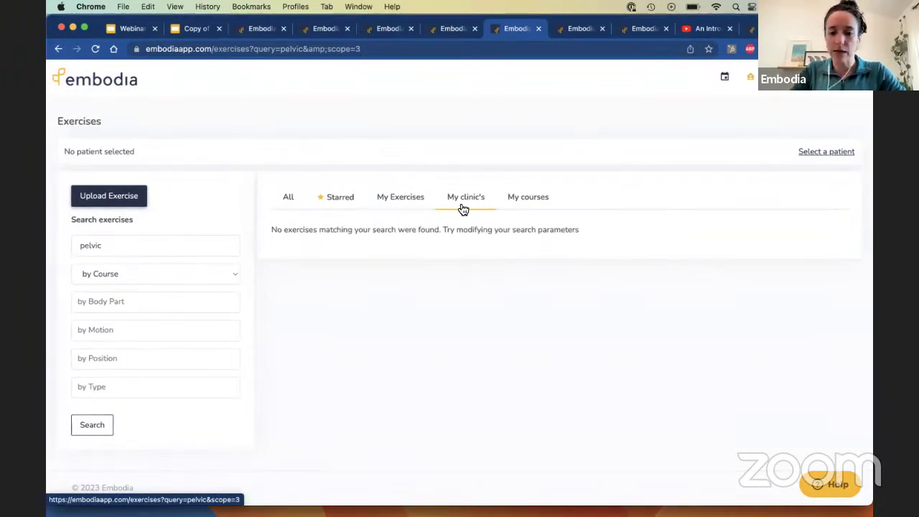
{"action": "left_click", "coordinate": [524, 204]}
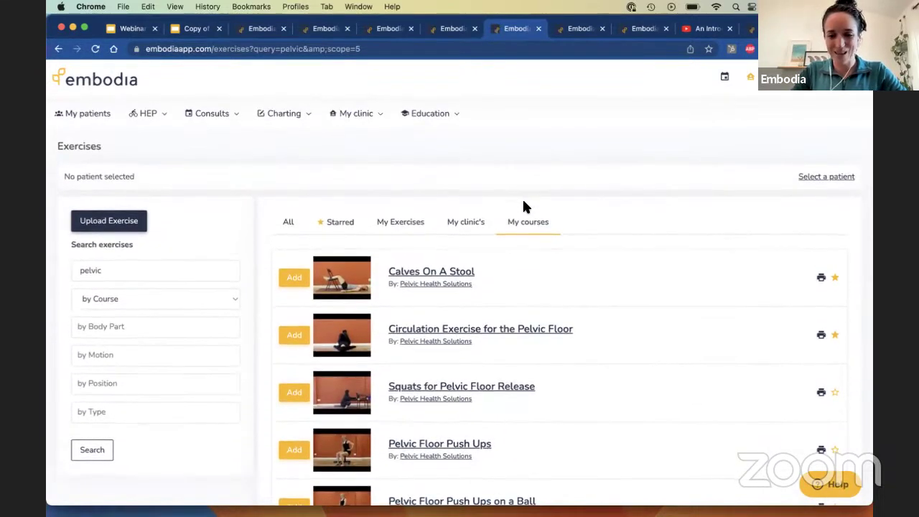
{"action": "left_click", "coordinate": [288, 223]}
{"action": "scroll", "coordinate": [302, 223], "scroll_direction": "down", "scroll_amount": 4}
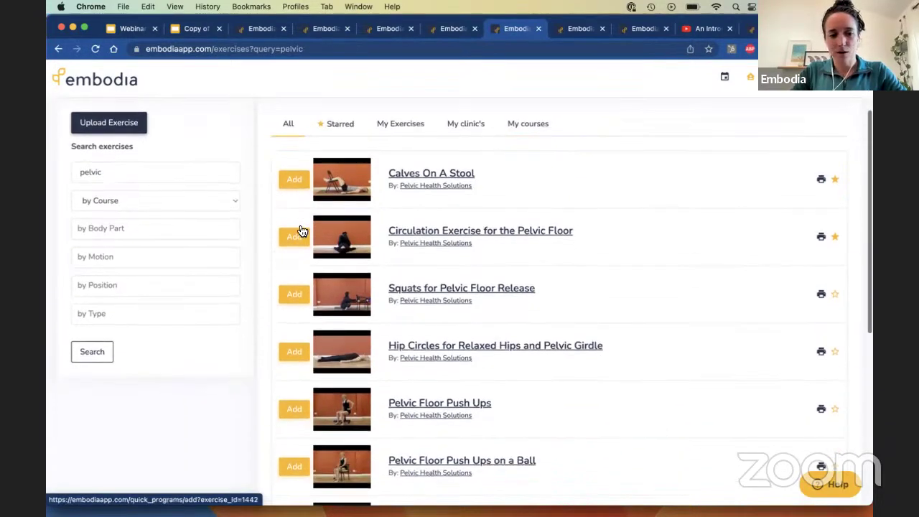
{"action": "scroll", "coordinate": [301, 222], "scroll_direction": "up", "scroll_amount": 3}
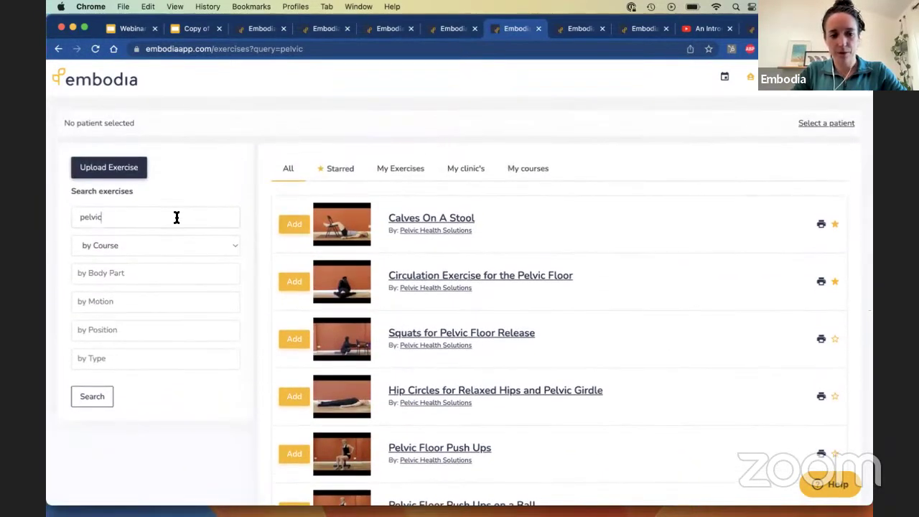
Show only the pelvic exercises by Pelvic Health Solutions and browse the results through to page 3.
{"action": "left_click", "coordinate": [416, 230]}
{"action": "scroll", "coordinate": [414, 235], "scroll_direction": "down", "scroll_amount": 2}
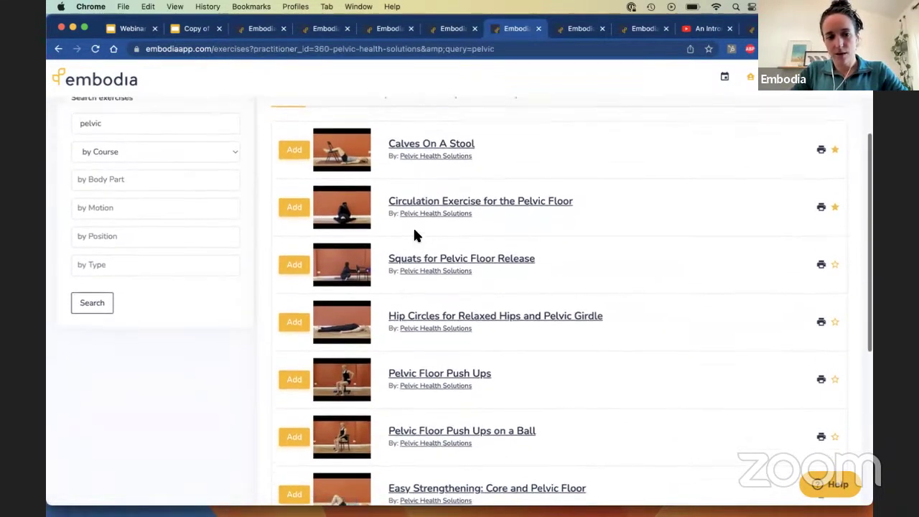
{"action": "scroll", "coordinate": [415, 236], "scroll_direction": "up", "scroll_amount": 3}
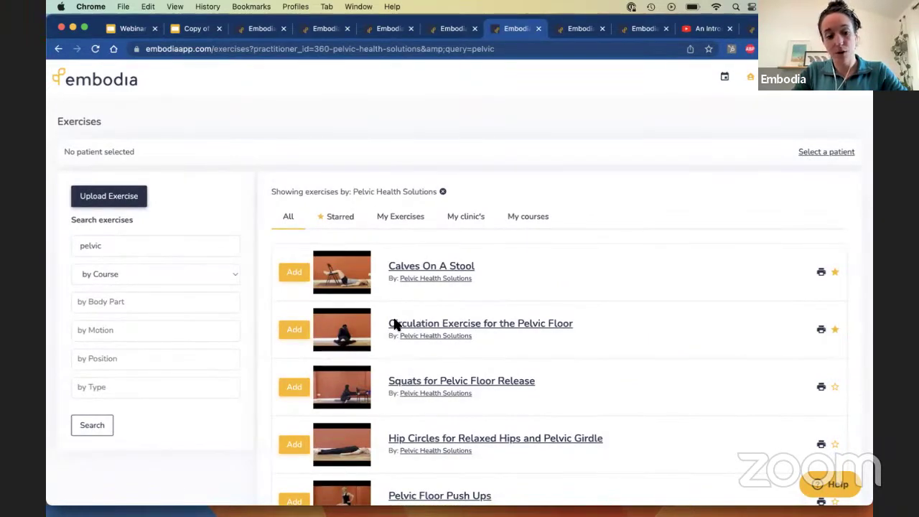
{"action": "scroll", "coordinate": [395, 323], "scroll_direction": "down", "scroll_amount": 5}
{"action": "scroll", "coordinate": [394, 325], "scroll_direction": "down", "scroll_amount": 4}
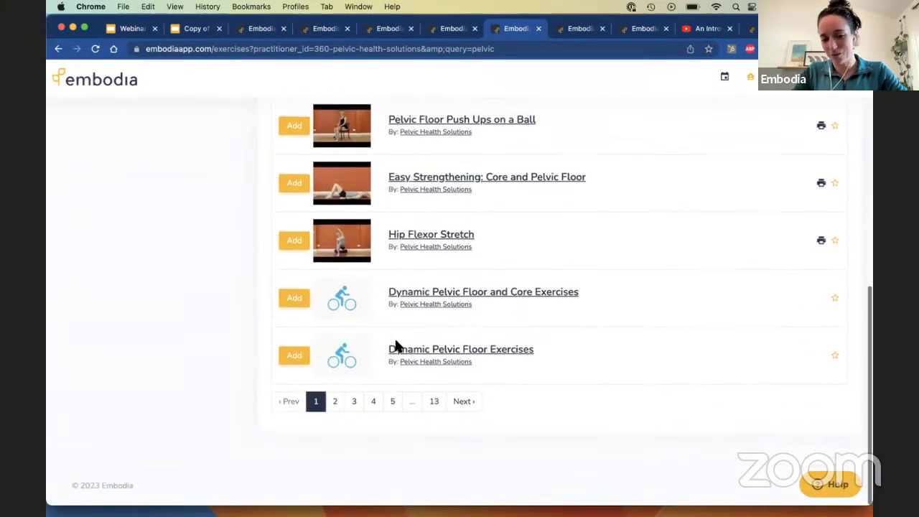
{"action": "scroll", "coordinate": [396, 344], "scroll_direction": "up", "scroll_amount": 3}
{"action": "scroll", "coordinate": [395, 345], "scroll_direction": "down", "scroll_amount": 4}
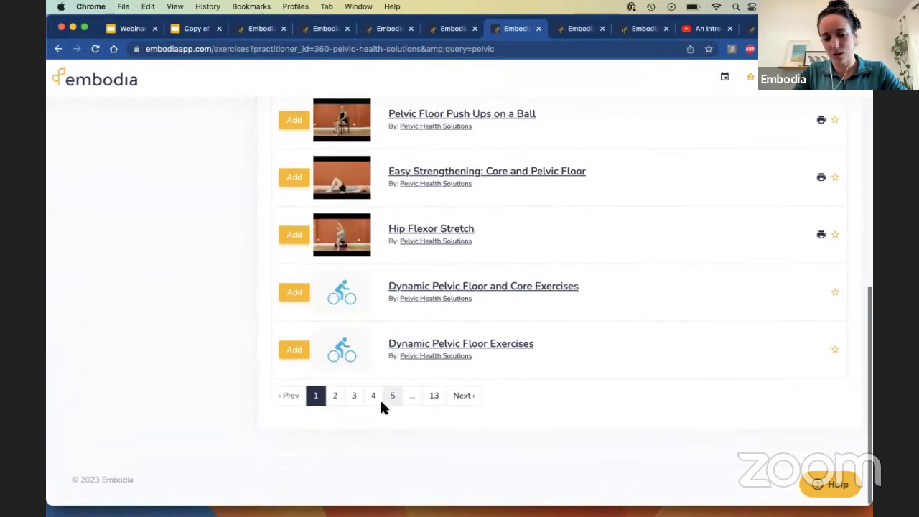
{"action": "left_click", "coordinate": [354, 406]}
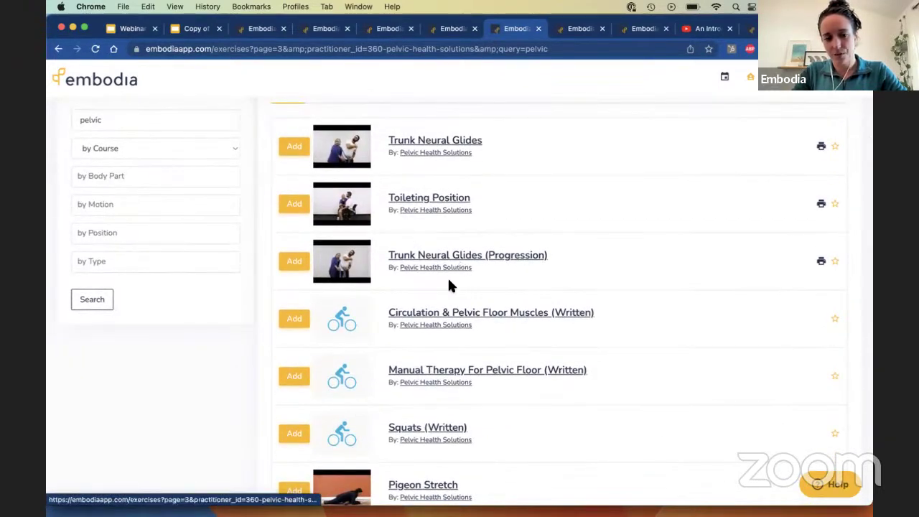
{"action": "scroll", "coordinate": [359, 287], "scroll_direction": "down", "scroll_amount": 2}
{"action": "scroll", "coordinate": [359, 289], "scroll_direction": "up", "scroll_amount": 5}
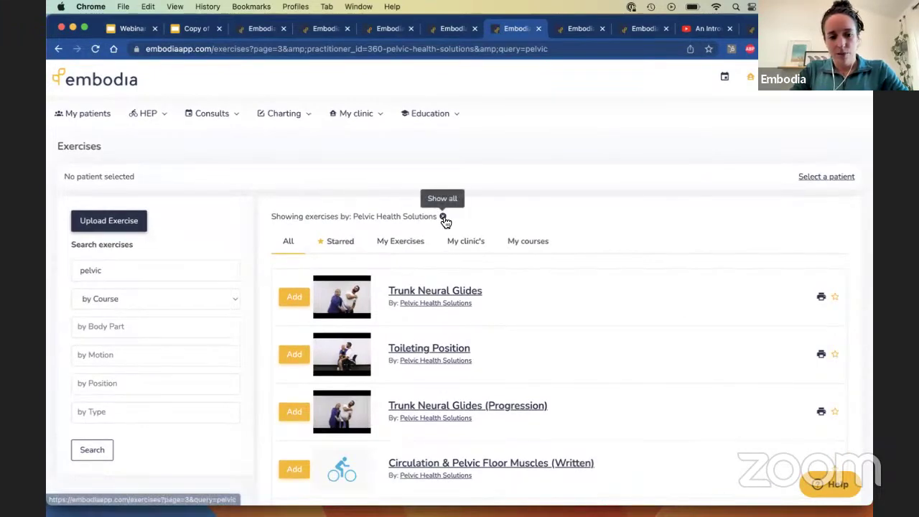
Remove the Pelvic Health Solutions filter and clear the search term to list the whole exercise library.
{"action": "left_click", "coordinate": [442, 218]}
{"action": "scroll", "coordinate": [177, 140], "scroll_direction": "down", "scroll_amount": 2}
{"action": "scroll", "coordinate": [179, 137], "scroll_direction": "up", "scroll_amount": 3}
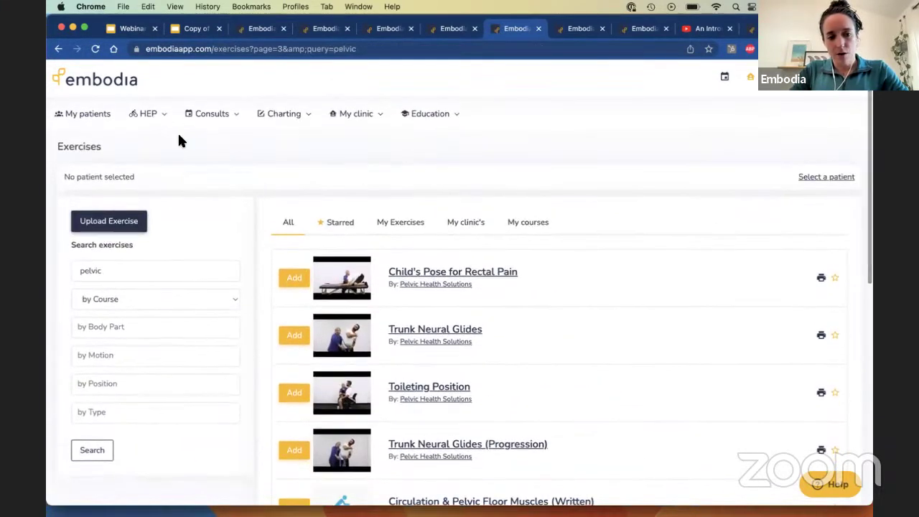
{"action": "left_click", "coordinate": [148, 266]}
{"action": "key", "text": "BackSpace"}
{"action": "key", "text": "BackSpace"}
{"action": "key", "text": "BackSpace"}
{"action": "key", "text": "BackSpace"}
{"action": "key", "text": "BackSpace"}
{"action": "key", "text": "BackSpace"}
{"action": "key", "text": "Return"}
View only the exercises by Embodia Team, then remove that filter to show all exercises again.
{"action": "scroll", "coordinate": [232, 271], "scroll_direction": "down", "scroll_amount": 3}
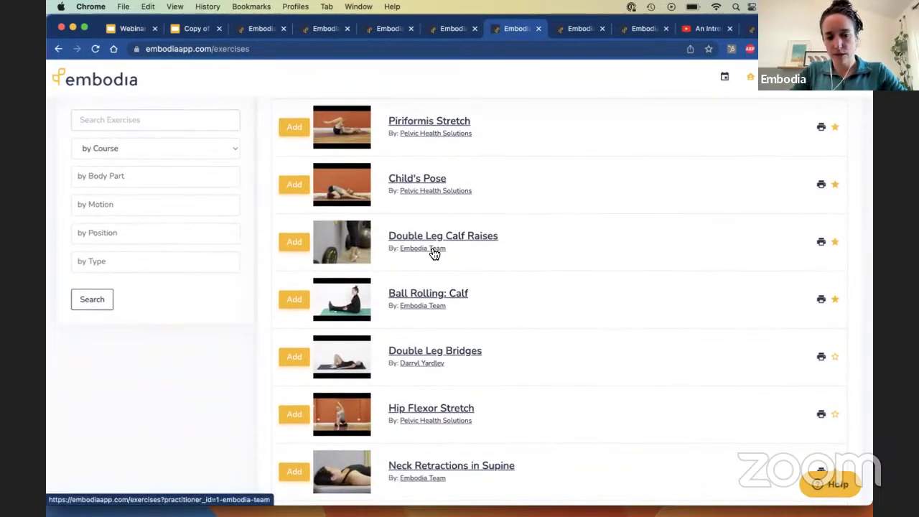
{"action": "left_click", "coordinate": [434, 253]}
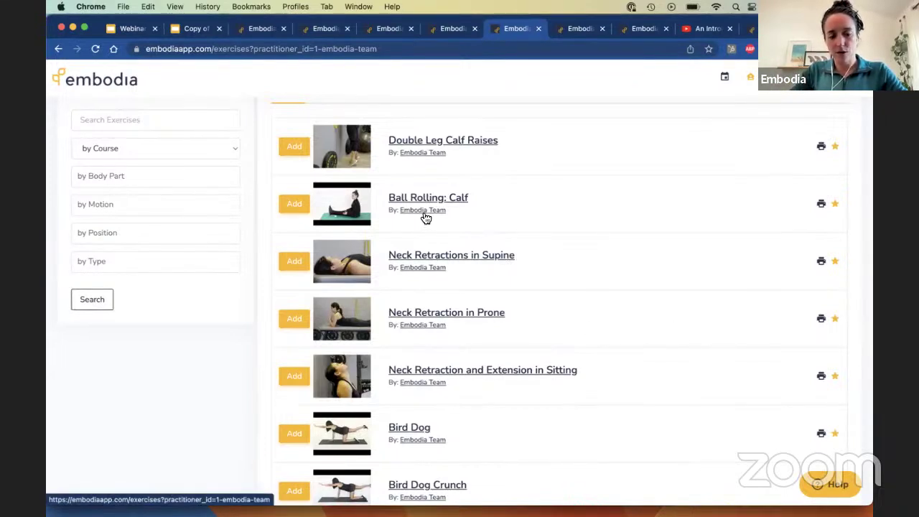
{"action": "scroll", "coordinate": [426, 217], "scroll_direction": "up", "scroll_amount": 2}
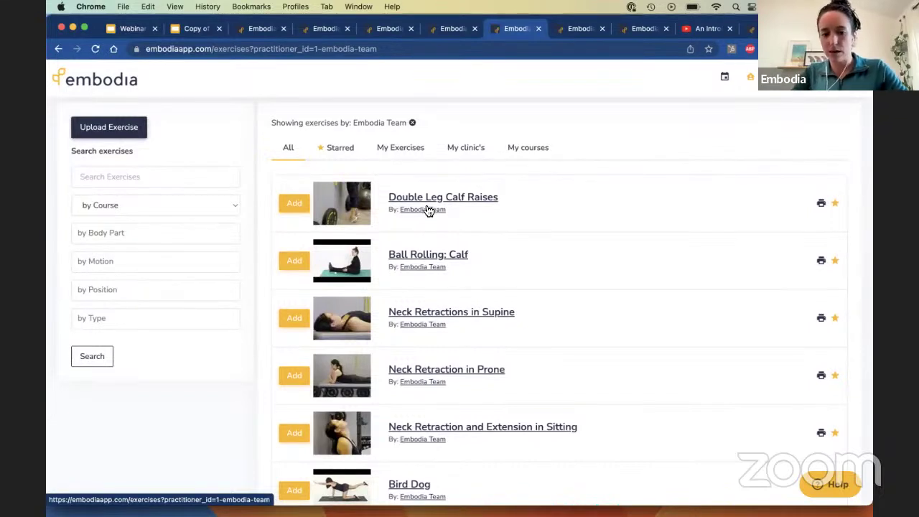
{"action": "left_click", "coordinate": [412, 123]}
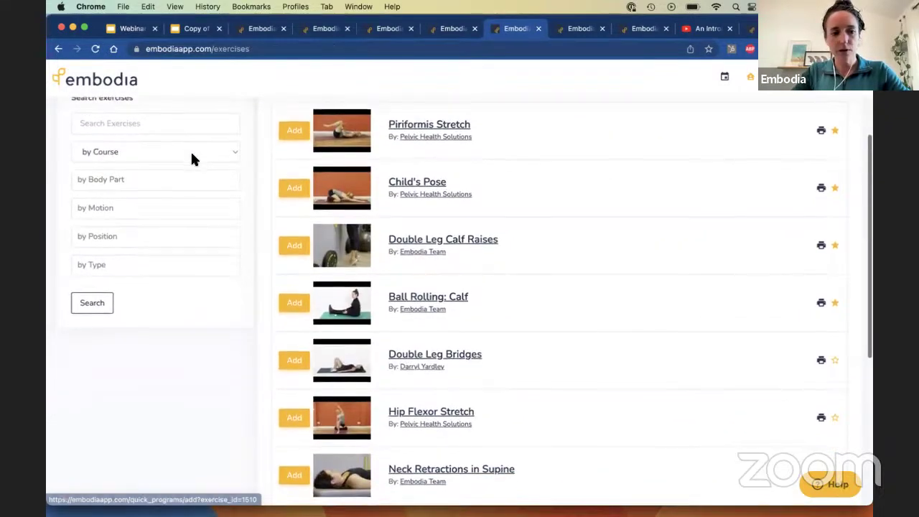
Open the patient education library and view the article "Pain Education 1: Understanding Your Alarm System".
{"action": "left_click", "coordinate": [151, 107]}
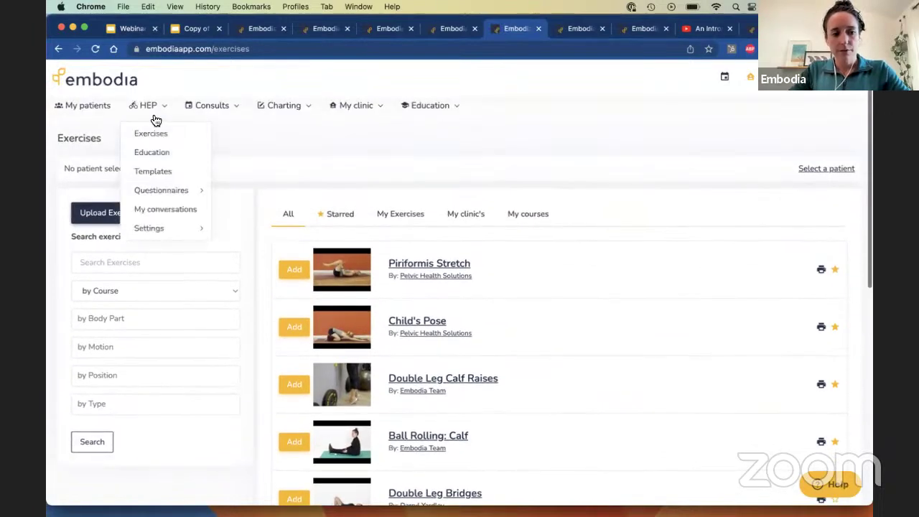
{"action": "left_click", "coordinate": [152, 154]}
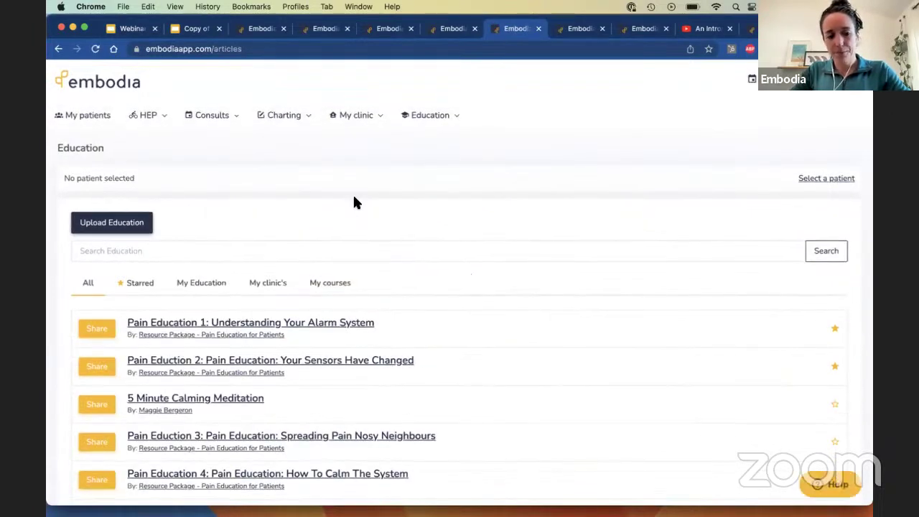
{"action": "scroll", "coordinate": [354, 203], "scroll_direction": "down", "scroll_amount": 2}
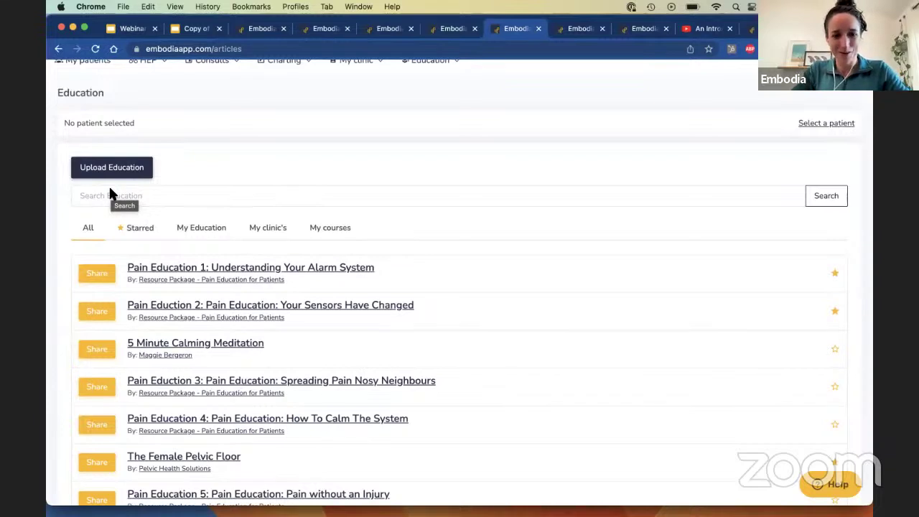
{"action": "scroll", "coordinate": [150, 227], "scroll_direction": "down", "scroll_amount": 1}
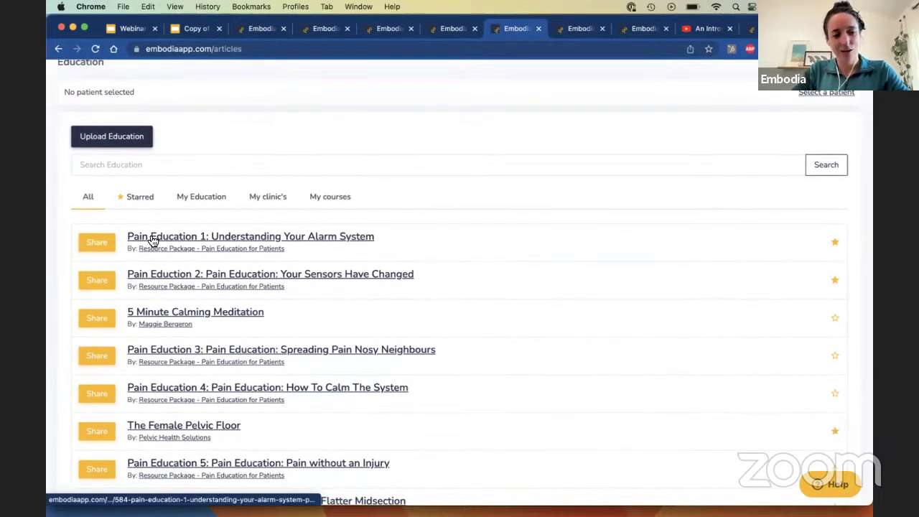
{"action": "left_click", "coordinate": [152, 239]}
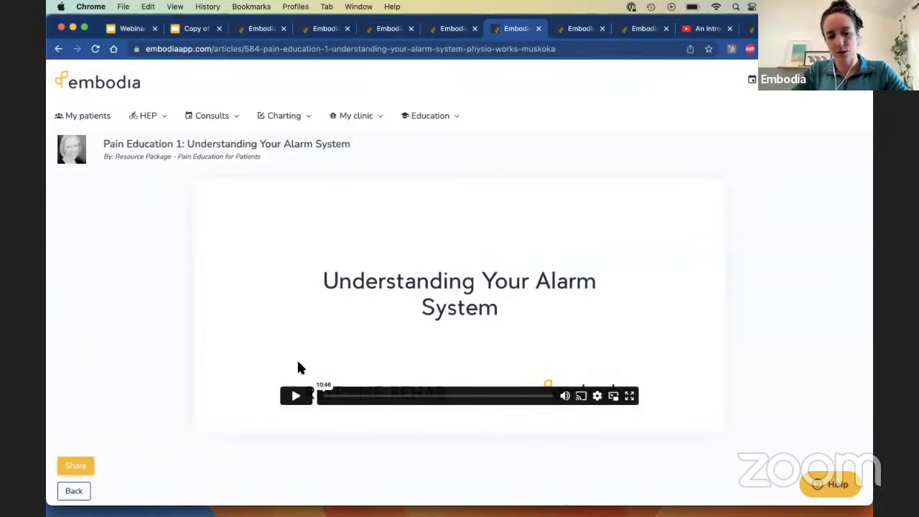
Share the Pain Education 1 article with the demo patient, adding the note "This is what we discussed today!".
{"action": "left_click", "coordinate": [76, 466]}
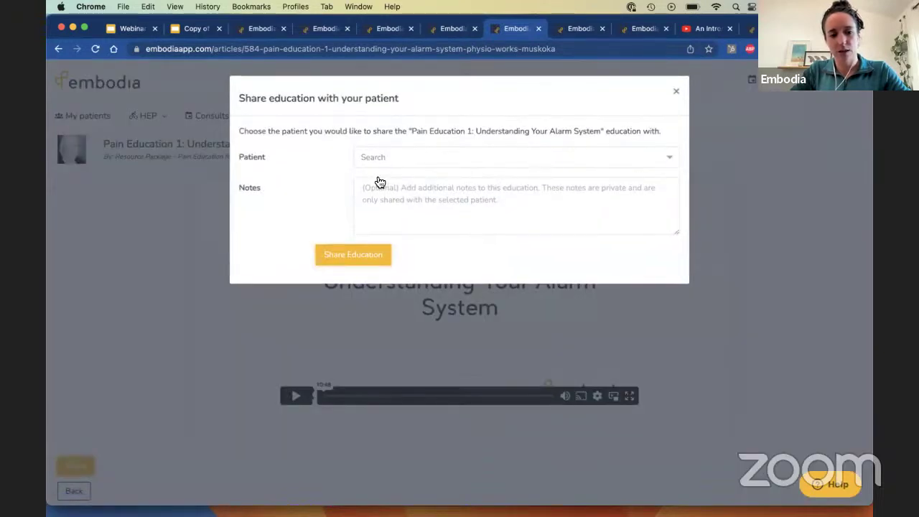
{"action": "left_click", "coordinate": [380, 179]}
{"action": "type", "text": "jan"}
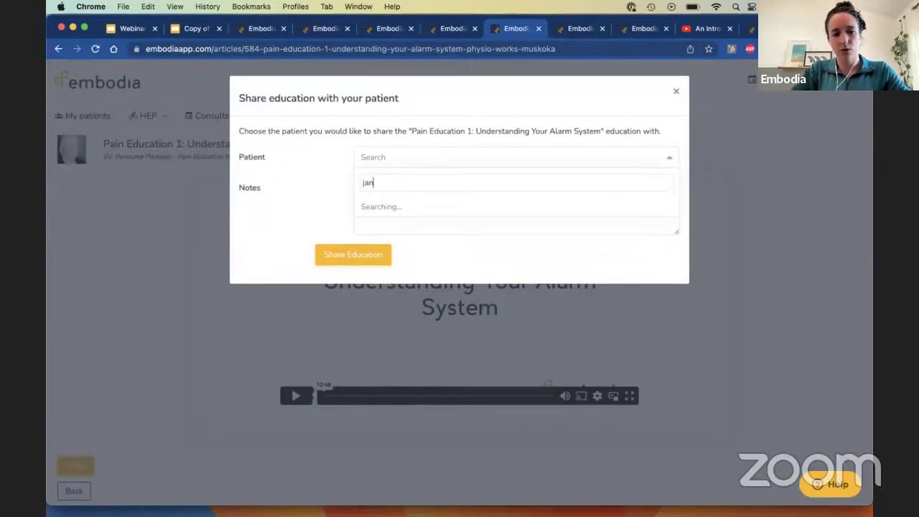
{"action": "left_click", "coordinate": [379, 207]}
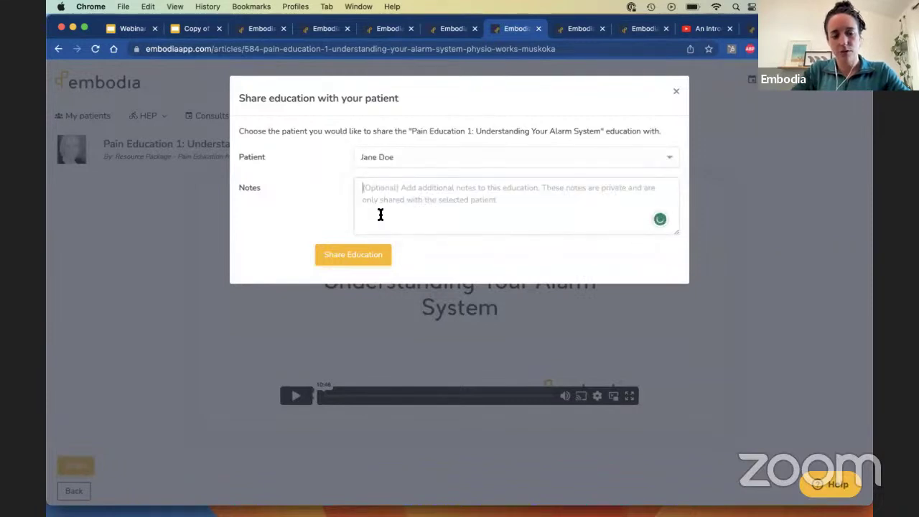
{"action": "type", "text": "This "}
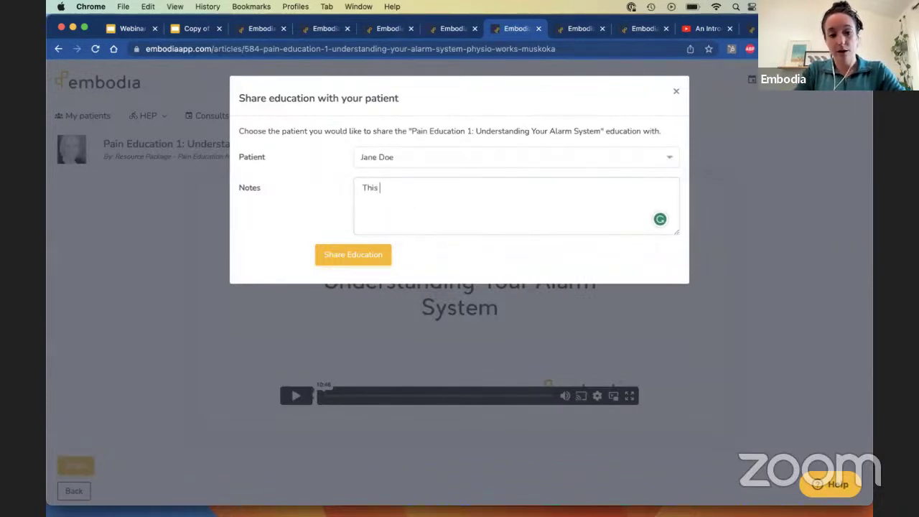
{"action": "type", "text": "is what we dis"}
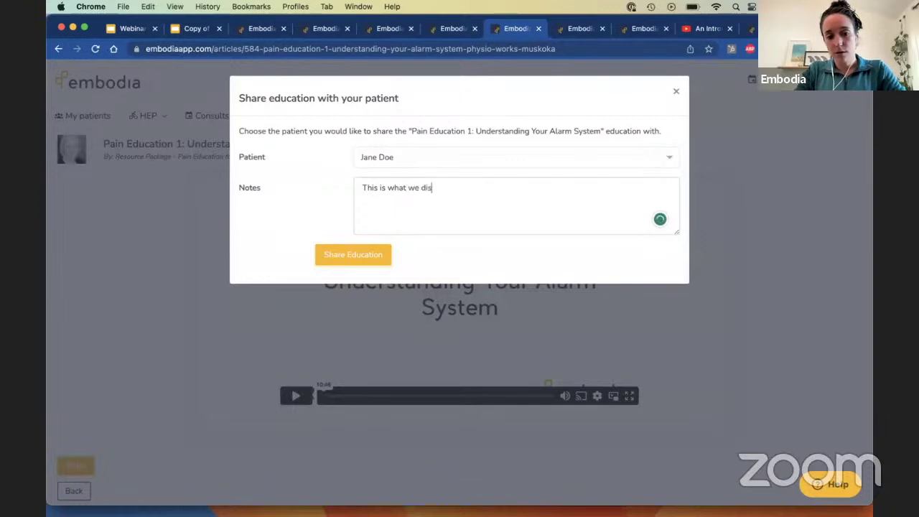
{"action": "type", "text": "cussed today!"}
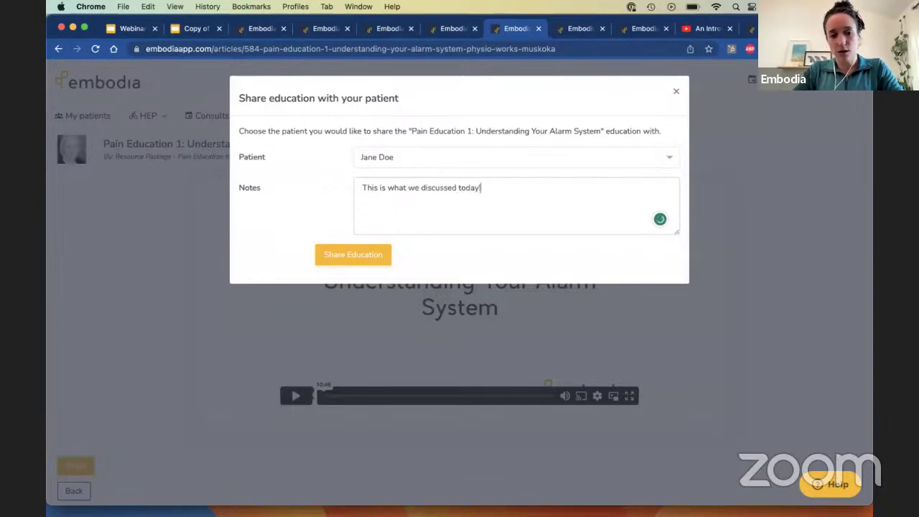
{"action": "left_click", "coordinate": [335, 255]}
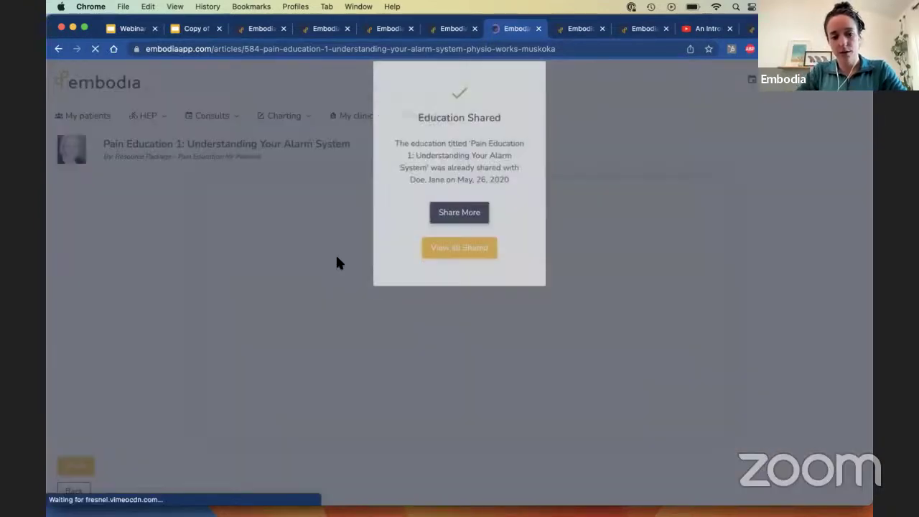
{"action": "left_click", "coordinate": [453, 228]}
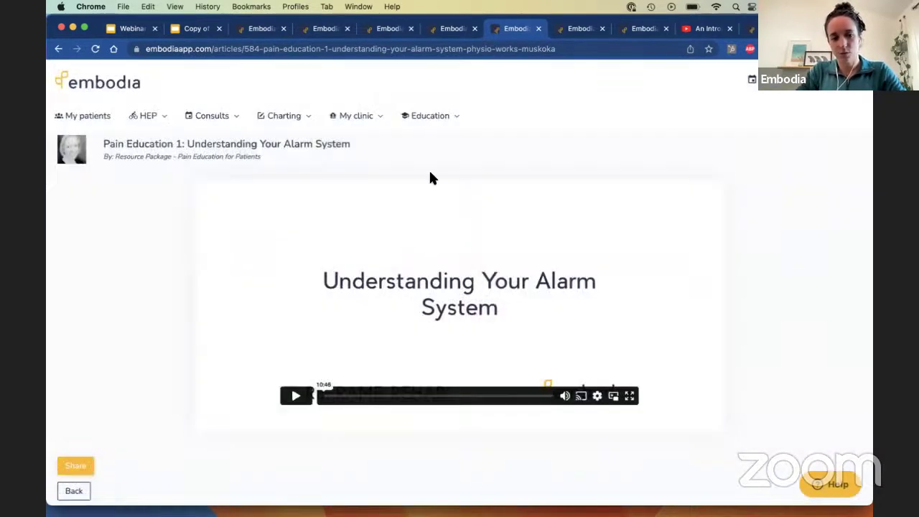
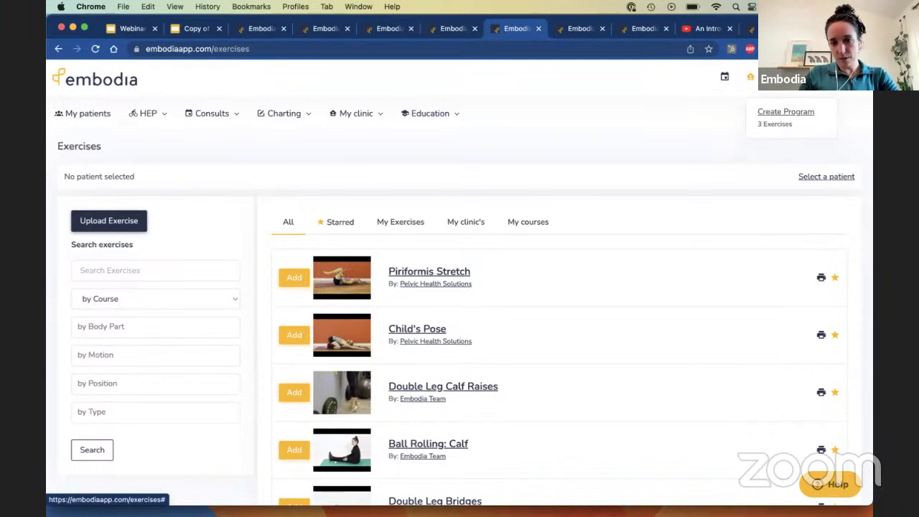
Create a program from the added exercises and set the daily frequency of Calves On A Stool to 2.
{"action": "left_click", "coordinate": [795, 112]}
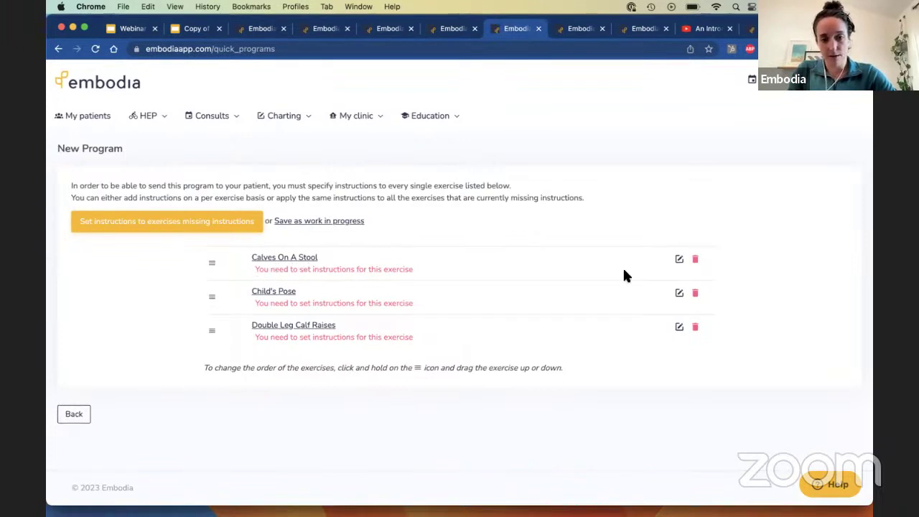
{"action": "left_click", "coordinate": [678, 259]}
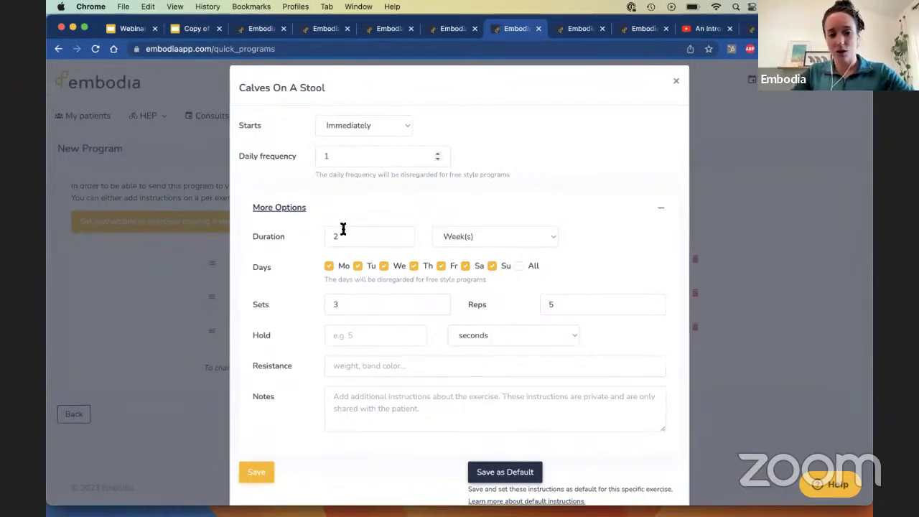
{"action": "left_click", "coordinate": [293, 208]}
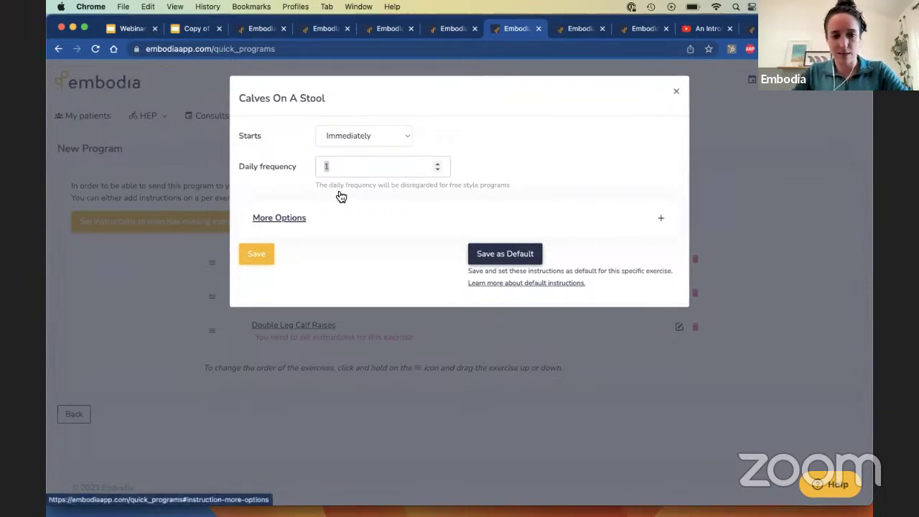
{"action": "type", "text": "2"}
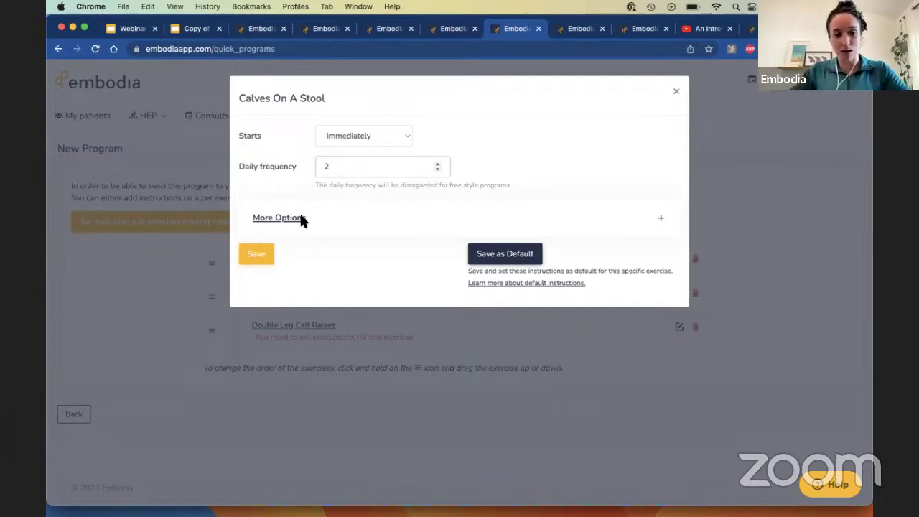
Set the duration of the Calves On A Stool exercise to 3 weeks.
{"action": "left_click", "coordinate": [283, 223]}
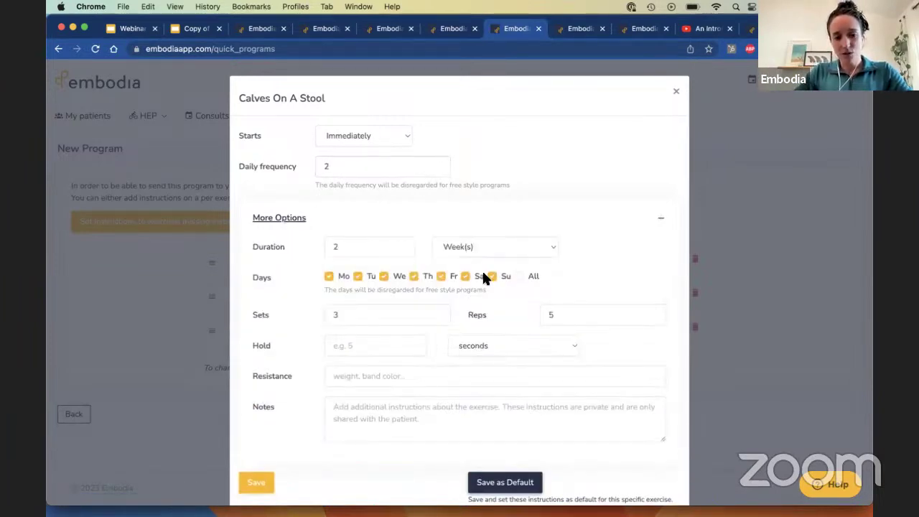
{"action": "left_click_drag", "start_coordinate": [343, 252], "coordinate": [318, 247]}
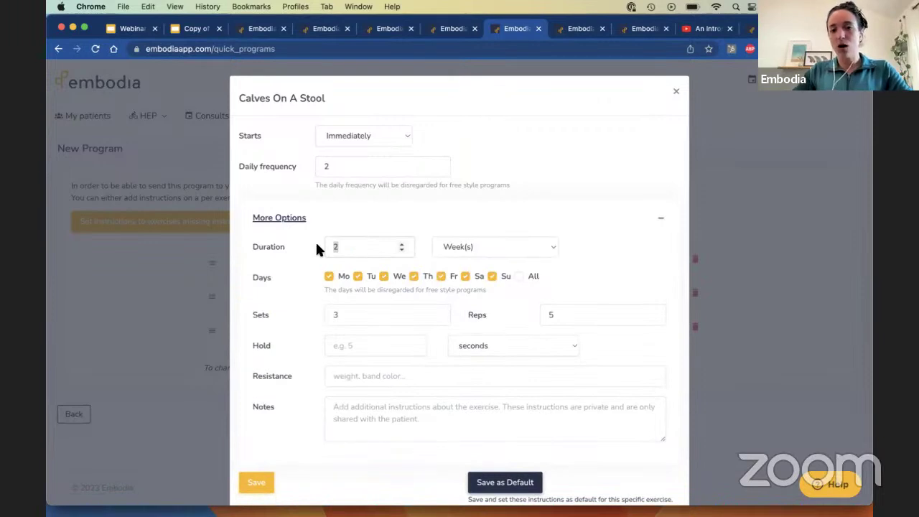
{"action": "type", "text": "3"}
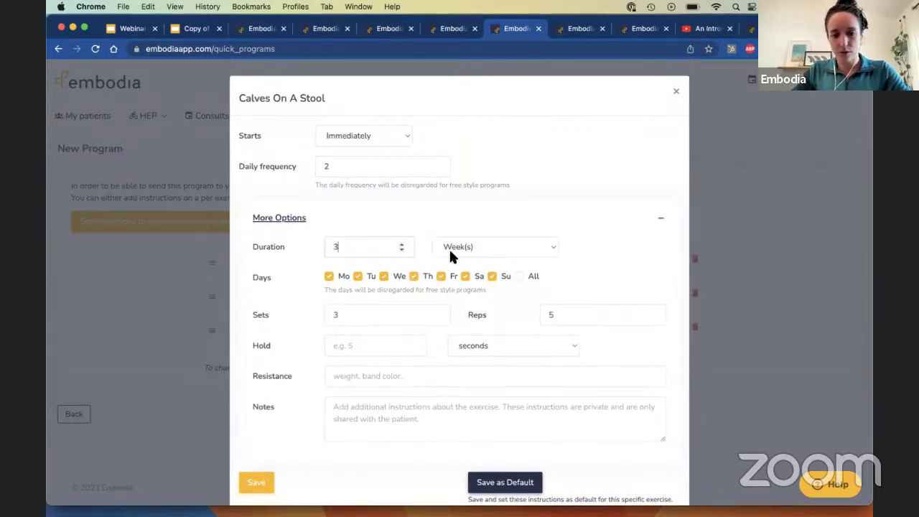
{"action": "left_click", "coordinate": [452, 251]}
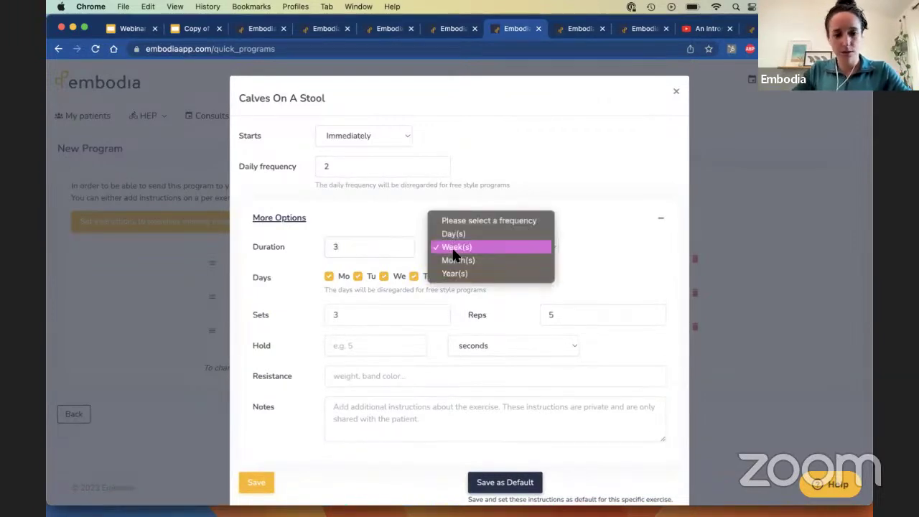
{"action": "left_click", "coordinate": [453, 249]}
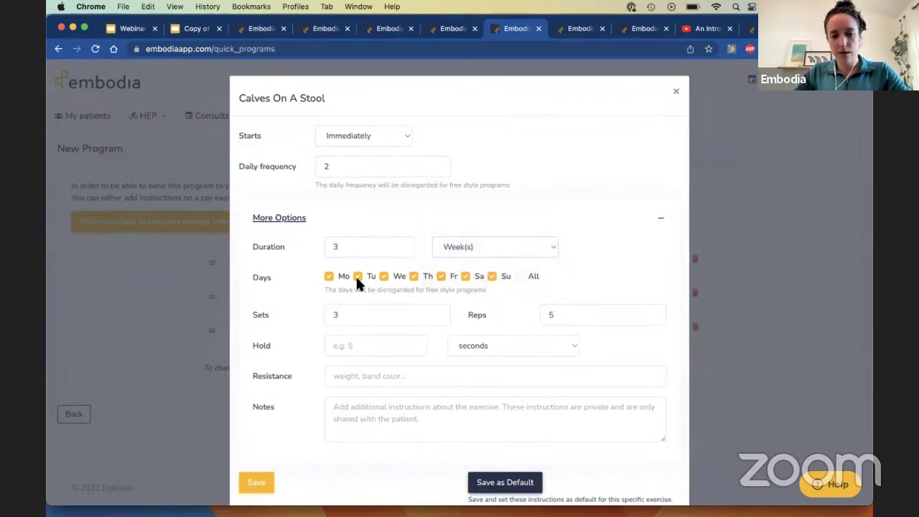
Clear the sets and reps for Calves On A Stool and set its hold to 60 breaths.
{"action": "left_click", "coordinate": [331, 315]}
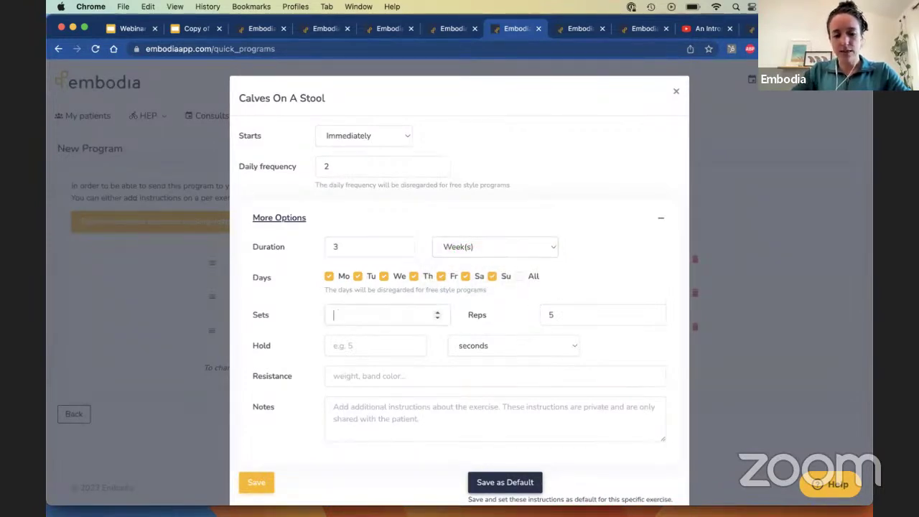
{"action": "left_click_drag", "start_coordinate": [581, 318], "coordinate": [550, 315]}
{"action": "key", "text": "BackSpace"}
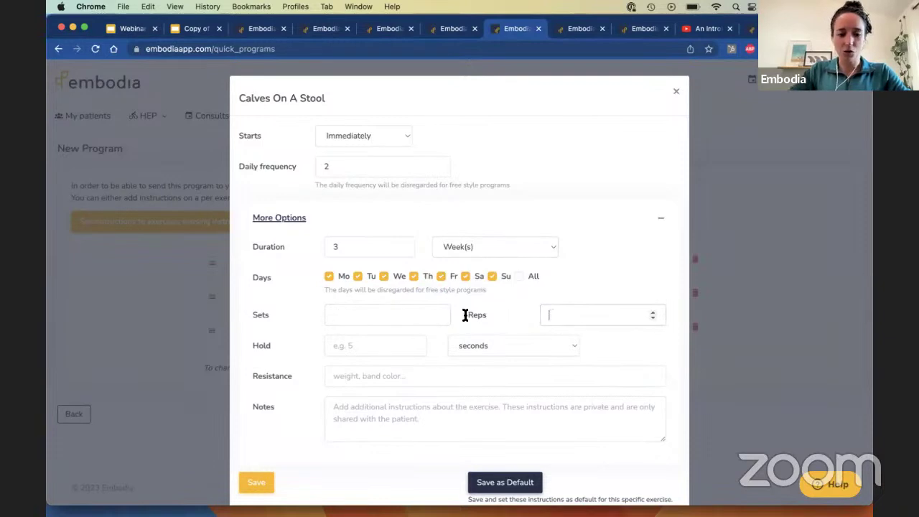
{"action": "left_click", "coordinate": [396, 341]}
{"action": "type", "text": "60"}
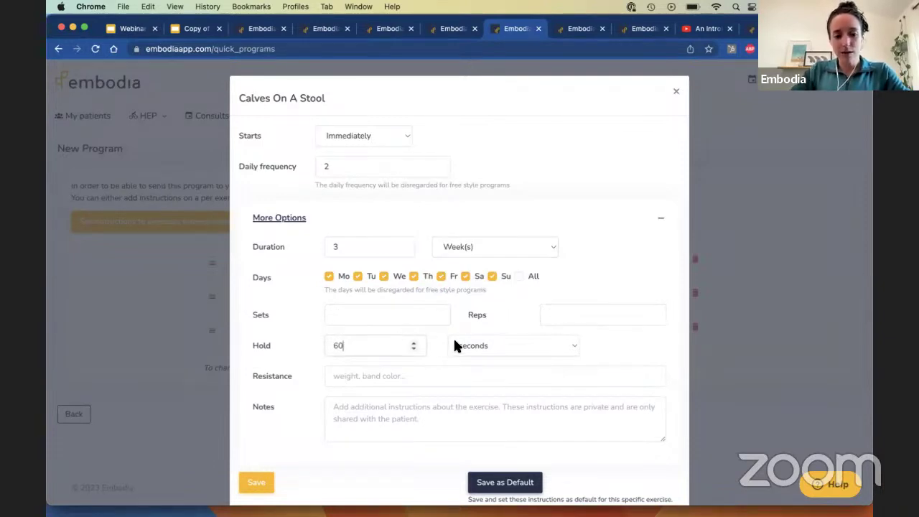
{"action": "left_click", "coordinate": [474, 345]}
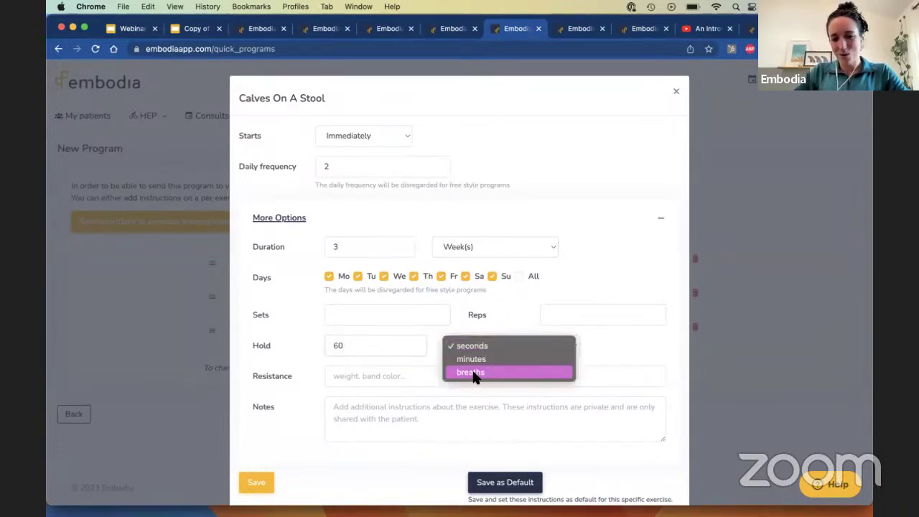
{"action": "left_click", "coordinate": [474, 373]}
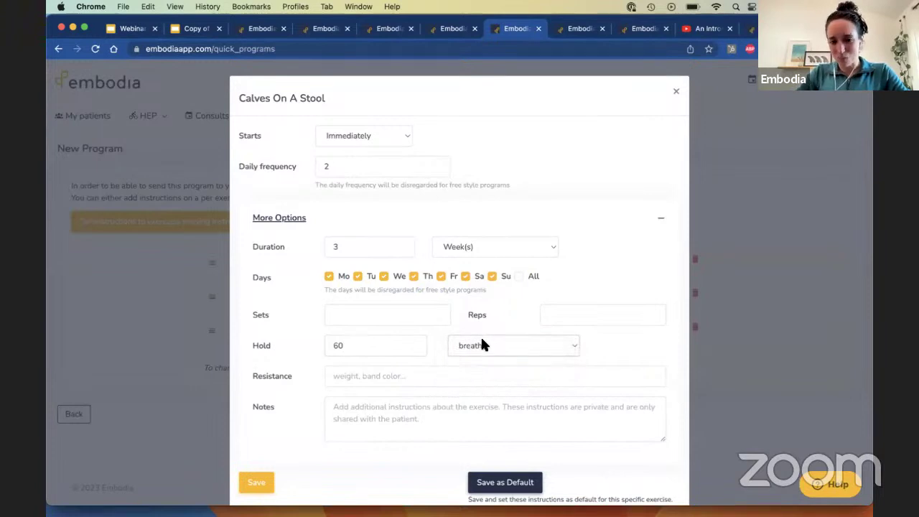
Add the note "Use a pillow under your head" to Calves On A Stool and save its instructions.
{"action": "left_click", "coordinate": [351, 419]}
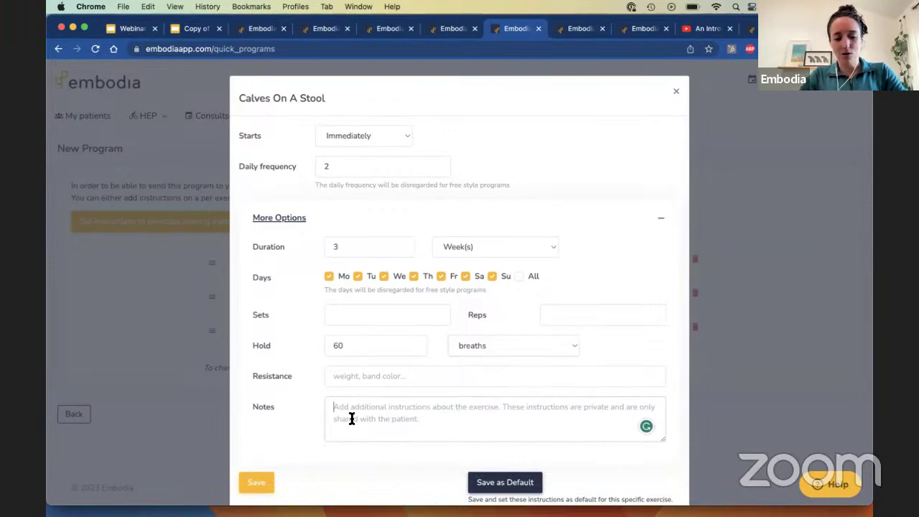
{"action": "type", "text": "Use a pillow unde"}
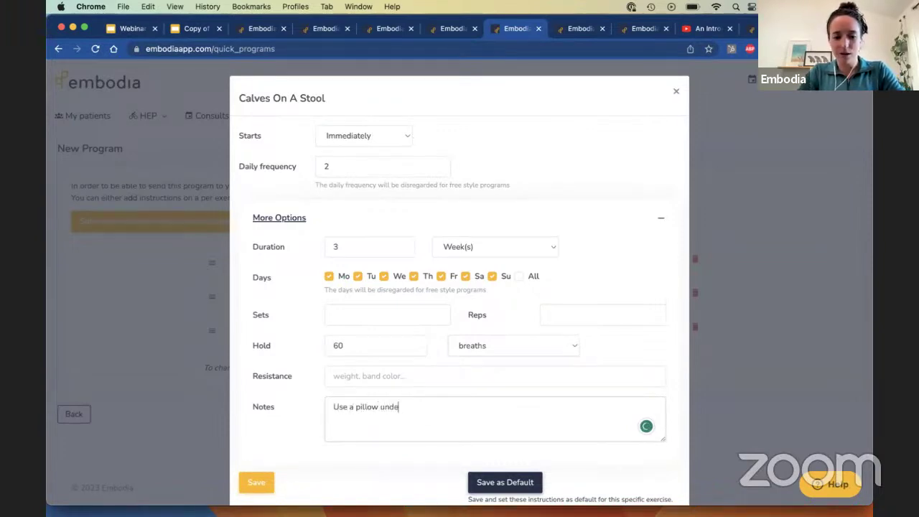
{"action": "type", "text": "r your head"}
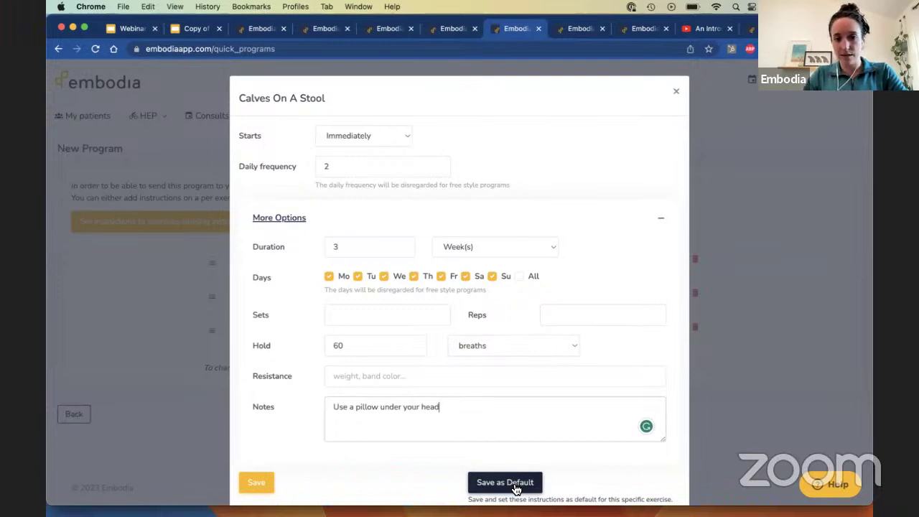
{"action": "left_click", "coordinate": [257, 482]}
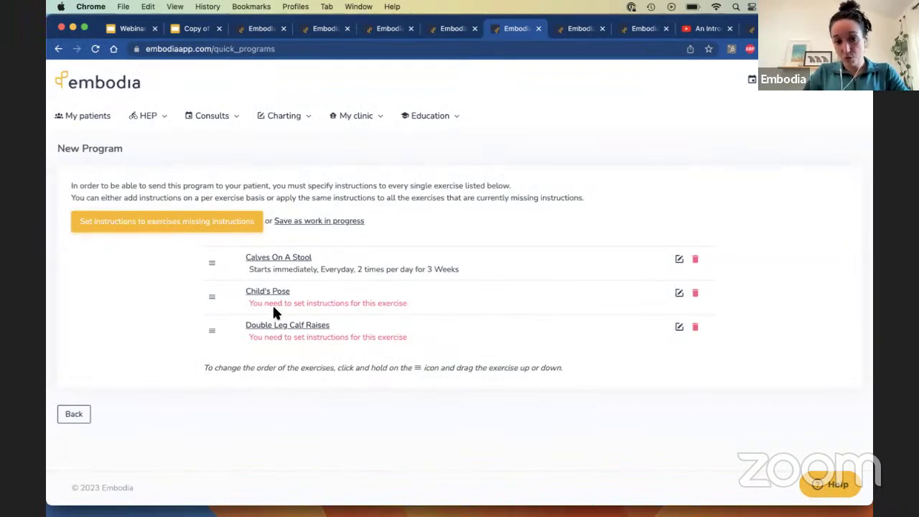
Apply the default instructions to all exercises missing them and start sending the program to a patient.
{"action": "left_click", "coordinate": [179, 224]}
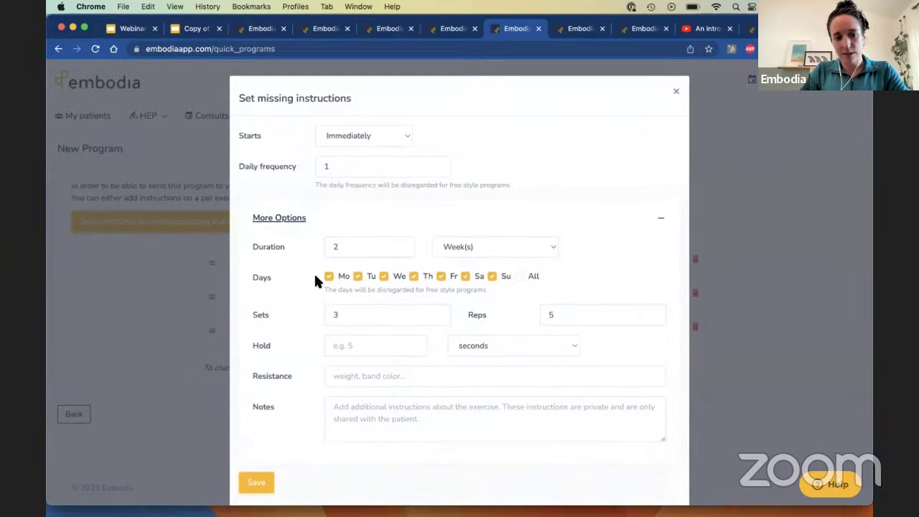
{"action": "left_click", "coordinate": [256, 486]}
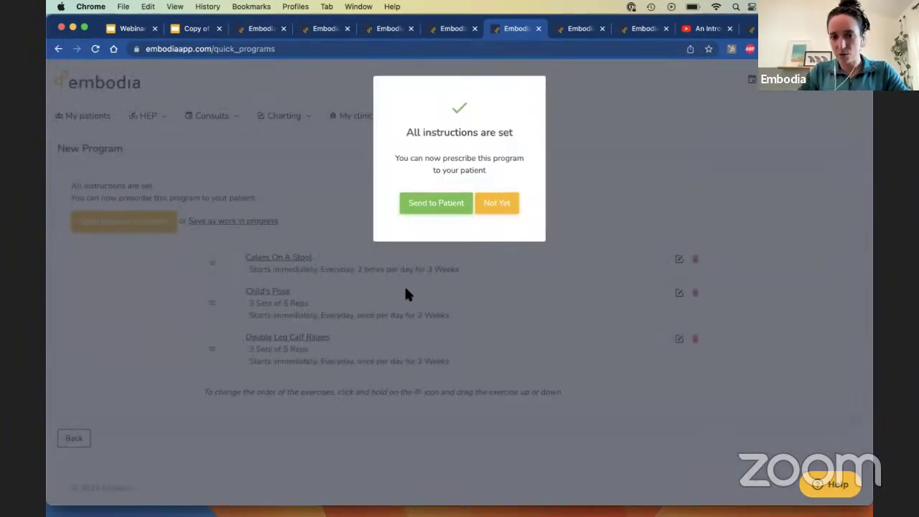
{"action": "left_click", "coordinate": [453, 202]}
Select the demo patient as the recipient and title the program "Low back".
{"action": "left_click", "coordinate": [435, 137]}
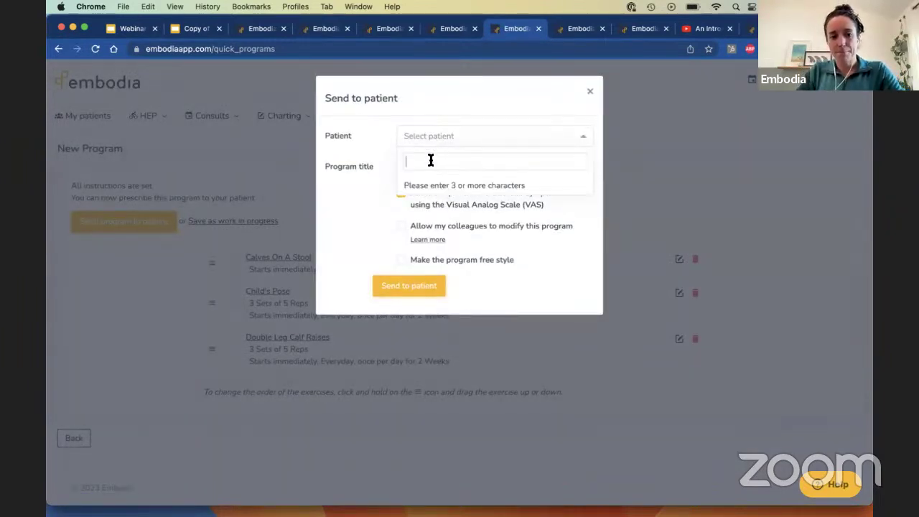
{"action": "type", "text": "jane"}
{"action": "left_click", "coordinate": [417, 184]}
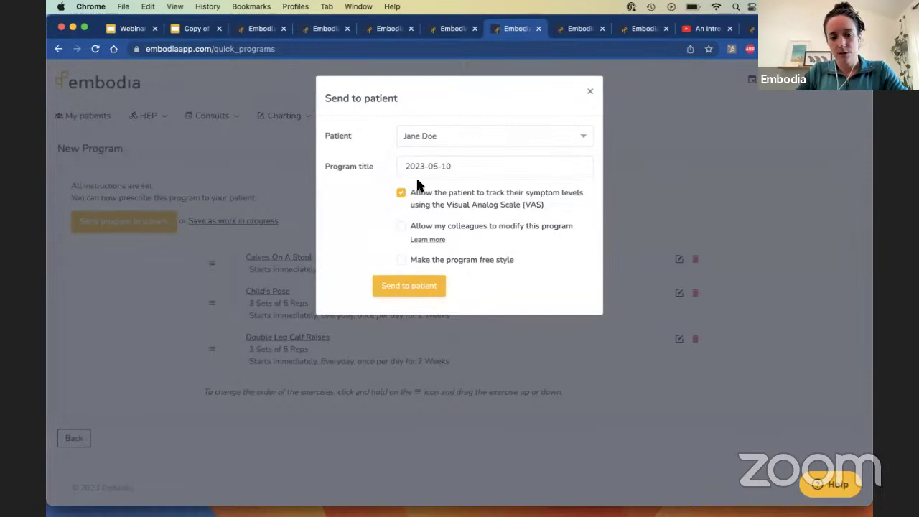
{"action": "left_click", "coordinate": [459, 160]}
{"action": "key", "text": "super+a"}
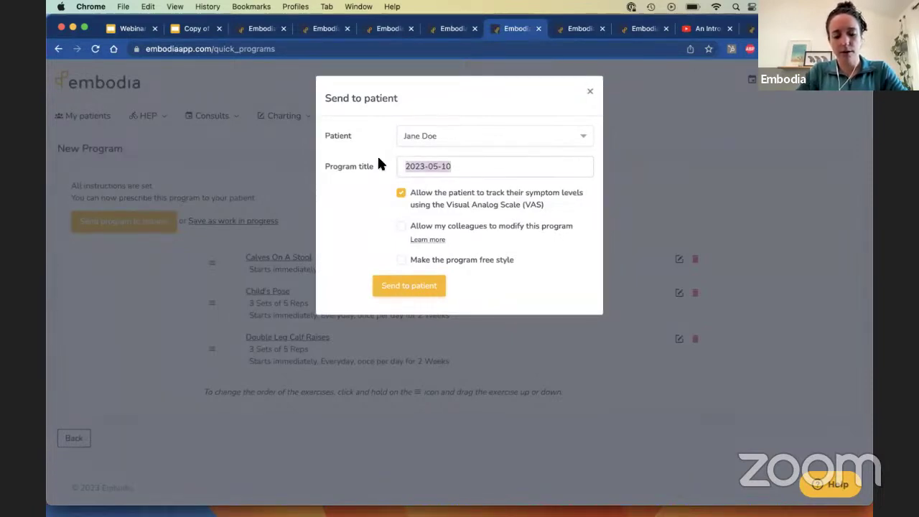
{"action": "type", "text": "Low back"}
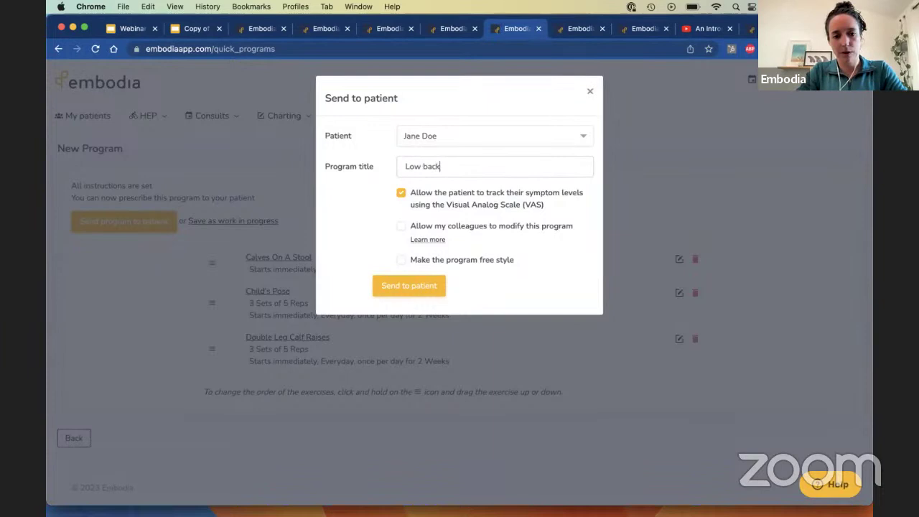
Keep VAS symptom tracking on, allow colleagues to modify the program, leave free style off, and send it to the patient.
{"action": "left_click", "coordinate": [400, 193]}
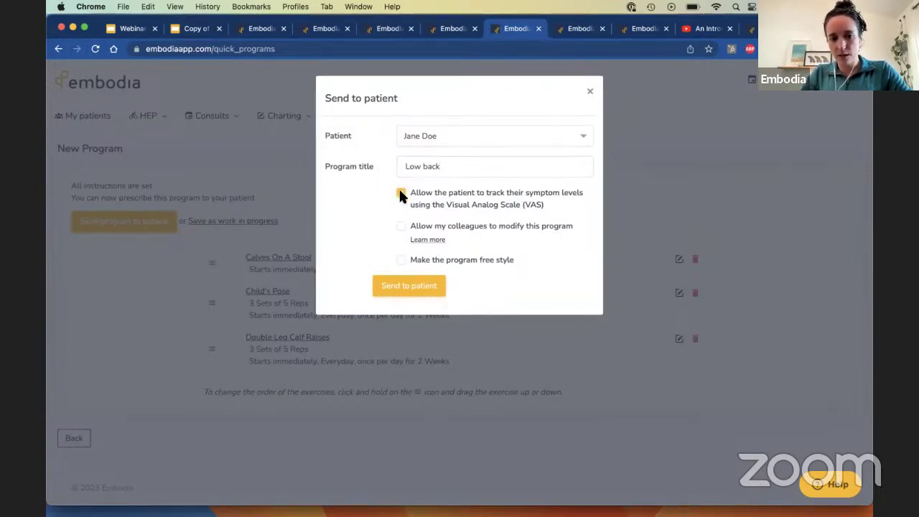
{"action": "left_click", "coordinate": [400, 193]}
{"action": "left_click", "coordinate": [402, 227]}
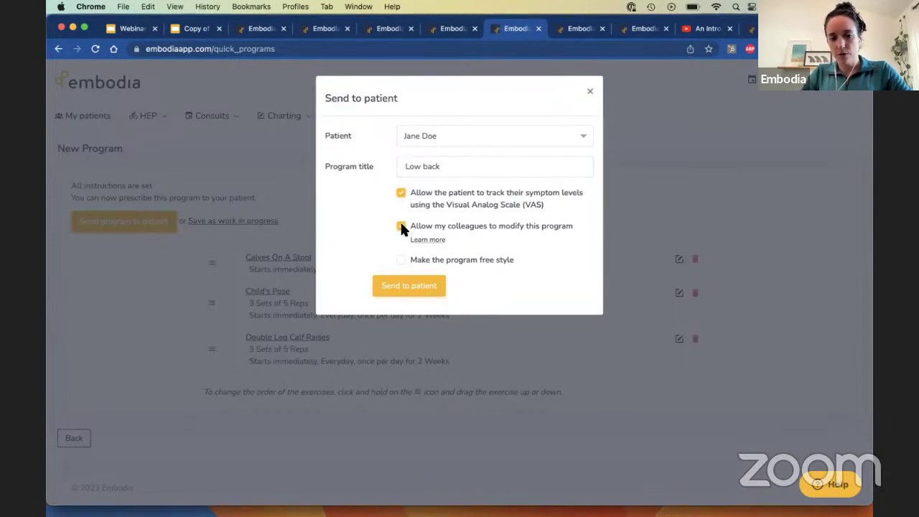
{"action": "left_click", "coordinate": [401, 260]}
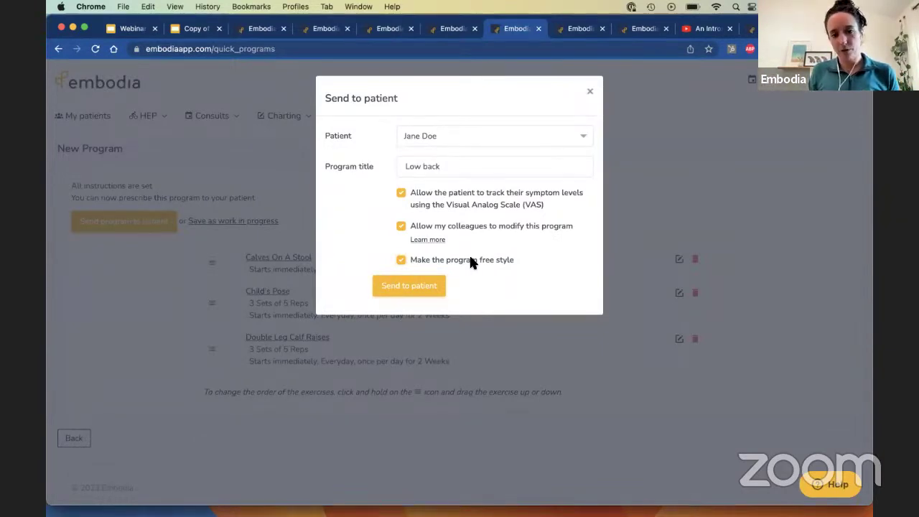
{"action": "left_click", "coordinate": [457, 261]}
{"action": "left_click", "coordinate": [420, 284]}
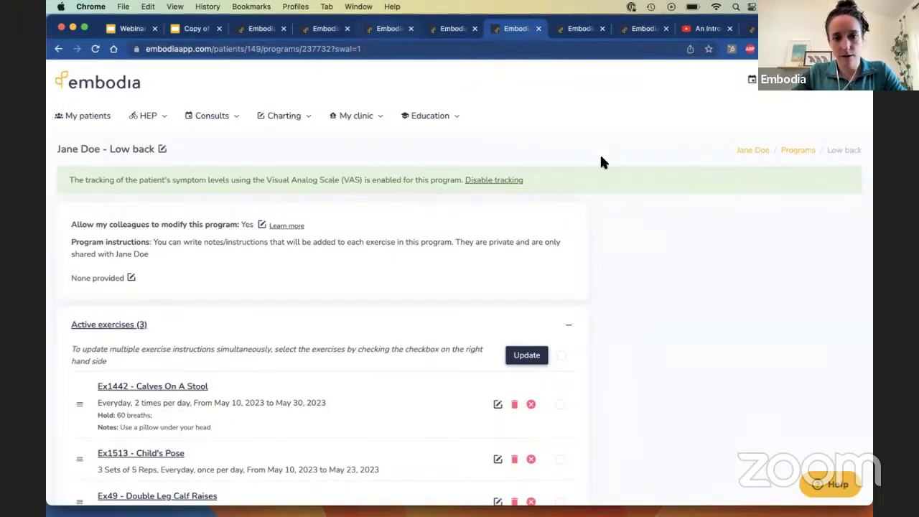
Review the sent Low back program's active exercises, its program summary and the additional program actions.
{"action": "scroll", "coordinate": [424, 235], "scroll_direction": "down", "scroll_amount": 2}
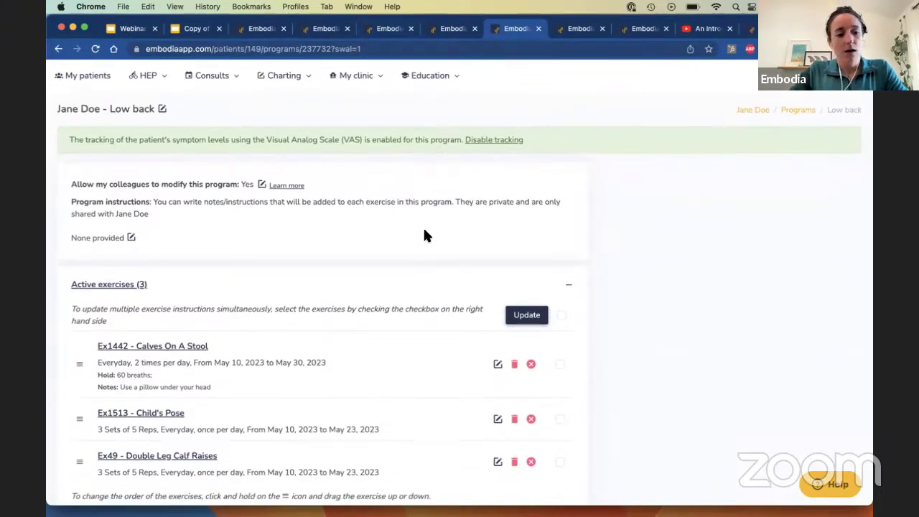
{"action": "scroll", "coordinate": [424, 235], "scroll_direction": "up", "scroll_amount": 1}
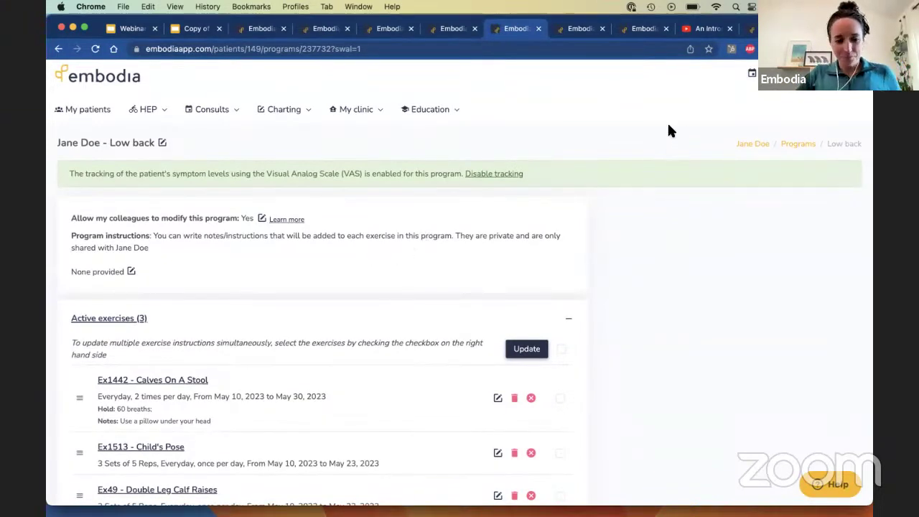
{"action": "scroll", "coordinate": [402, 279], "scroll_direction": "down", "scroll_amount": 5}
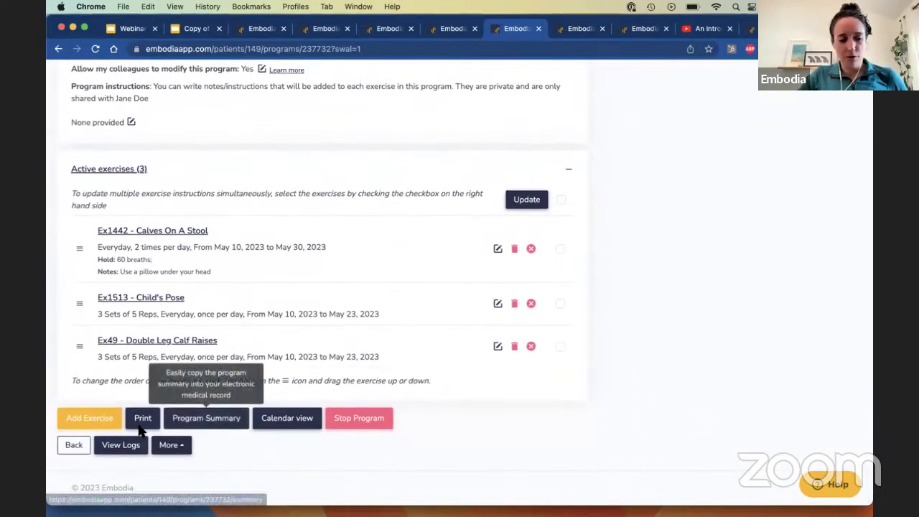
{"action": "left_click", "coordinate": [212, 424]}
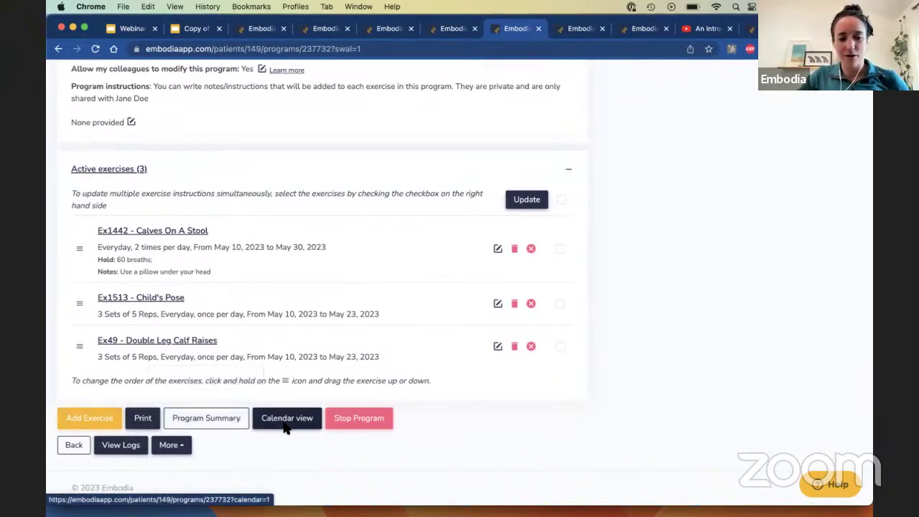
{"action": "left_click", "coordinate": [174, 443]}
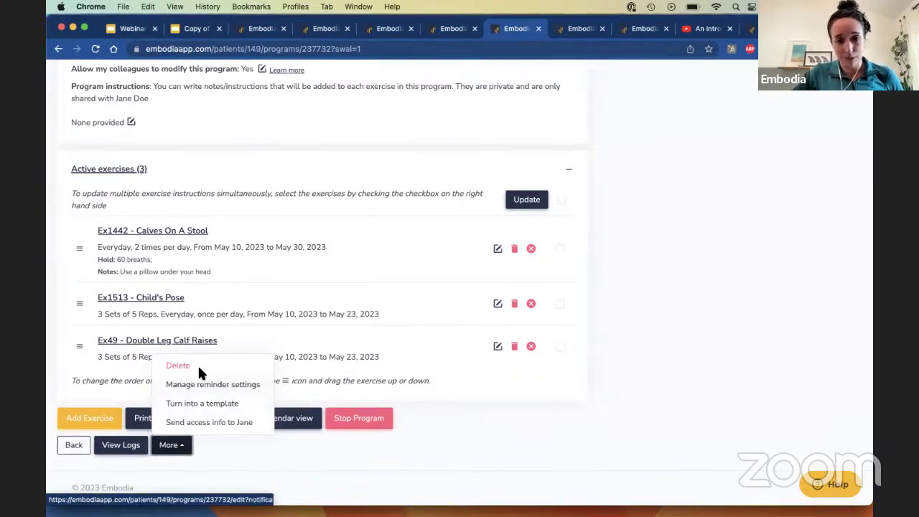
{"action": "left_click", "coordinate": [225, 162]}
Open the list of home exercise program templates.
{"action": "scroll", "coordinate": [224, 164], "scroll_direction": "up", "scroll_amount": 5}
{"action": "left_click", "coordinate": [148, 115]}
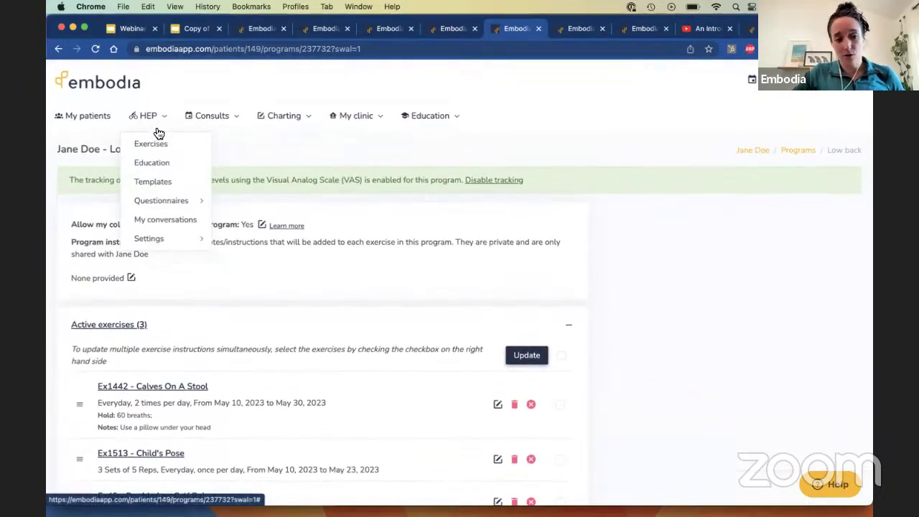
{"action": "left_click", "coordinate": [153, 181]}
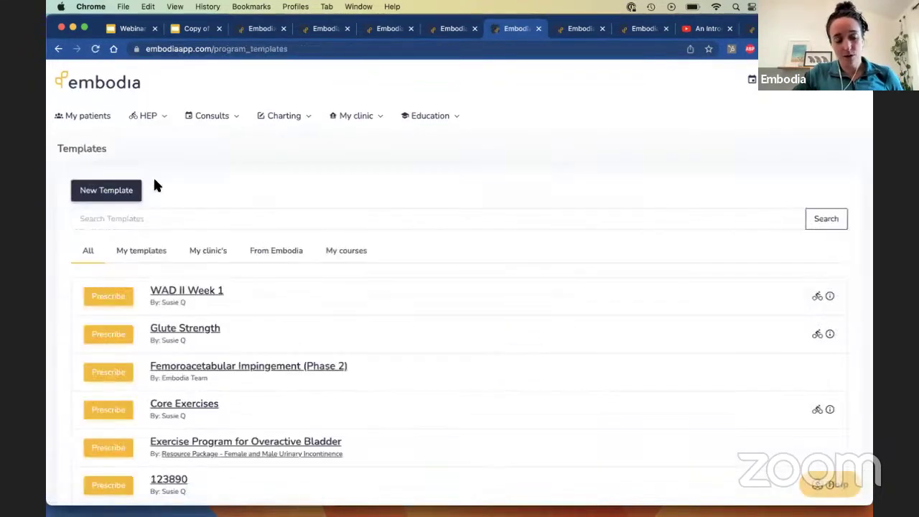
{"action": "left_click", "coordinate": [149, 117]}
{"action": "left_click", "coordinate": [153, 182]}
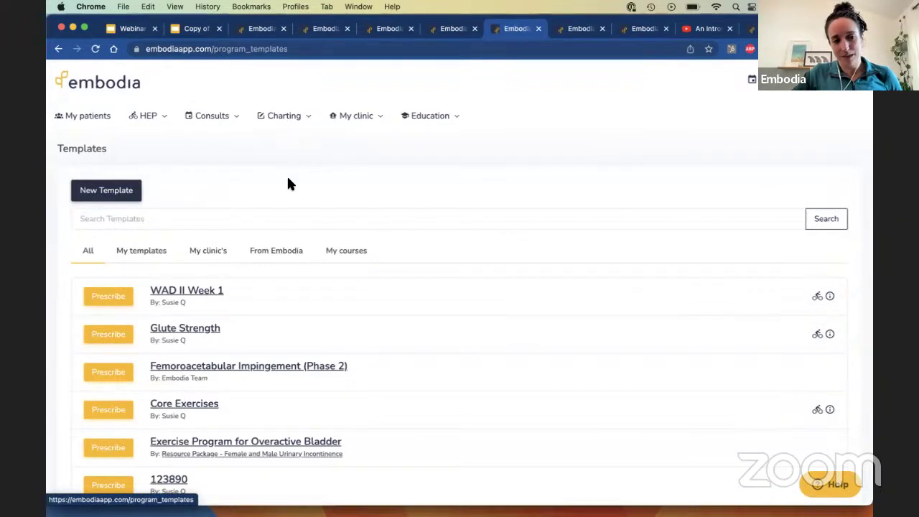
Prescribe the WAD II Week 1 template to the second demo patient with VAS symptom tracking allowed.
{"action": "scroll", "coordinate": [286, 185], "scroll_direction": "down", "scroll_amount": 2}
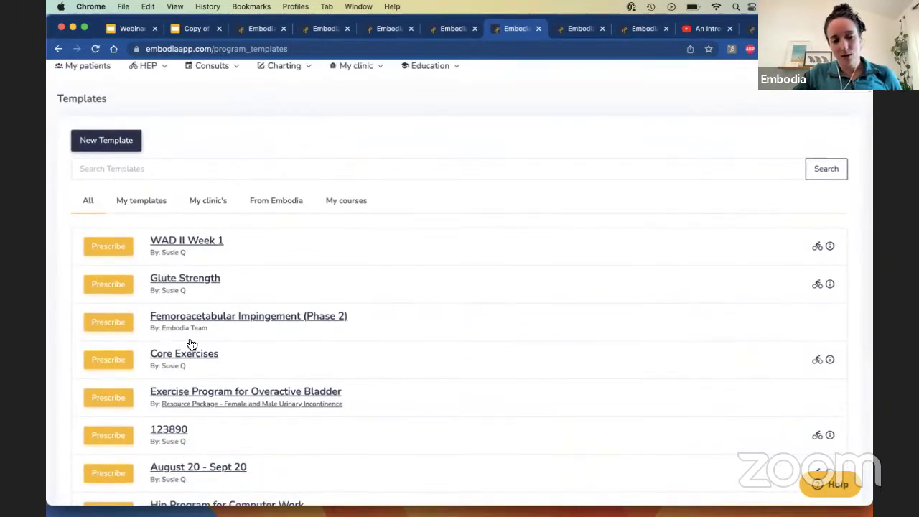
{"action": "left_click", "coordinate": [125, 254]}
{"action": "left_click", "coordinate": [430, 160]}
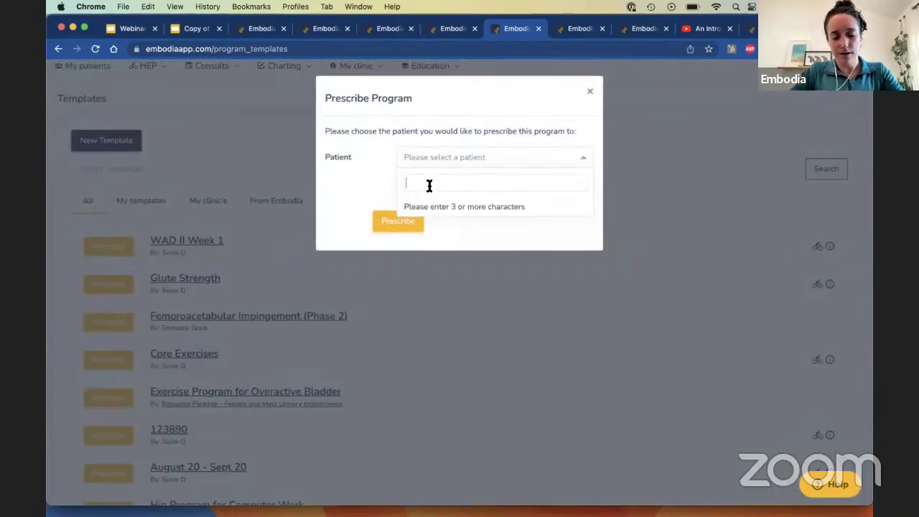
{"action": "type", "text": "jan"}
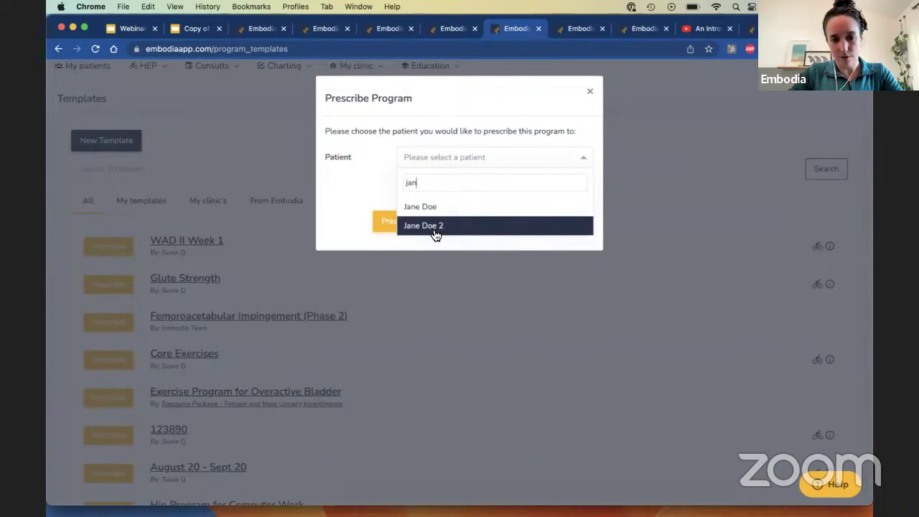
{"action": "left_click", "coordinate": [435, 235]}
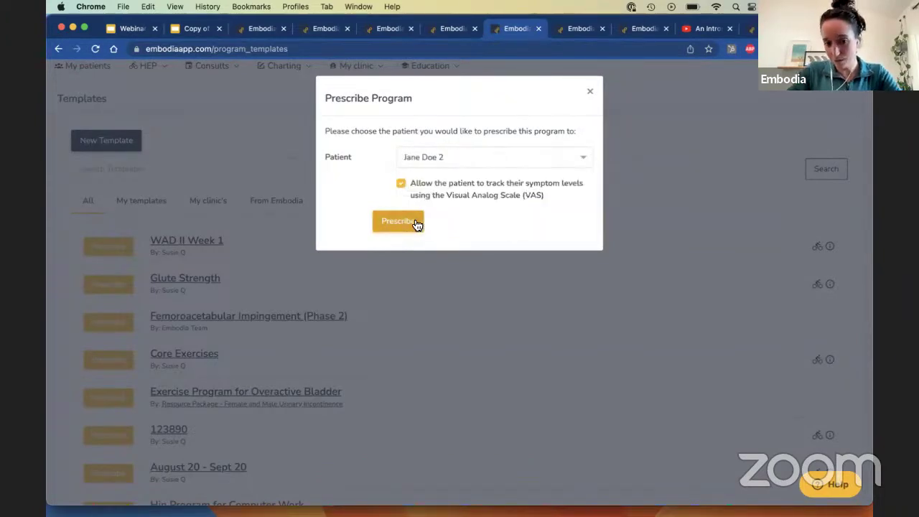
{"action": "left_click", "coordinate": [399, 221]}
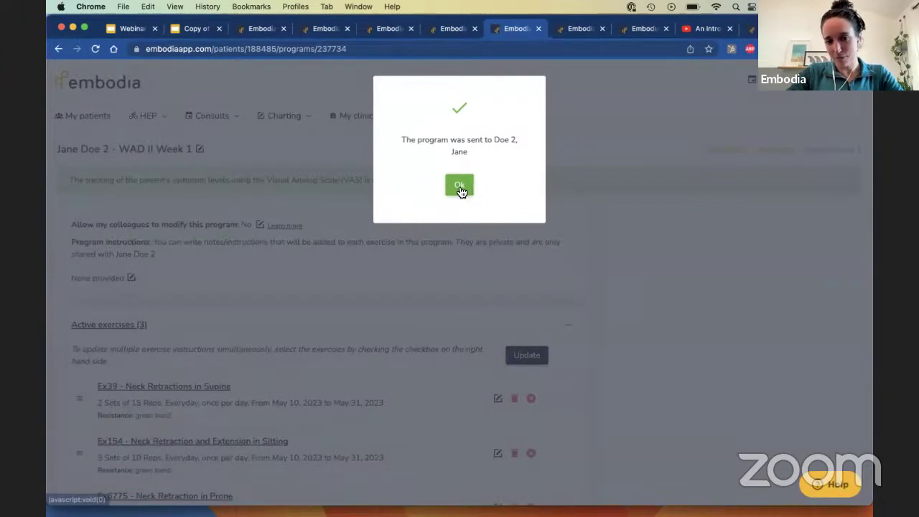
{"action": "left_click", "coordinate": [459, 187]}
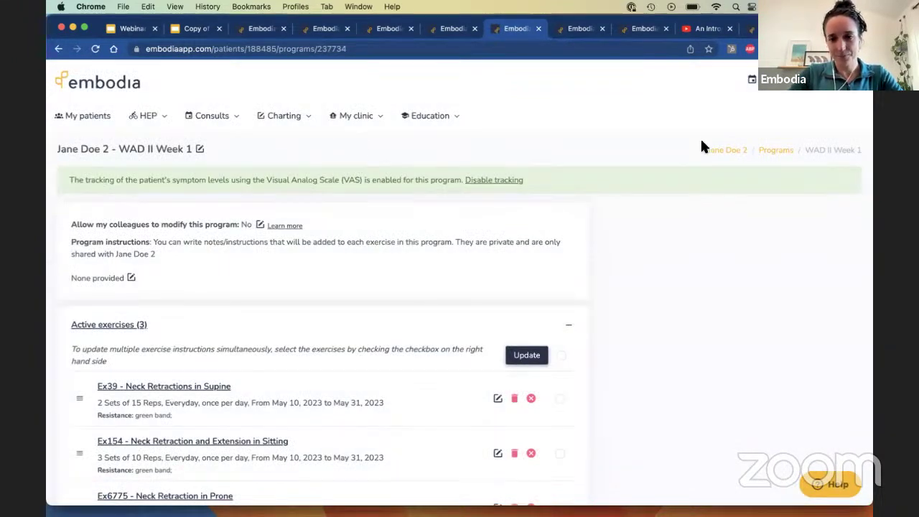
Open the Embodia Academy course catalogue.
{"action": "left_click", "coordinate": [184, 115]}
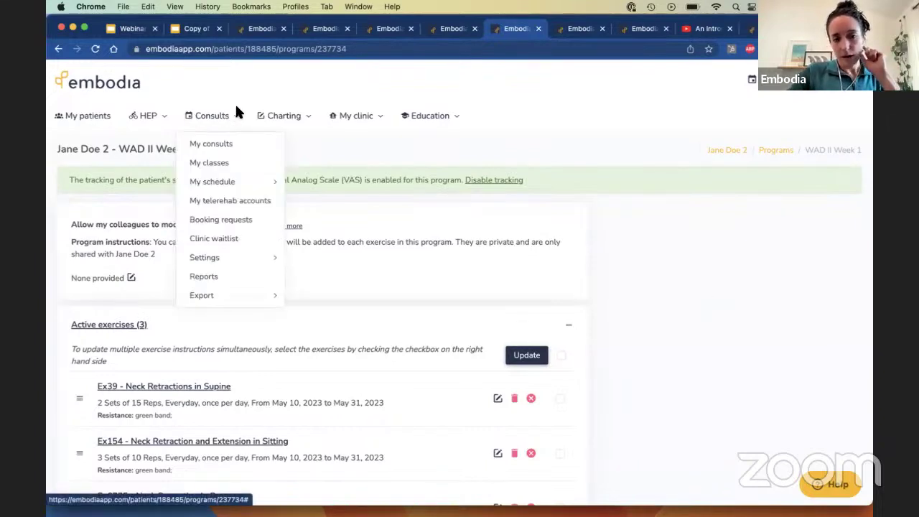
{"action": "left_click", "coordinate": [280, 117]}
{"action": "left_click", "coordinate": [379, 117]}
{"action": "left_click", "coordinate": [411, 116]}
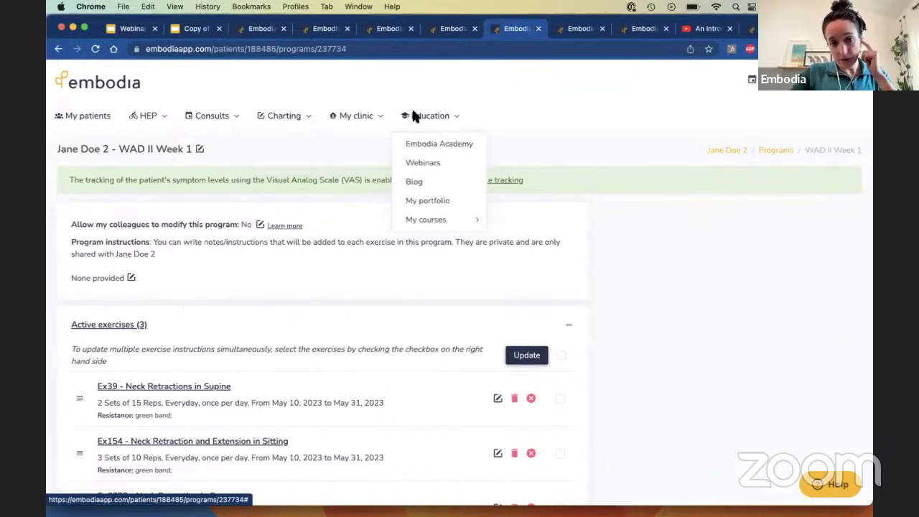
{"action": "left_click", "coordinate": [410, 143]}
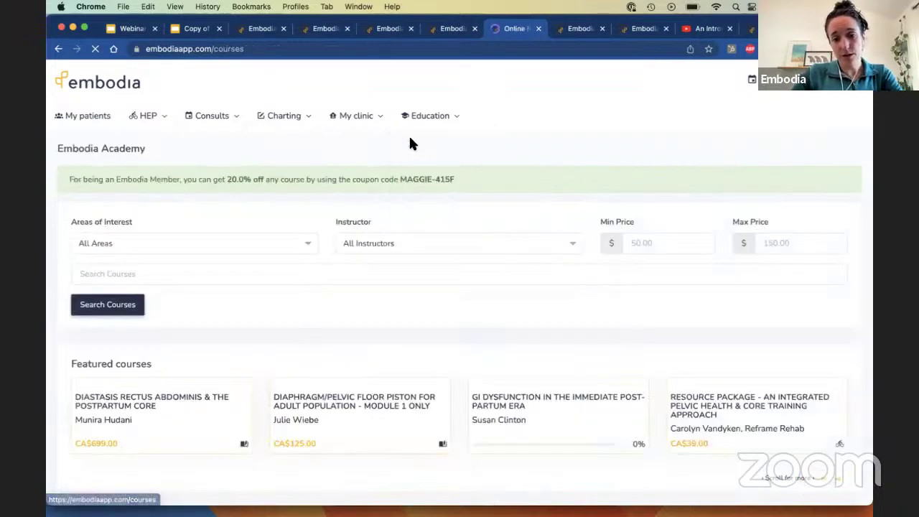
Search the Embodia Academy courses for "resource package".
{"action": "left_click", "coordinate": [241, 270]}
{"action": "type", "text": "tesour"}
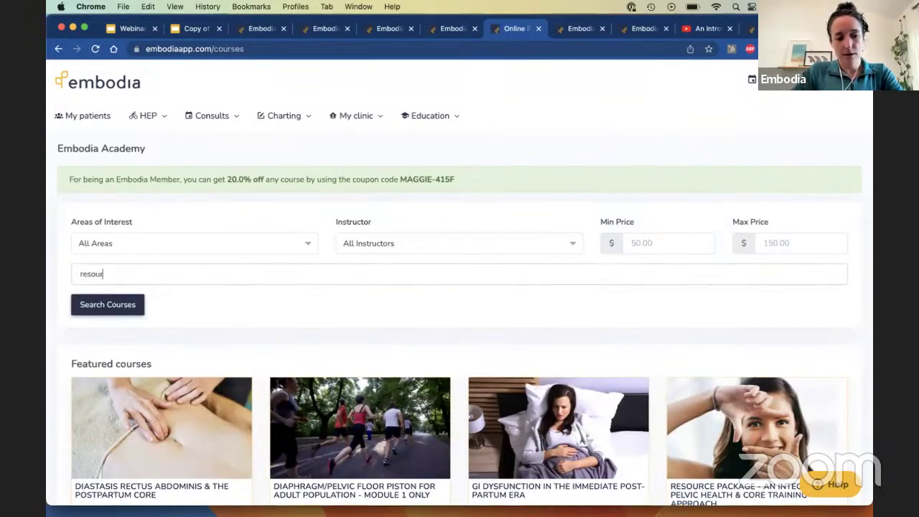
{"action": "type", "text": "ce package"}
{"action": "key", "text": "Return"}
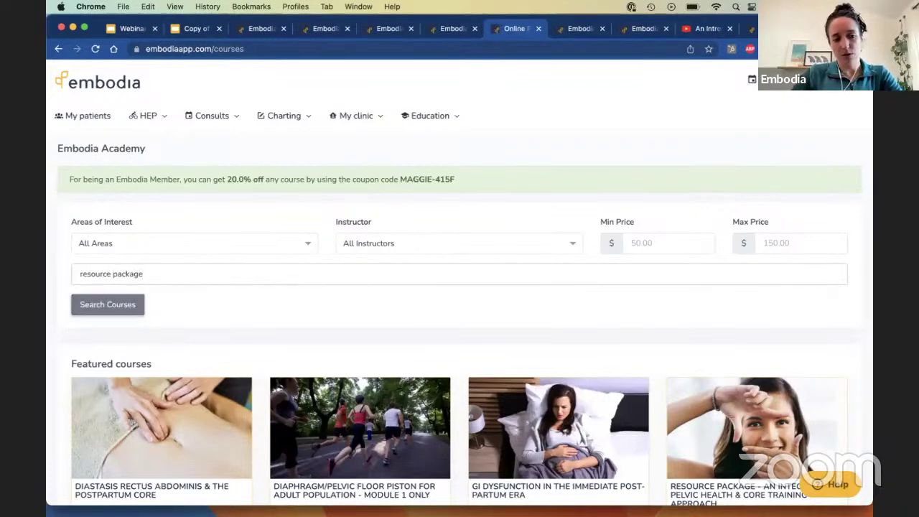
Open the course "Resource Package - Pain Education for Patients" from the search results.
{"action": "scroll", "coordinate": [244, 269], "scroll_direction": "down", "scroll_amount": 3}
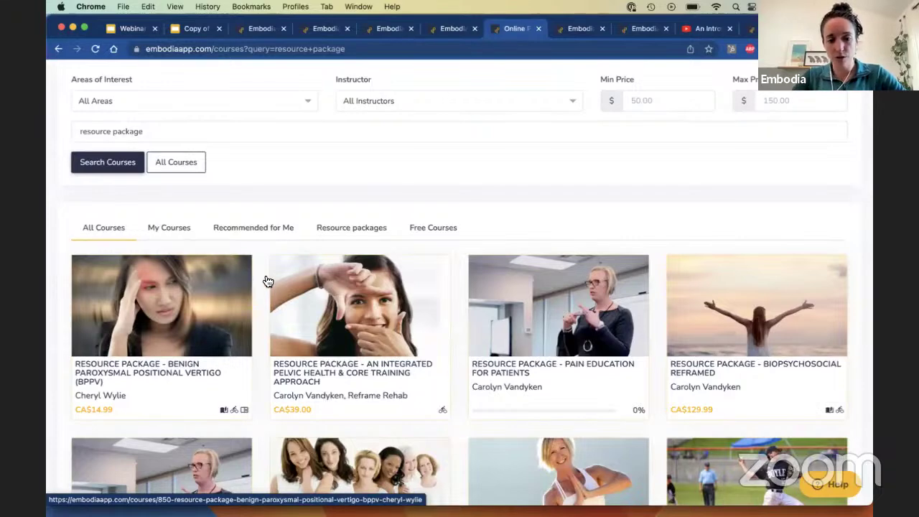
{"action": "scroll", "coordinate": [283, 282], "scroll_direction": "down", "scroll_amount": 1}
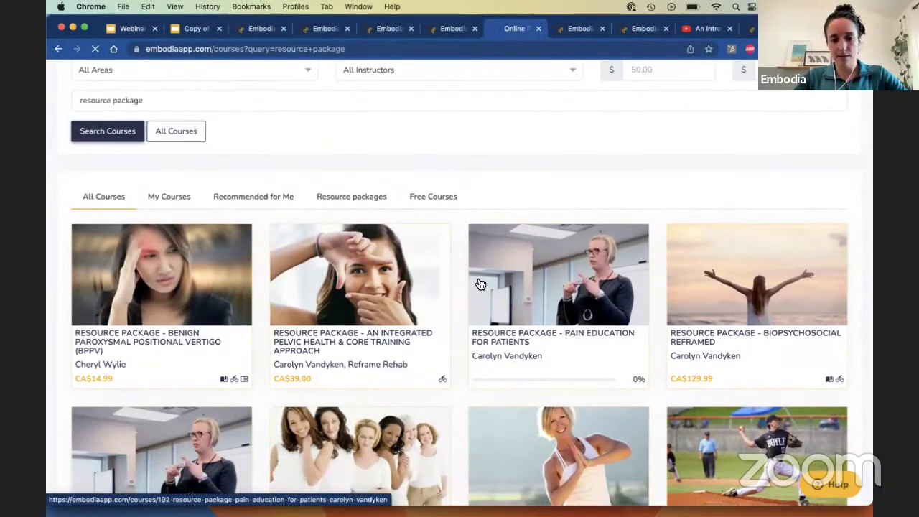
{"action": "left_click", "coordinate": [479, 283]}
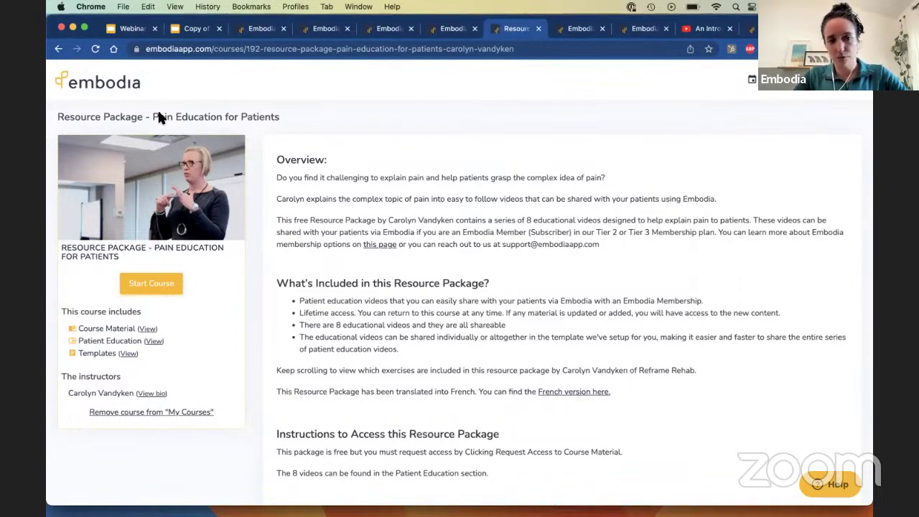
Copy the web address of the Pain Education for Patients course page.
{"action": "left_click", "coordinate": [202, 49]}
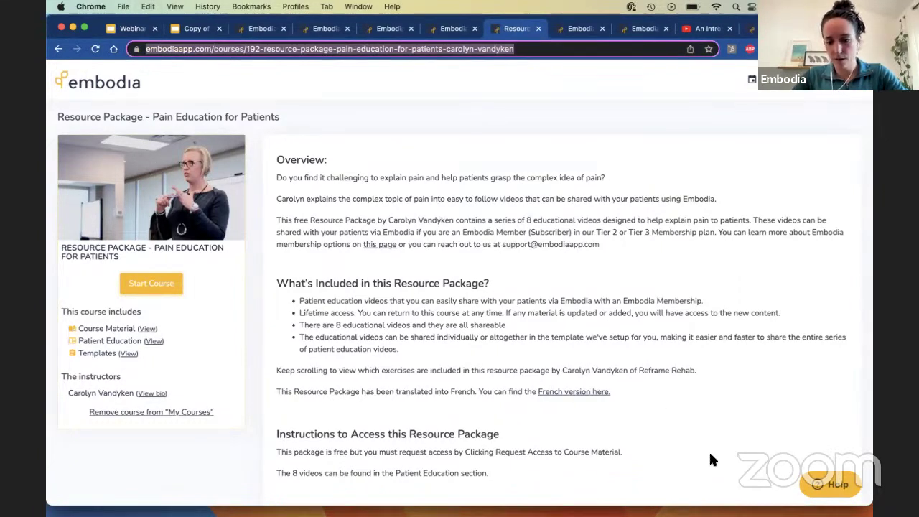
{"action": "key", "text": "super+c"}
{"action": "mouse_move", "coordinate": [677, 494]}
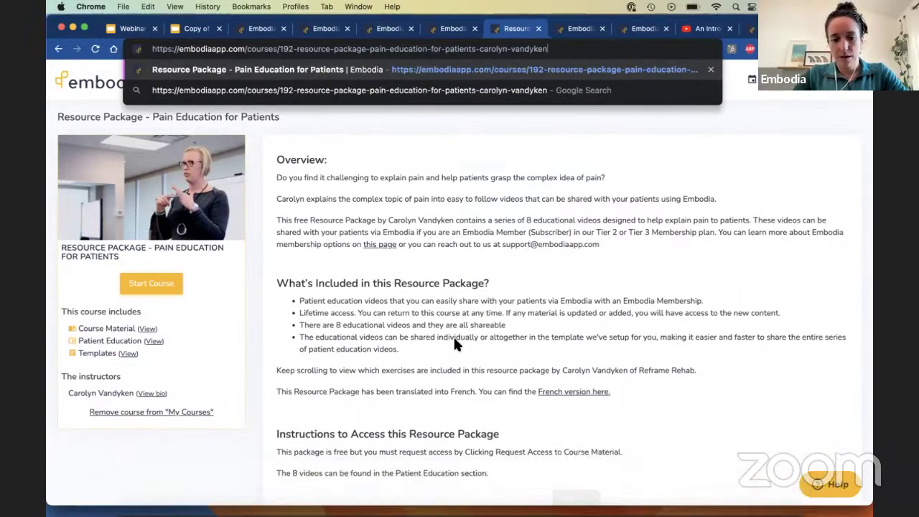
{"action": "left_click", "coordinate": [453, 335]}
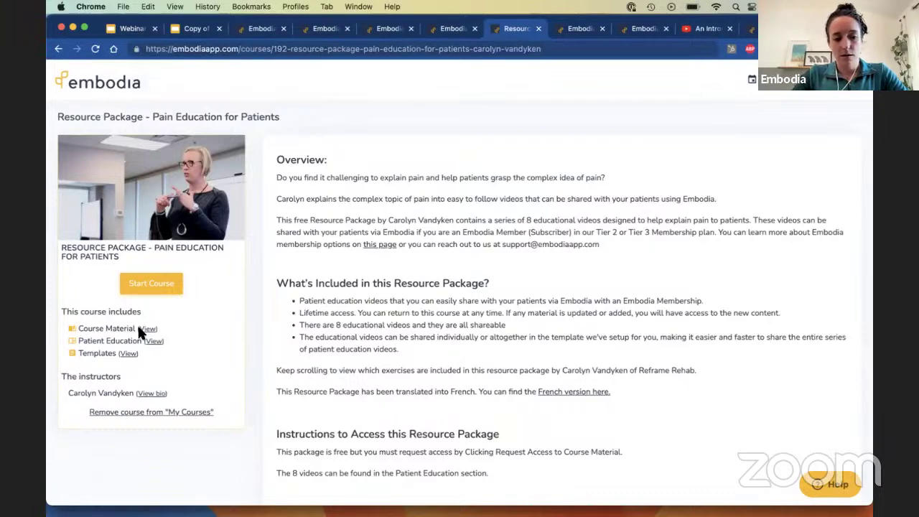
Return to the "resource package" search results, browse the listed packages and view the Benign Paroxysmal Positional Vertigo (BPPV) package page.
{"action": "left_click", "coordinate": [58, 48]}
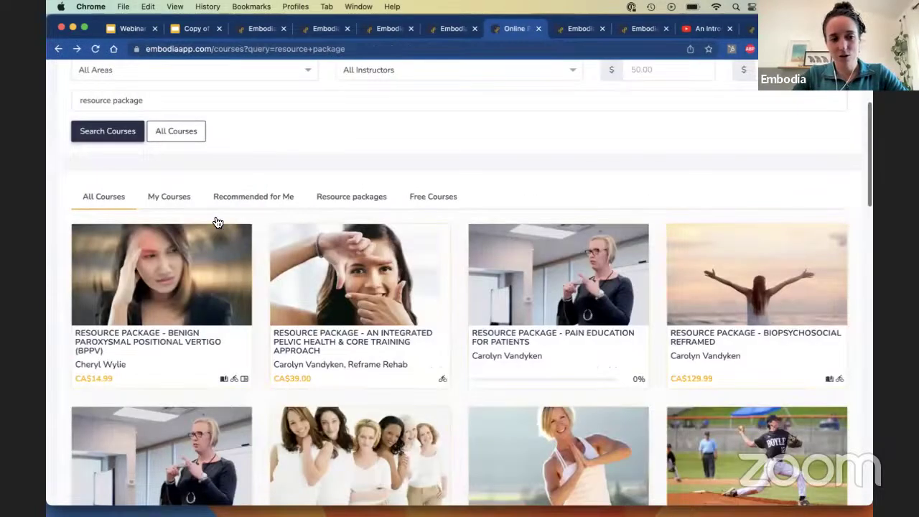
{"action": "scroll", "coordinate": [225, 266], "scroll_direction": "down", "scroll_amount": 2}
{"action": "scroll", "coordinate": [224, 269], "scroll_direction": "down", "scroll_amount": 5}
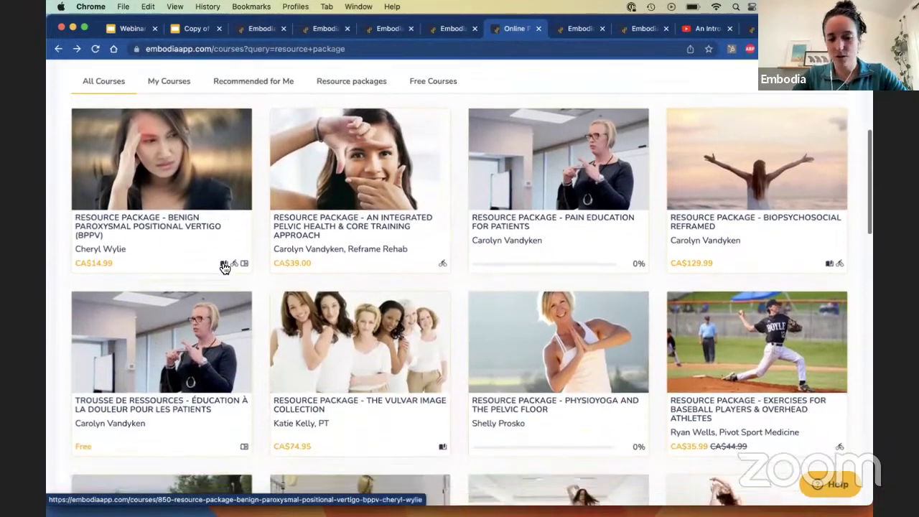
{"action": "scroll", "coordinate": [225, 269], "scroll_direction": "down", "scroll_amount": 4}
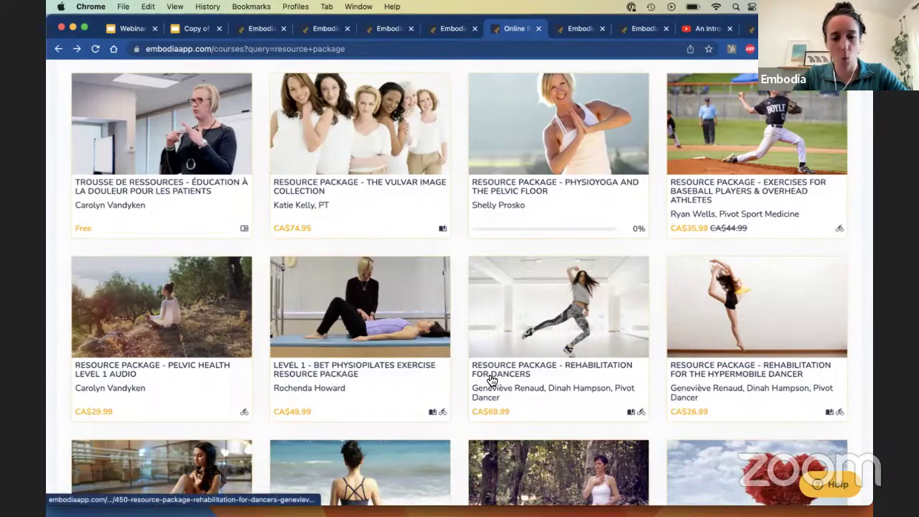
{"action": "scroll", "coordinate": [491, 379], "scroll_direction": "down", "scroll_amount": 5}
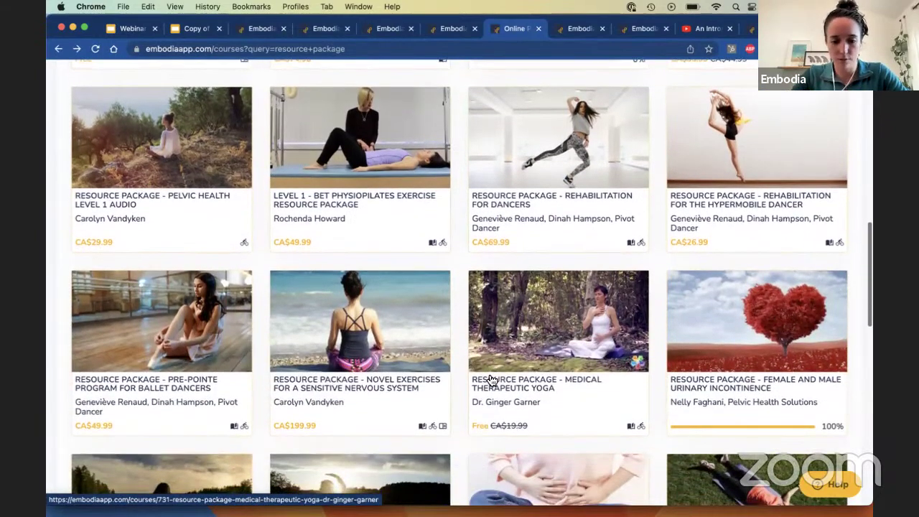
{"action": "scroll", "coordinate": [491, 379], "scroll_direction": "up", "scroll_amount": 10}
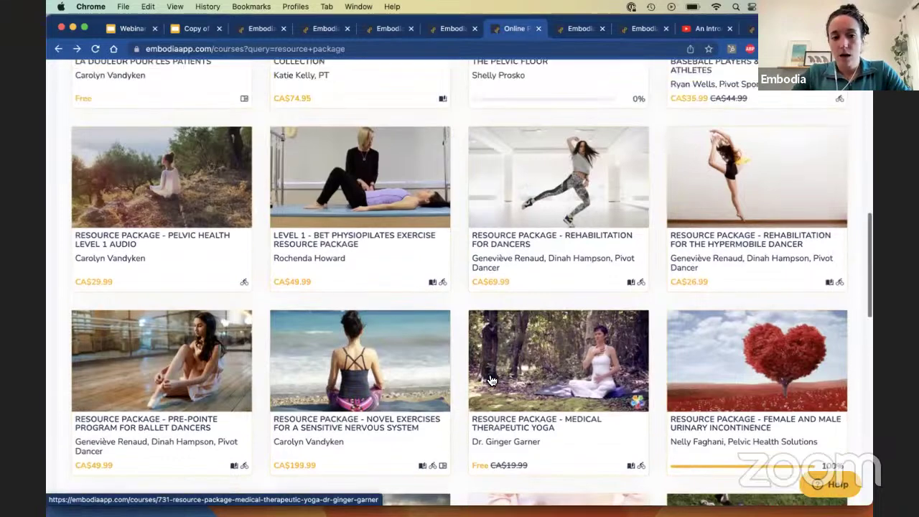
{"action": "scroll", "coordinate": [417, 281], "scroll_direction": "down", "scroll_amount": 4}
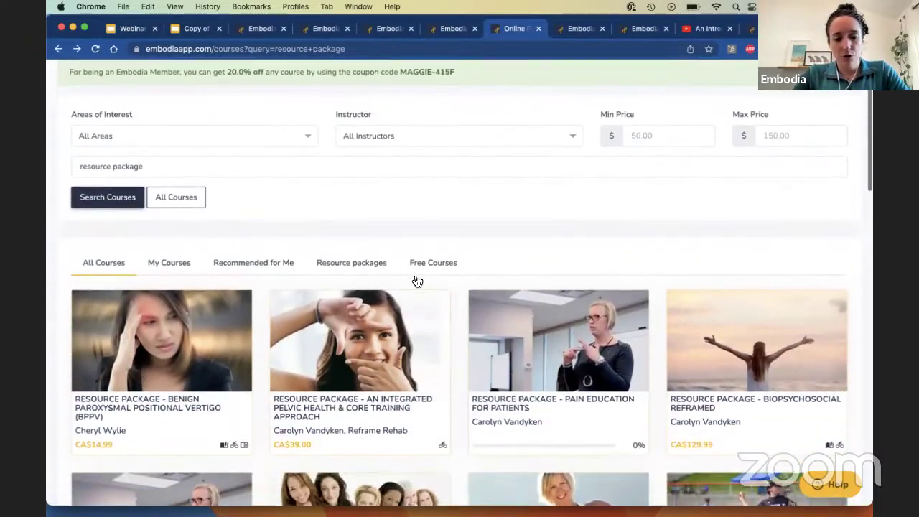
{"action": "left_click", "coordinate": [128, 342]}
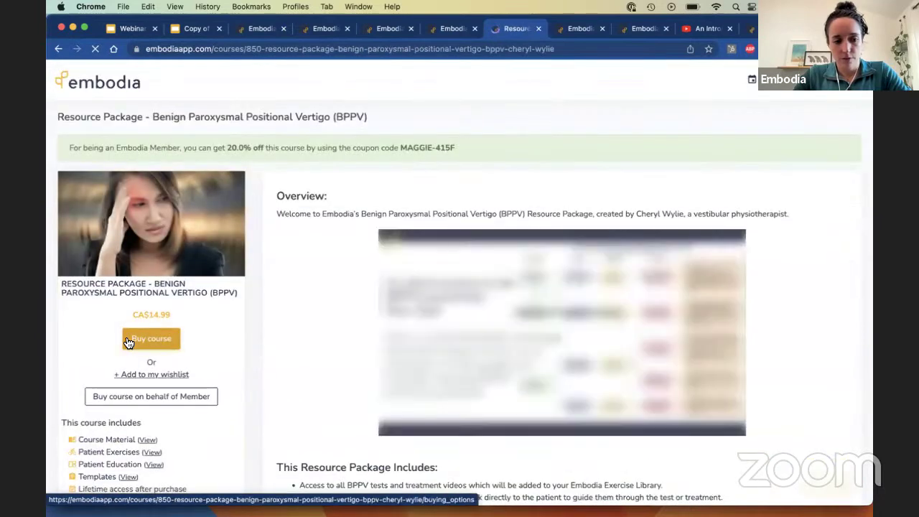
{"action": "left_click", "coordinate": [58, 49]}
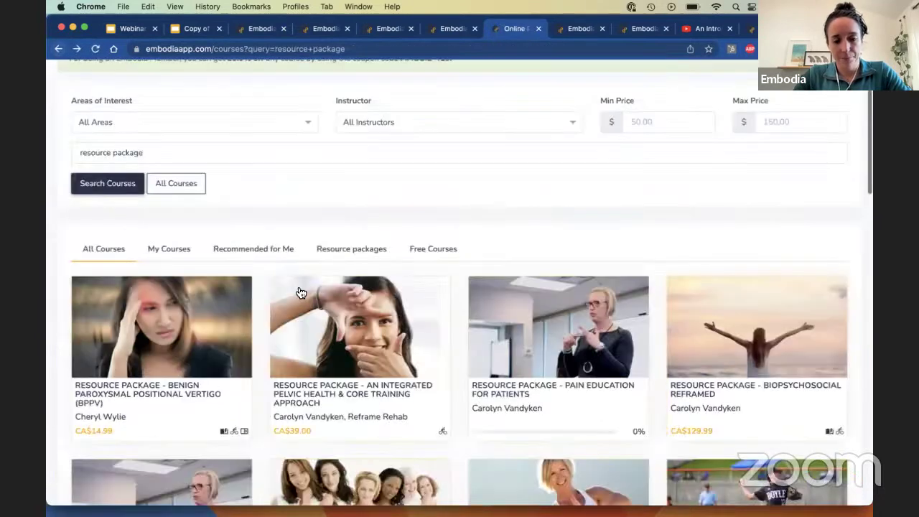
Open the "Resource Package - Pain Education for Patients" course and view its patient education items.
{"action": "left_click", "coordinate": [524, 356]}
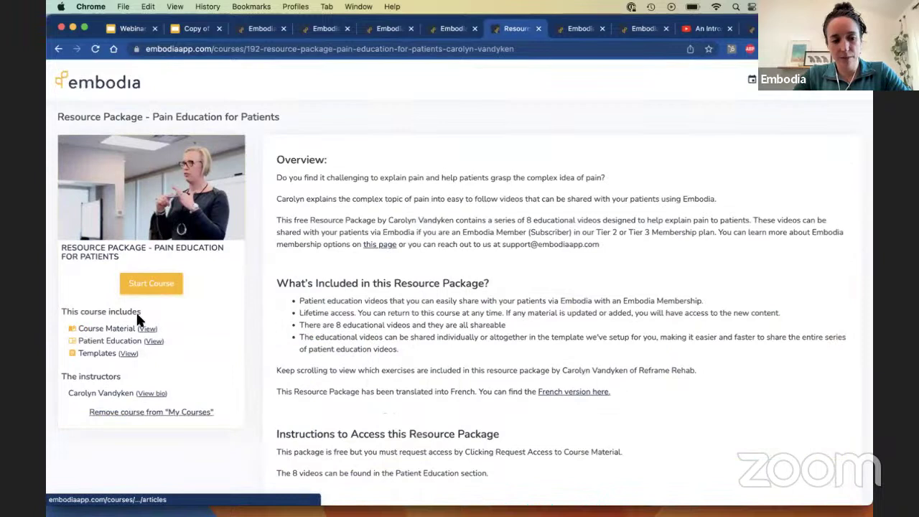
{"action": "left_click", "coordinate": [153, 341]}
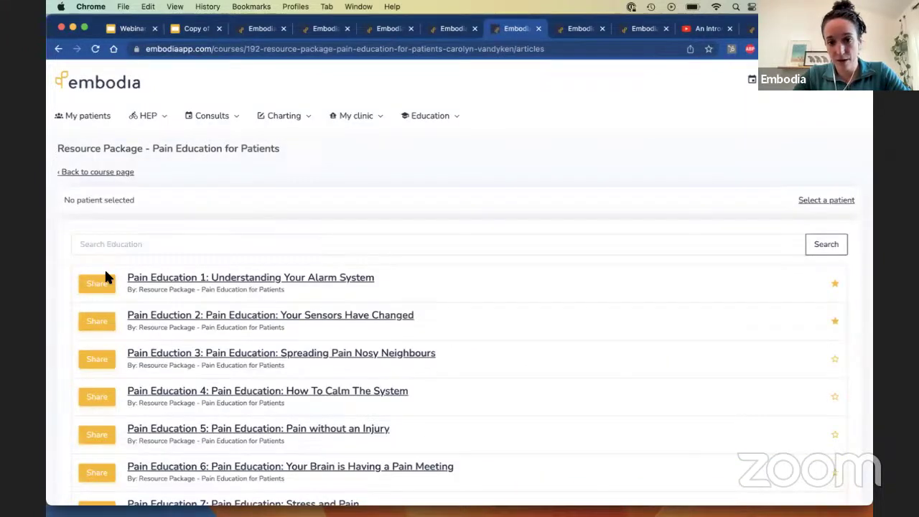
{"action": "left_click", "coordinate": [141, 120]}
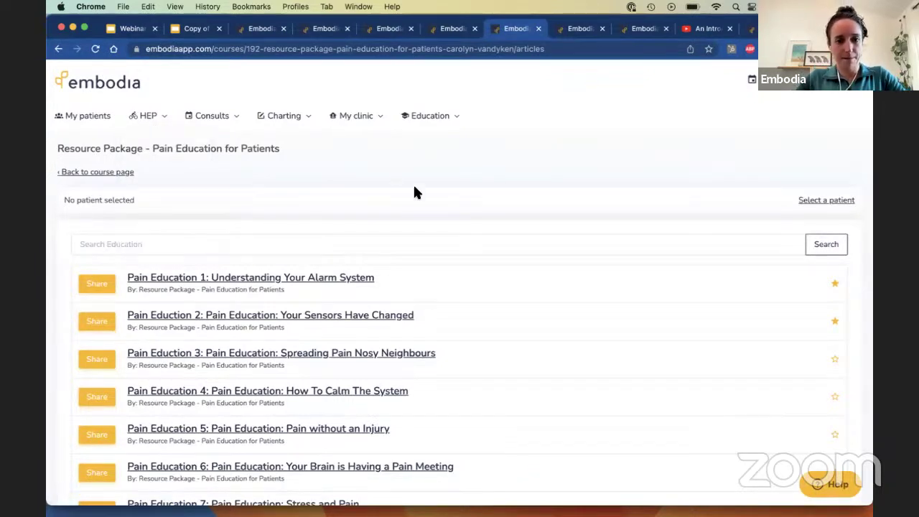
Open the profile of the patient with one upcoming consult from the clinic's patient list and review the summary.
{"action": "left_click", "coordinate": [89, 116]}
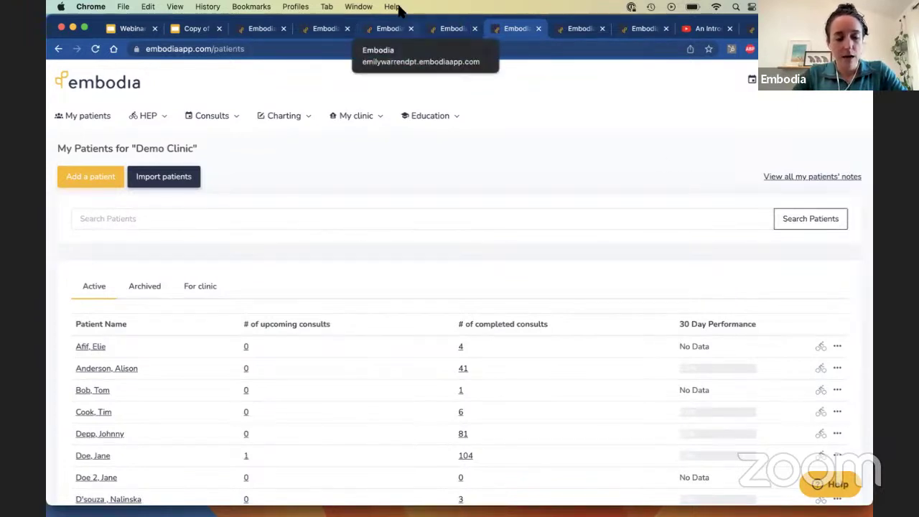
{"action": "scroll", "coordinate": [299, 173], "scroll_direction": "down", "scroll_amount": 3}
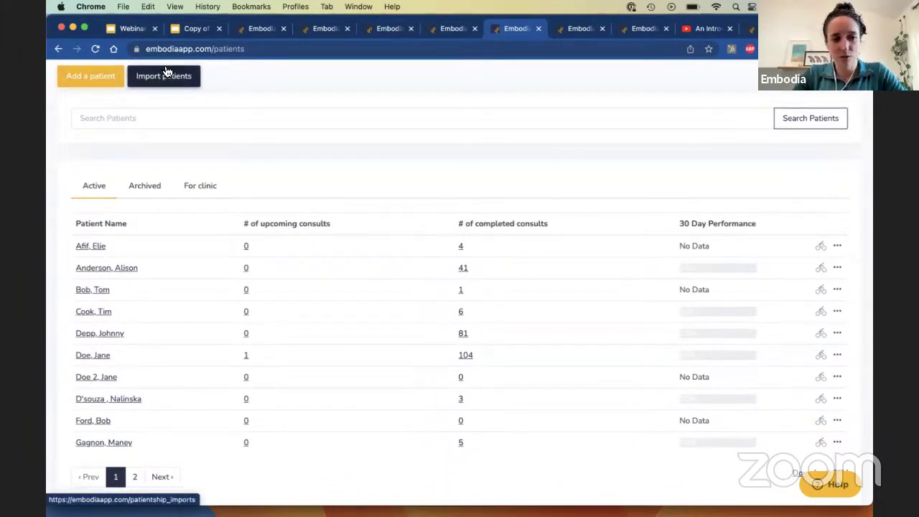
{"action": "left_click", "coordinate": [99, 355]}
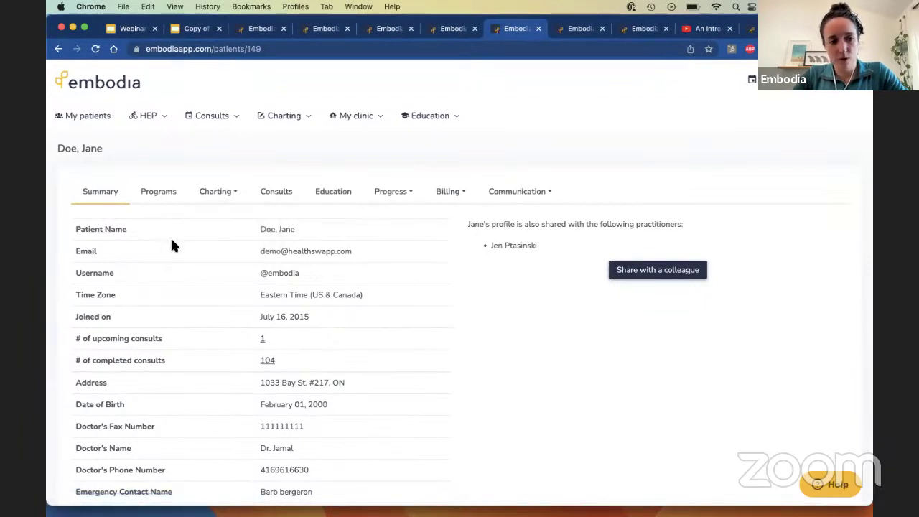
{"action": "scroll", "coordinate": [118, 292], "scroll_direction": "down", "scroll_amount": 1}
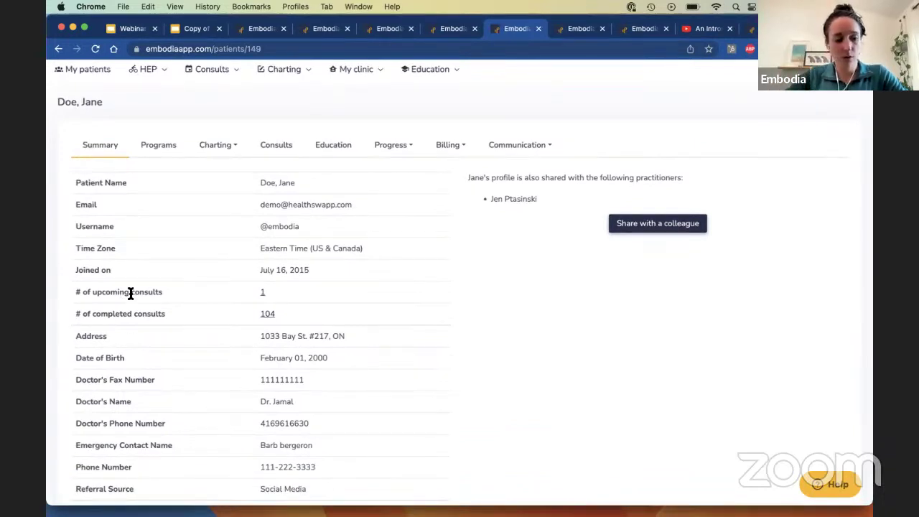
{"action": "scroll", "coordinate": [154, 438], "scroll_direction": "down", "scroll_amount": 3}
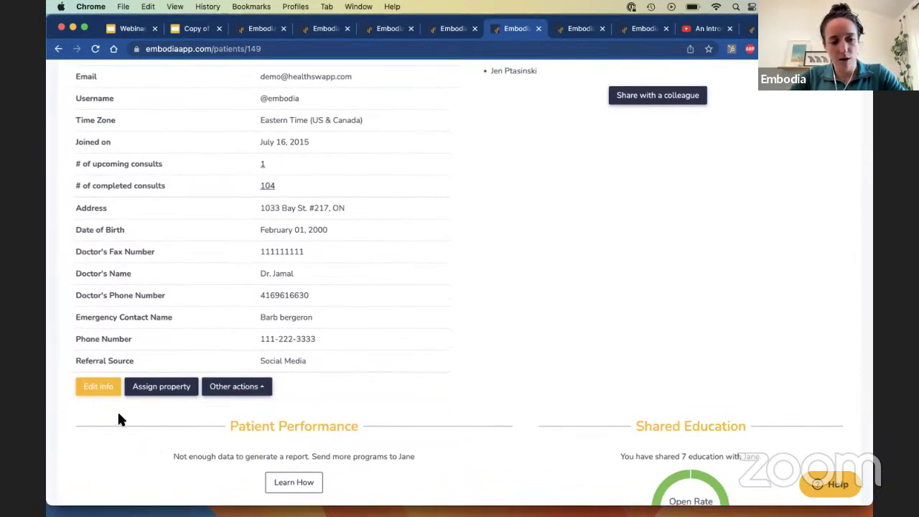
{"action": "scroll", "coordinate": [119, 420], "scroll_direction": "up", "scroll_amount": 4}
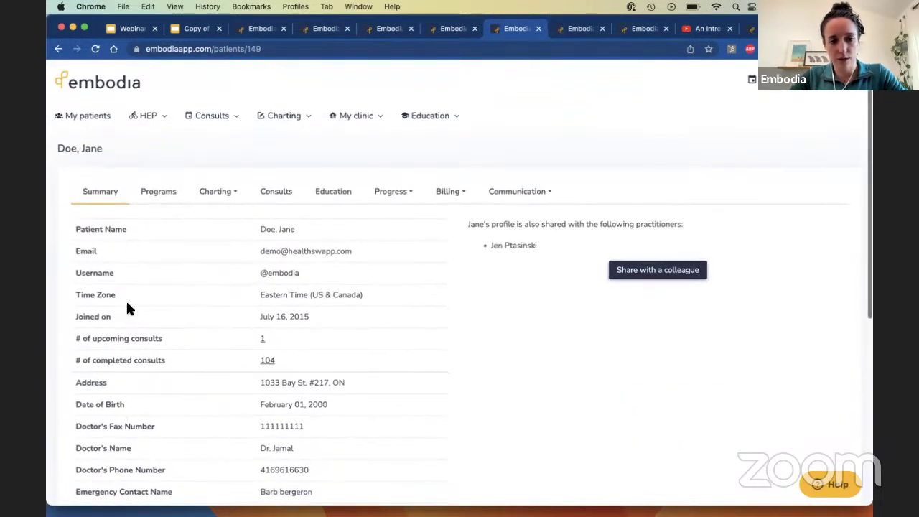
View the patient's exercise programs and the uploaded files in their charting records.
{"action": "left_click", "coordinate": [159, 204]}
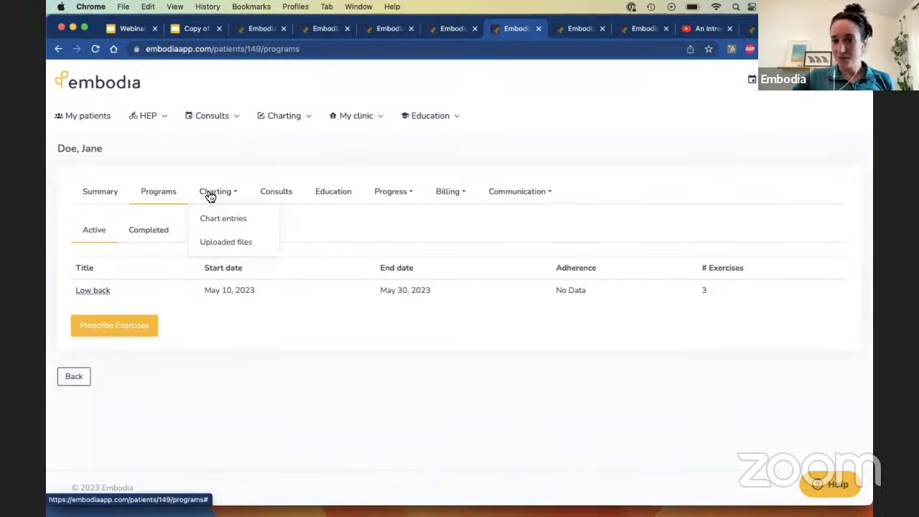
{"action": "left_click", "coordinate": [239, 244]}
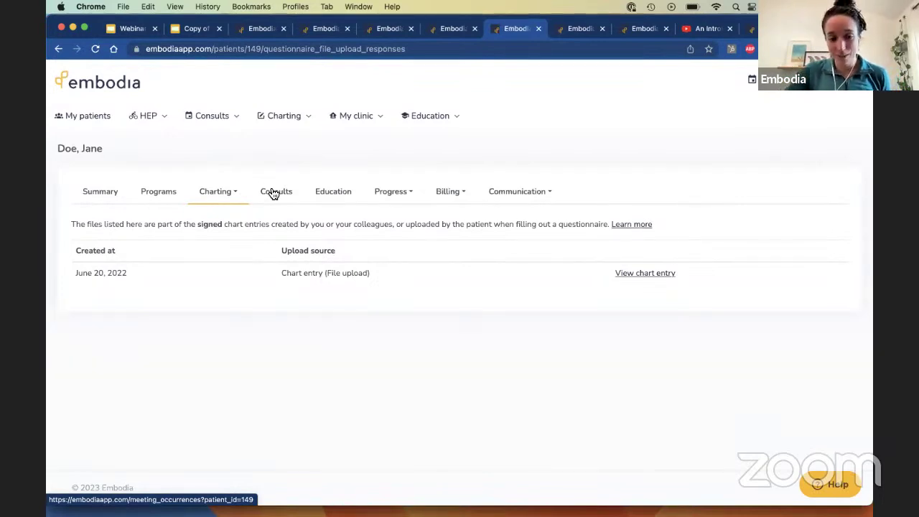
Look through the patient's consult records, including clinical cases, waitlist and consent forms.
{"action": "left_click", "coordinate": [272, 193]}
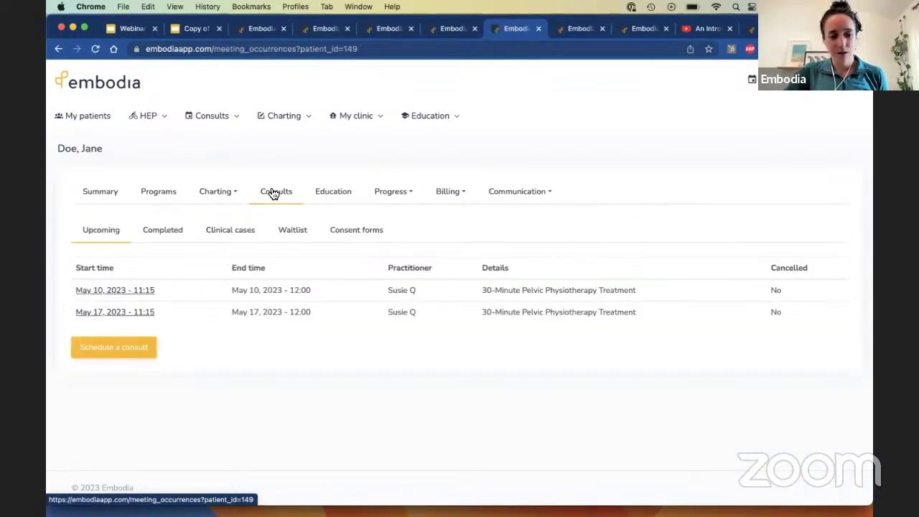
{"action": "left_click", "coordinate": [183, 233]}
{"action": "left_click", "coordinate": [217, 233]}
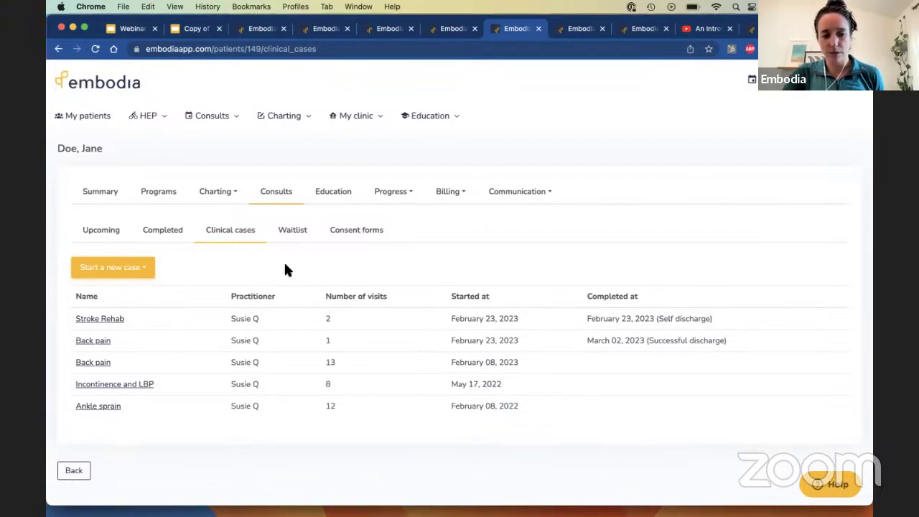
{"action": "left_click", "coordinate": [294, 236]}
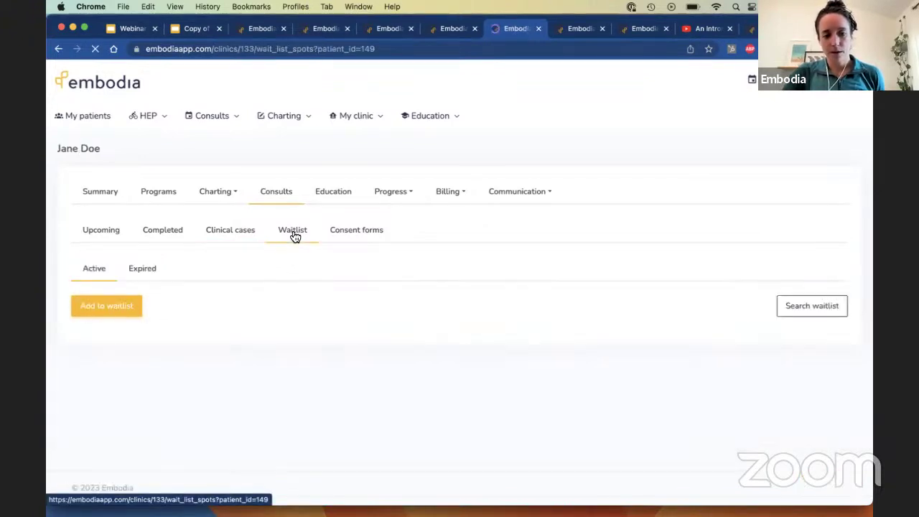
{"action": "left_click", "coordinate": [355, 230]}
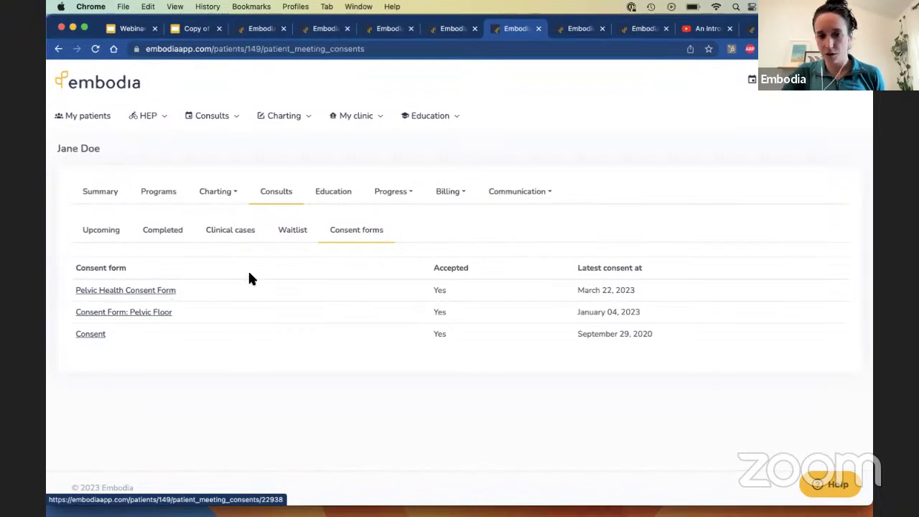
View the education items shared with the patient.
{"action": "left_click", "coordinate": [330, 194]}
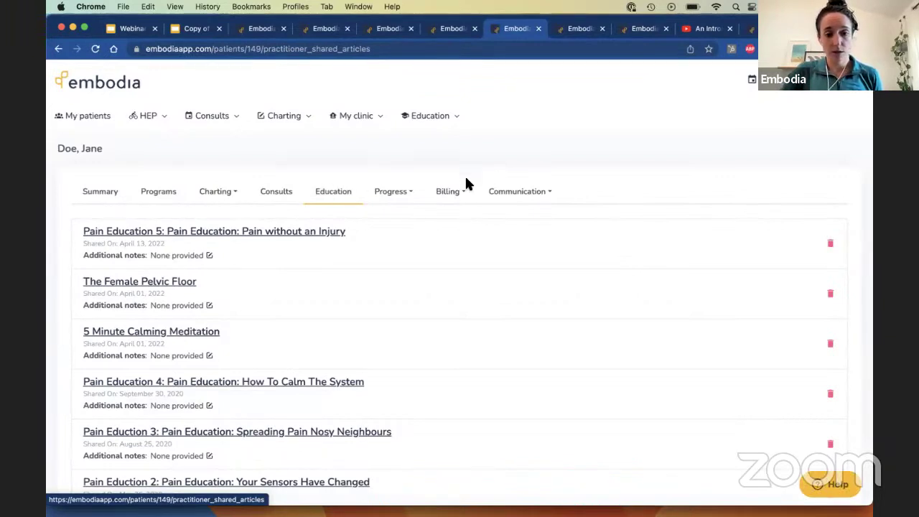
{"action": "left_click", "coordinate": [404, 192]}
View the patient's billing policies and examine the list of generated invoices.
{"action": "left_click", "coordinate": [448, 193]}
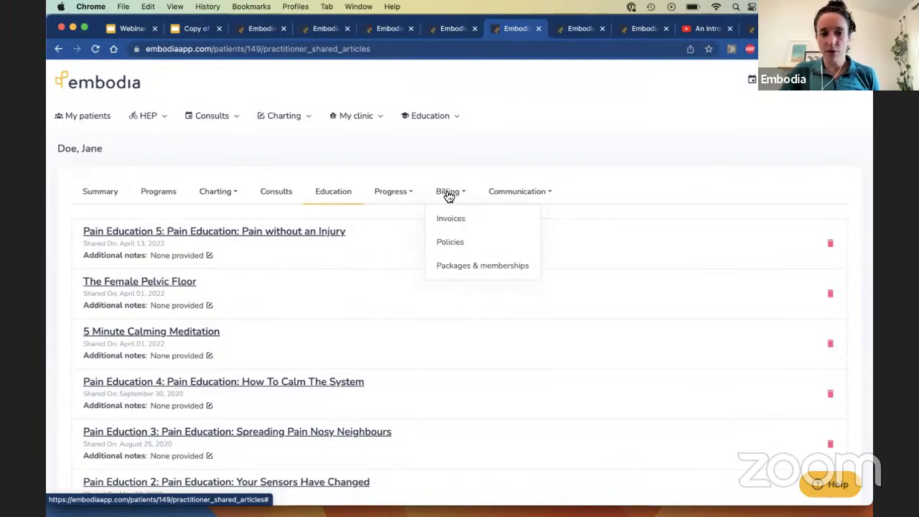
{"action": "left_click", "coordinate": [449, 244]}
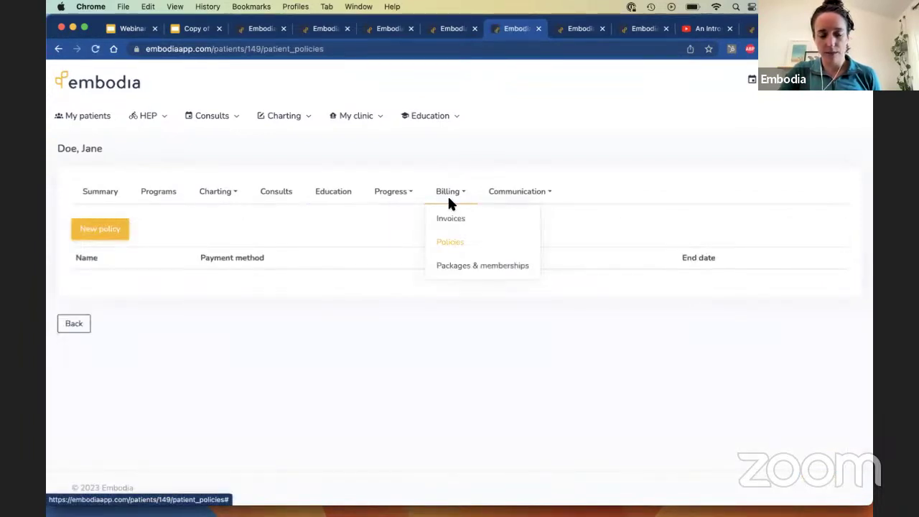
{"action": "left_click", "coordinate": [449, 219]}
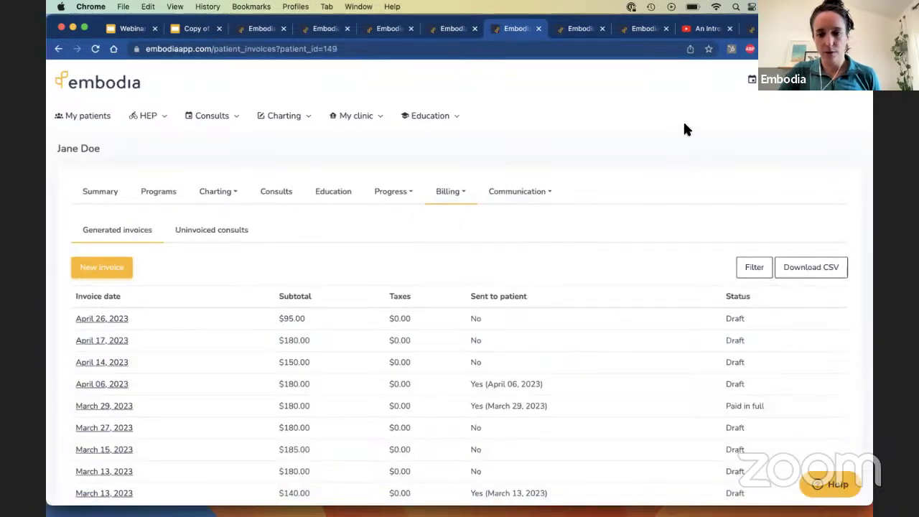
{"action": "scroll", "coordinate": [320, 328], "scroll_direction": "down", "scroll_amount": 3}
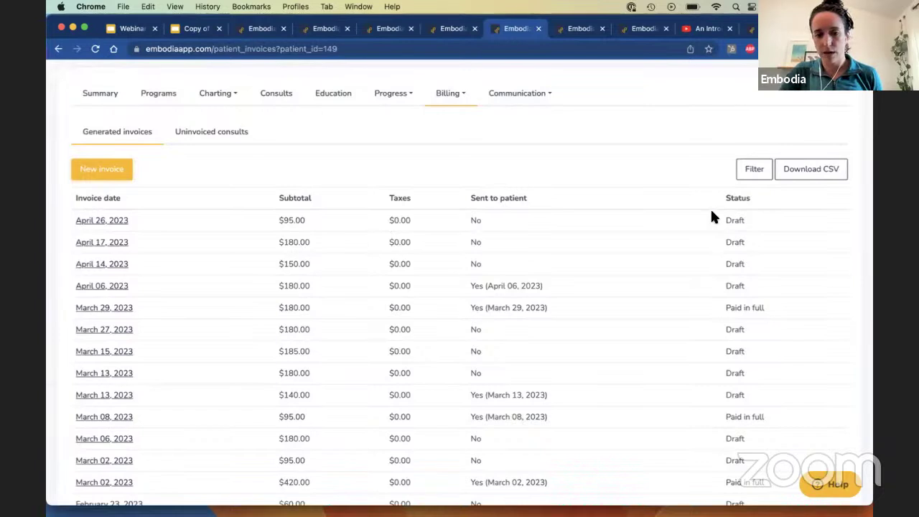
{"action": "scroll", "coordinate": [154, 219], "scroll_direction": "up", "scroll_amount": 1}
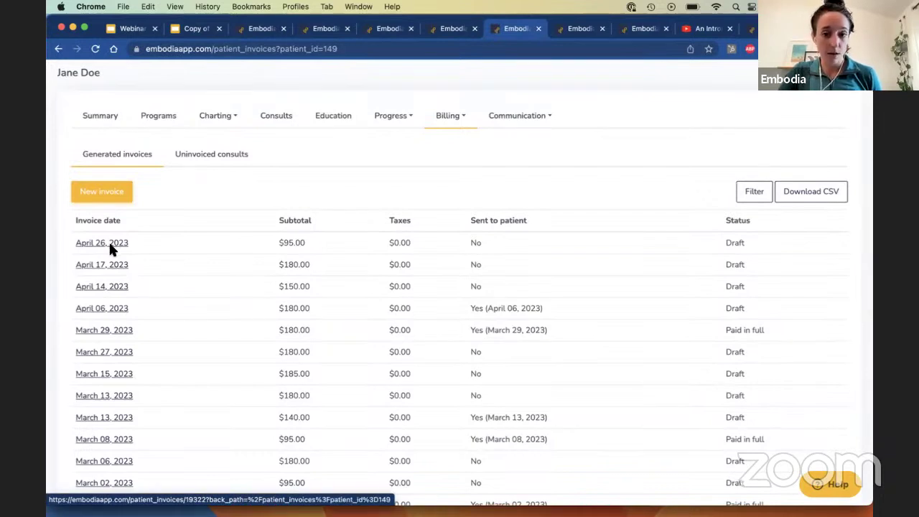
Open the log of emails sent to the patient.
{"action": "left_click", "coordinate": [508, 116]}
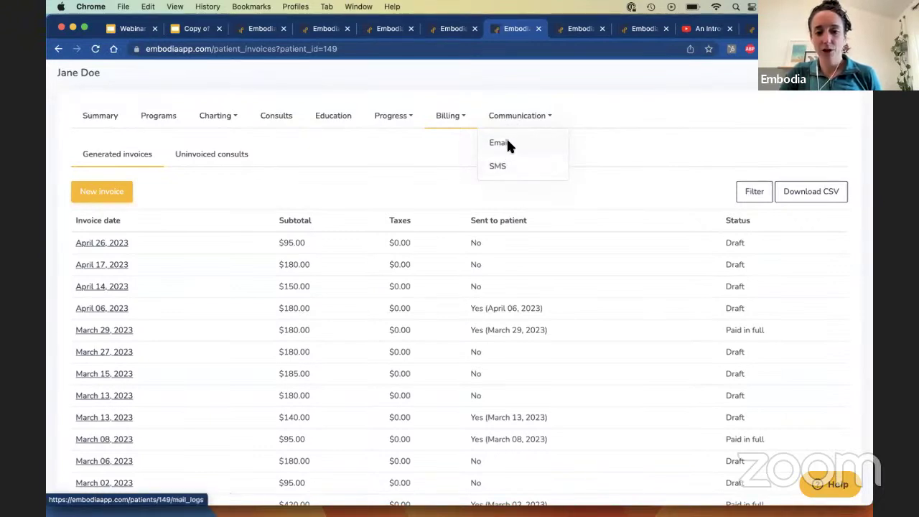
{"action": "left_click", "coordinate": [508, 144]}
{"action": "left_click", "coordinate": [394, 191]}
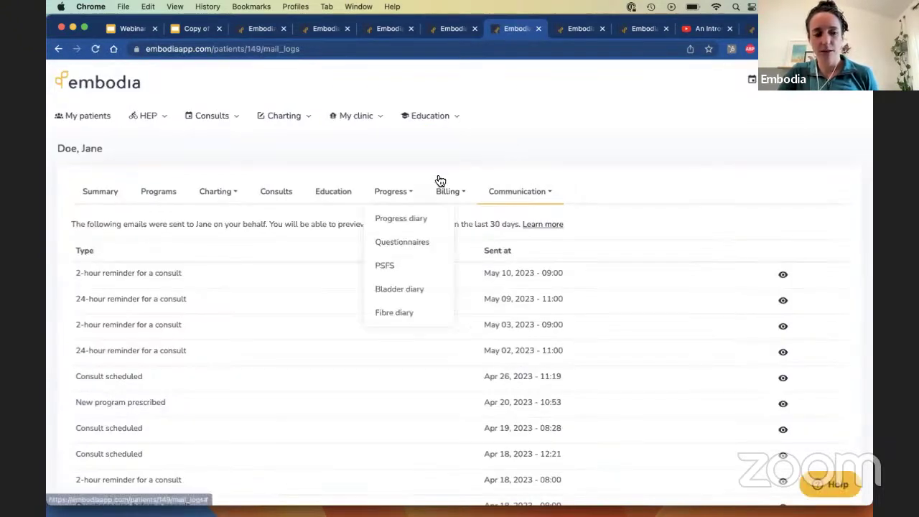
{"action": "left_click", "coordinate": [519, 191]}
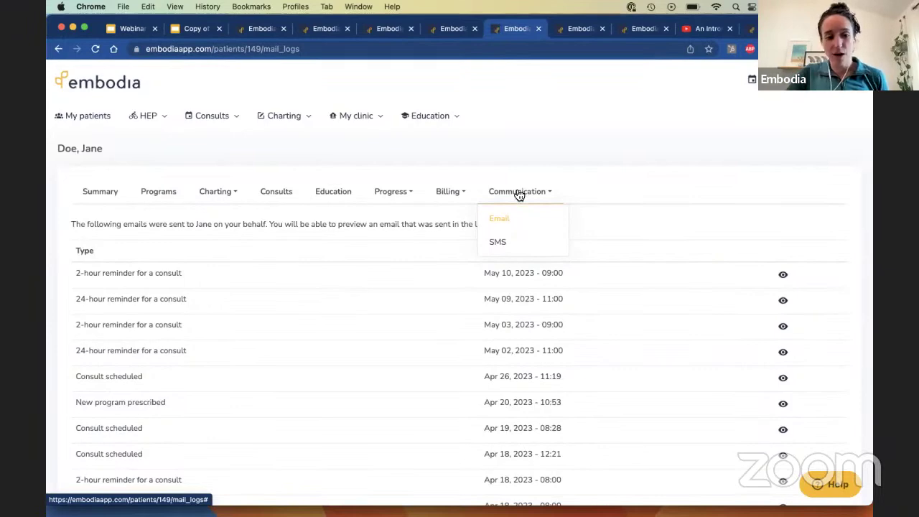
Preview the 2-hour consult reminder email sent on May 10, 2023, read through it and close the preview.
{"action": "left_click", "coordinate": [784, 277]}
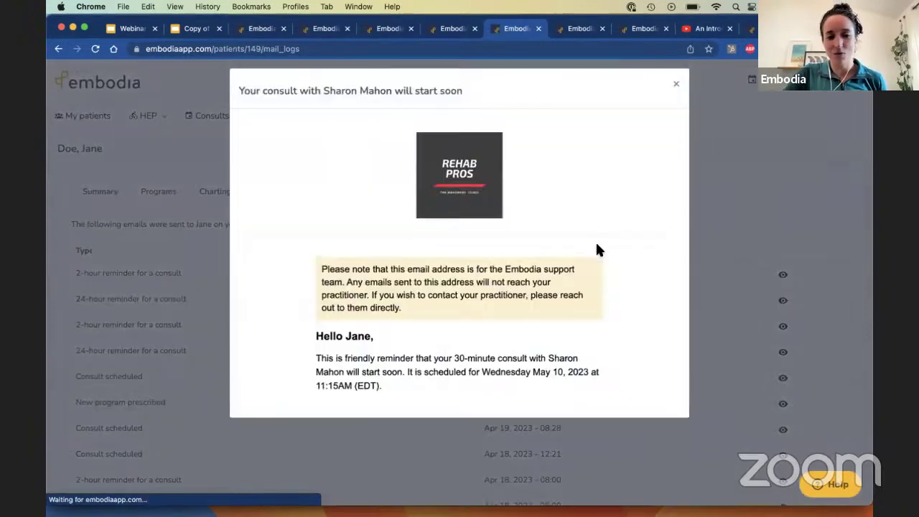
{"action": "scroll", "coordinate": [579, 244], "scroll_direction": "down", "scroll_amount": 5}
{"action": "scroll", "coordinate": [579, 244], "scroll_direction": "up", "scroll_amount": 2}
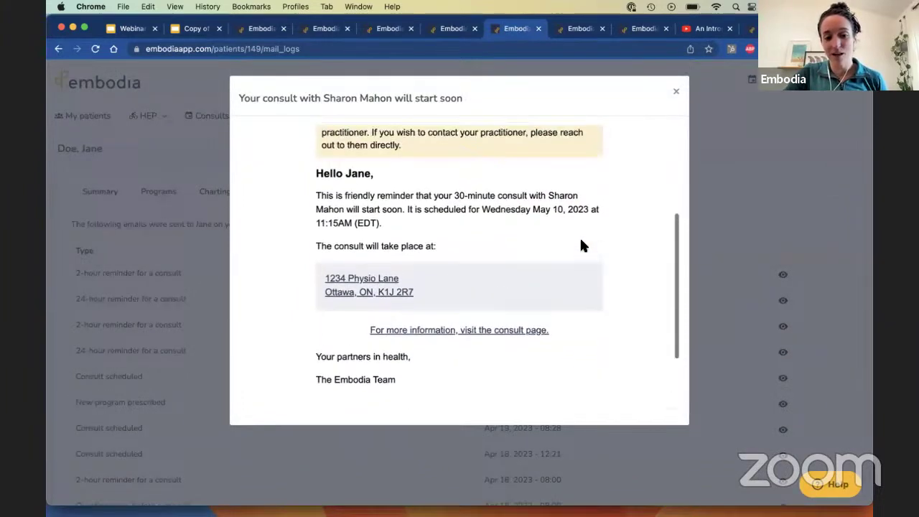
{"action": "left_click", "coordinate": [676, 91]}
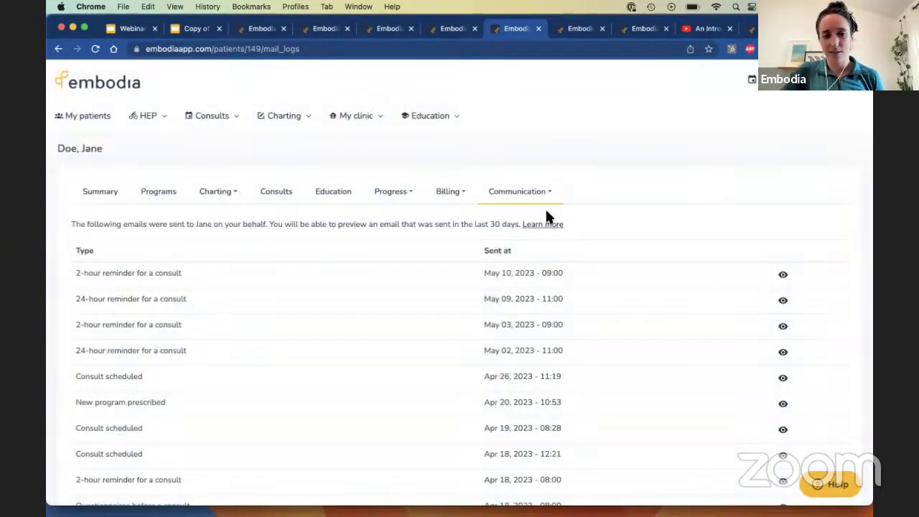
{"action": "left_click", "coordinate": [540, 199]}
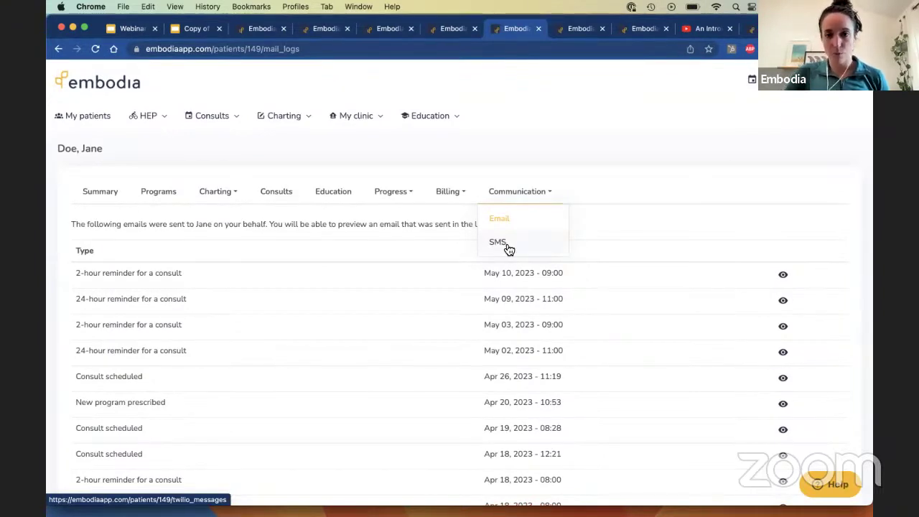
{"action": "left_click", "coordinate": [476, 153]}
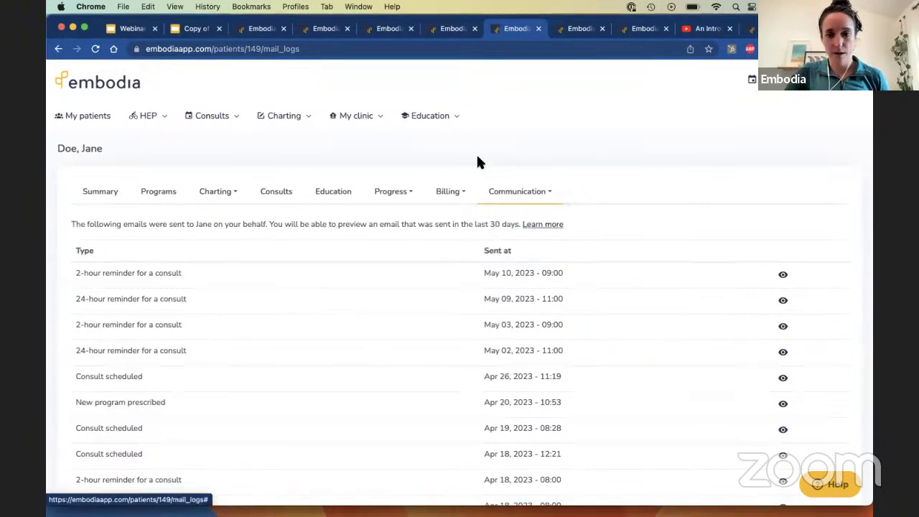
View the patient's progress diary entries.
{"action": "scroll", "coordinate": [473, 157], "scroll_direction": "down", "scroll_amount": 1}
{"action": "mouse_move", "coordinate": [397, 184]}
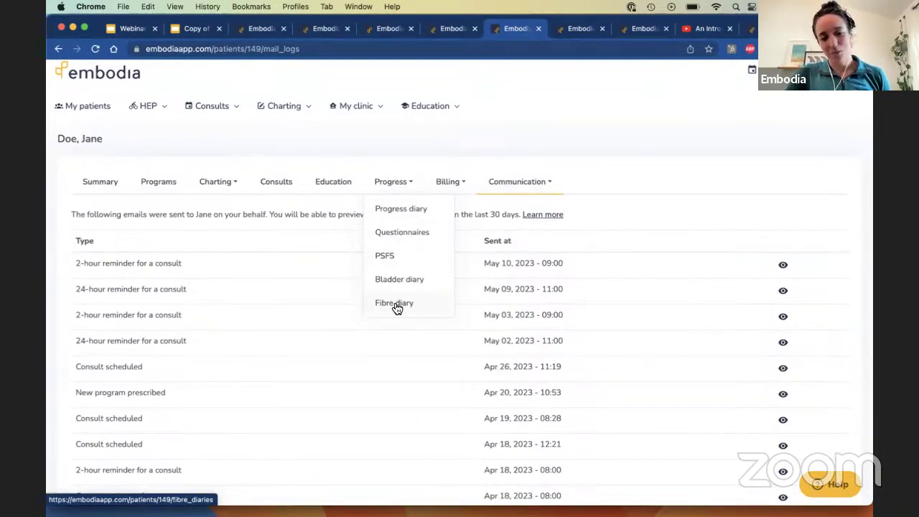
{"action": "left_click", "coordinate": [402, 215]}
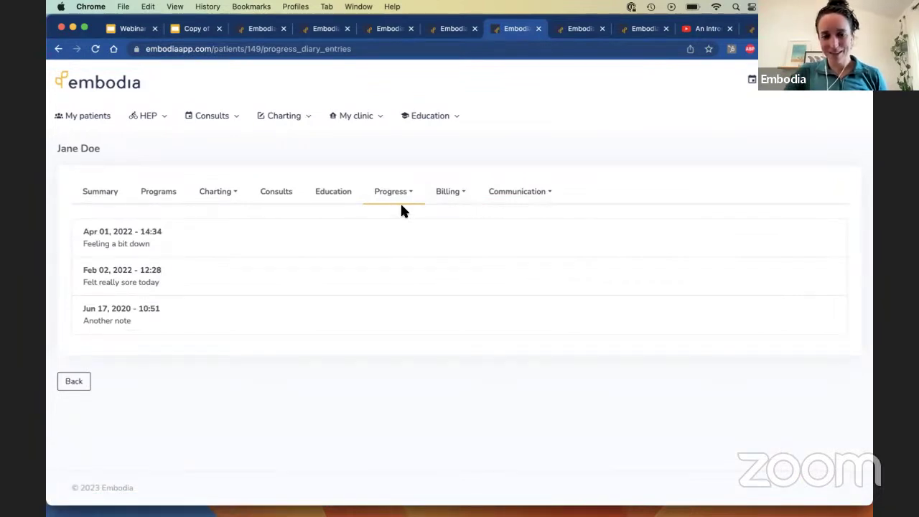
View the list of all questionnaires shared with the patient.
{"action": "left_click", "coordinate": [406, 207]}
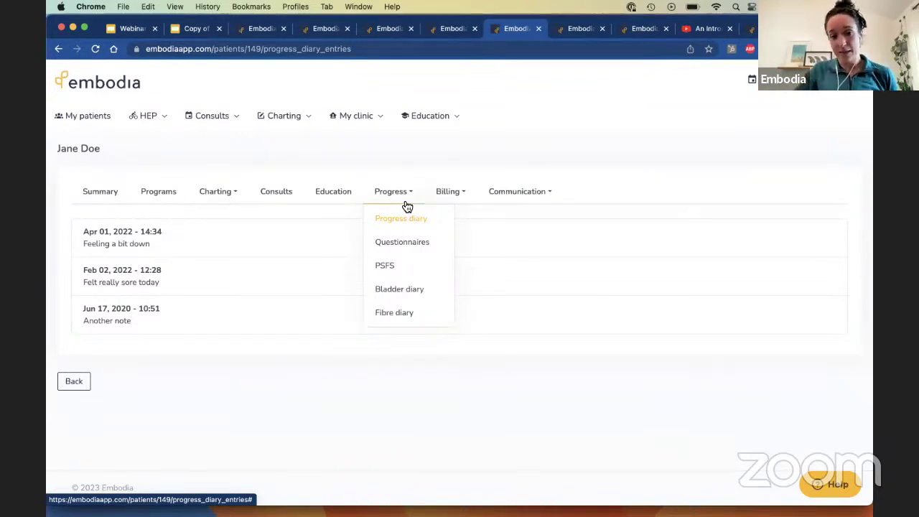
{"action": "left_click", "coordinate": [395, 244]}
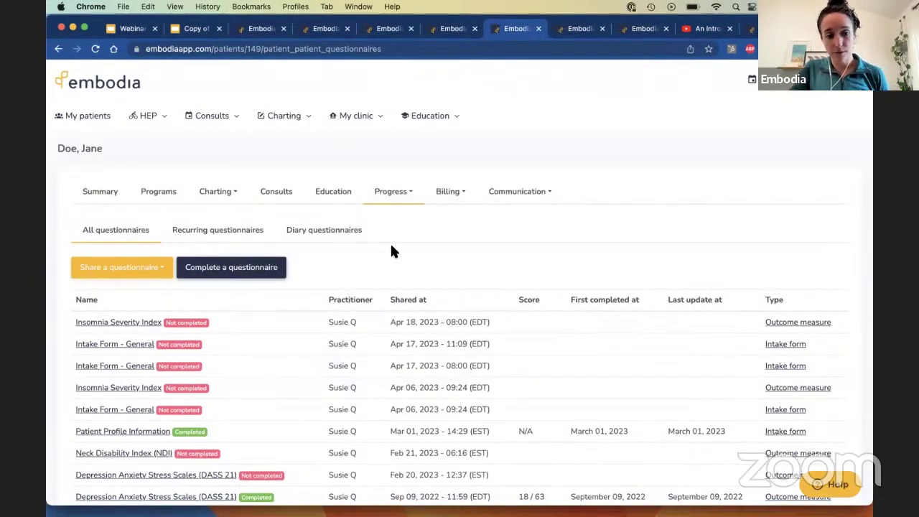
{"action": "scroll", "coordinate": [392, 250], "scroll_direction": "down", "scroll_amount": 3}
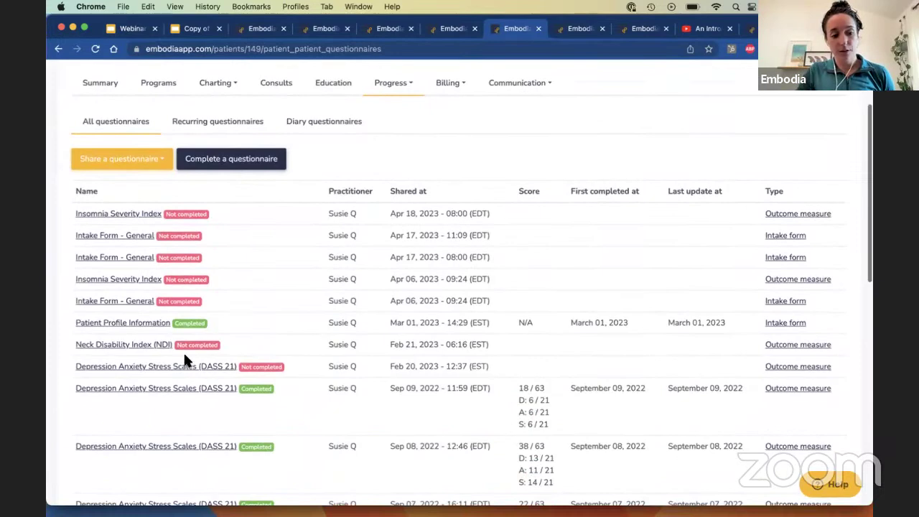
Examine the patient's Depression Anxiety Stress Scales (DASS 21) from September 09, 2022, including its scores, graph and answers, and return to the questionnaires.
{"action": "left_click", "coordinate": [176, 389]}
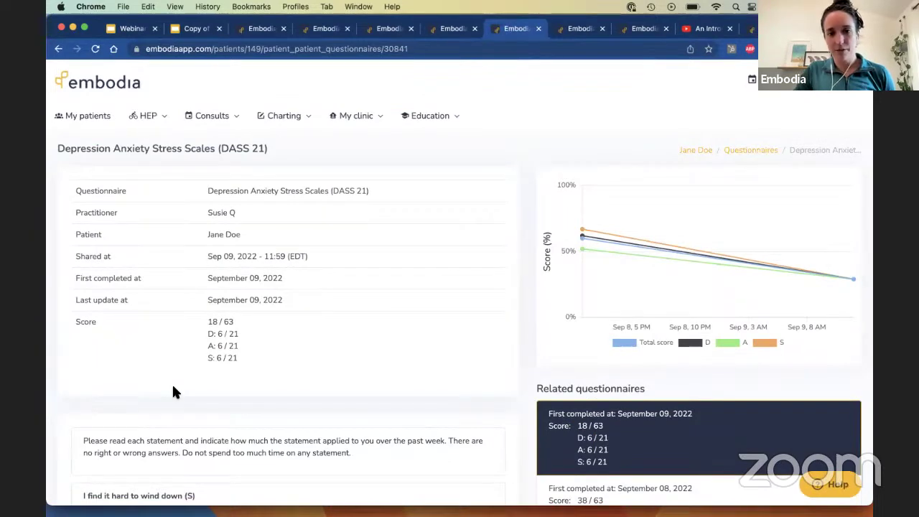
{"action": "scroll", "coordinate": [173, 387], "scroll_direction": "down", "scroll_amount": 1}
{"action": "scroll", "coordinate": [173, 392], "scroll_direction": "down", "scroll_amount": 2}
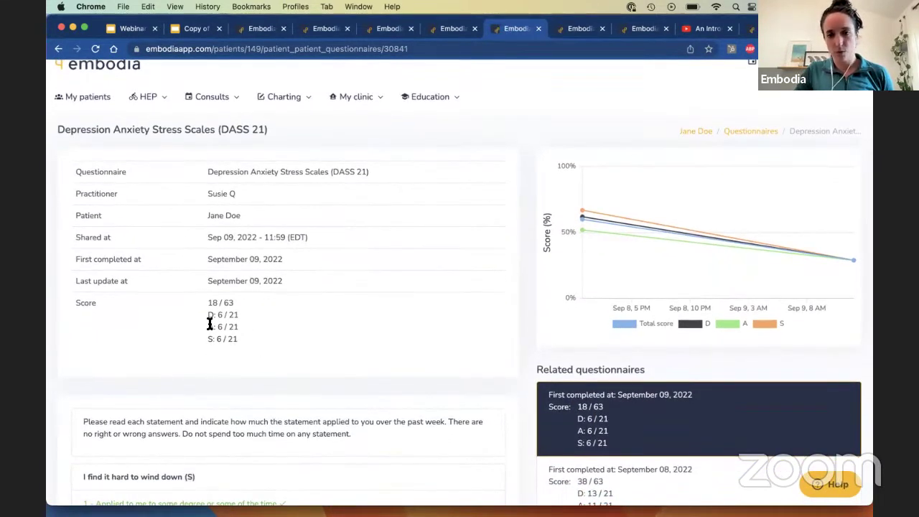
{"action": "mouse_move", "coordinate": [584, 217]}
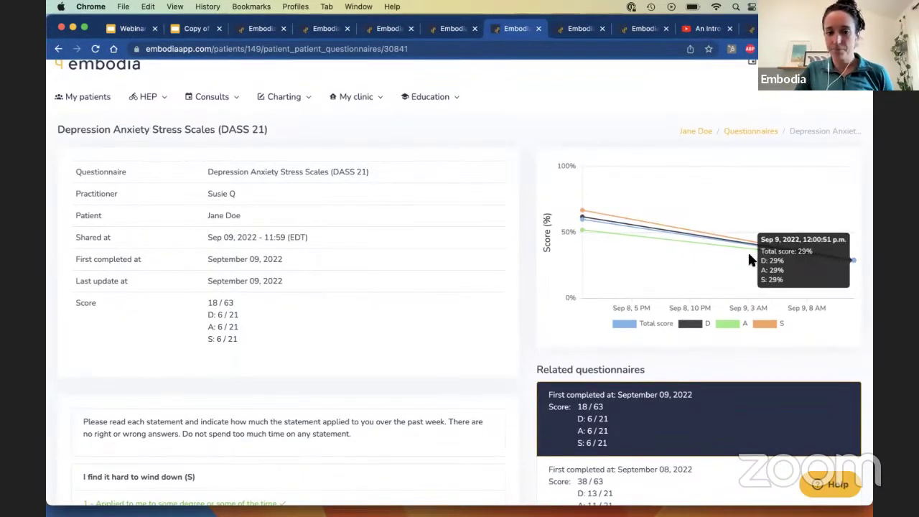
{"action": "scroll", "coordinate": [468, 304], "scroll_direction": "down", "scroll_amount": 2}
{"action": "scroll", "coordinate": [468, 305], "scroll_direction": "down", "scroll_amount": 5}
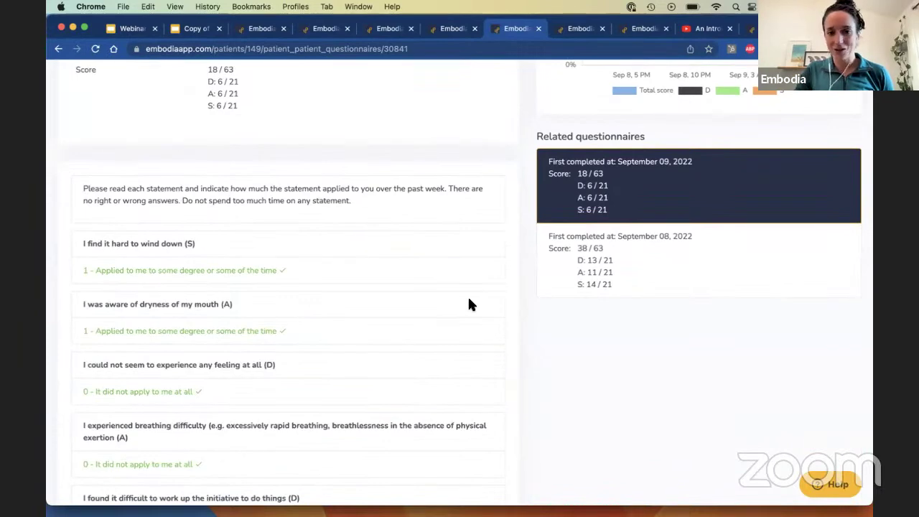
{"action": "scroll", "coordinate": [469, 301], "scroll_direction": "up", "scroll_amount": 6}
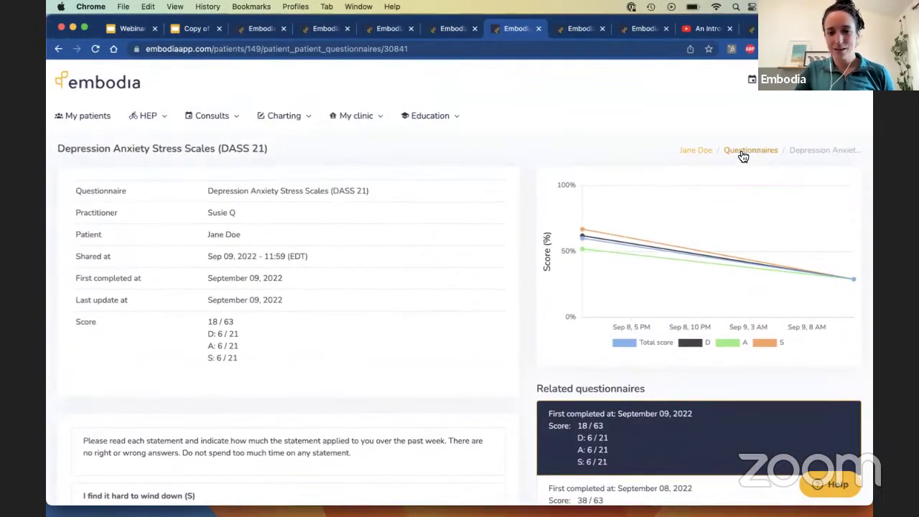
{"action": "left_click", "coordinate": [743, 157]}
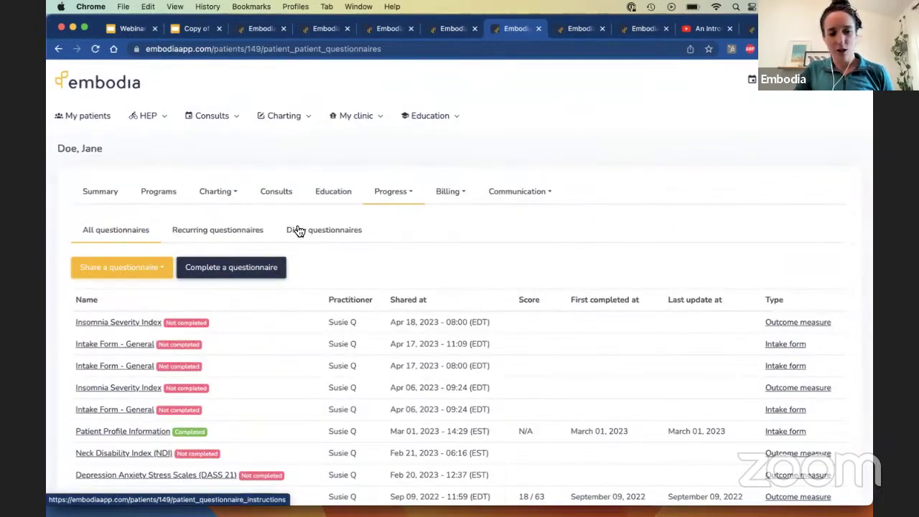
View the patient's list of PSFS records.
{"action": "mouse_move", "coordinate": [394, 195]}
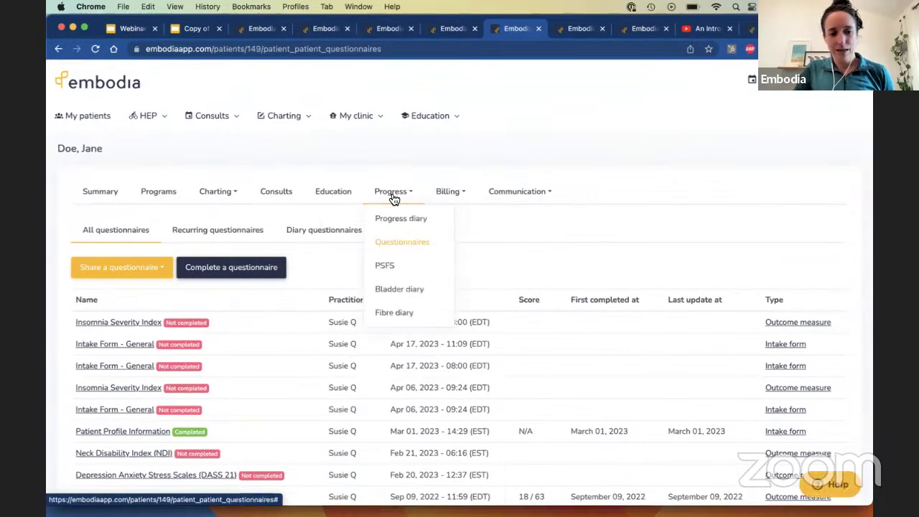
{"action": "left_click", "coordinate": [384, 265]}
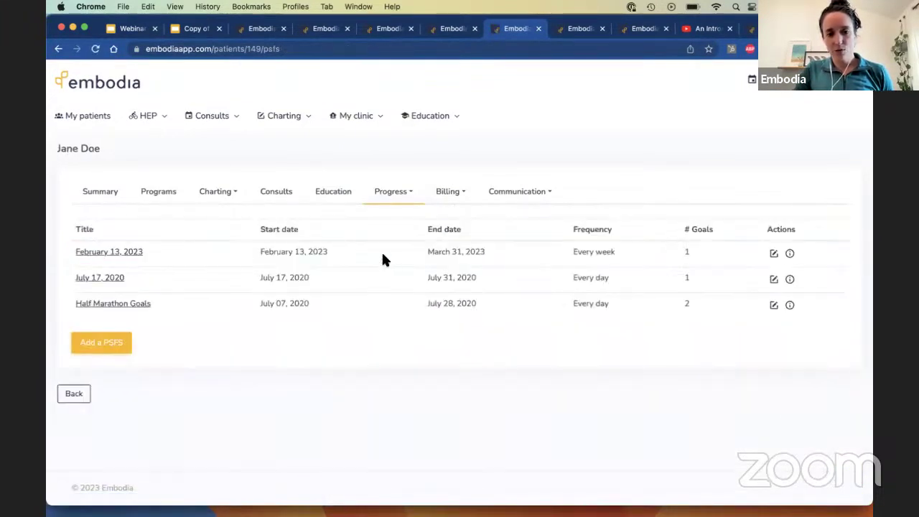
Start a new diary in the patient's bladder diaries and replace its title with text beginning "May Bladder Di".
{"action": "mouse_move", "coordinate": [395, 201]}
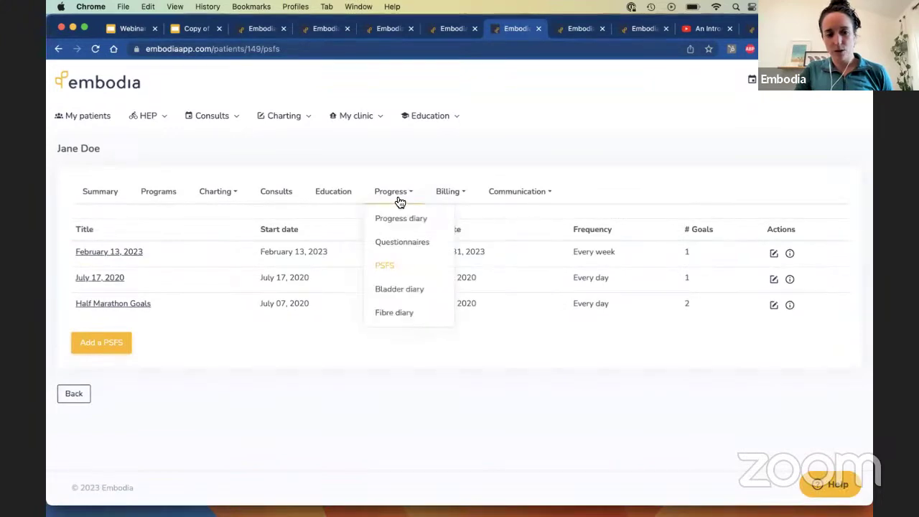
{"action": "left_click", "coordinate": [396, 289]}
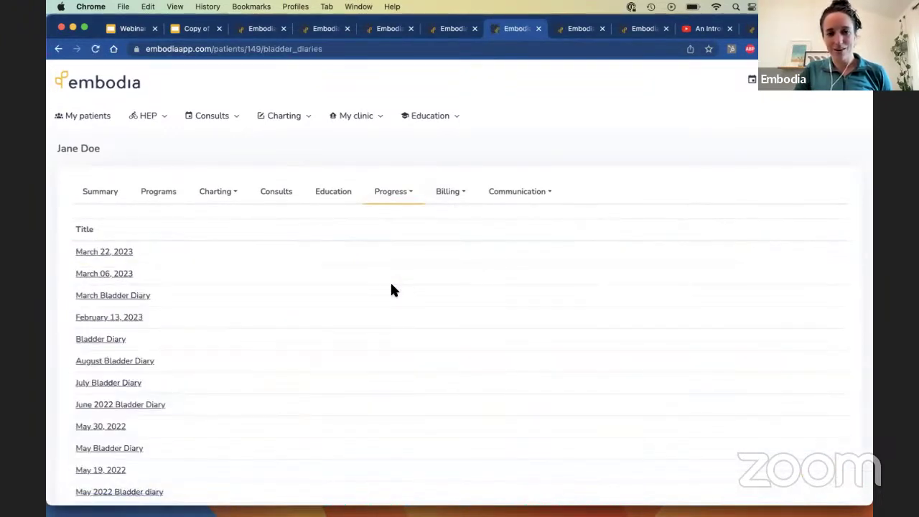
{"action": "mouse_move", "coordinate": [402, 198]}
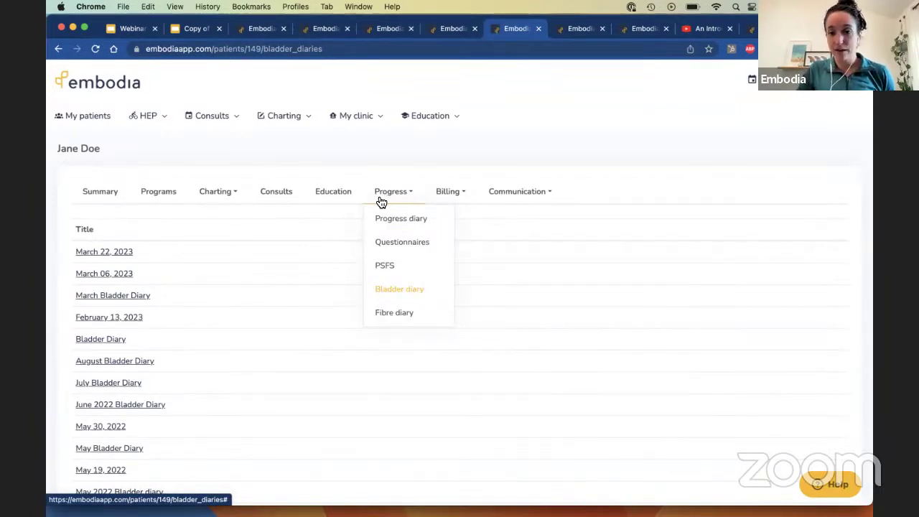
{"action": "scroll", "coordinate": [324, 228], "scroll_direction": "down", "scroll_amount": 5}
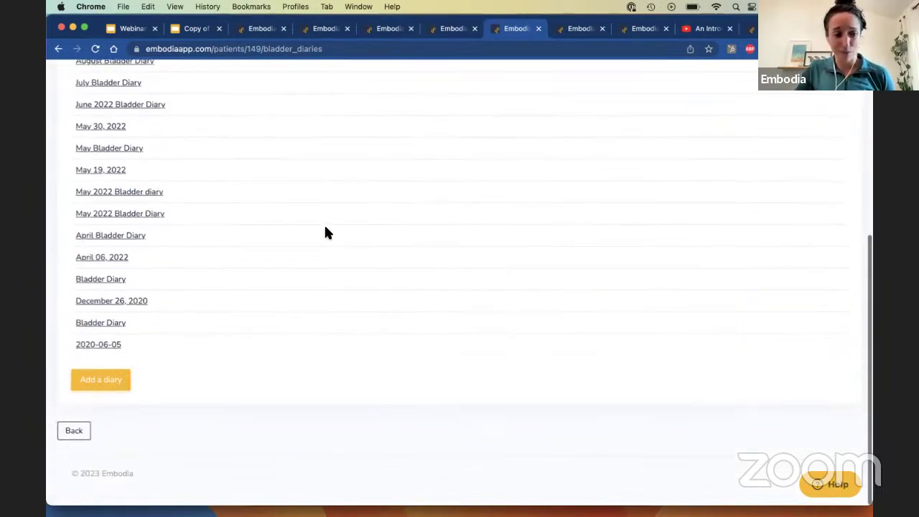
{"action": "left_click", "coordinate": [109, 396]}
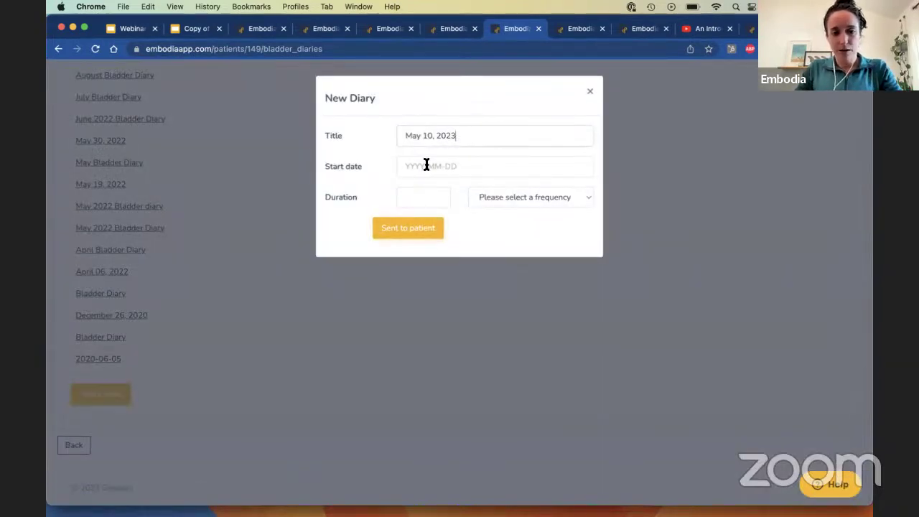
{"action": "triple_click", "coordinate": [434, 140]}
{"action": "type", "text": "May Bl"}
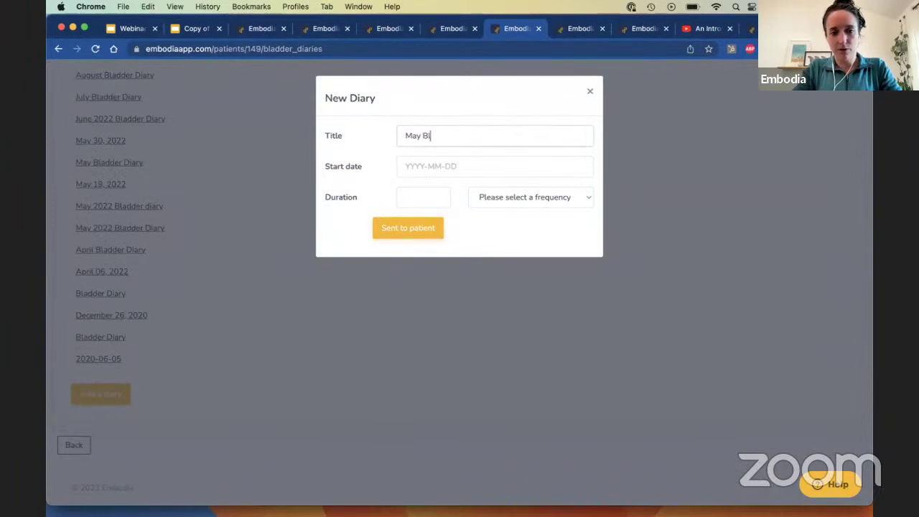
{"action": "type", "text": "adder Di"}
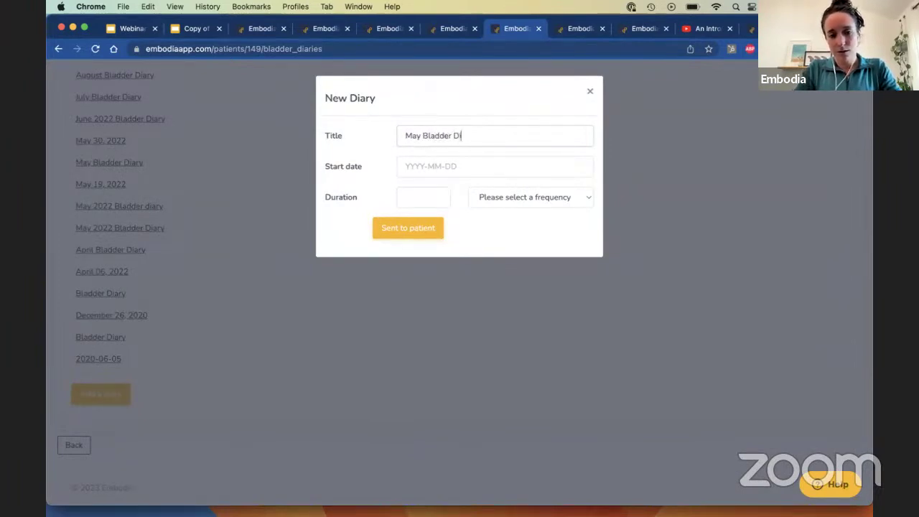
Complete the new diary as May Bladder Diary, starting 2023-05-10 with a duration of 5 days, and send it to the patient.
{"action": "type", "text": "ary"}
{"action": "left_click", "coordinate": [414, 172]}
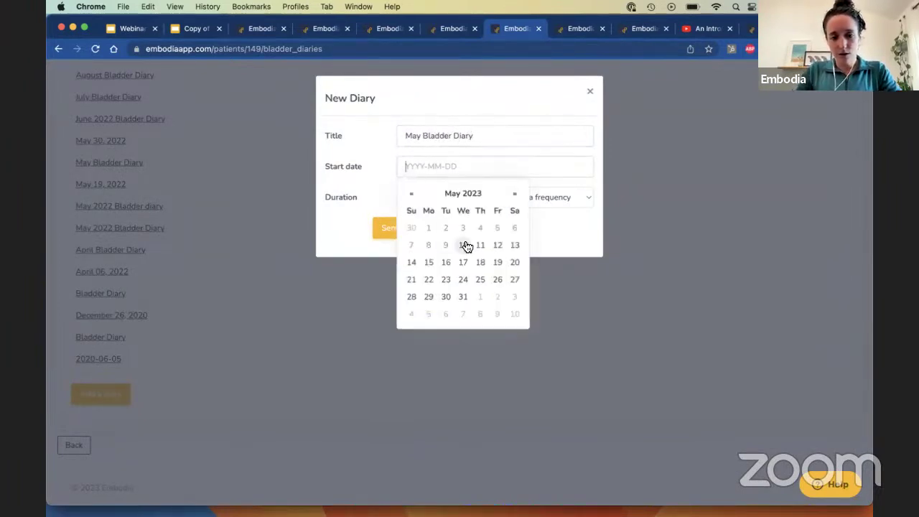
{"action": "left_click", "coordinate": [466, 245]}
{"action": "left_click", "coordinate": [429, 202]}
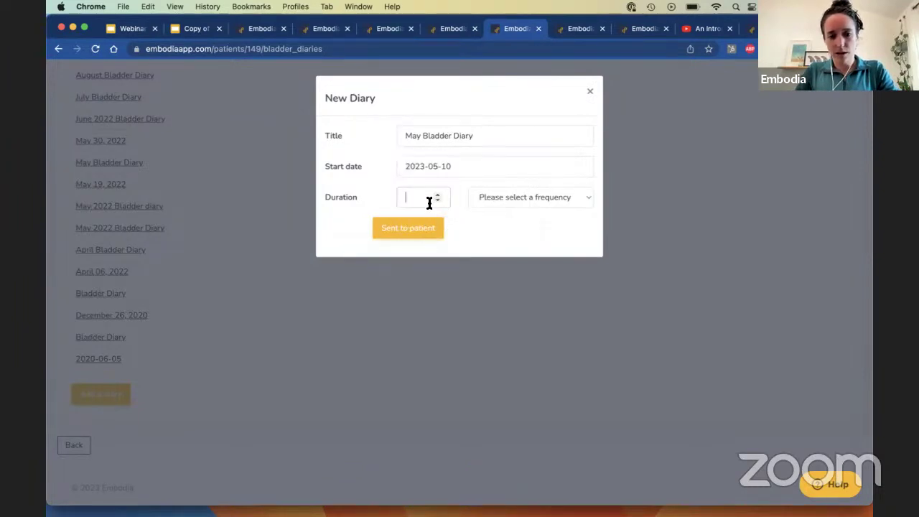
{"action": "type", "text": "5"}
{"action": "left_click", "coordinate": [518, 197]}
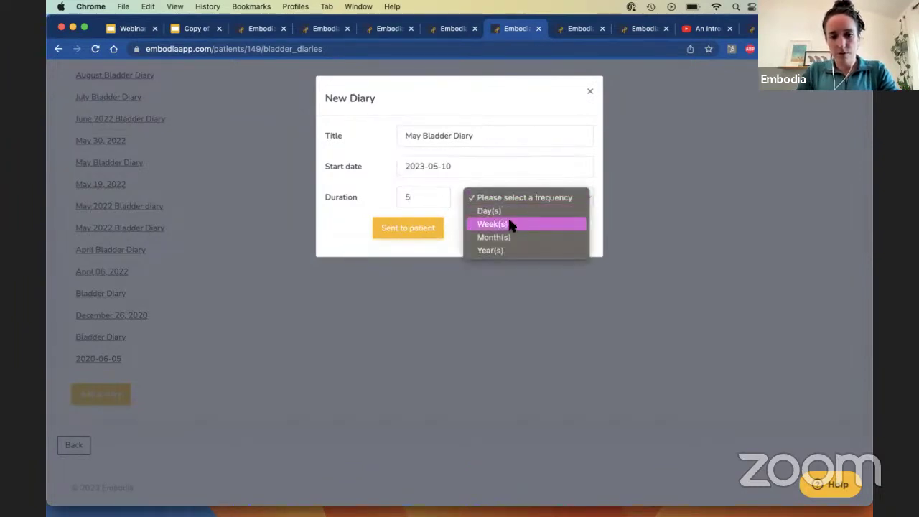
{"action": "left_click", "coordinate": [496, 182]}
{"action": "left_click", "coordinate": [423, 230]}
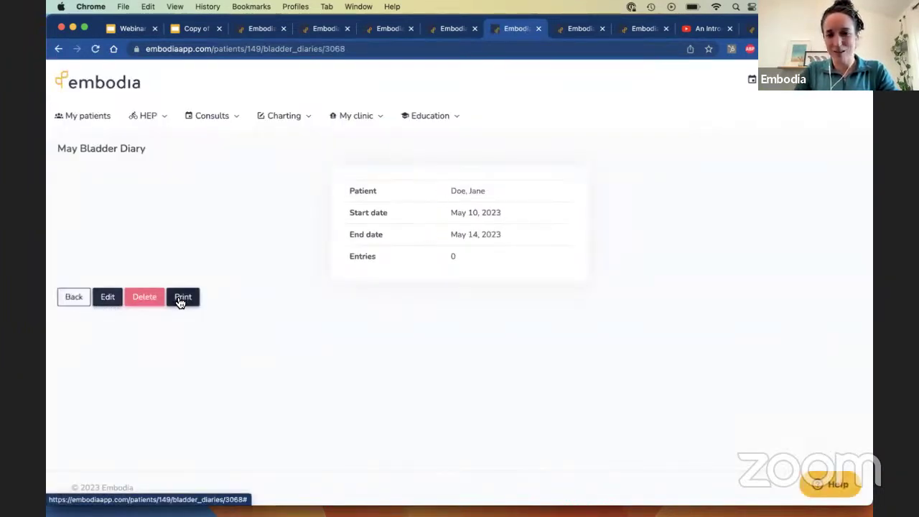
Return to the patient's record and open the diary questionnaires among the progress questionnaires.
{"action": "left_click", "coordinate": [74, 299]}
{"action": "left_click", "coordinate": [390, 194]}
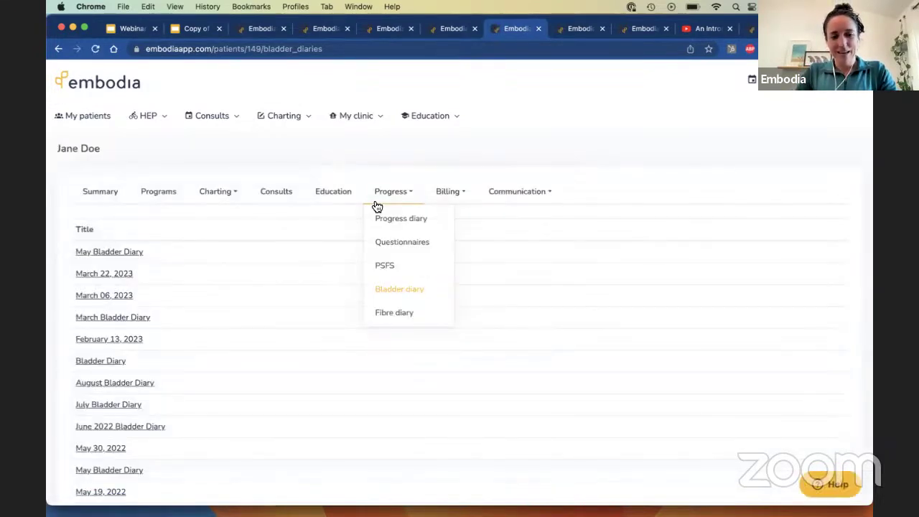
{"action": "left_click", "coordinate": [375, 246]}
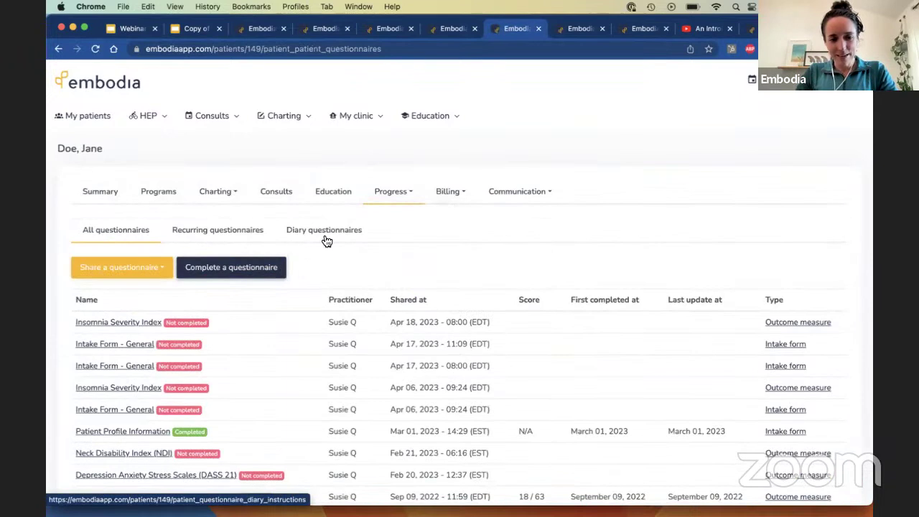
{"action": "left_click", "coordinate": [322, 234]}
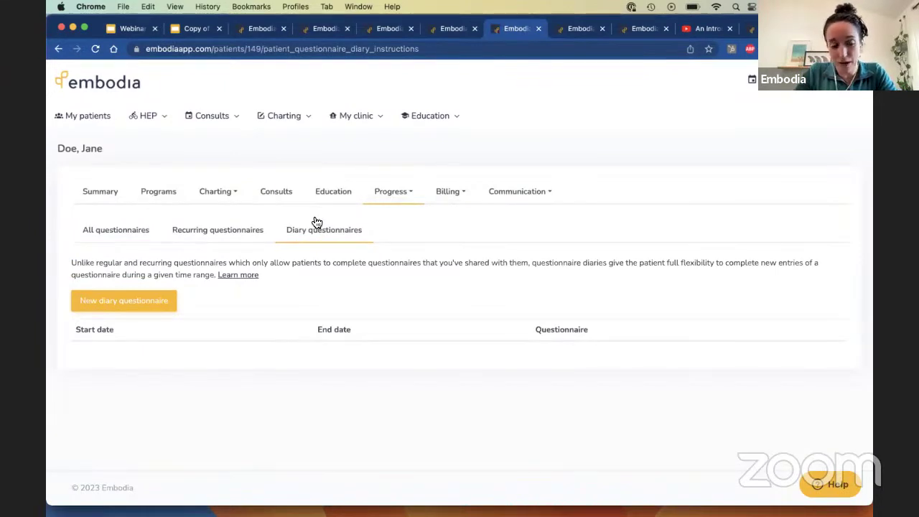
Create a Sleep Diary questionnaire for the patient running from 2023-05-10 to 2023-05-17.
{"action": "left_click", "coordinate": [162, 307]}
{"action": "left_click", "coordinate": [418, 135]}
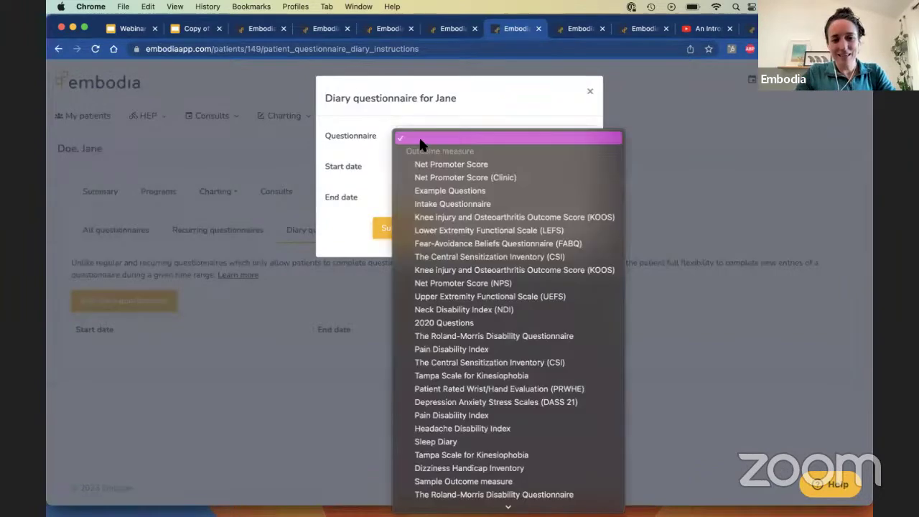
{"action": "key", "text": "s"}
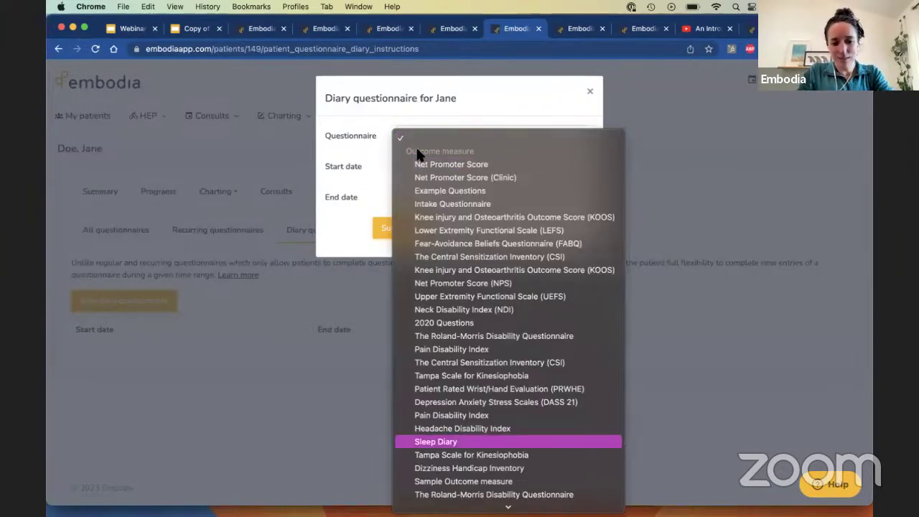
{"action": "key", "text": "Return"}
{"action": "left_click", "coordinate": [421, 167]}
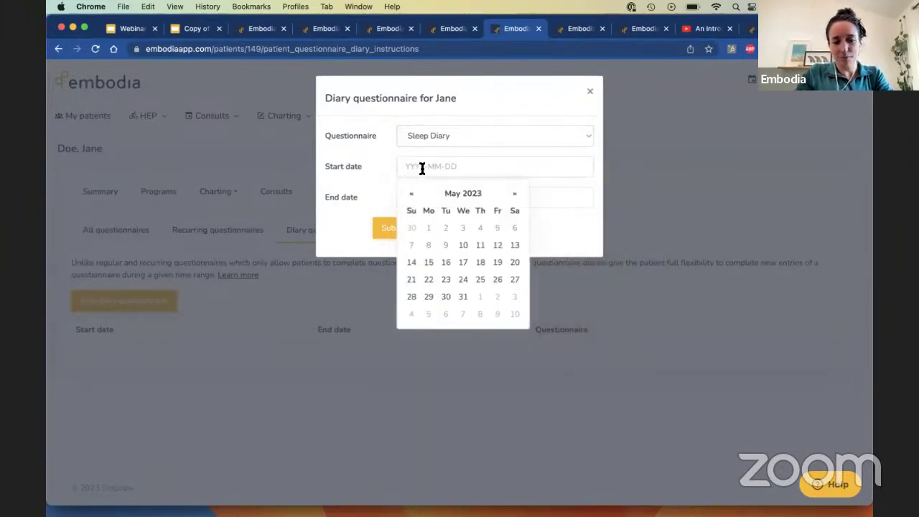
{"action": "left_click", "coordinate": [465, 245]}
{"action": "left_click", "coordinate": [437, 197]}
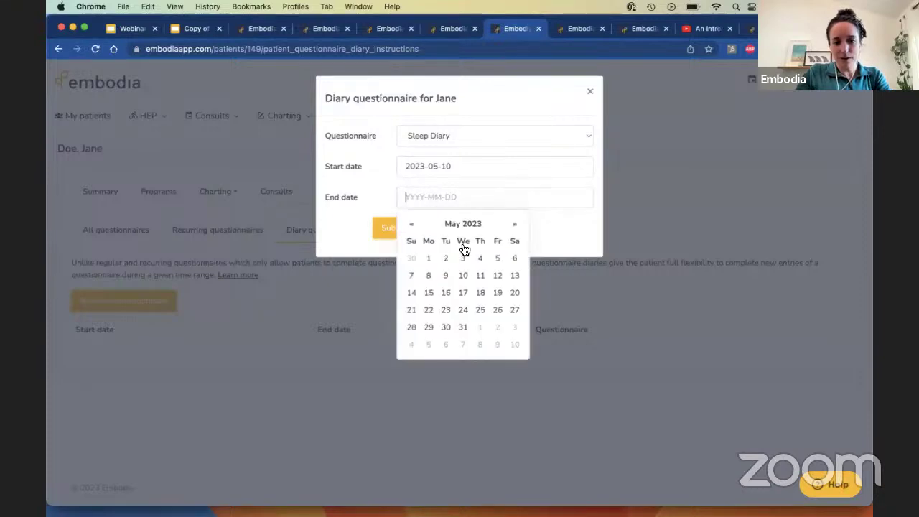
{"action": "left_click", "coordinate": [463, 293]}
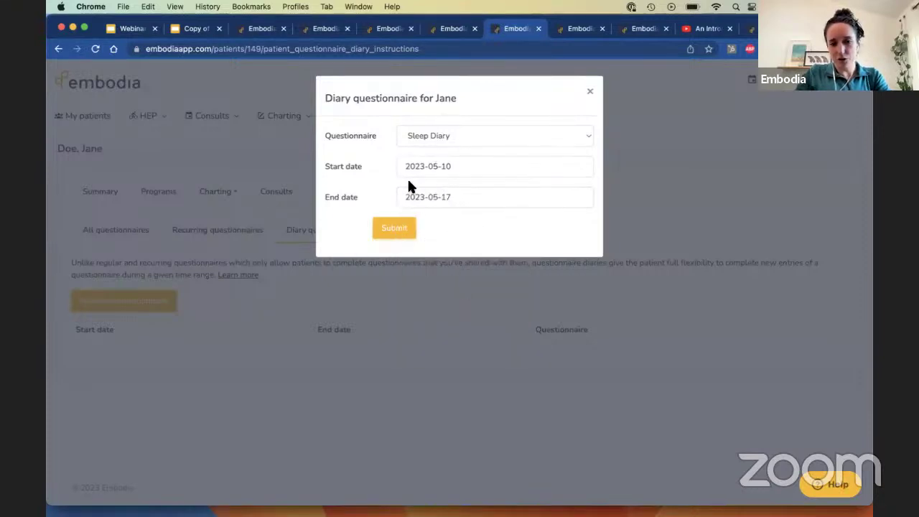
{"action": "left_click", "coordinate": [394, 228]}
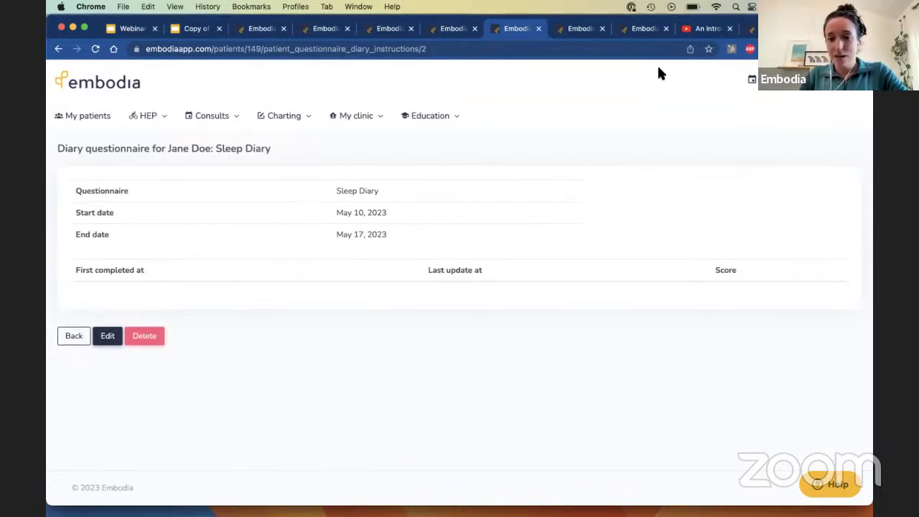
Sign out of the practitioner account and open the patient sign-in page.
{"action": "left_click", "coordinate": [783, 79]}
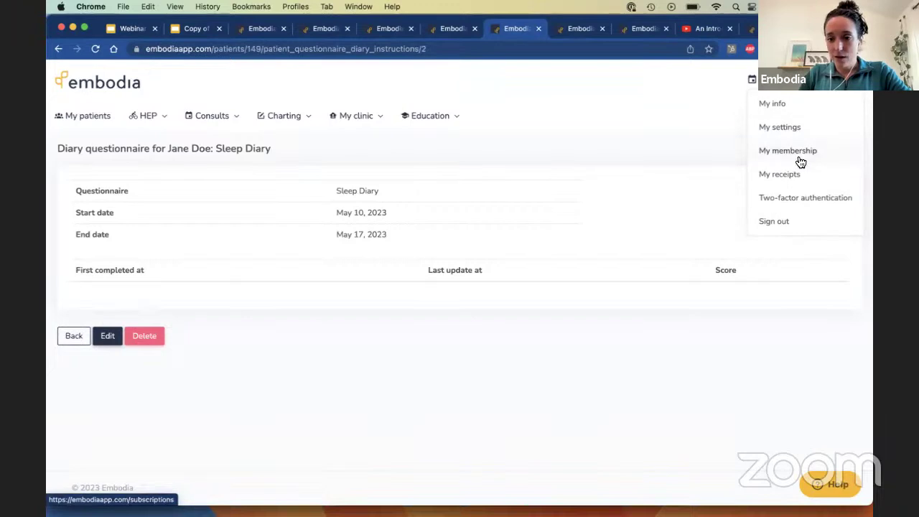
{"action": "left_click", "coordinate": [782, 221]}
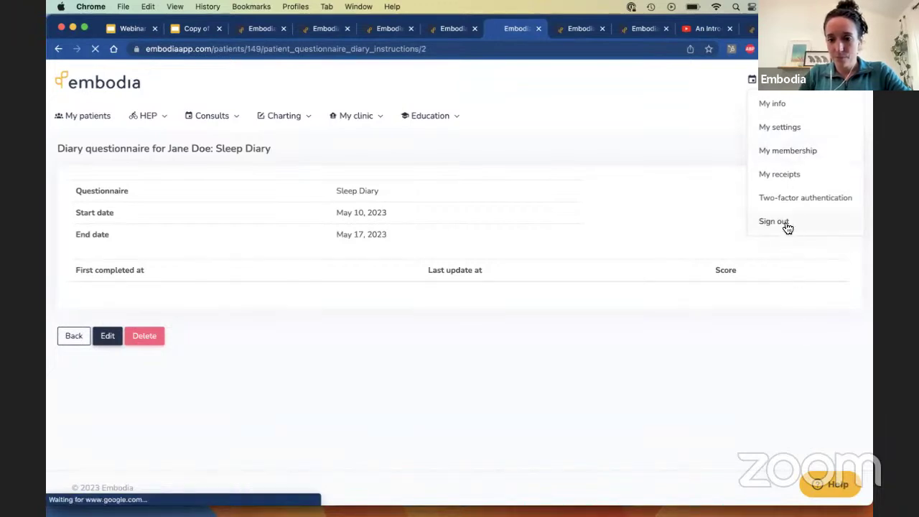
{"action": "mouse_move", "coordinate": [802, 105]}
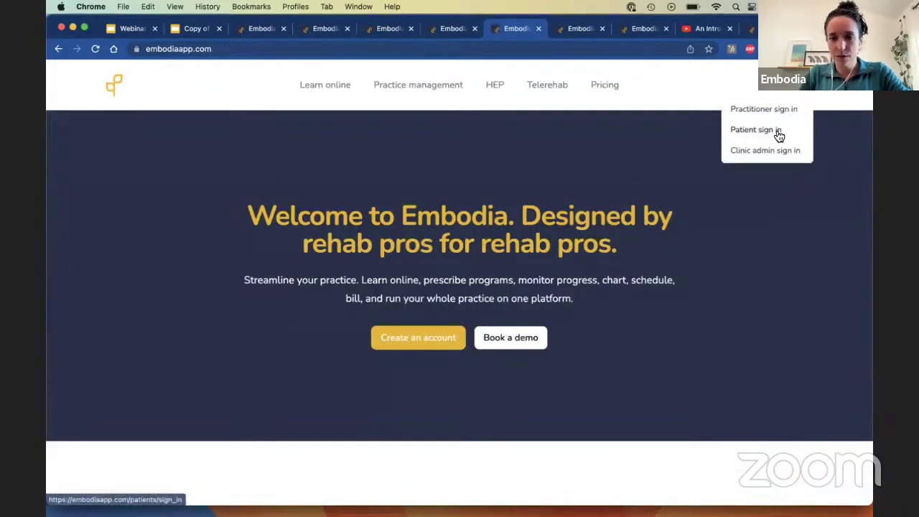
{"action": "left_click", "coordinate": [775, 136]}
Sign in to the patient portal with the patient's saved username and password.
{"action": "left_click", "coordinate": [399, 209]}
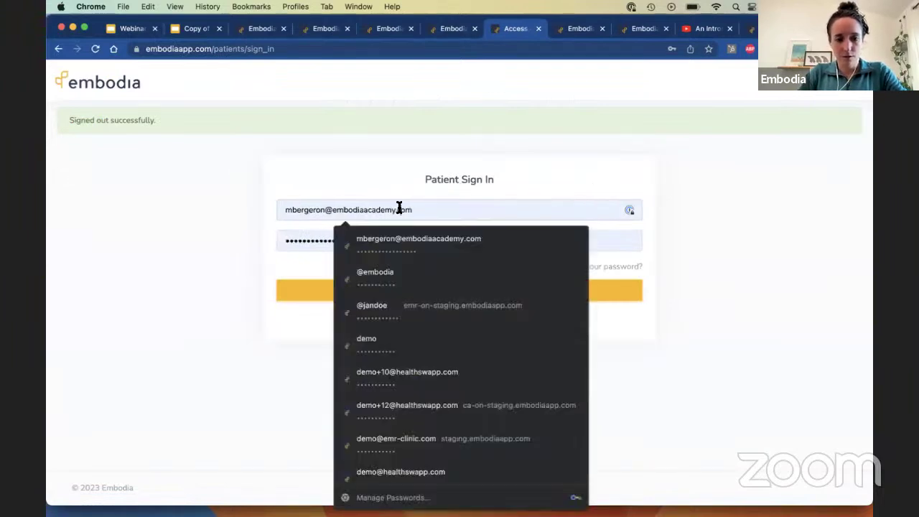
{"action": "key", "text": "super+a"}
{"action": "type", "text": "@"}
{"action": "left_click", "coordinate": [362, 241]}
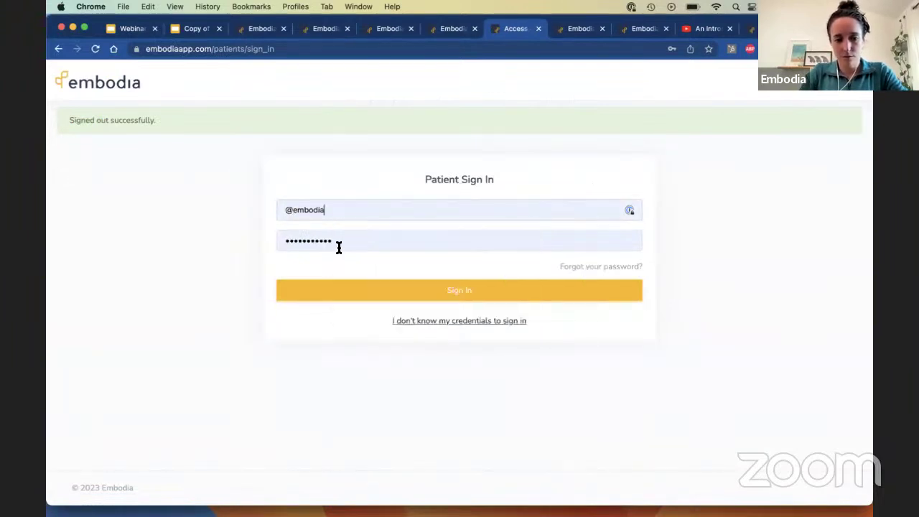
{"action": "left_click", "coordinate": [324, 300]}
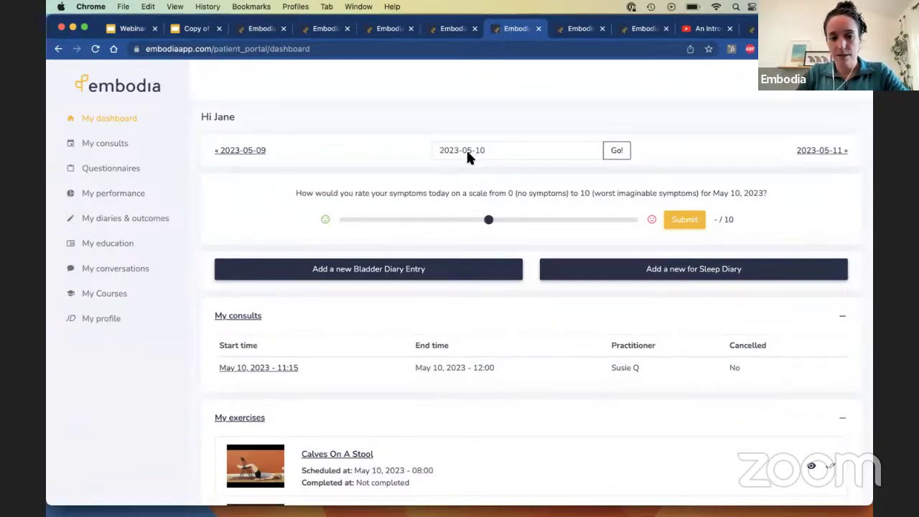
Submit a symptom rating of 2 out of 10 for May 10, 2023.
{"action": "left_click_drag", "start_coordinate": [488, 220], "coordinate": [547, 221]}
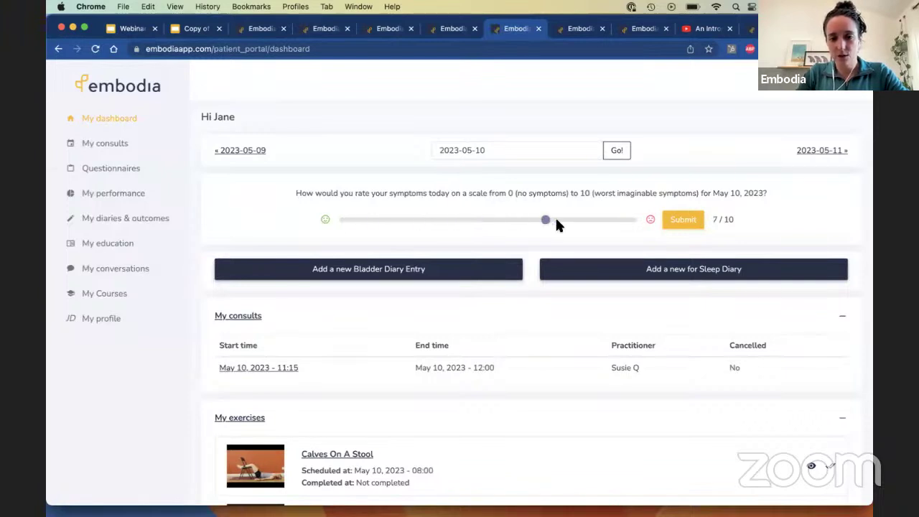
{"action": "left_click", "coordinate": [667, 219]}
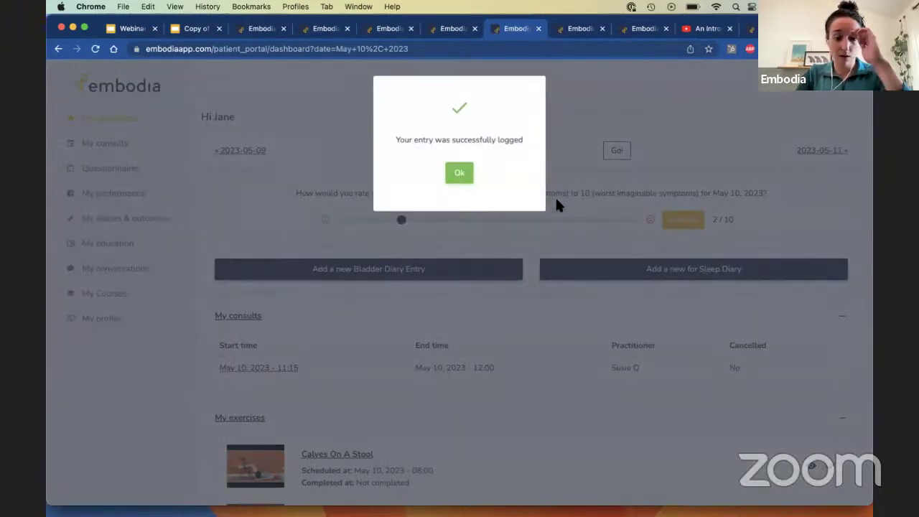
{"action": "left_click", "coordinate": [463, 176]}
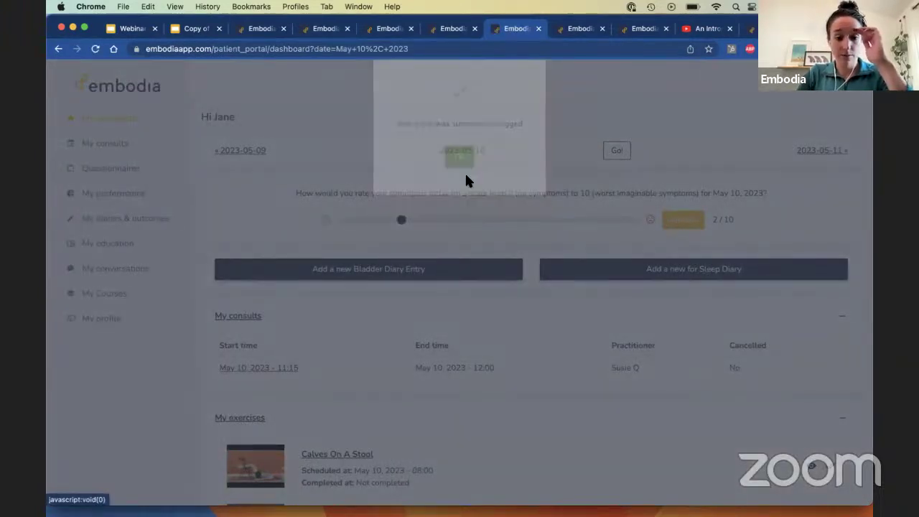
Start a new bladder diary entry and set its sleep cycle to Sleep Time.
{"action": "scroll", "coordinate": [445, 208], "scroll_direction": "down", "scroll_amount": 2}
{"action": "scroll", "coordinate": [434, 218], "scroll_direction": "down", "scroll_amount": 2}
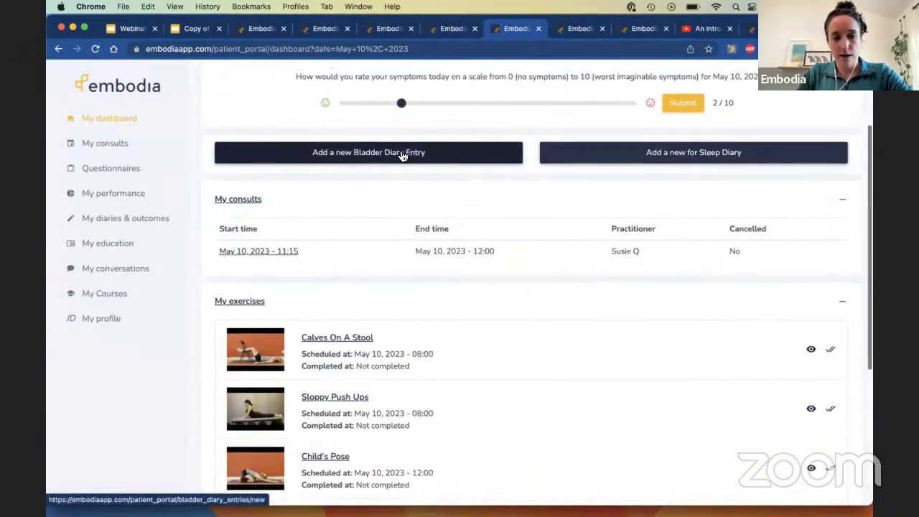
{"action": "left_click", "coordinate": [395, 164]}
{"action": "scroll", "coordinate": [392, 160], "scroll_direction": "down", "scroll_amount": 1}
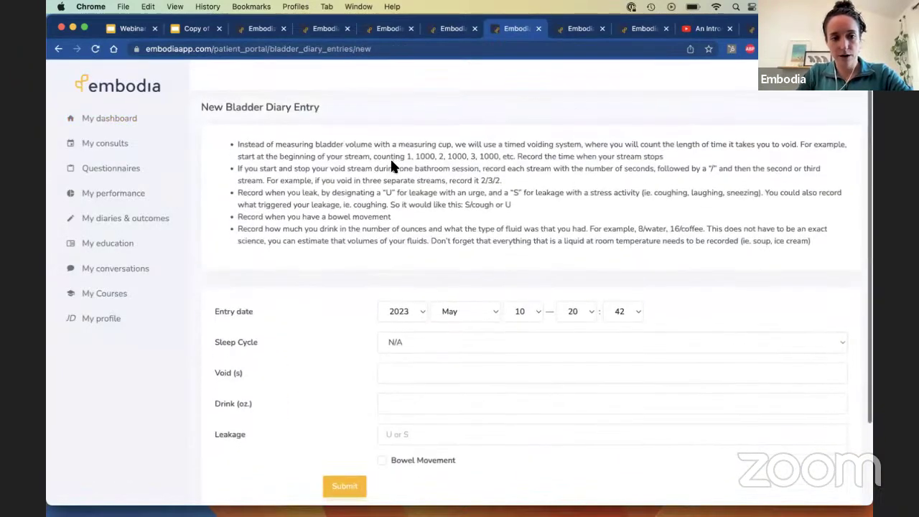
{"action": "scroll", "coordinate": [253, 225], "scroll_direction": "down", "scroll_amount": 3}
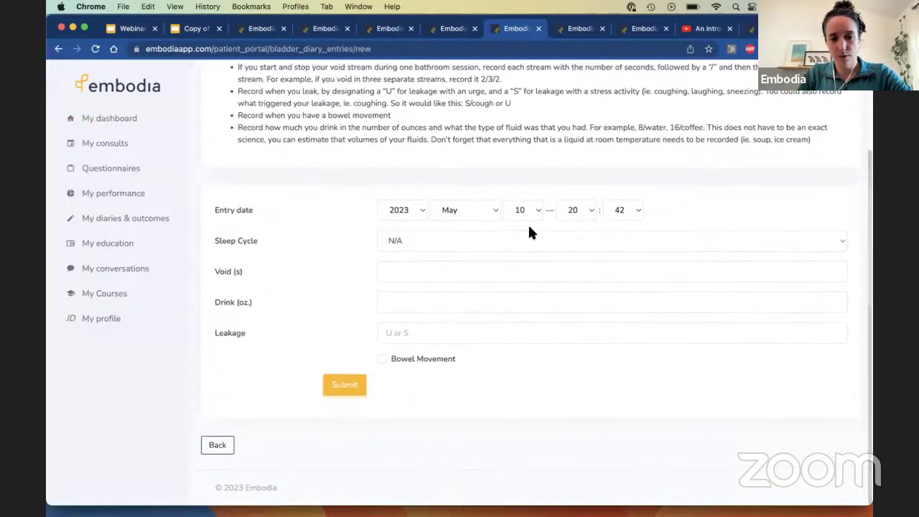
{"action": "left_click", "coordinate": [382, 247]}
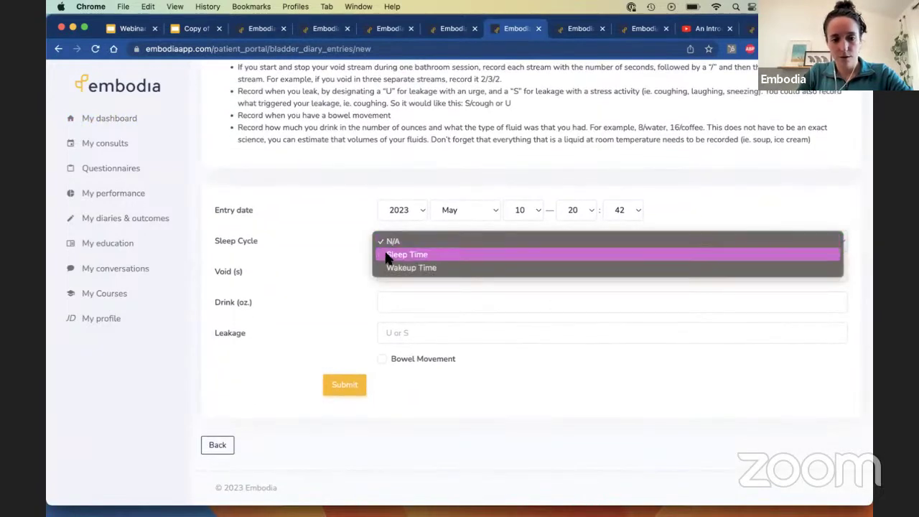
{"action": "left_click", "coordinate": [386, 254]}
Enter void 8, drink "8 water" and leakage U, mark a bowel movement, and submit the bladder diary entry.
{"action": "left_click", "coordinate": [385, 272]}
{"action": "type", "text": "8"}
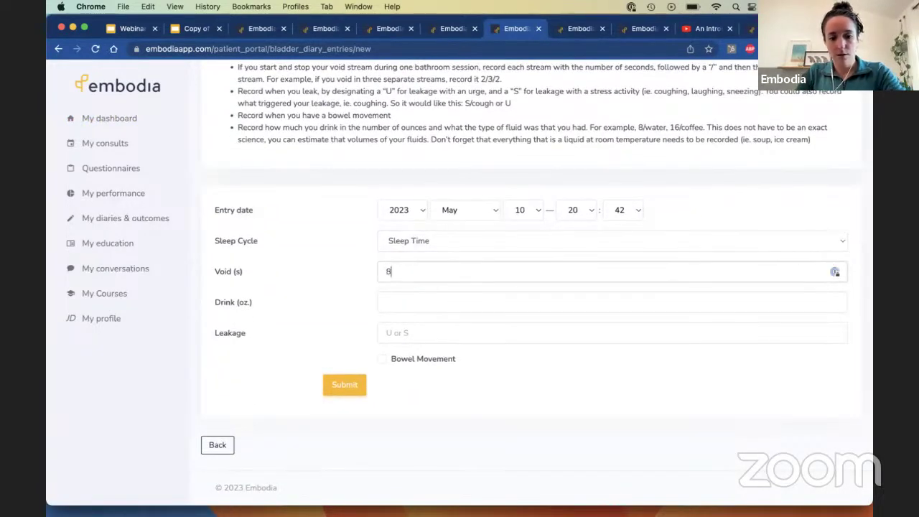
{"action": "left_click", "coordinate": [382, 301]}
{"action": "type", "text": "8 water"}
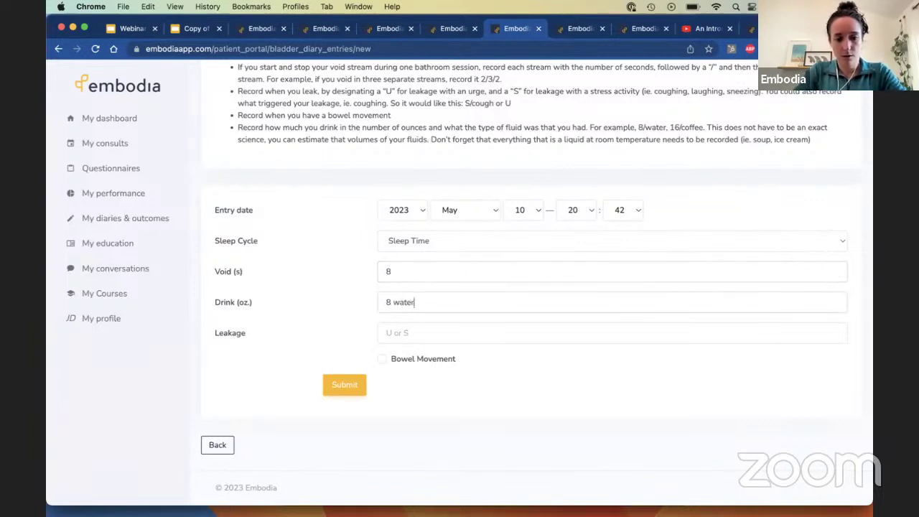
{"action": "left_click", "coordinate": [382, 327]}
{"action": "type", "text": "U"}
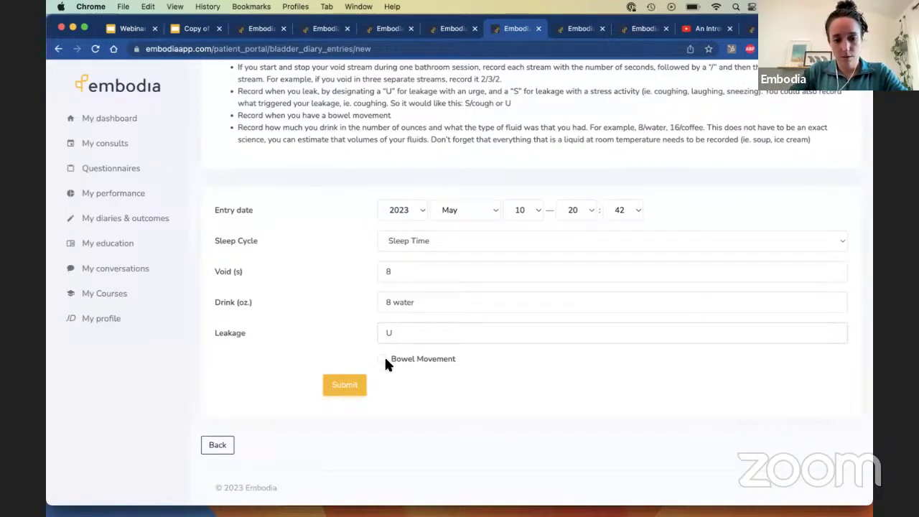
{"action": "left_click", "coordinate": [383, 358]}
{"action": "left_click", "coordinate": [352, 382]}
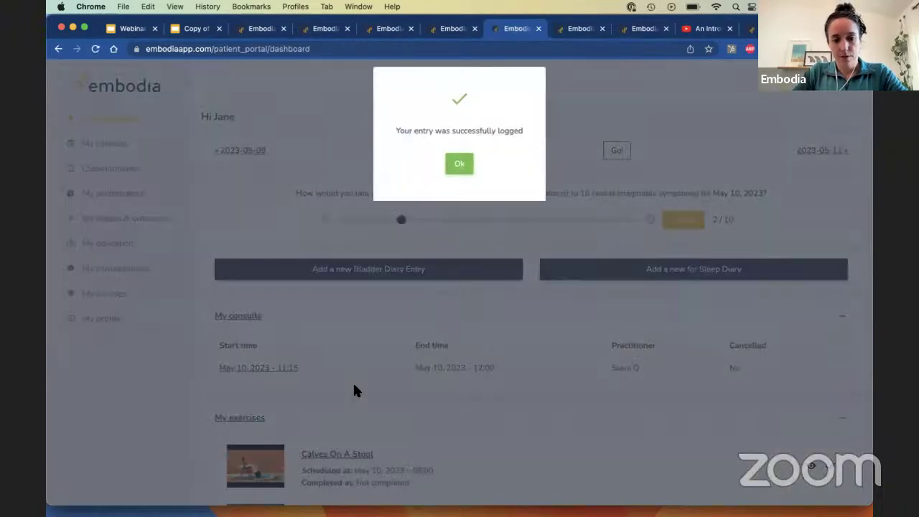
{"action": "left_click", "coordinate": [459, 174]}
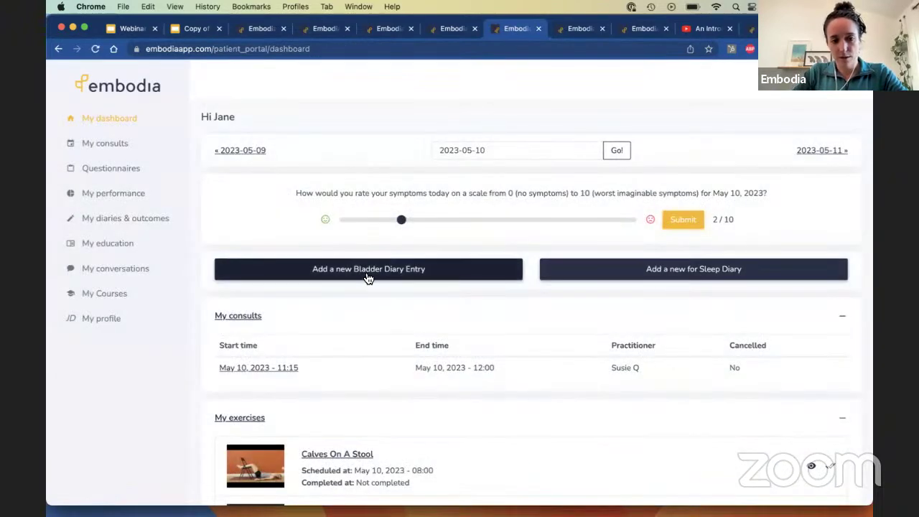
{"action": "left_click", "coordinate": [367, 276]}
{"action": "scroll", "coordinate": [362, 266], "scroll_direction": "down", "scroll_amount": 3}
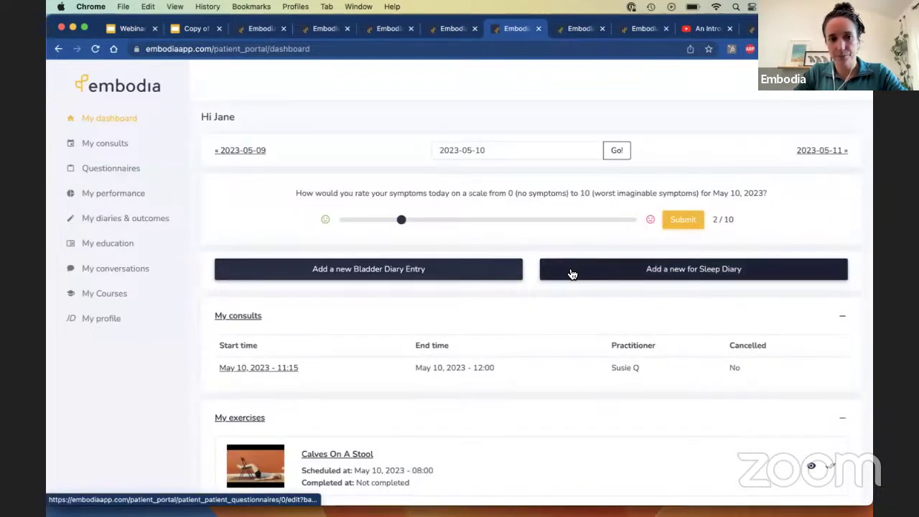
Start a new sleep diary entry with bedtime 8PM, time trying to sleep 10PM, and time taken to fall asleep 1hour.
{"action": "left_click", "coordinate": [659, 277]}
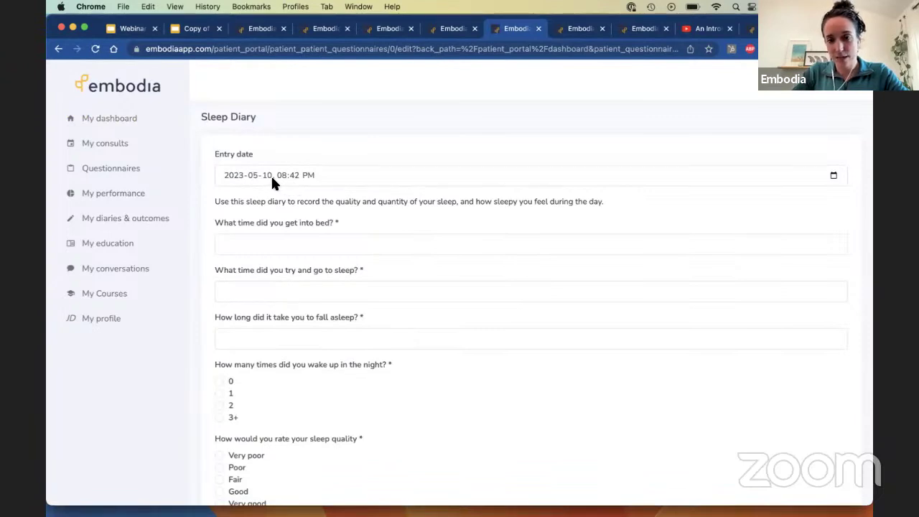
{"action": "left_click", "coordinate": [257, 244]}
{"action": "type", "text": "8PM"}
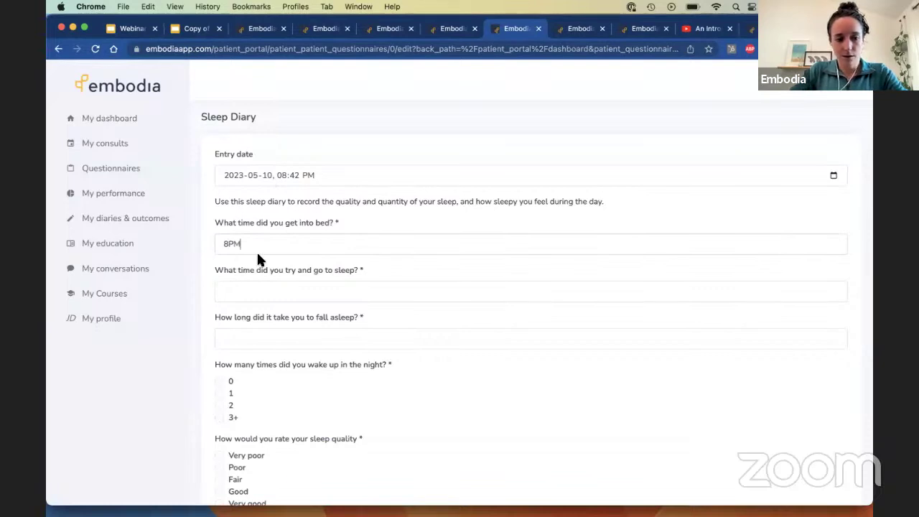
{"action": "left_click", "coordinate": [251, 292]}
{"action": "type", "text": "10PM"}
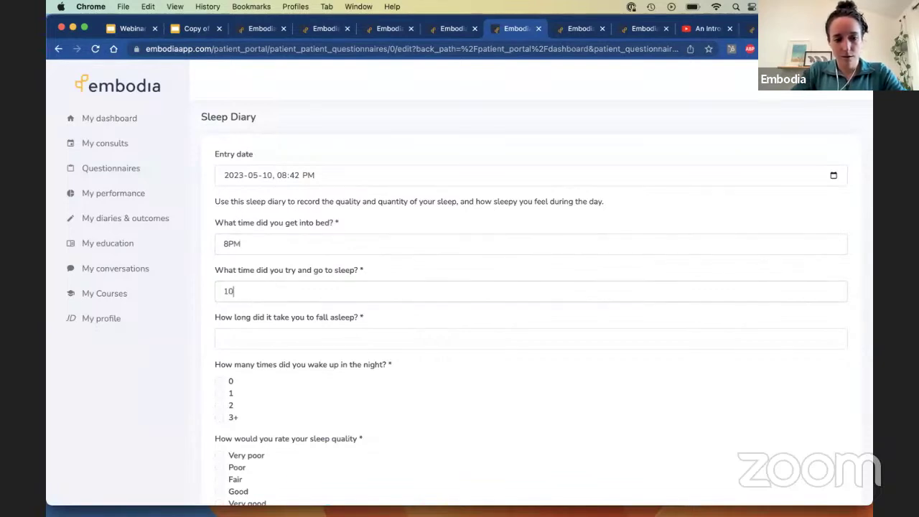
{"action": "left_click", "coordinate": [251, 337]}
{"action": "type", "text": "1"}
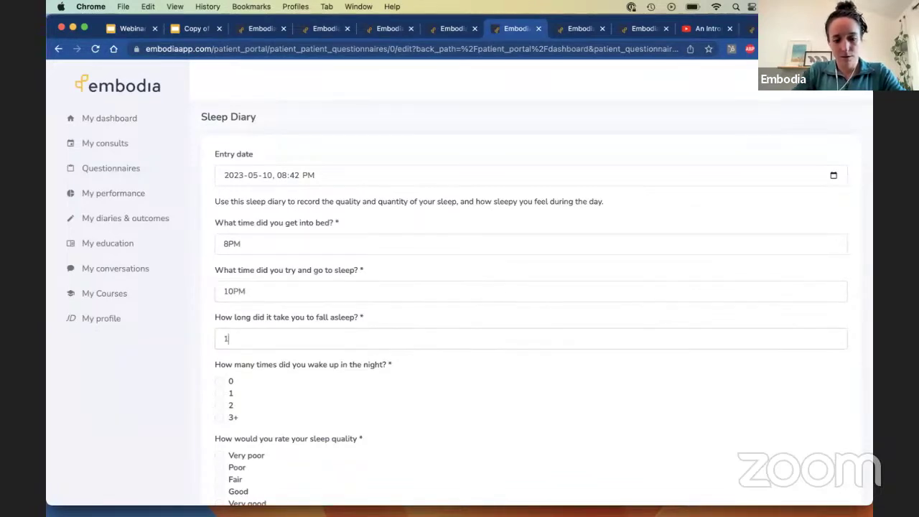
{"action": "type", "text": "hour"}
Set night wakings to 3+ and sleep quality to Fair, add the comment "Restless", and submit the sleep diary entry.
{"action": "scroll", "coordinate": [252, 335], "scroll_direction": "down", "scroll_amount": 3}
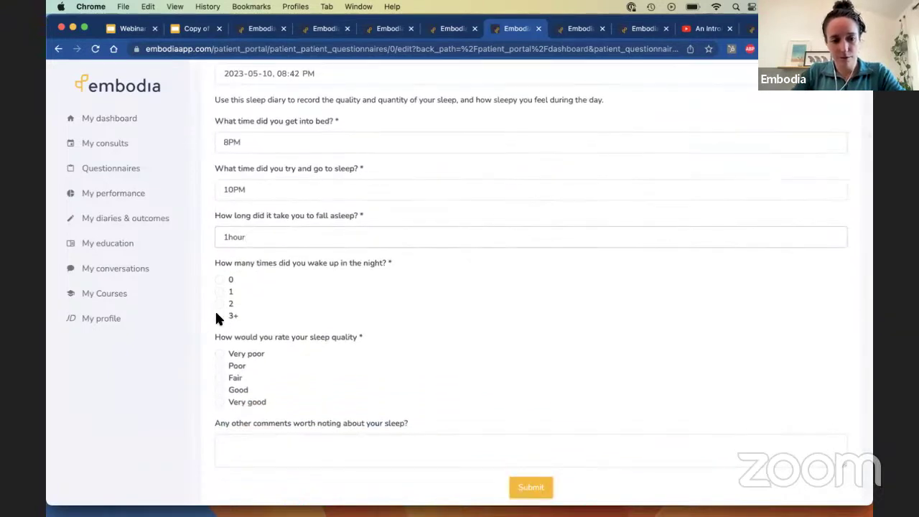
{"action": "left_click", "coordinate": [218, 315]}
{"action": "left_click", "coordinate": [219, 378]}
{"action": "scroll", "coordinate": [219, 378], "scroll_direction": "down", "scroll_amount": 2}
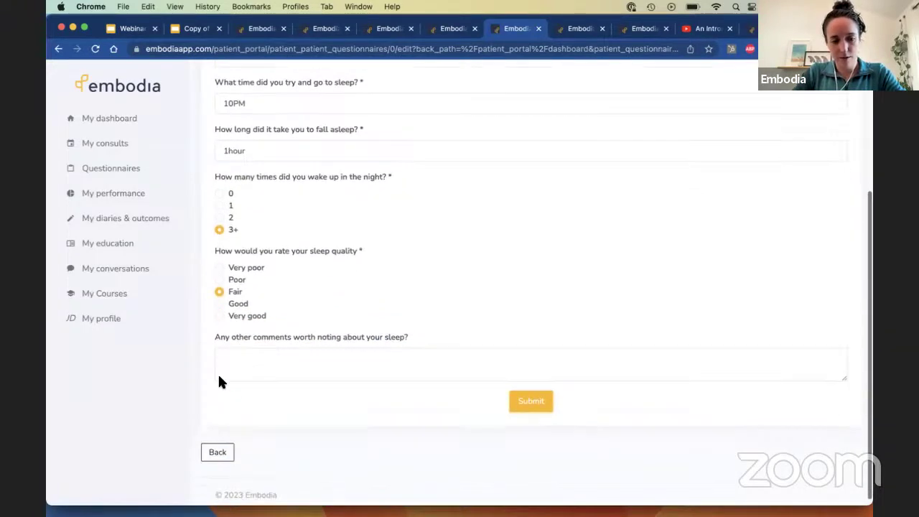
{"action": "left_click", "coordinate": [255, 373]}
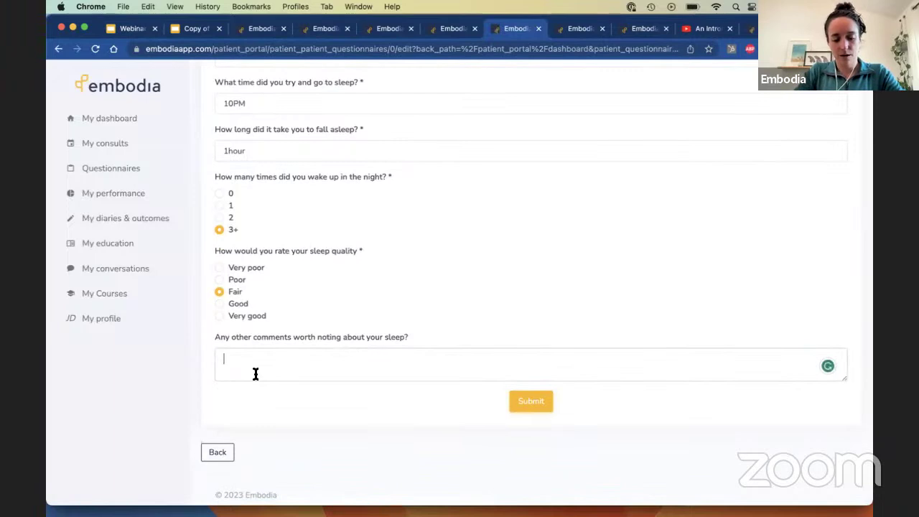
{"action": "type", "text": "Restless"}
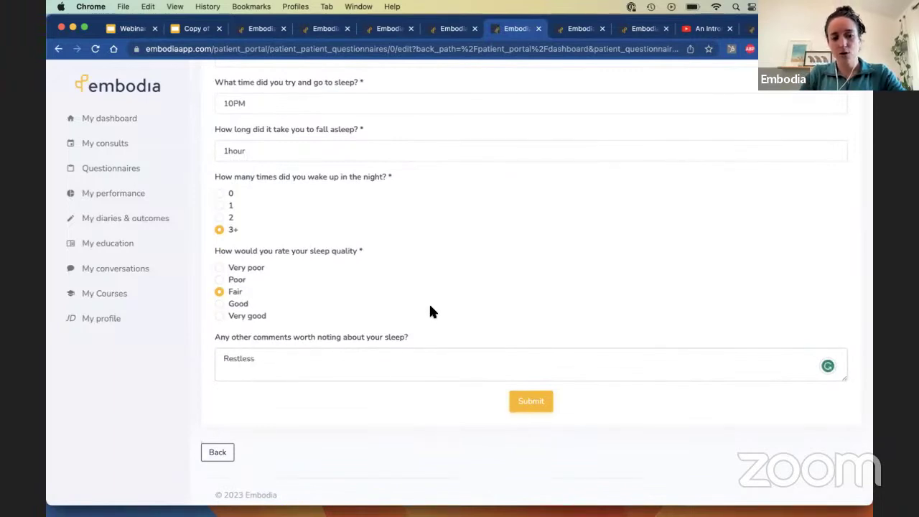
{"action": "scroll", "coordinate": [430, 309], "scroll_direction": "up", "scroll_amount": 2}
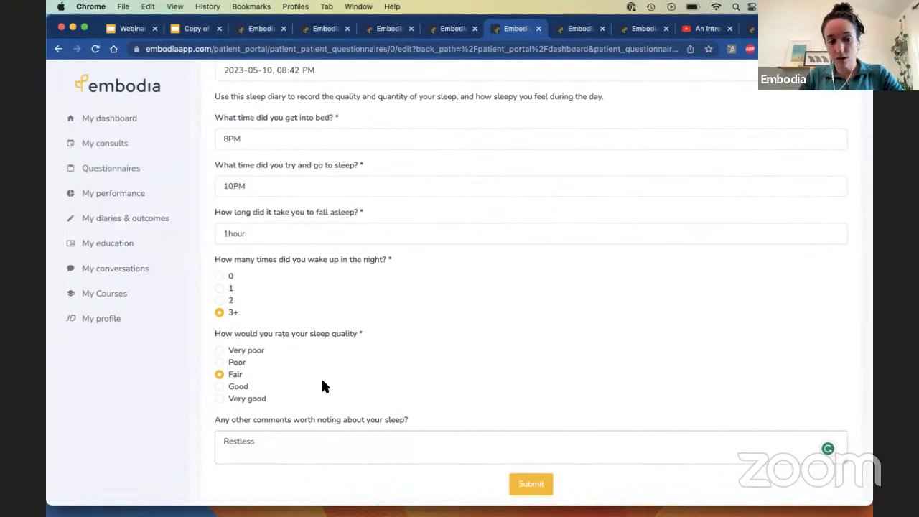
{"action": "scroll", "coordinate": [324, 387], "scroll_direction": "down", "scroll_amount": 1}
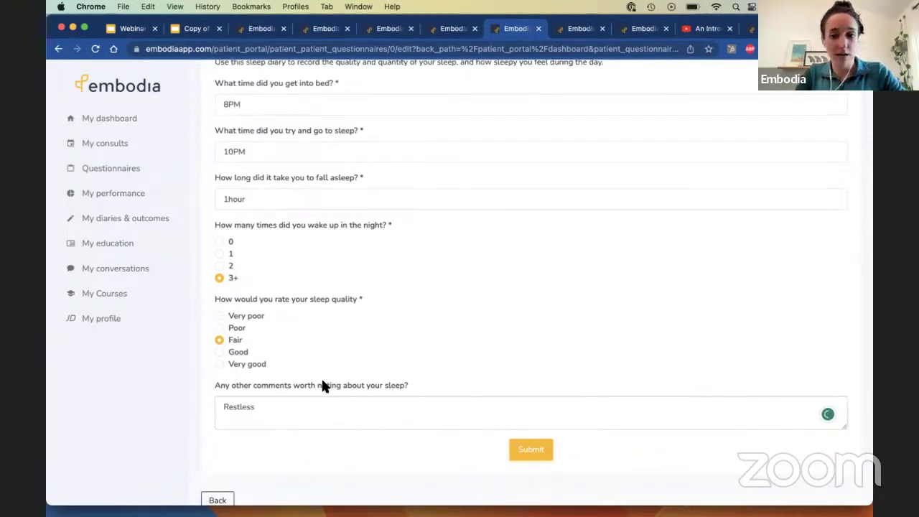
{"action": "left_click", "coordinate": [525, 451]}
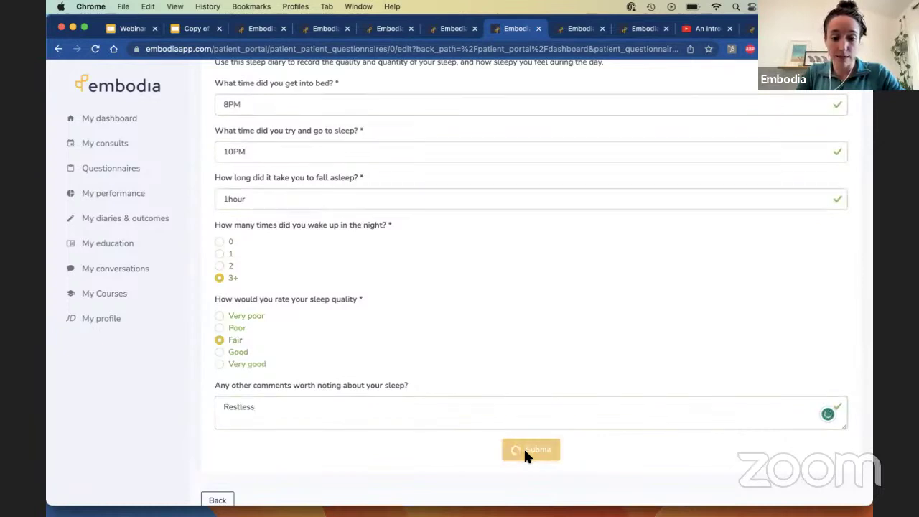
Review the submitted sleep diary answers and return to the patient dashboard.
{"action": "scroll", "coordinate": [525, 451], "scroll_direction": "down", "scroll_amount": 10}
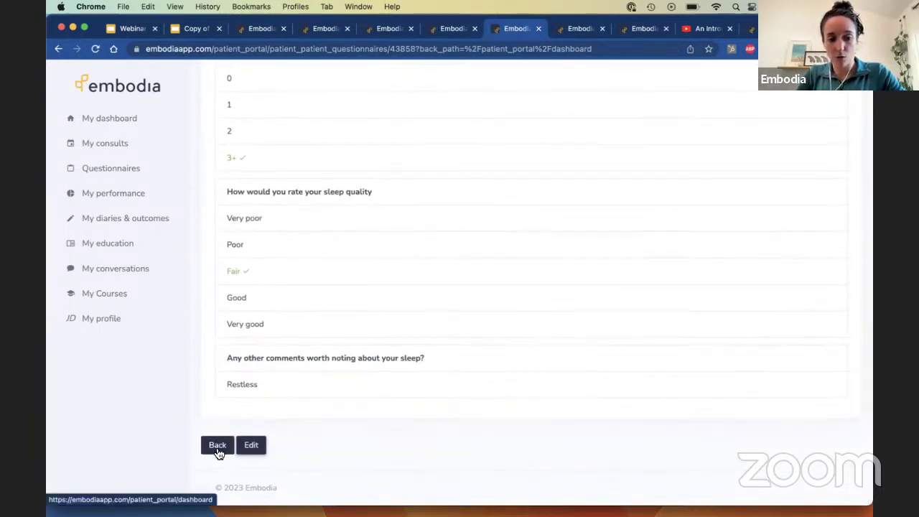
{"action": "left_click", "coordinate": [218, 437]}
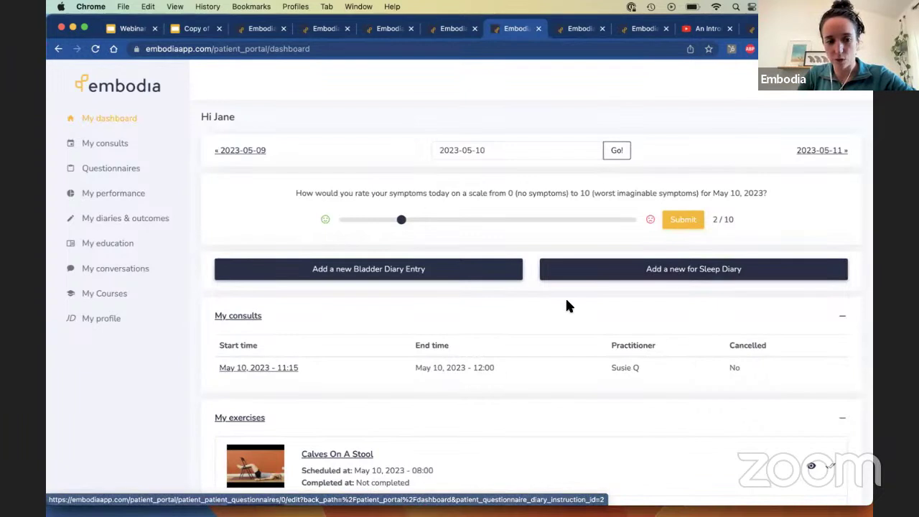
{"action": "scroll", "coordinate": [567, 306], "scroll_direction": "down", "scroll_amount": 2}
{"action": "scroll", "coordinate": [566, 305], "scroll_direction": "down", "scroll_amount": 1}
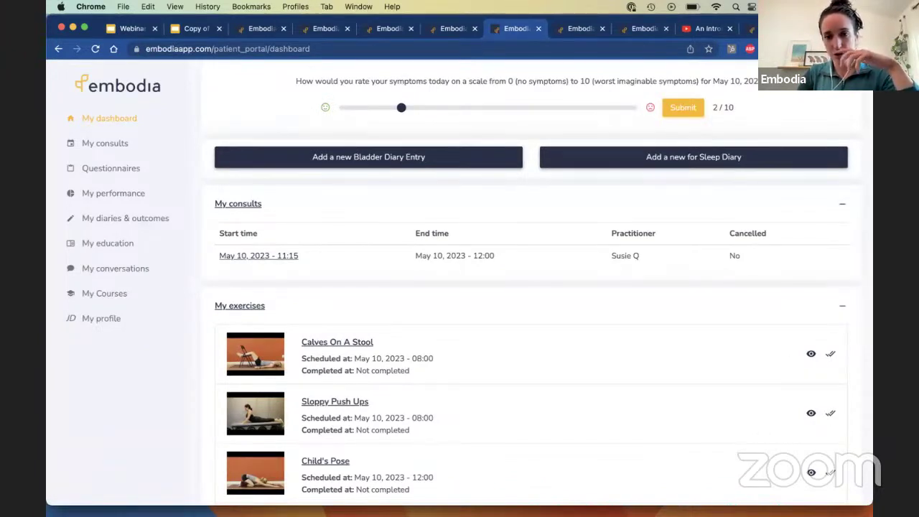
Open embodiaapp.com/h/pricing in a new browser tab.
{"action": "key", "text": "super+t"}
{"action": "type", "text": "emb"}
{"action": "key", "text": "Right"}
{"action": "type", "text": "/h"}
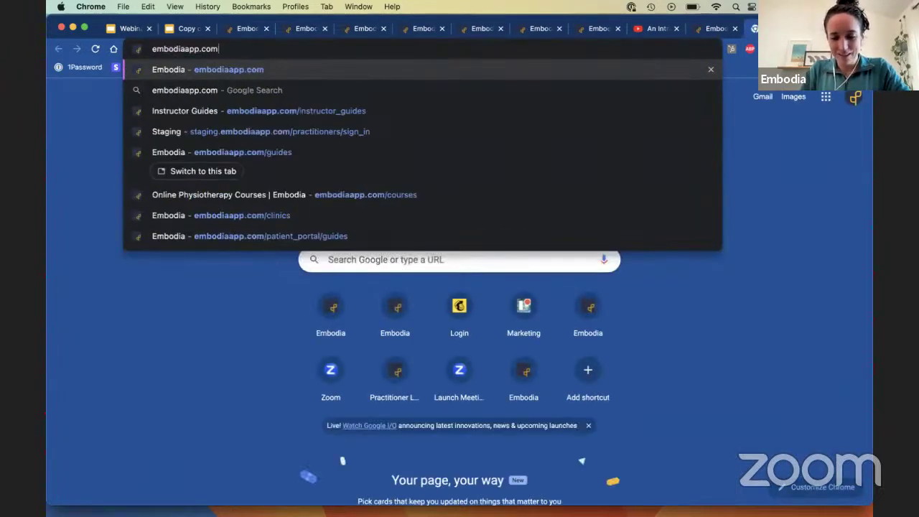
{"action": "key", "text": "Return"}
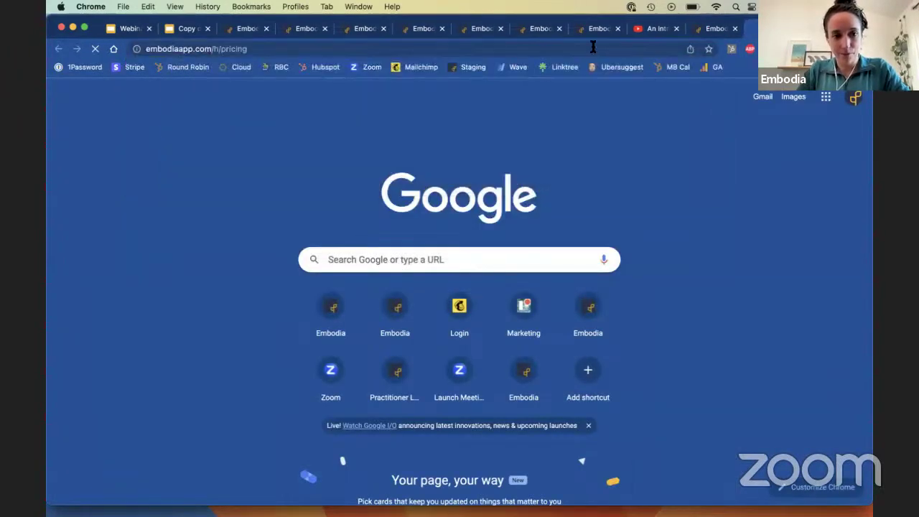
Examine the pricing tiers and highlight the outcome measures and questionnaires feature in the $25 plan.
{"action": "scroll", "coordinate": [329, 235], "scroll_direction": "down", "scroll_amount": 5}
{"action": "scroll", "coordinate": [329, 235], "scroll_direction": "down", "scroll_amount": 5}
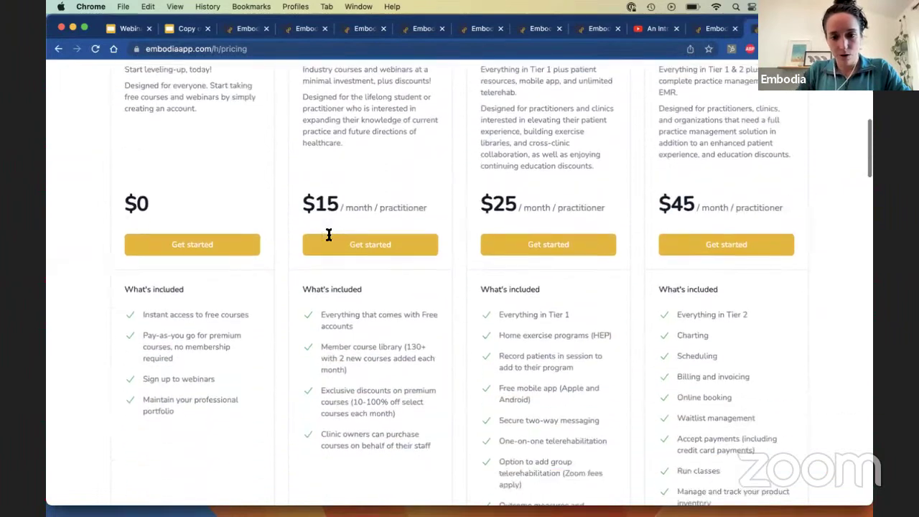
{"action": "scroll", "coordinate": [502, 297], "scroll_direction": "down", "scroll_amount": 1}
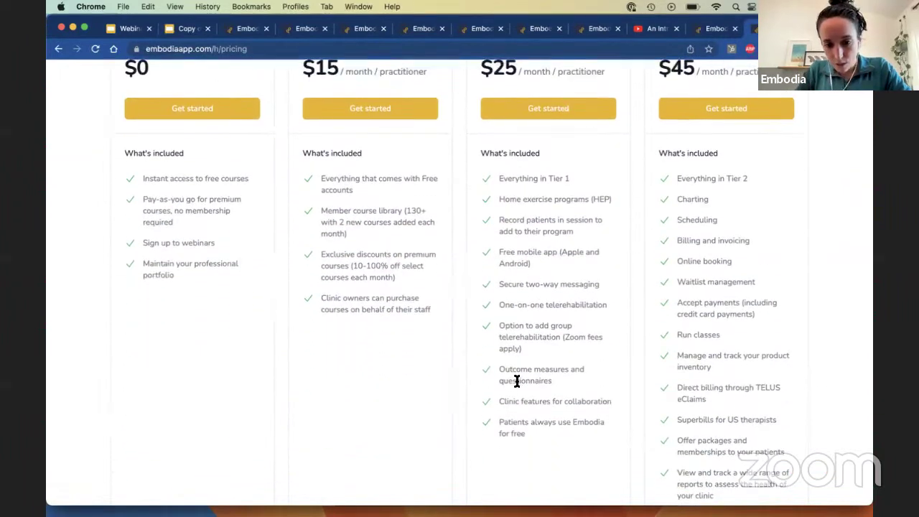
{"action": "left_click_drag", "start_coordinate": [504, 369], "coordinate": [565, 376]}
{"action": "scroll", "coordinate": [556, 316], "scroll_direction": "up", "scroll_amount": 2}
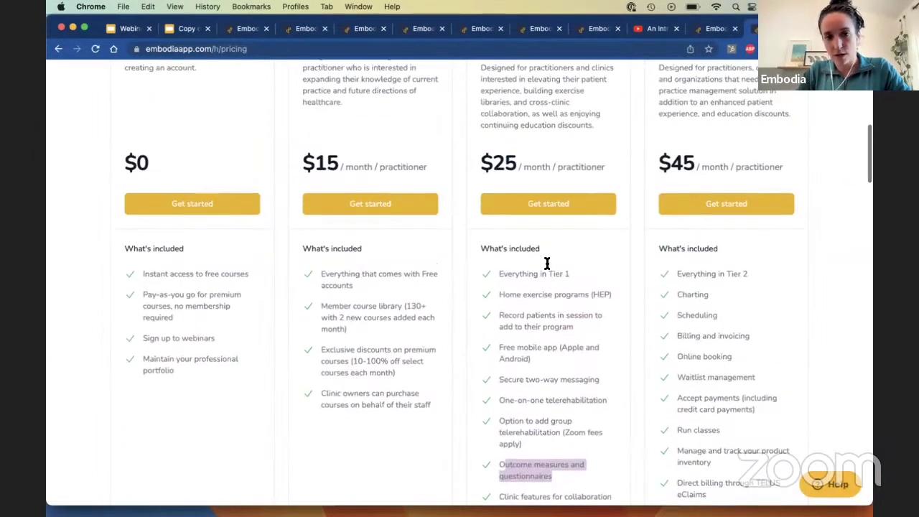
{"action": "left_click", "coordinate": [204, 48]}
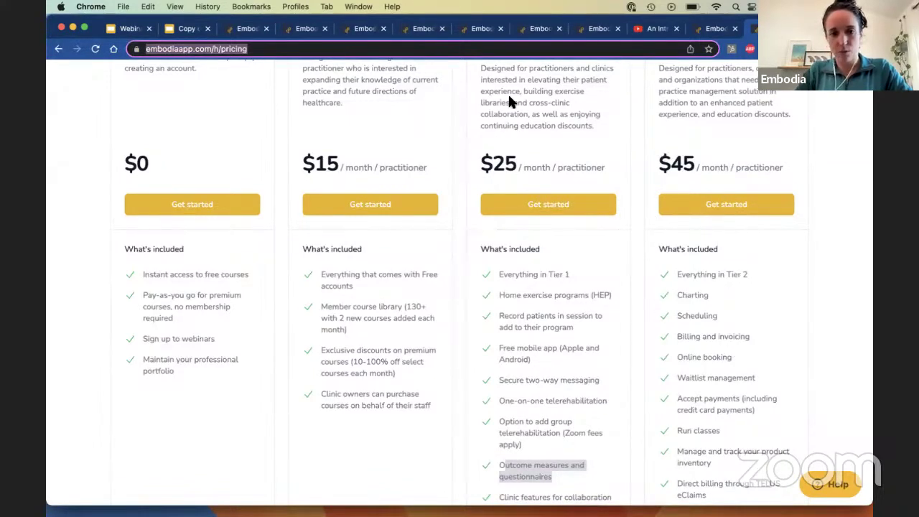
Switch back to the patient portal, view the details of the May 10, 2023 11:15 consult, and return to the dashboard.
{"action": "left_click", "coordinate": [581, 31]}
{"action": "left_click", "coordinate": [537, 30]}
{"action": "left_click", "coordinate": [473, 31]}
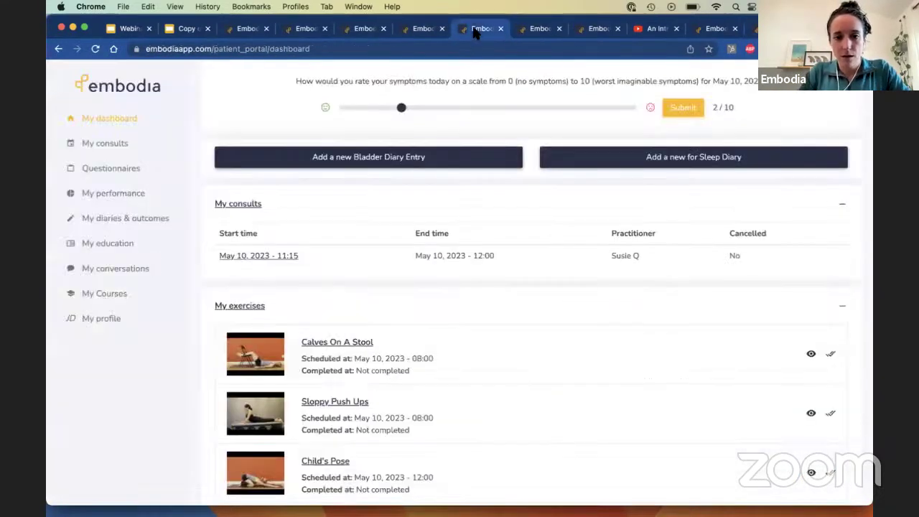
{"action": "scroll", "coordinate": [422, 165], "scroll_direction": "down", "scroll_amount": 3}
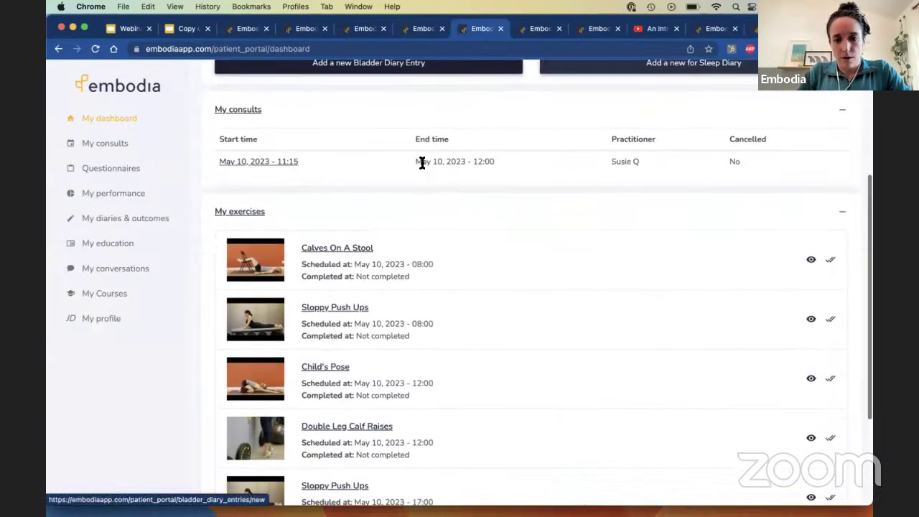
{"action": "scroll", "coordinate": [422, 163], "scroll_direction": "down", "scroll_amount": 1}
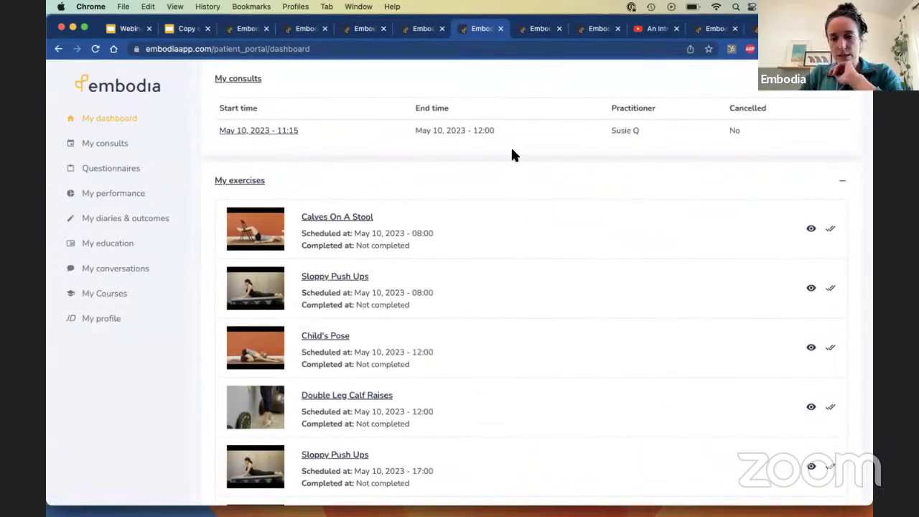
{"action": "left_click", "coordinate": [244, 133]}
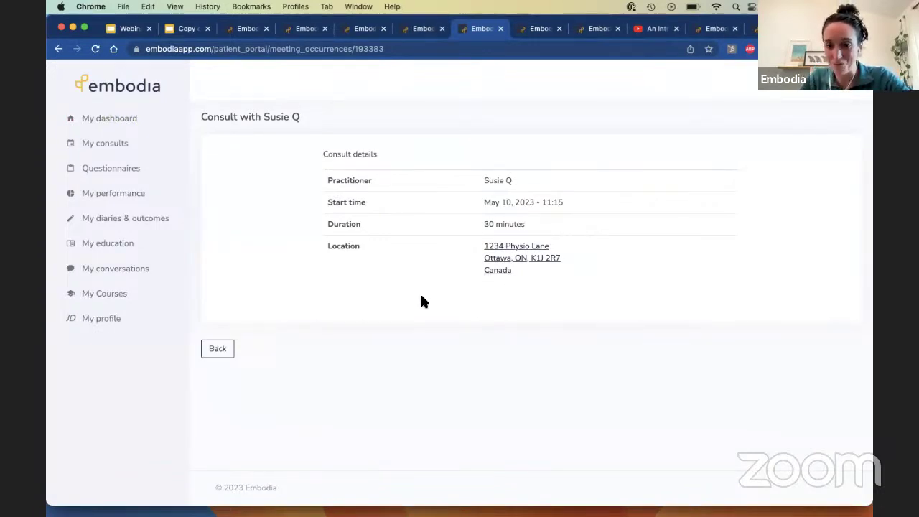
{"action": "left_click", "coordinate": [216, 349]}
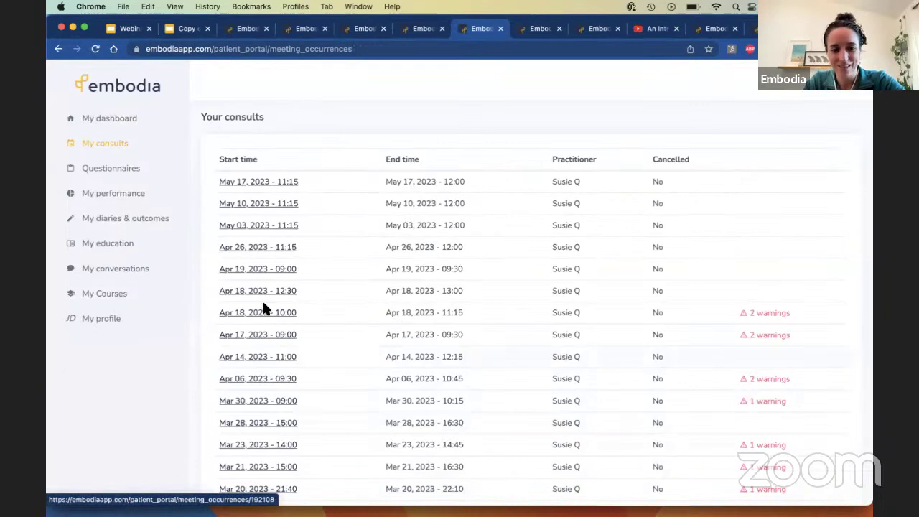
{"action": "left_click", "coordinate": [126, 130]}
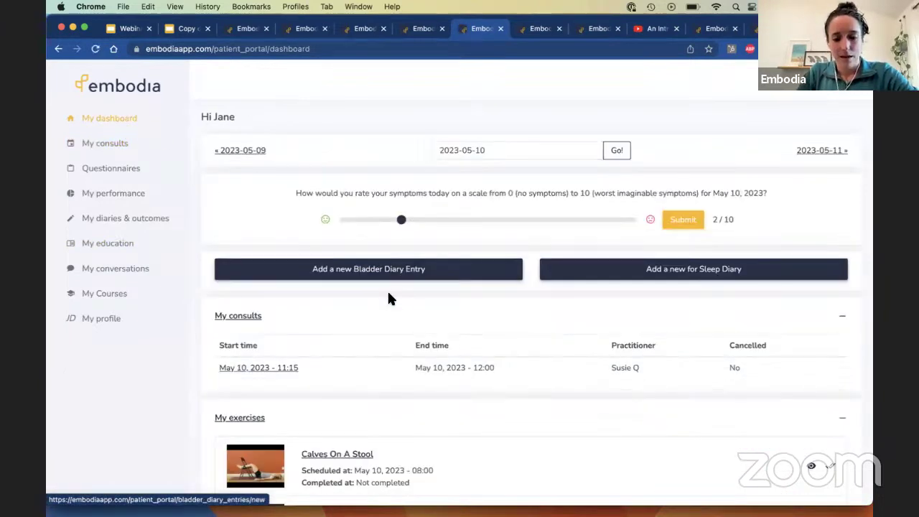
Open the Calves On A Stool exercise scheduled for May 10, 2023 at 08:00 and play its video.
{"action": "scroll", "coordinate": [388, 299], "scroll_direction": "down", "scroll_amount": 5}
{"action": "scroll", "coordinate": [389, 298], "scroll_direction": "down", "scroll_amount": 1}
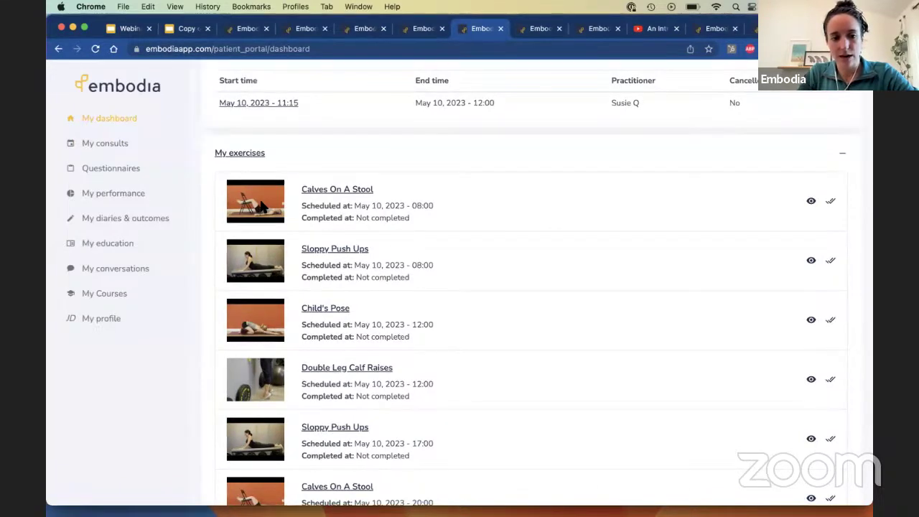
{"action": "left_click", "coordinate": [319, 191]}
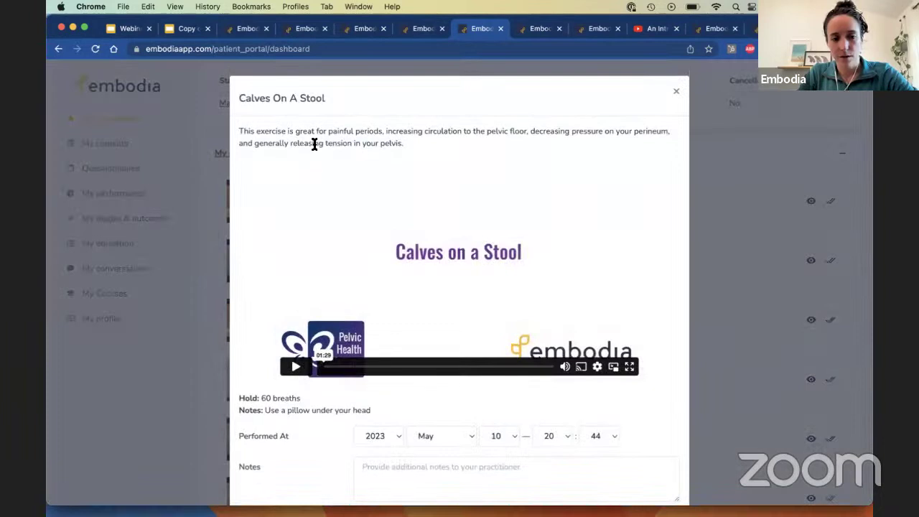
{"action": "left_click", "coordinate": [299, 370]}
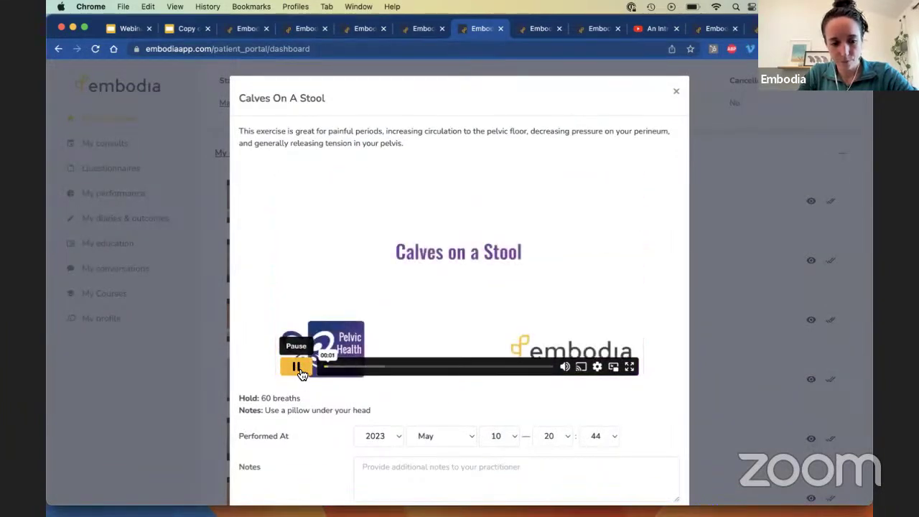
Add the note "Felt good!" to the Calves On A Stool exercise and mark it as completed.
{"action": "scroll", "coordinate": [296, 372], "scroll_direction": "down", "scroll_amount": 2}
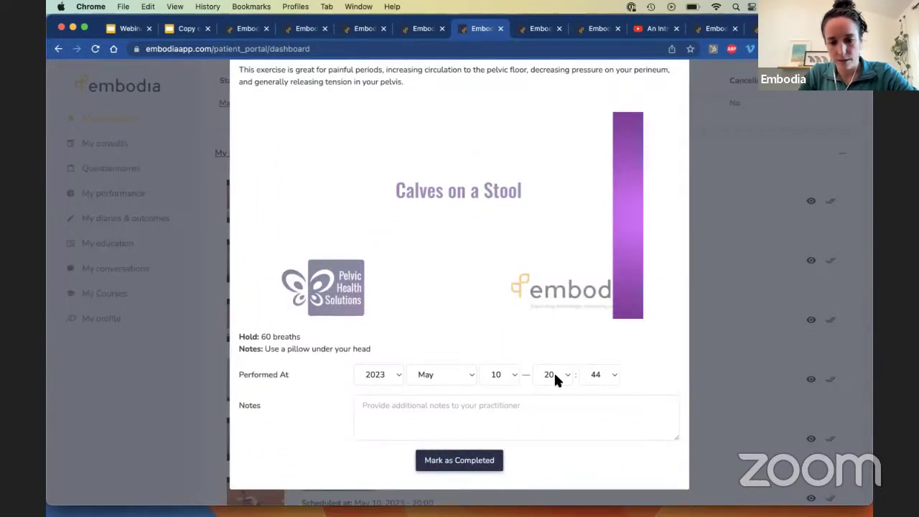
{"action": "left_click", "coordinate": [461, 425]}
{"action": "type", "text": "Fel"}
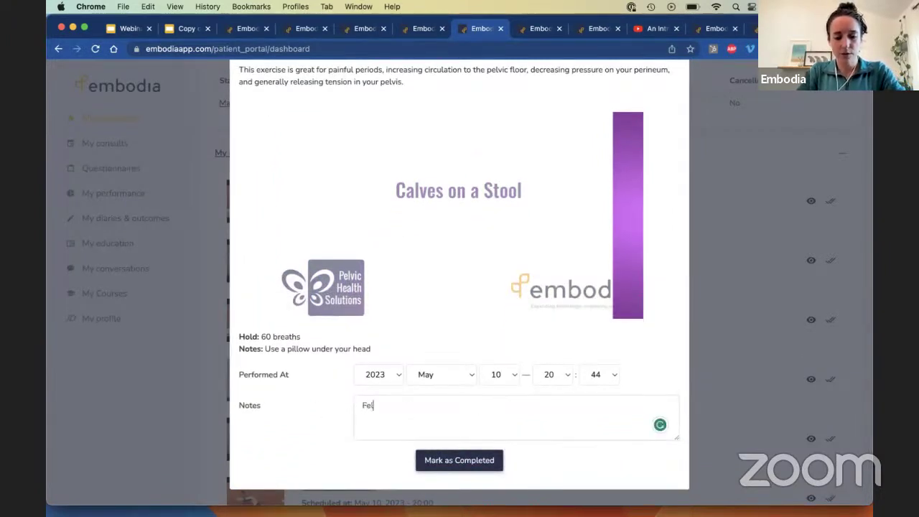
{"action": "type", "text": "t good!"}
{"action": "left_click", "coordinate": [460, 463]}
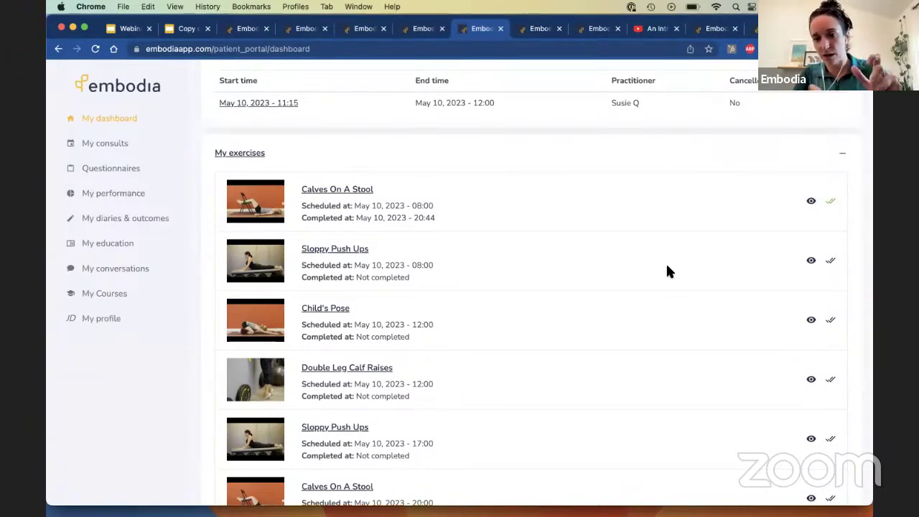
Mark the 08:00 Sloppy Push Ups, Child's Pose and Double Leg Calf Raises exercises as completed.
{"action": "left_click", "coordinate": [831, 265]}
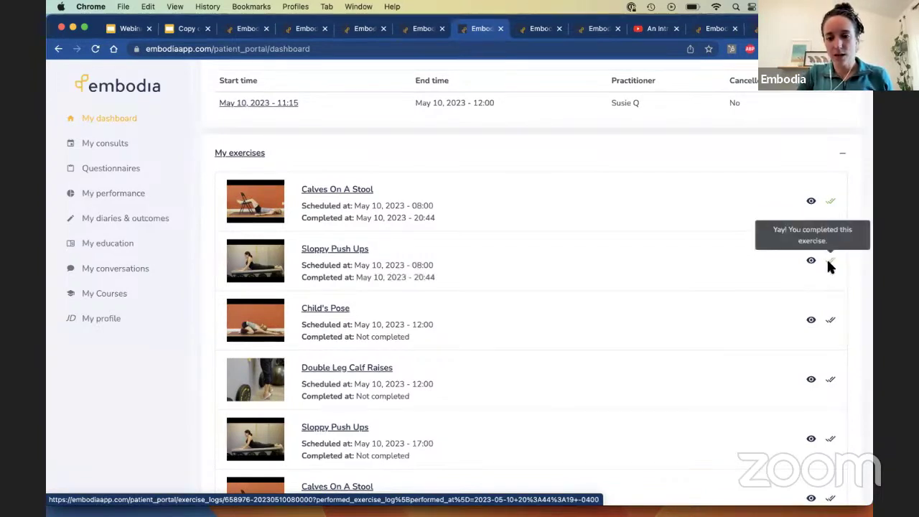
{"action": "left_click", "coordinate": [833, 321]}
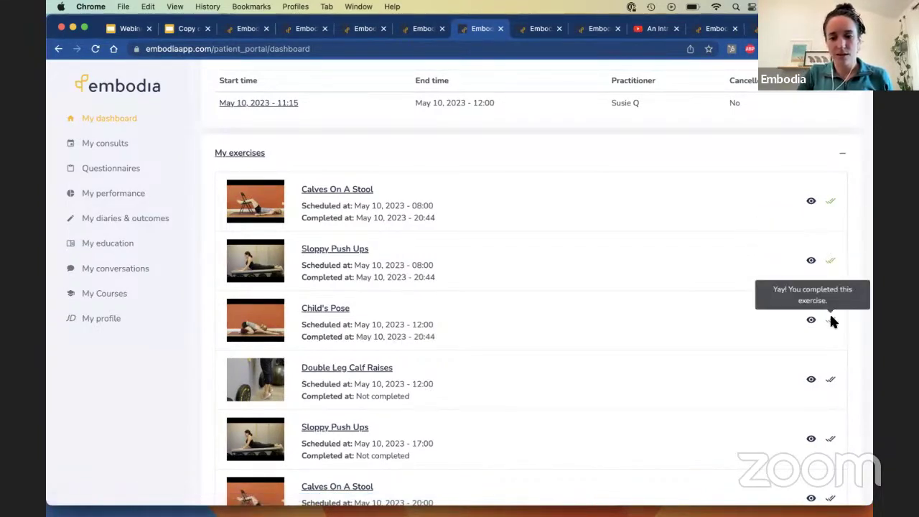
{"action": "left_click", "coordinate": [832, 380]}
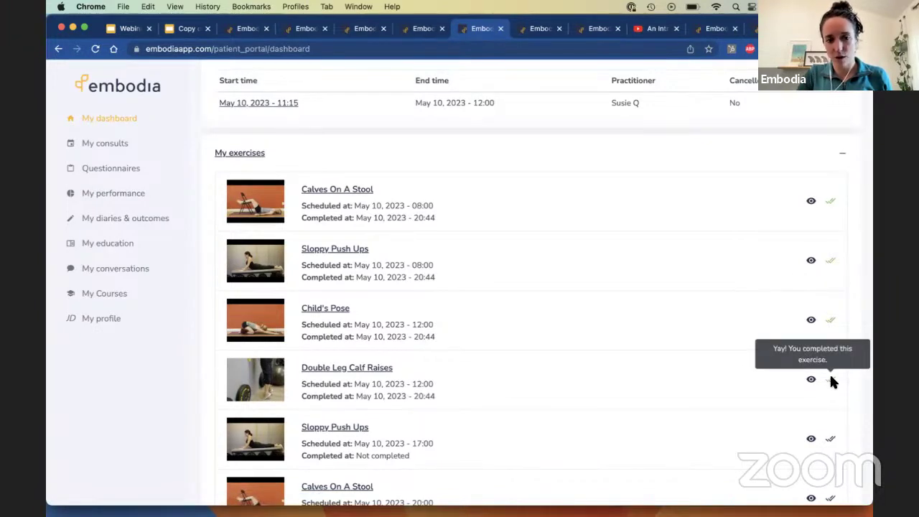
Review the remaining scheduled exercises on the dashboard and view the list of consults.
{"action": "scroll", "coordinate": [739, 379], "scroll_direction": "down", "scroll_amount": 2}
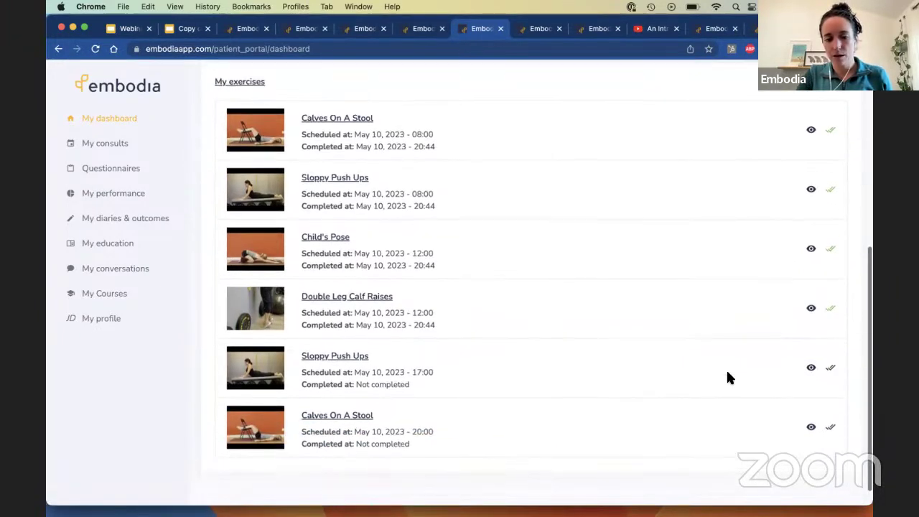
{"action": "scroll", "coordinate": [726, 371], "scroll_direction": "up", "scroll_amount": 2}
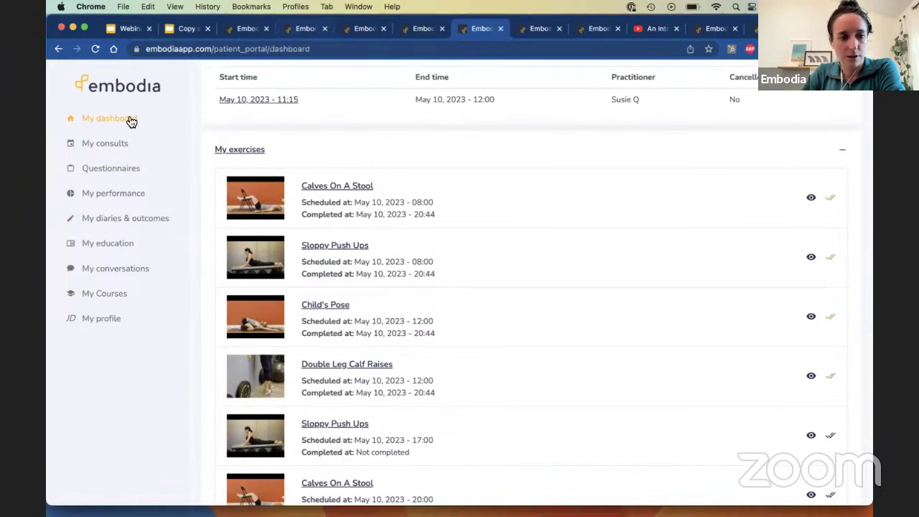
{"action": "left_click", "coordinate": [109, 149]}
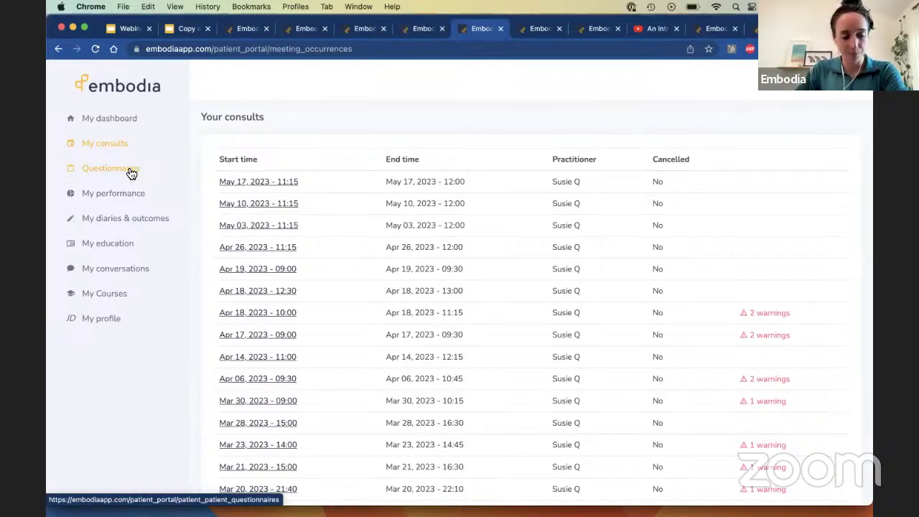
Open the uncompleted Depression Anxiety Stress Scales (DASS 21) questionnaire and answer its first six statements with 1, 1, 2, 2, 3 and 3.
{"action": "left_click", "coordinate": [128, 172]}
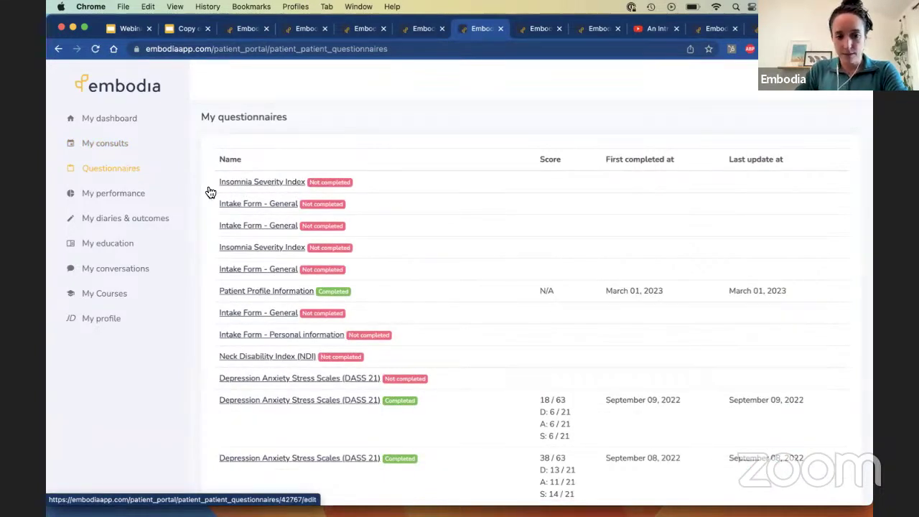
{"action": "scroll", "coordinate": [312, 265], "scroll_direction": "down", "scroll_amount": 1}
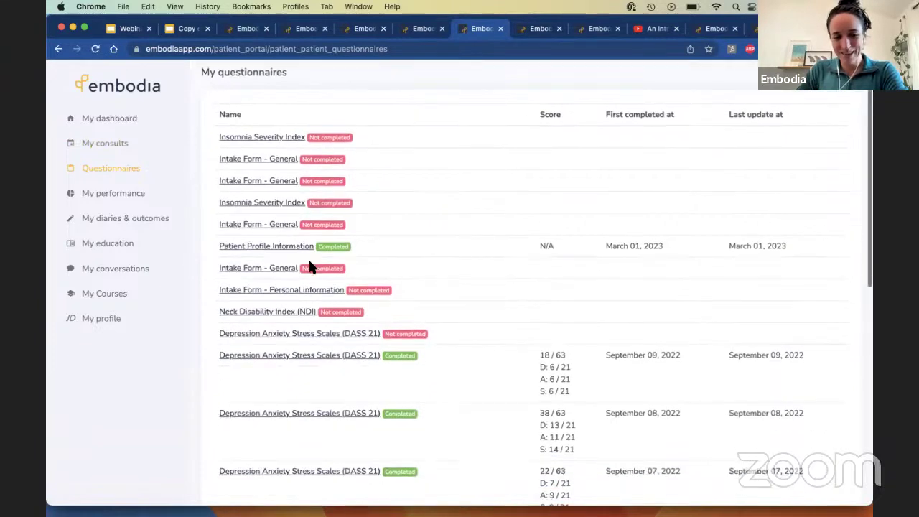
{"action": "left_click", "coordinate": [302, 336]}
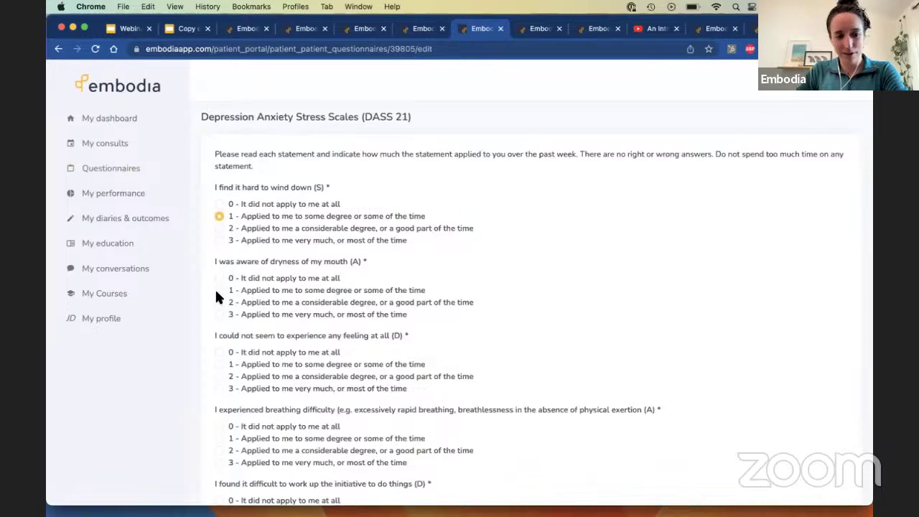
{"action": "left_click", "coordinate": [218, 375]}
{"action": "scroll", "coordinate": [219, 379], "scroll_direction": "down", "scroll_amount": 3}
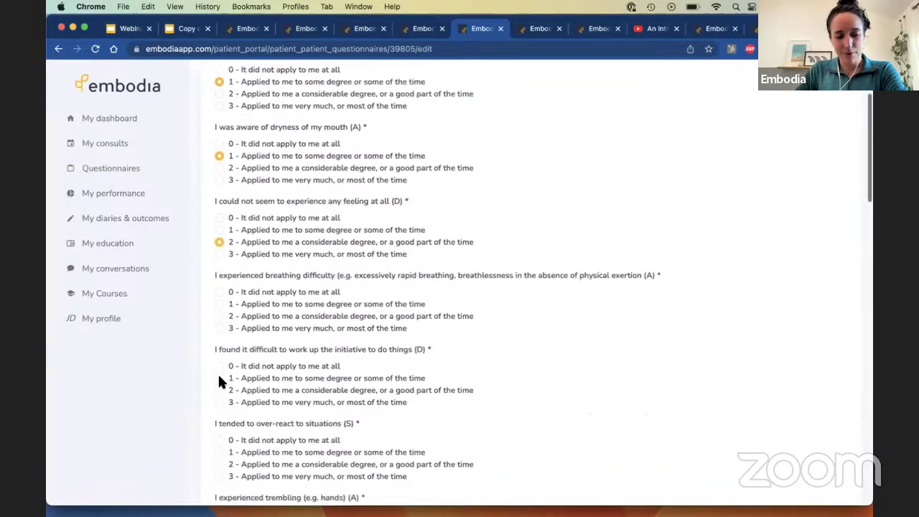
{"action": "left_click", "coordinate": [217, 316]}
{"action": "scroll", "coordinate": [216, 316], "scroll_direction": "down", "scroll_amount": 3}
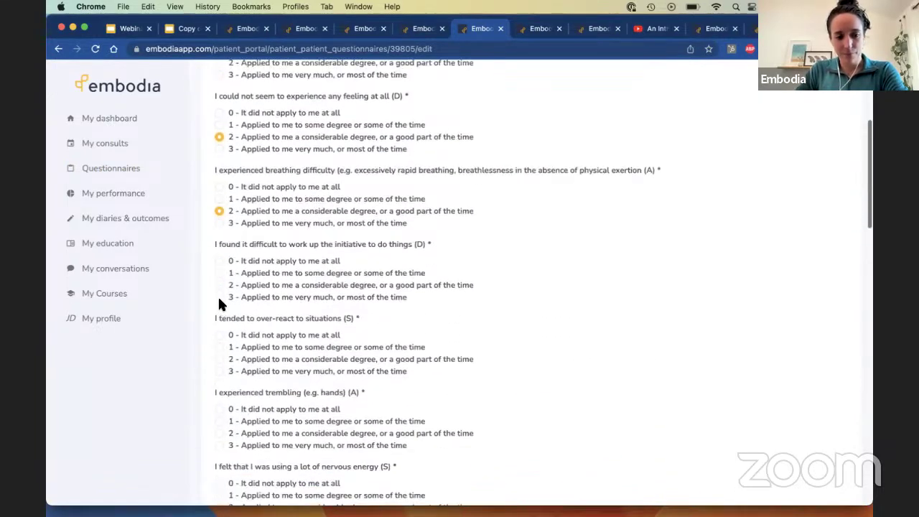
{"action": "left_click", "coordinate": [219, 296]}
{"action": "scroll", "coordinate": [219, 301], "scroll_direction": "down", "scroll_amount": 1}
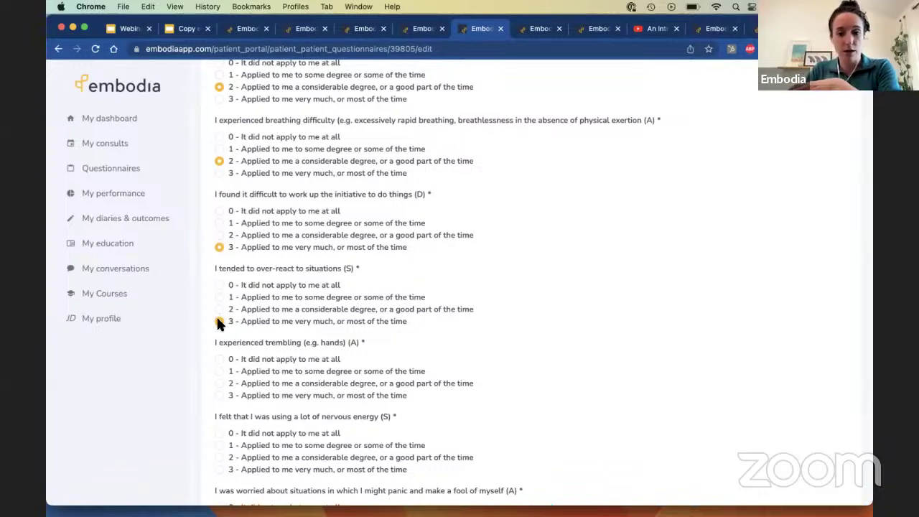
Answer the trembling and nervous energy statements with 2 and the statement about panicking and making a fool of myself with 3.
{"action": "scroll", "coordinate": [217, 320], "scroll_direction": "down", "scroll_amount": 2}
{"action": "left_click", "coordinate": [218, 312]}
{"action": "scroll", "coordinate": [218, 316], "scroll_direction": "down", "scroll_amount": 2}
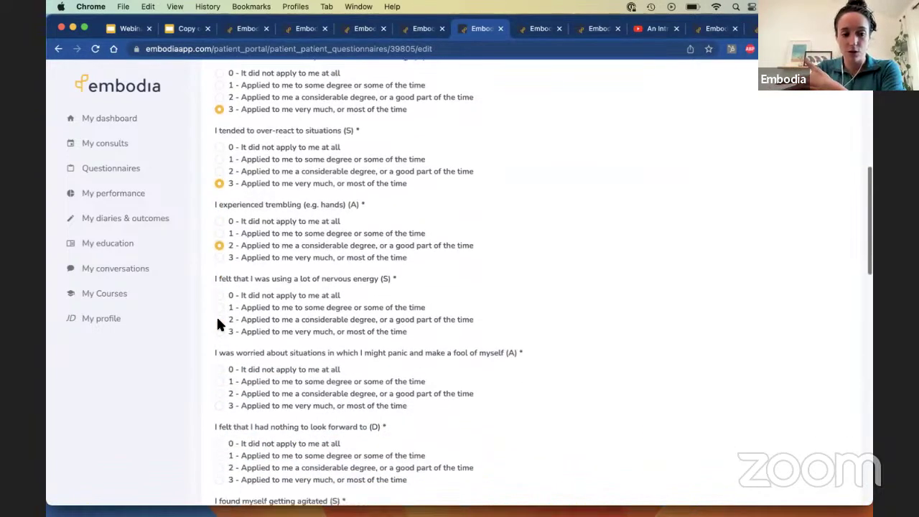
{"action": "left_click", "coordinate": [219, 319]}
{"action": "scroll", "coordinate": [219, 320], "scroll_direction": "down", "scroll_amount": 3}
{"action": "left_click", "coordinate": [219, 241]}
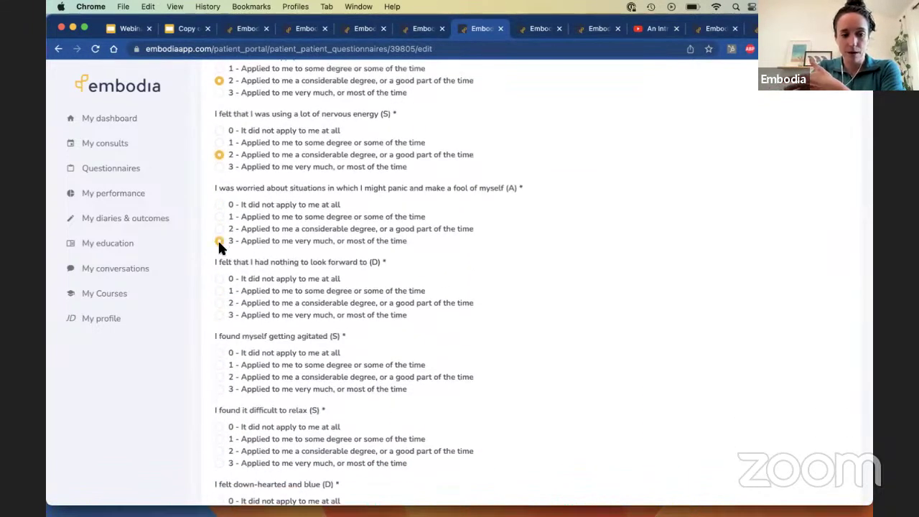
Try to submit the partly answered DASS 21 questionnaire.
{"action": "scroll", "coordinate": [219, 246], "scroll_direction": "down", "scroll_amount": 10}
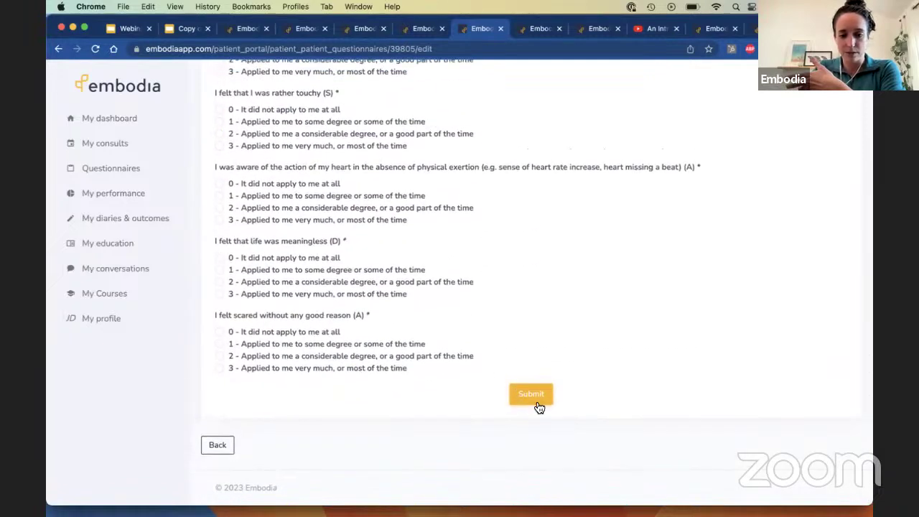
{"action": "left_click", "coordinate": [531, 394]}
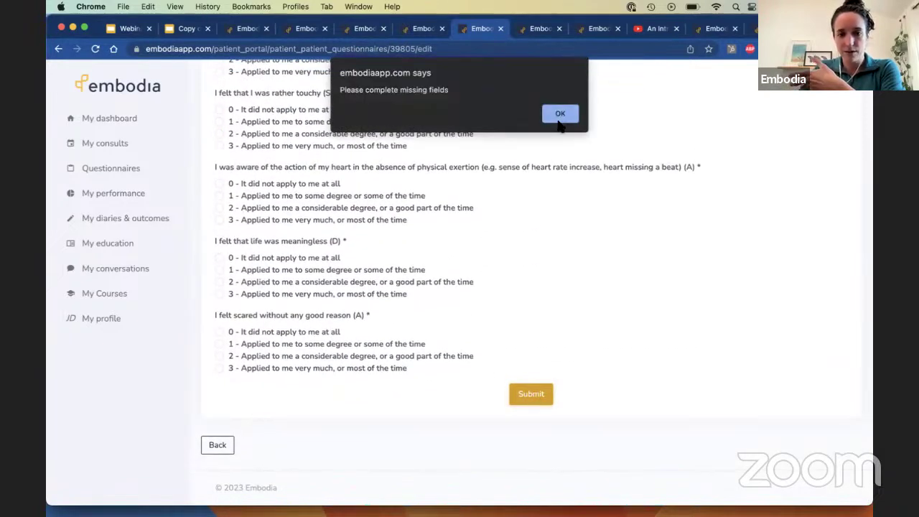
{"action": "left_click", "coordinate": [559, 116]}
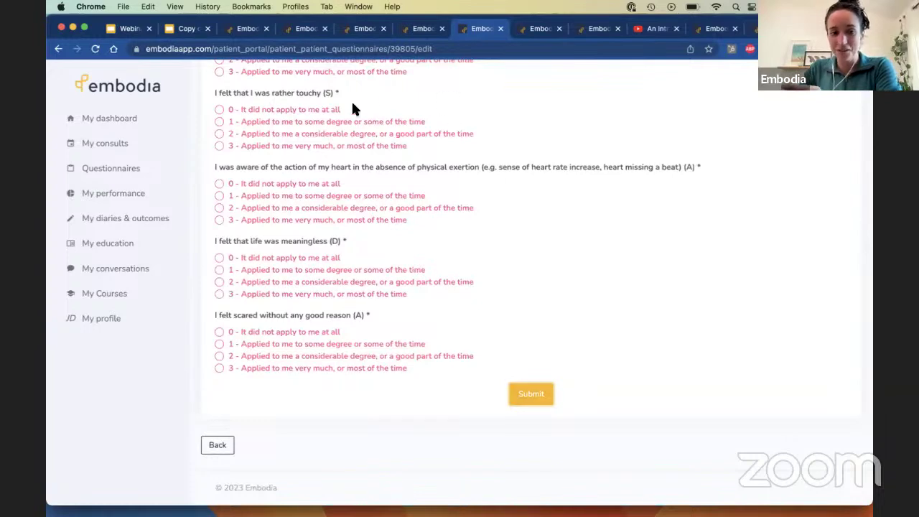
{"action": "scroll", "coordinate": [350, 155], "scroll_direction": "up", "scroll_amount": 2}
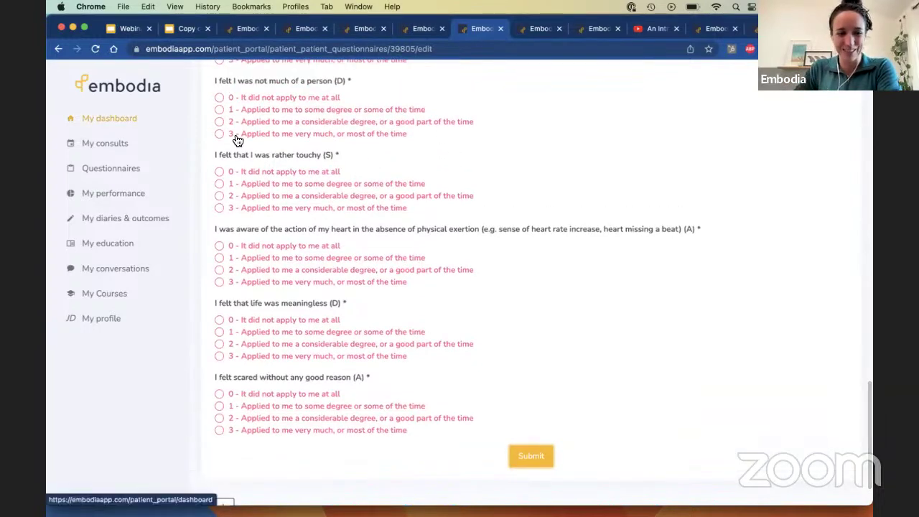
Open the Low back program in the performance section and view its summary and exercise logs.
{"action": "left_click", "coordinate": [113, 195]}
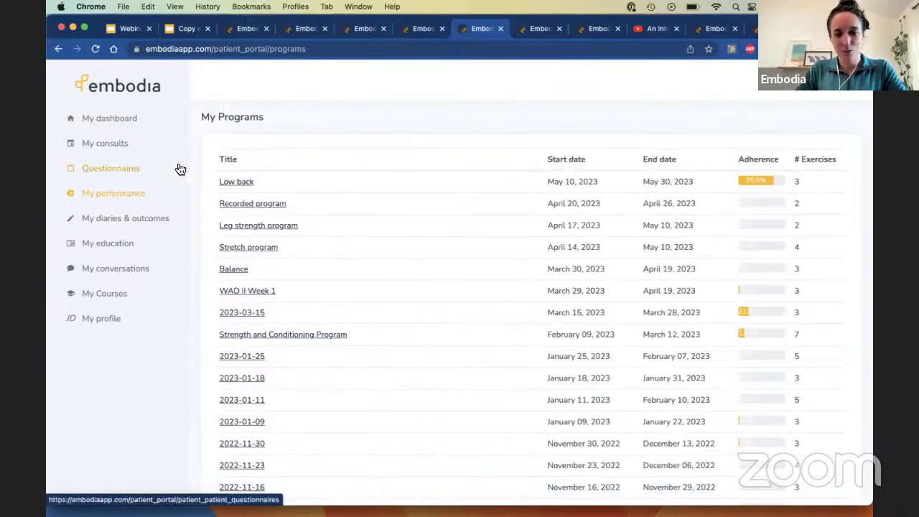
{"action": "scroll", "coordinate": [288, 150], "scroll_direction": "down", "scroll_amount": 1}
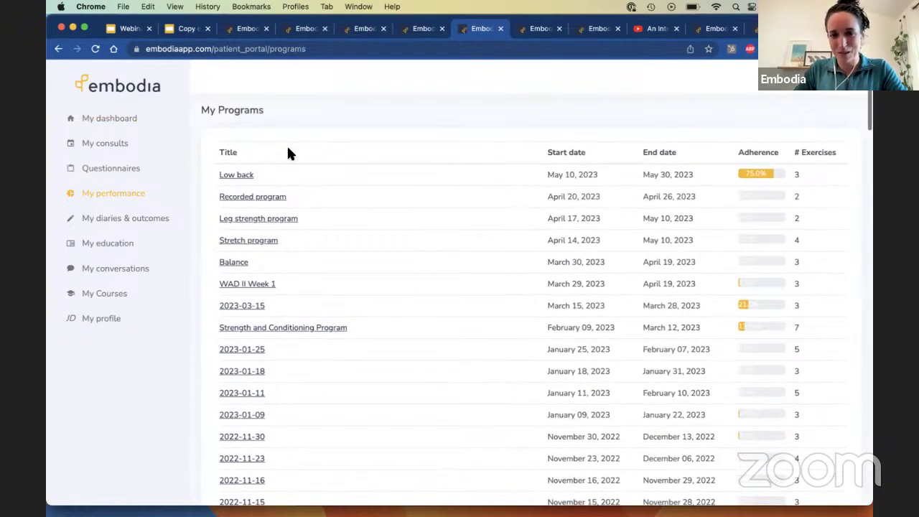
{"action": "left_click", "coordinate": [241, 175]}
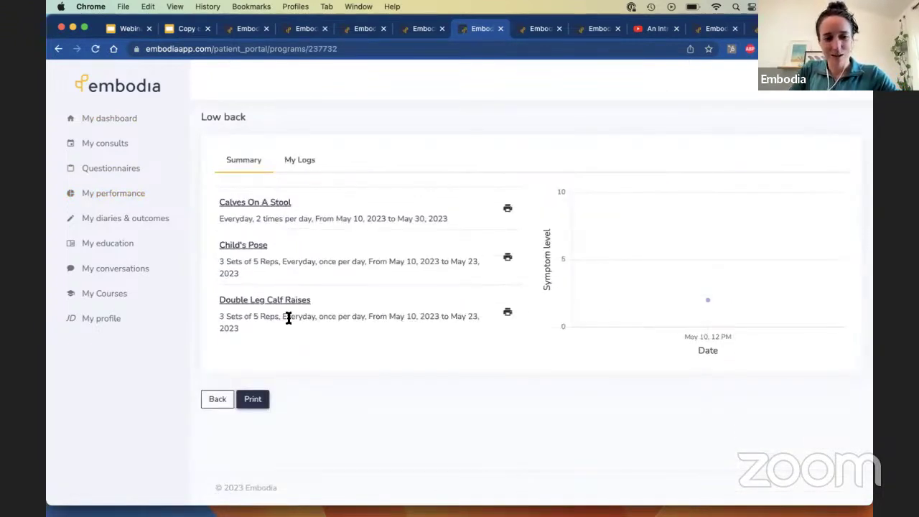
{"action": "left_click", "coordinate": [302, 164]}
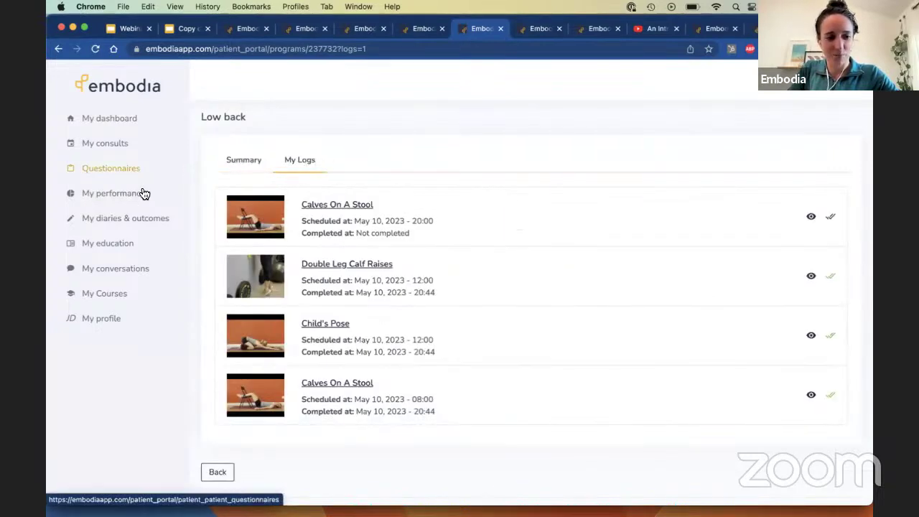
Add a progress diary entry reading "Felt pretty good today. Went for a walk." and share it with the practitioner.
{"action": "left_click", "coordinate": [127, 224]}
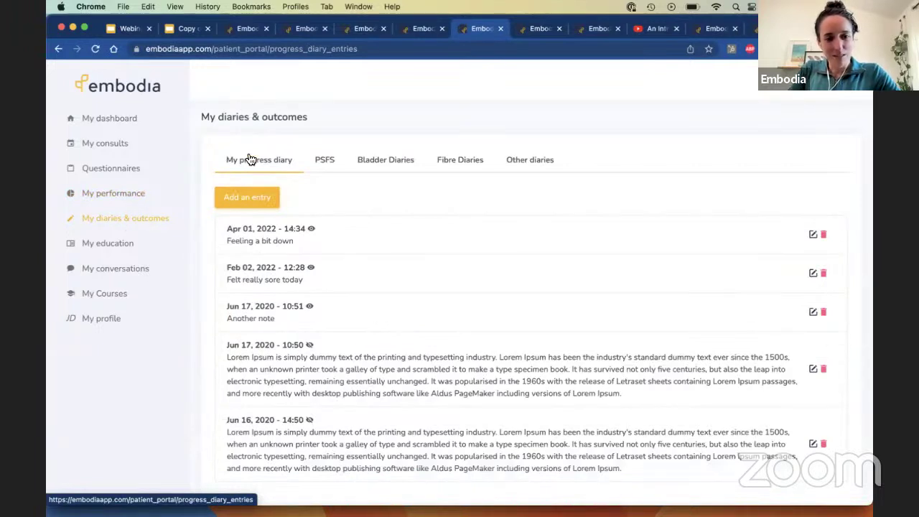
{"action": "left_click", "coordinate": [245, 201]}
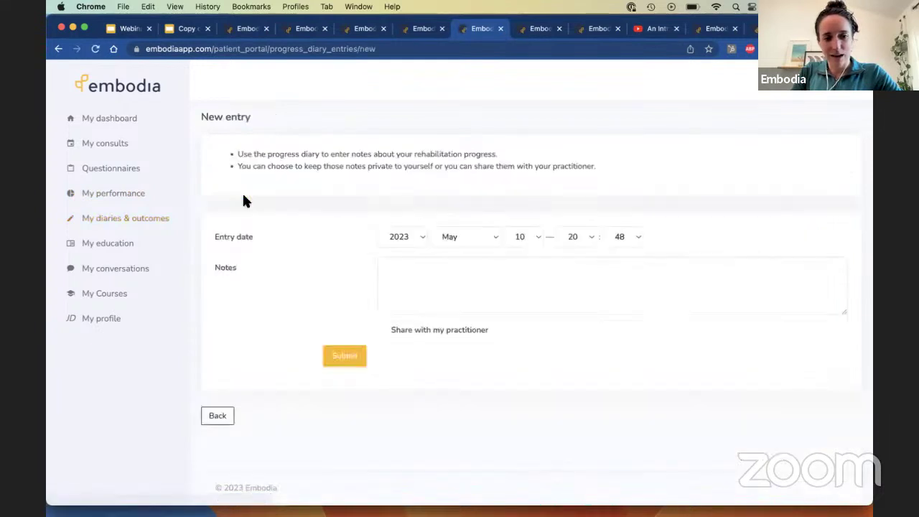
{"action": "left_click", "coordinate": [444, 275]}
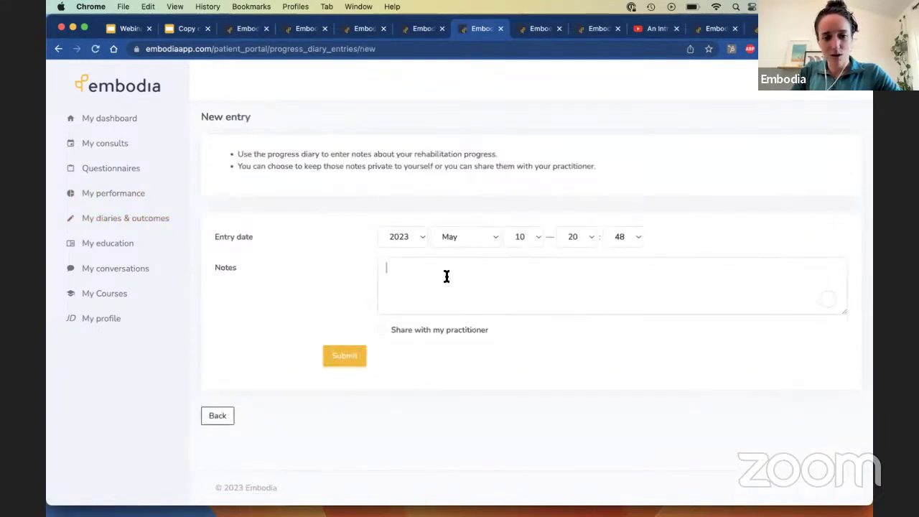
{"action": "type", "text": "Felt pretty g"}
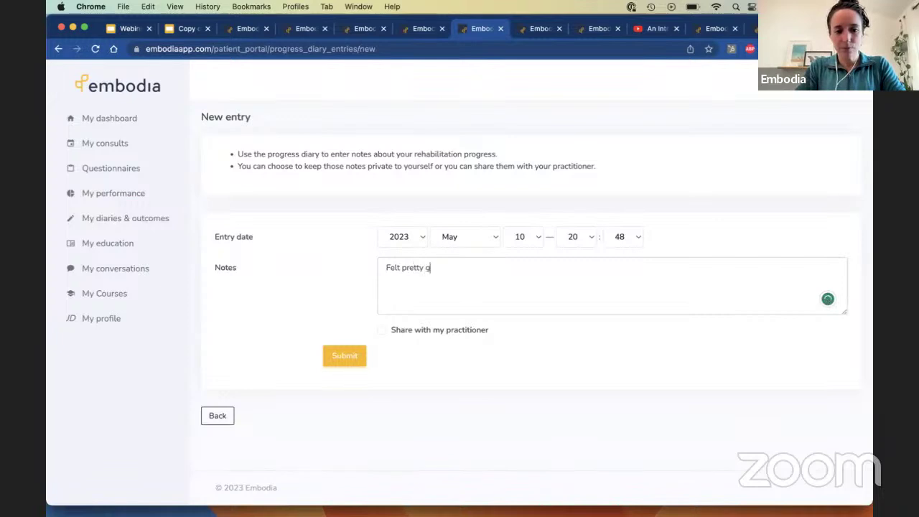
{"action": "type", "text": "ood today. Went for "}
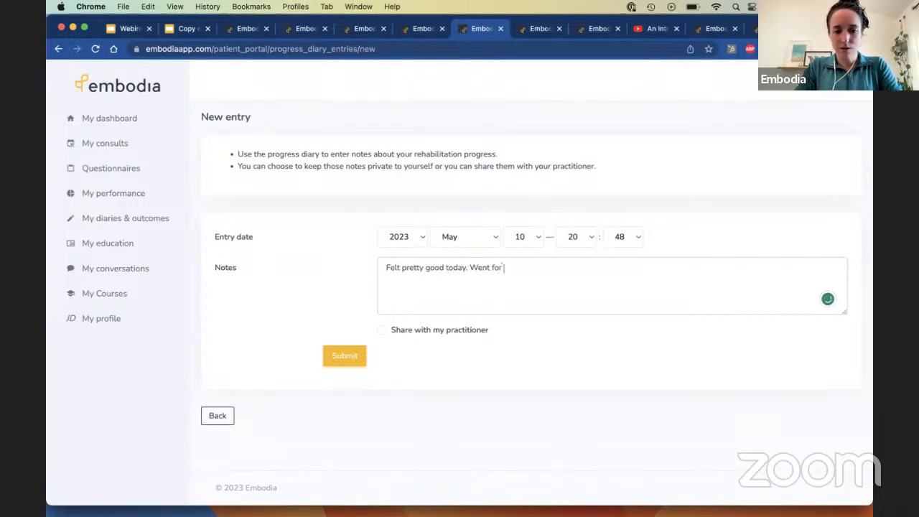
{"action": "type", "text": "a walk."}
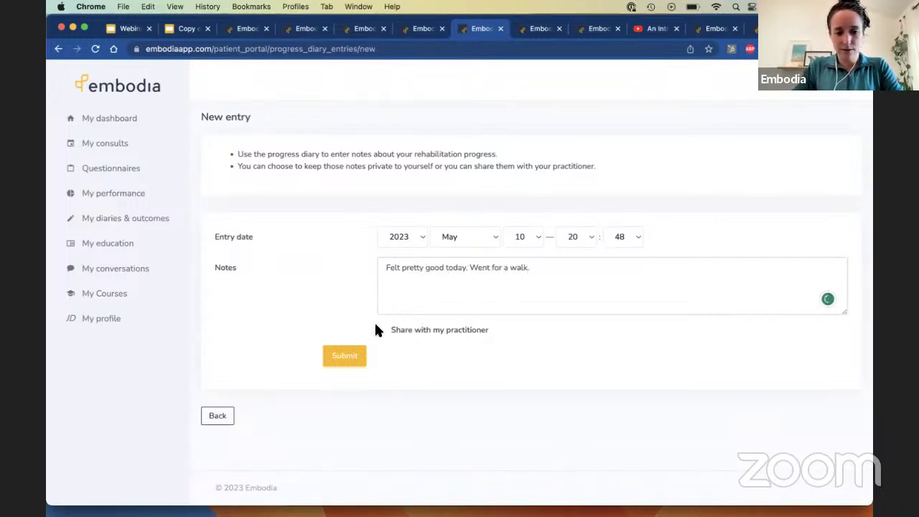
{"action": "left_click", "coordinate": [380, 329]}
{"action": "left_click", "coordinate": [345, 356]}
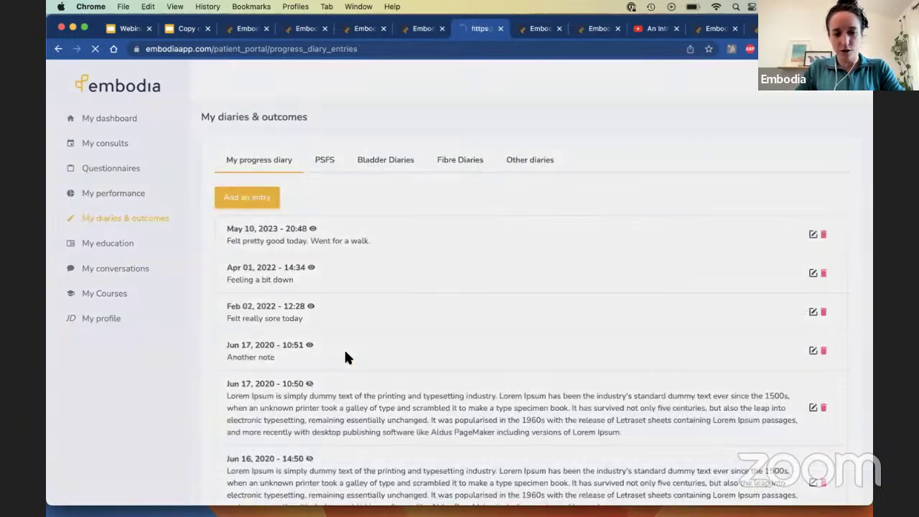
Look through the PSFS, bladder, fibre and other diaries in the diaries and outcomes section.
{"action": "left_click", "coordinate": [458, 173]}
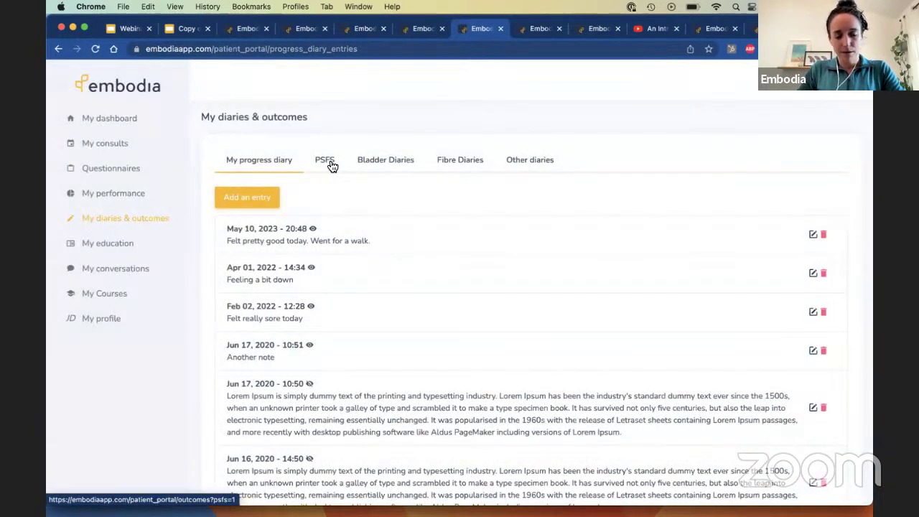
{"action": "left_click", "coordinate": [331, 164]}
{"action": "left_click", "coordinate": [381, 161]}
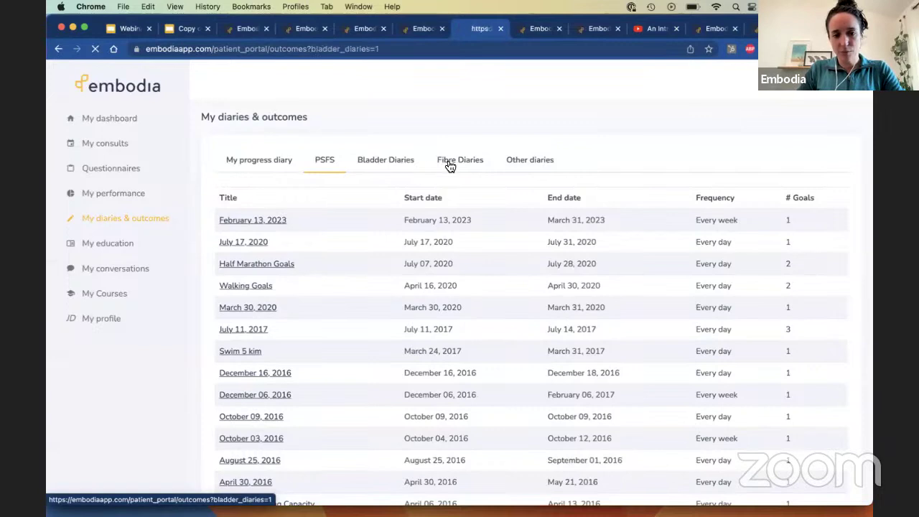
{"action": "left_click", "coordinate": [450, 162]}
{"action": "left_click", "coordinate": [529, 162]}
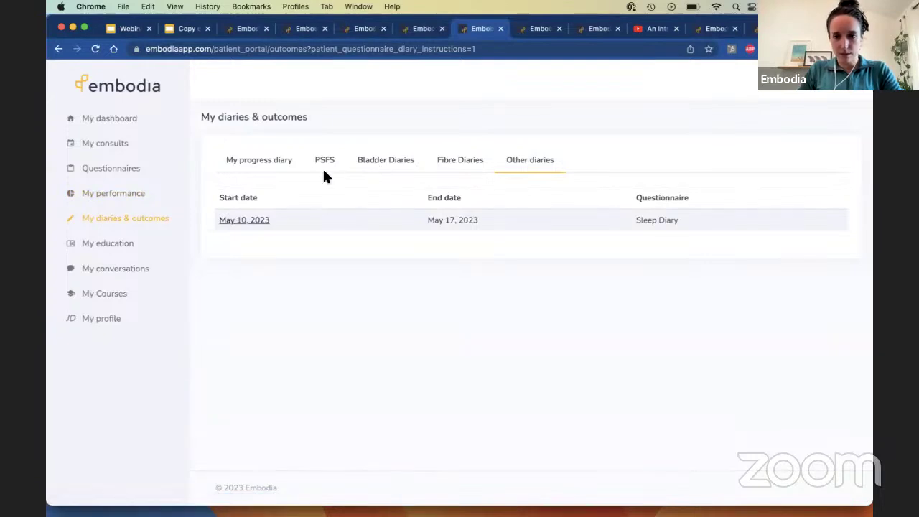
View the shared education article "Pain Education 5: Pain Education: Pain without an Injury" and return to the education list.
{"action": "left_click", "coordinate": [107, 244]}
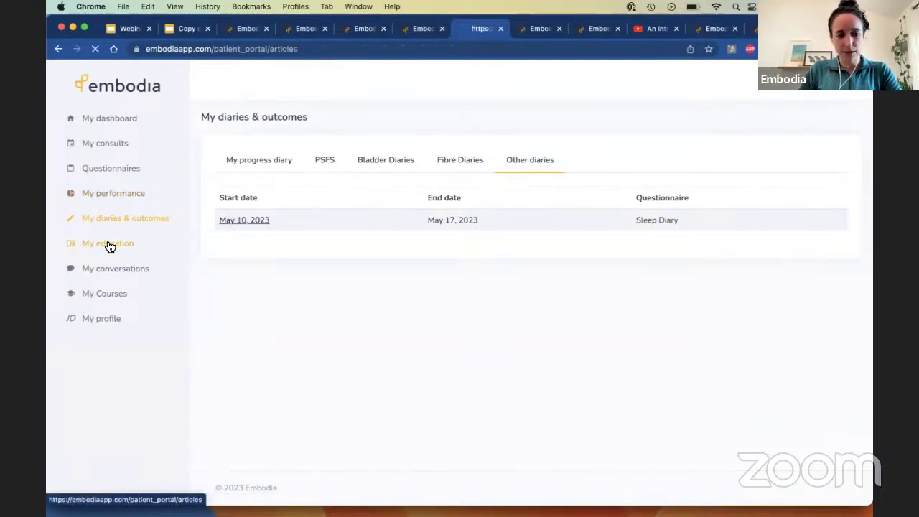
{"action": "left_click", "coordinate": [280, 167]}
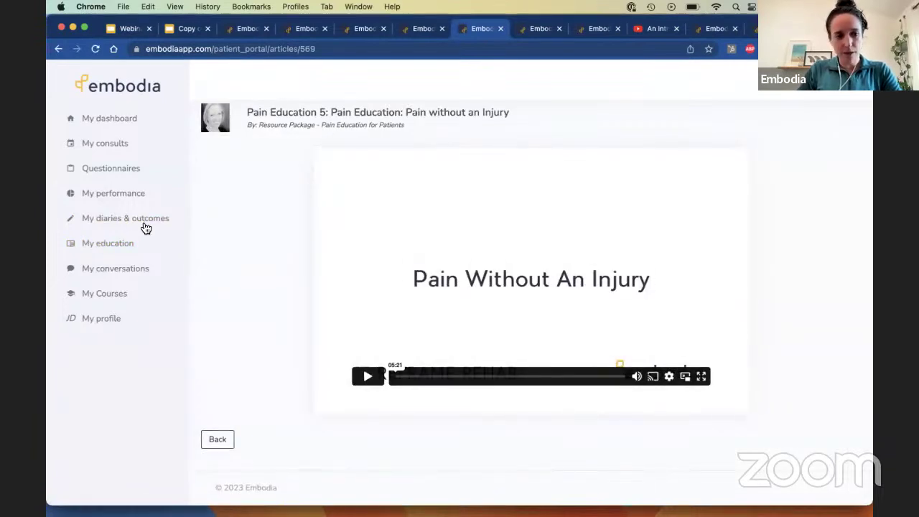
{"action": "left_click", "coordinate": [119, 246]}
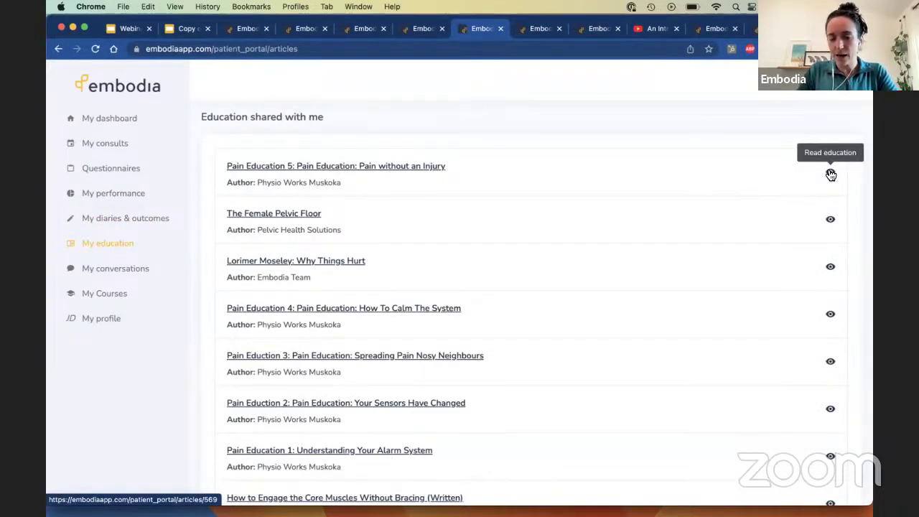
Open the latest "How do I do this" conversation and send a message greeting the practitioner and saying "I need some help".
{"action": "left_click", "coordinate": [97, 279]}
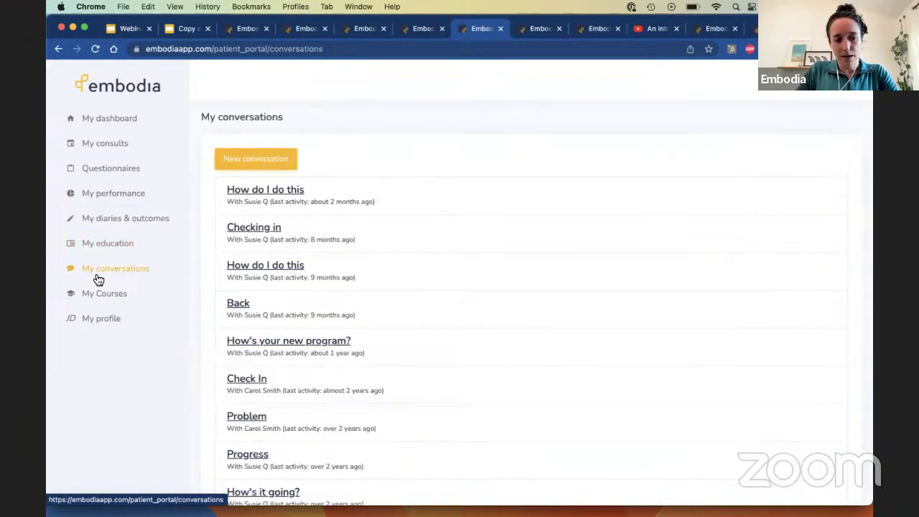
{"action": "left_click", "coordinate": [266, 190]}
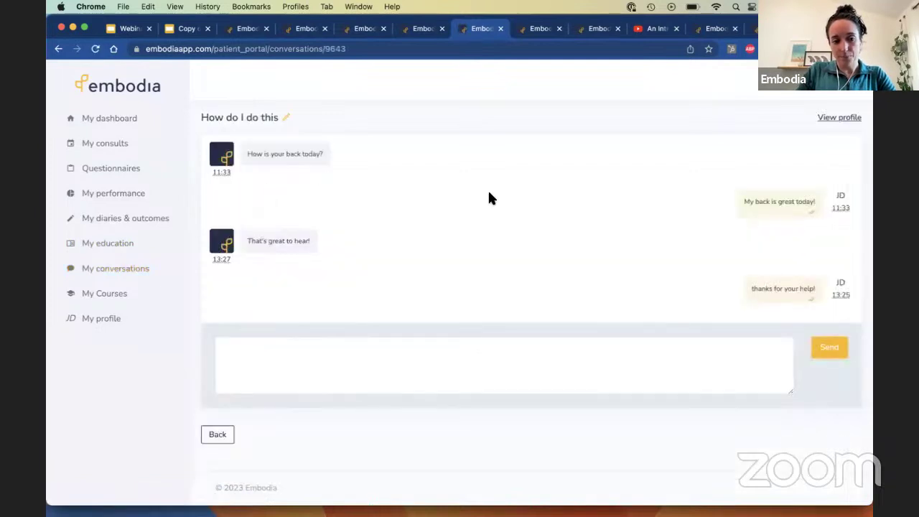
{"action": "left_click", "coordinate": [545, 375]}
{"action": "type", "text": "H"}
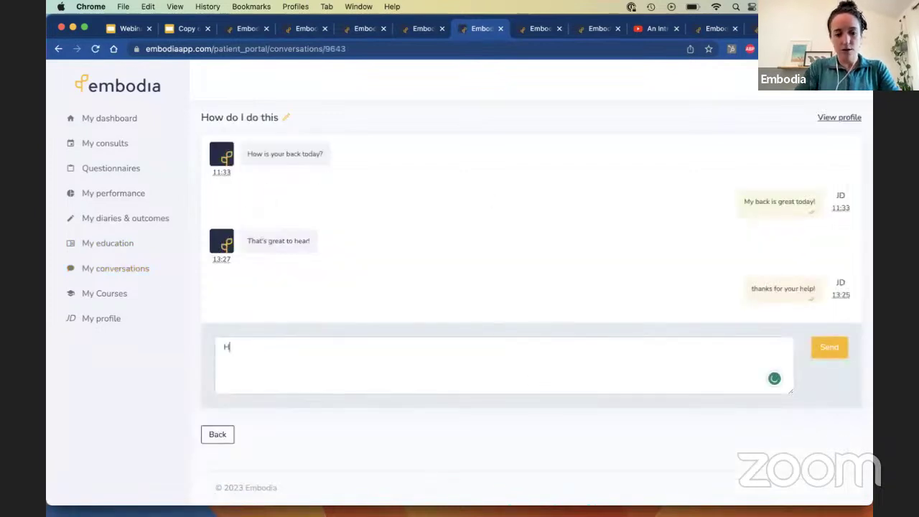
{"action": "type", "text": "i Susie! I "}
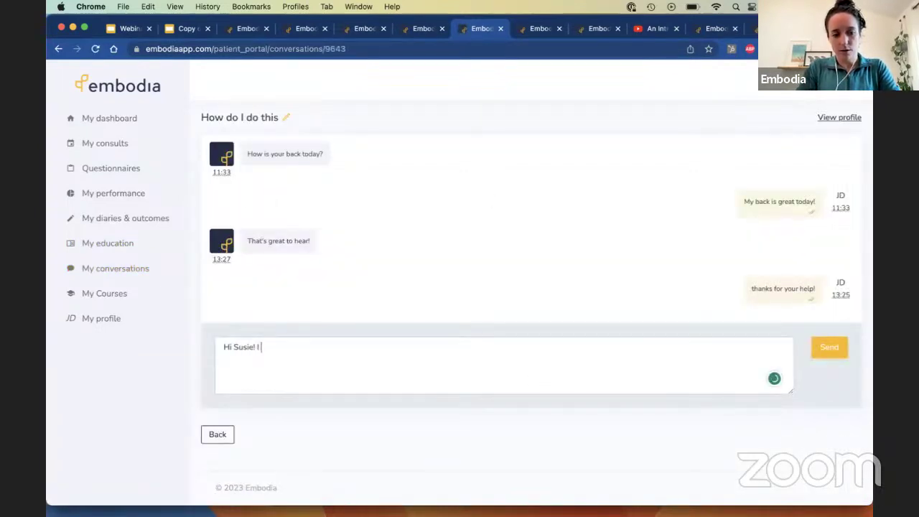
{"action": "type", "text": "need some h"}
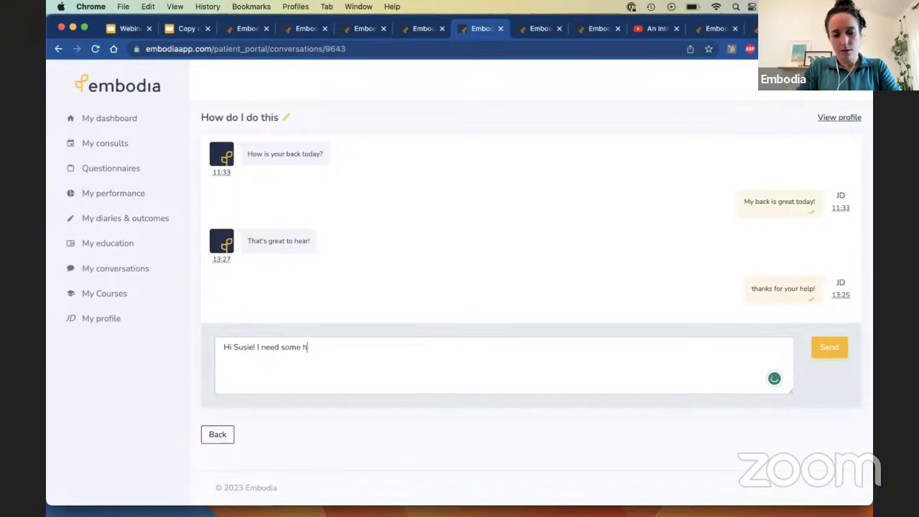
{"action": "type", "text": "elp"}
{"action": "left_click", "coordinate": [844, 349]}
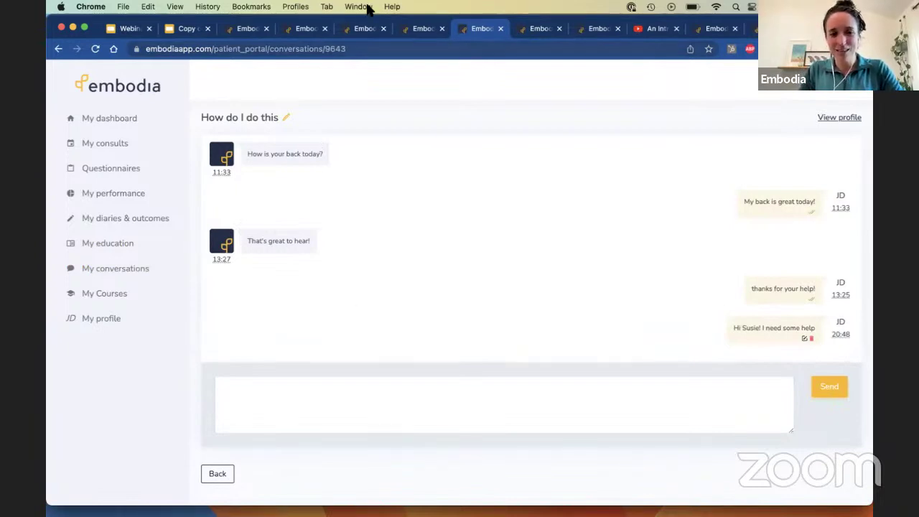
View the patient's courses and profile information, including the available default video quality options.
{"action": "left_click", "coordinate": [108, 295]}
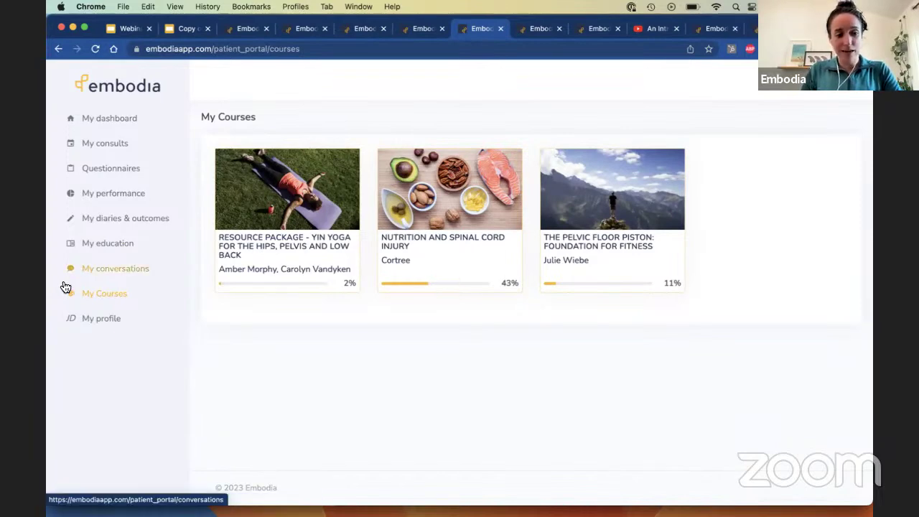
{"action": "left_click", "coordinate": [89, 323]}
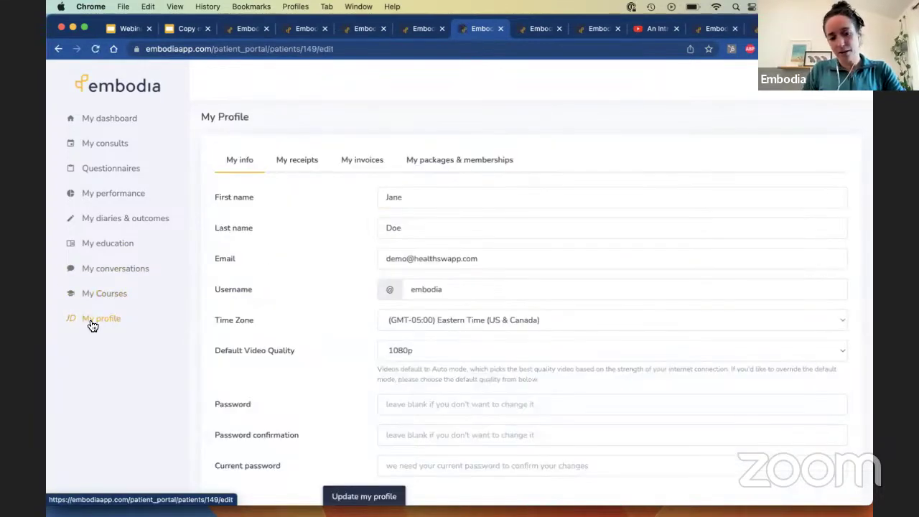
{"action": "scroll", "coordinate": [237, 287], "scroll_direction": "down", "scroll_amount": 2}
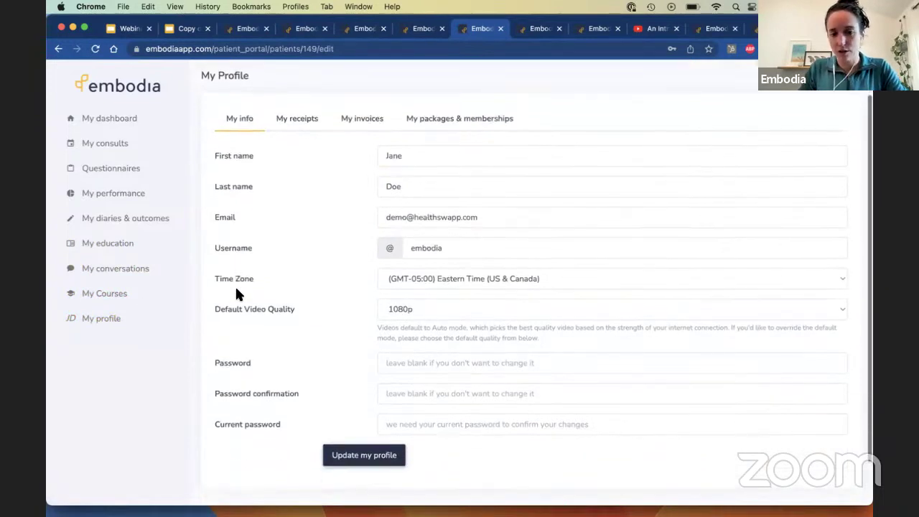
{"action": "left_click", "coordinate": [409, 299]}
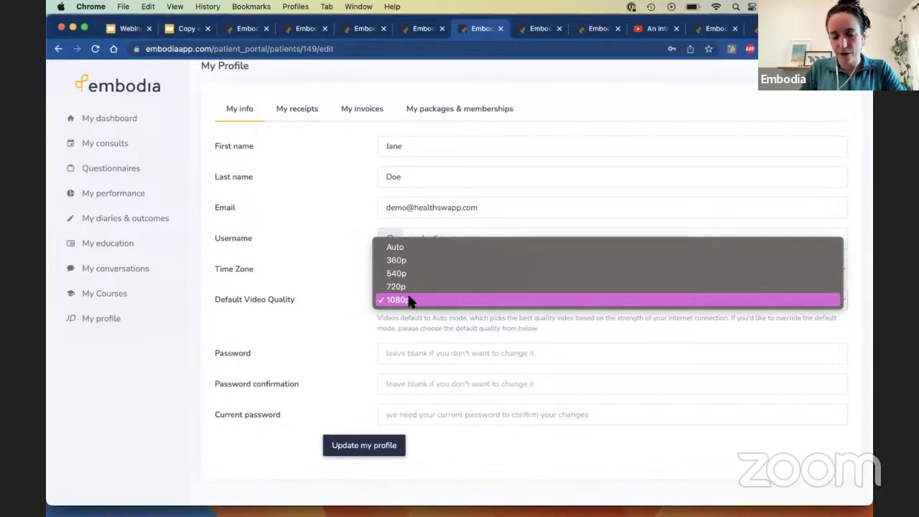
{"action": "left_click", "coordinate": [338, 317]}
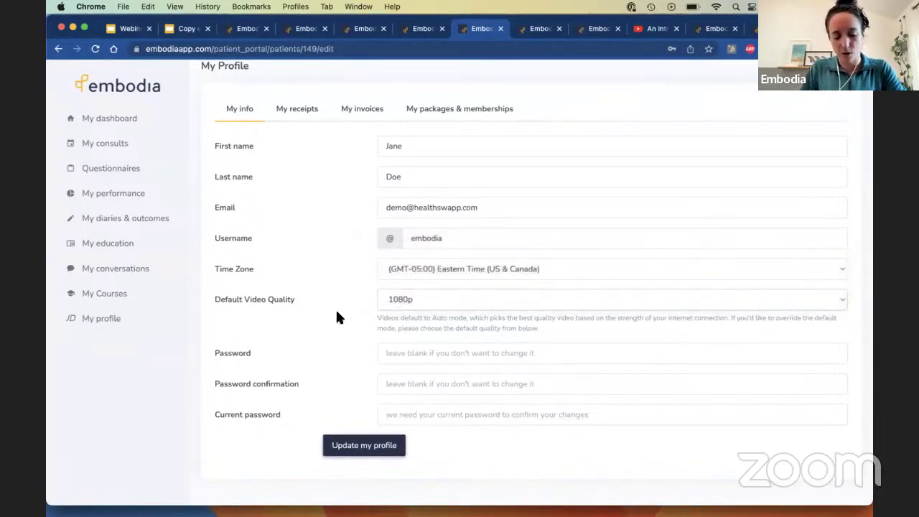
Look through the receipts, invoices, and packages and memberships in the patient's profile.
{"action": "left_click", "coordinate": [308, 110]}
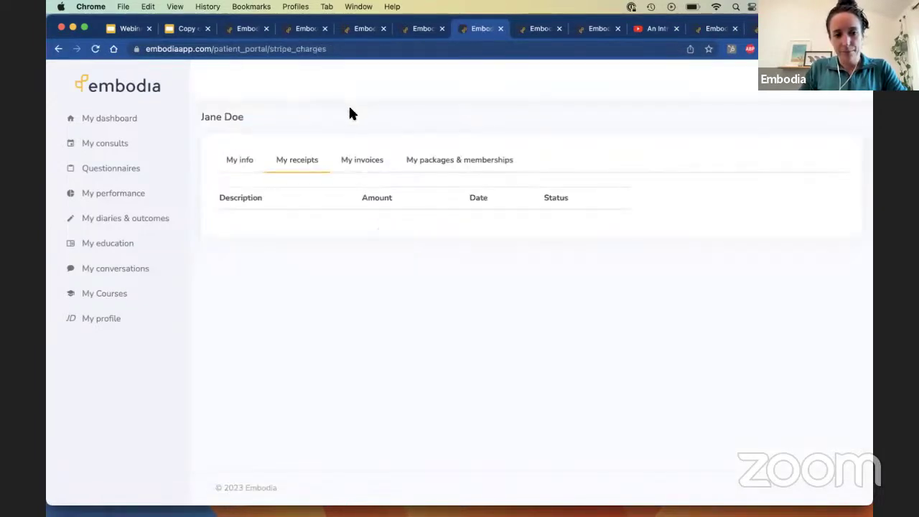
{"action": "left_click", "coordinate": [364, 161]}
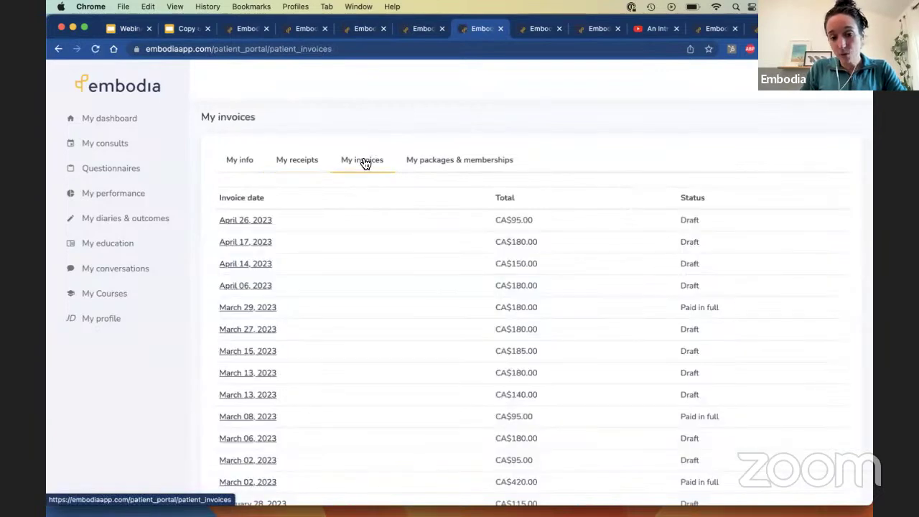
{"action": "left_click", "coordinate": [424, 161]}
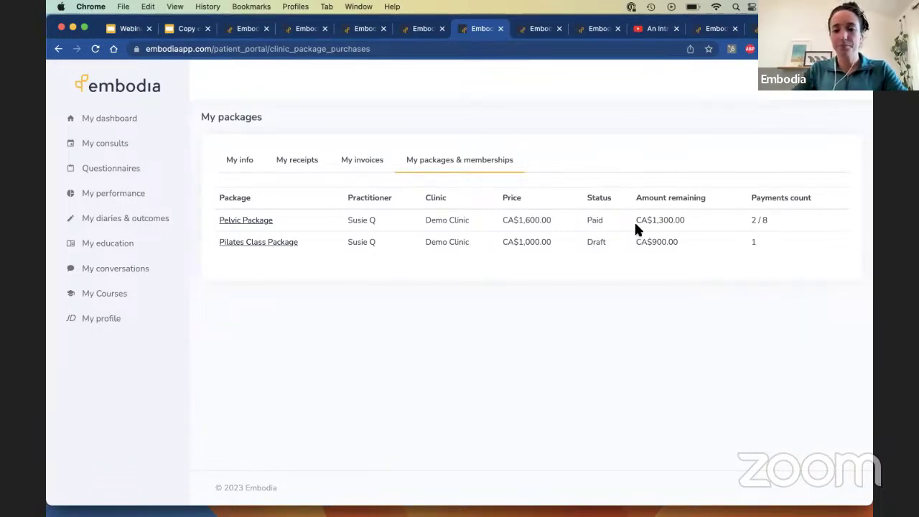
Switch to the practitioner site and open the colleague invitations page, signing in with the practitioner's saved email and password.
{"action": "left_click", "coordinate": [694, 32]}
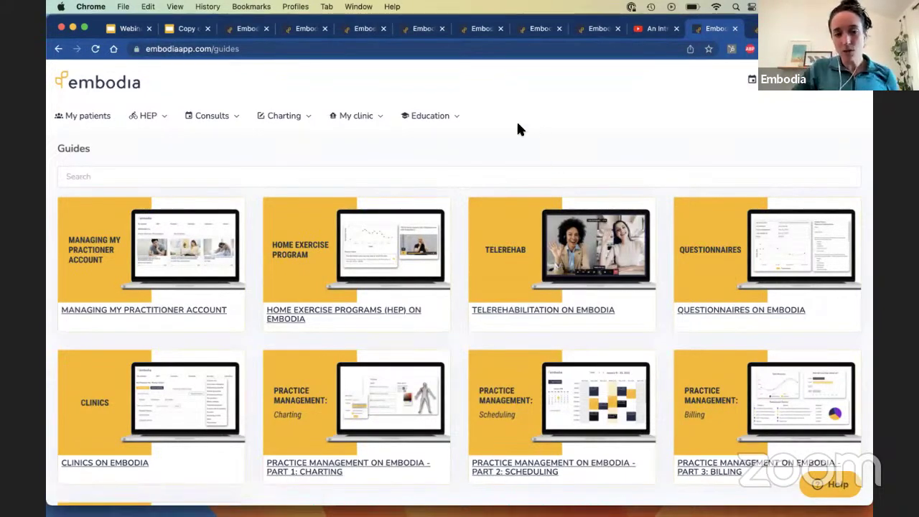
{"action": "left_click", "coordinate": [378, 115]}
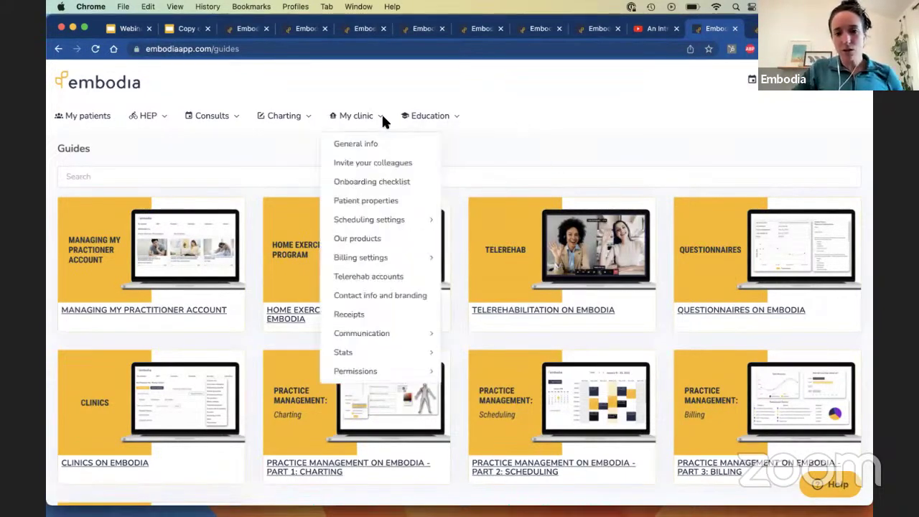
{"action": "left_click", "coordinate": [358, 155]}
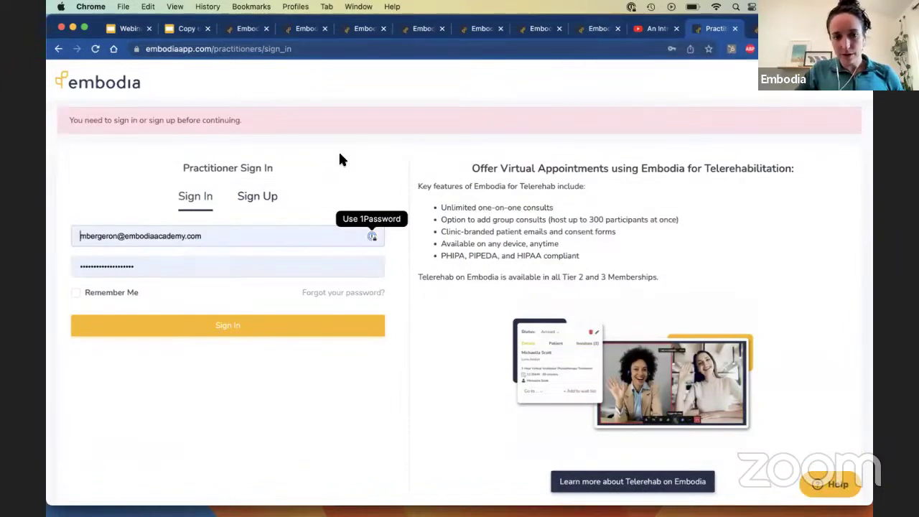
{"action": "left_click", "coordinate": [208, 237]}
{"action": "key", "text": "super+a"}
{"action": "type", "text": "maa"}
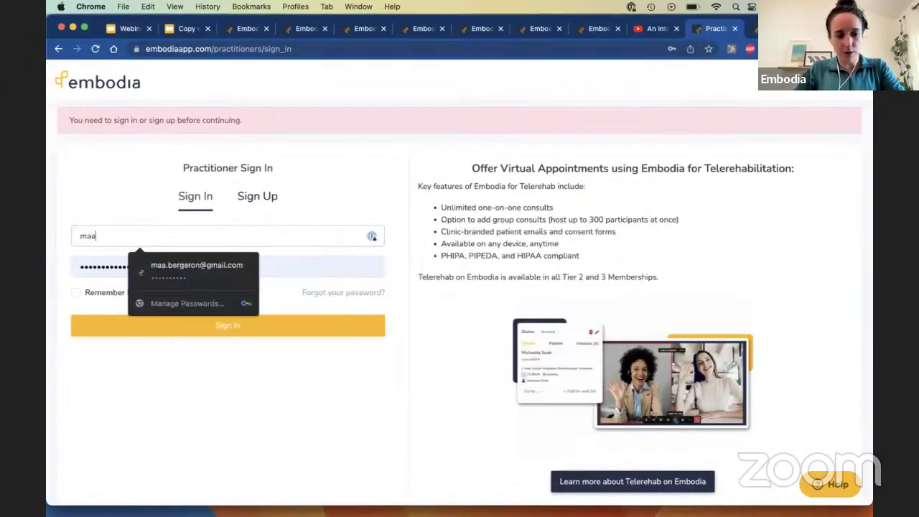
{"action": "key", "text": "Down"}
{"action": "key", "text": "Return"}
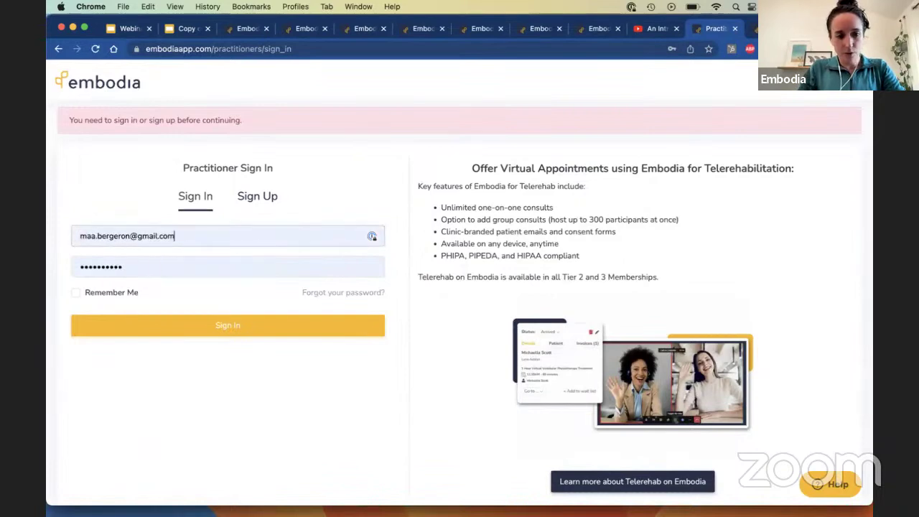
{"action": "key", "text": "Return"}
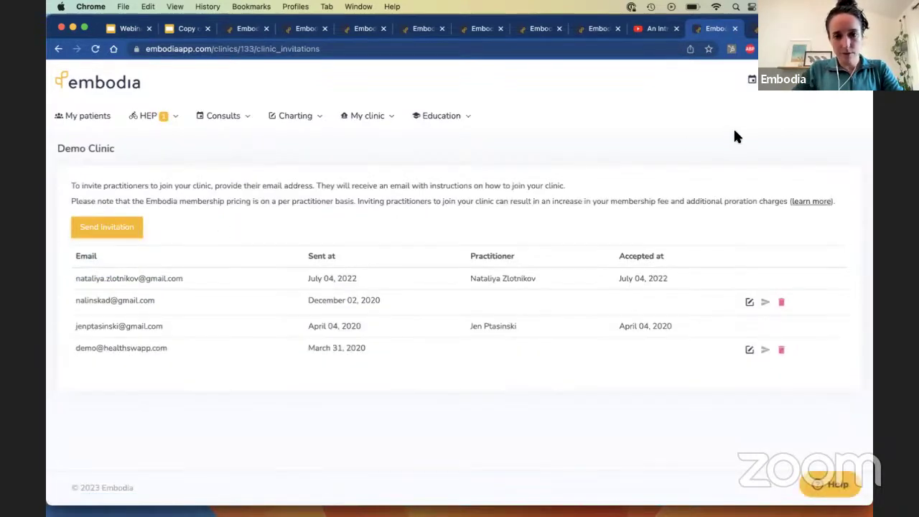
Reopen the clinic's colleague invitations page, view the form for sending an invitation, and close it without submitting.
{"action": "left_click", "coordinate": [379, 118]}
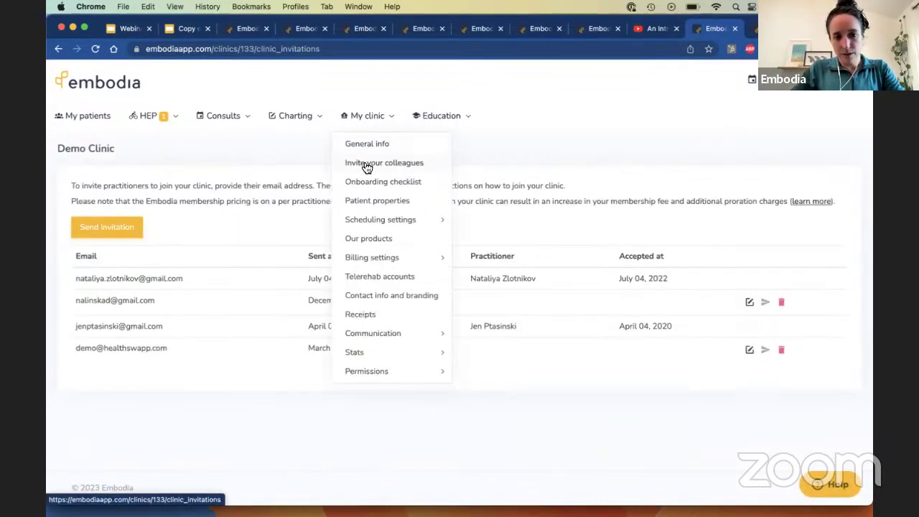
{"action": "left_click", "coordinate": [366, 164]}
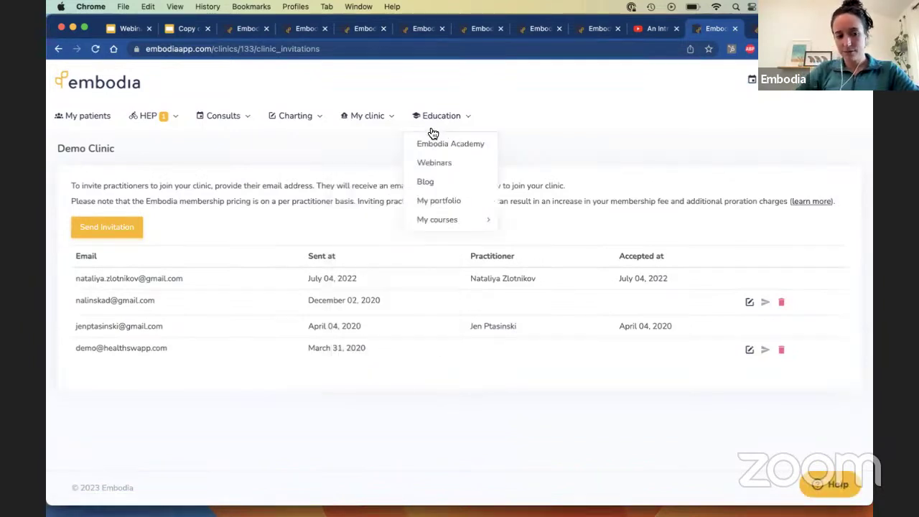
{"action": "left_click", "coordinate": [107, 227]}
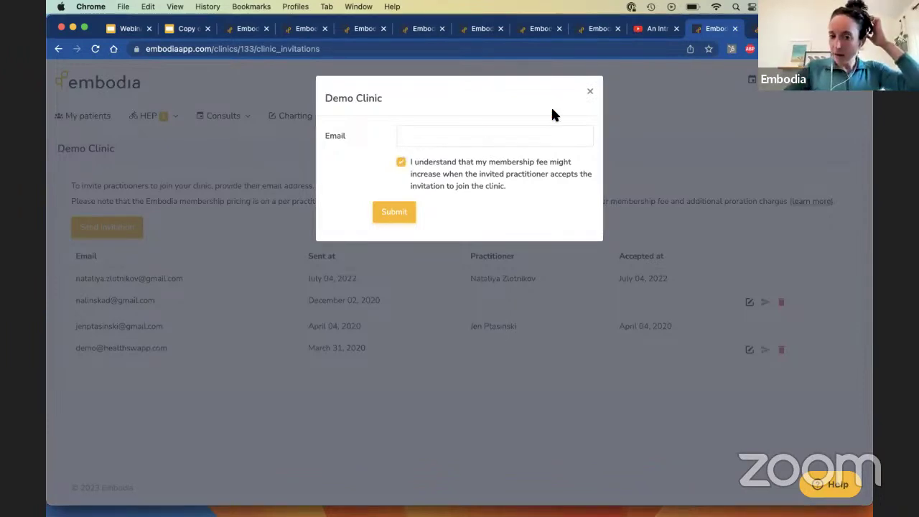
{"action": "left_click", "coordinate": [589, 91]}
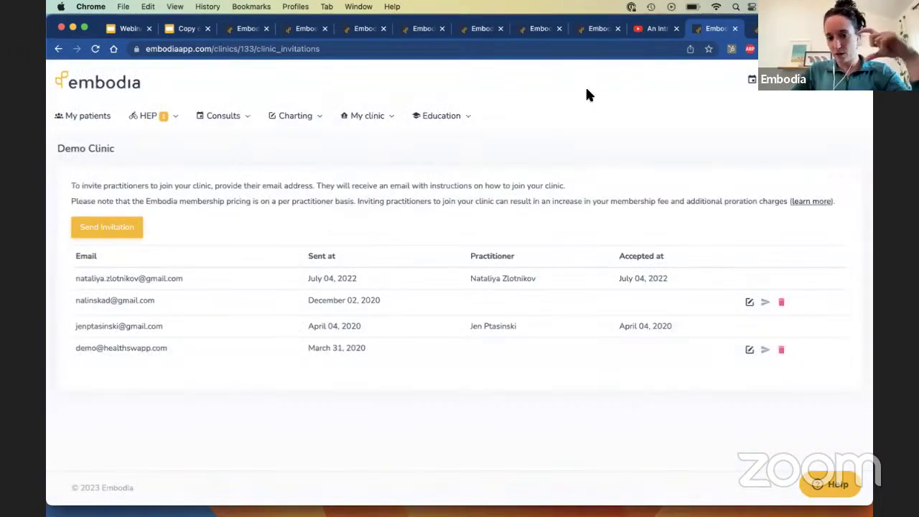
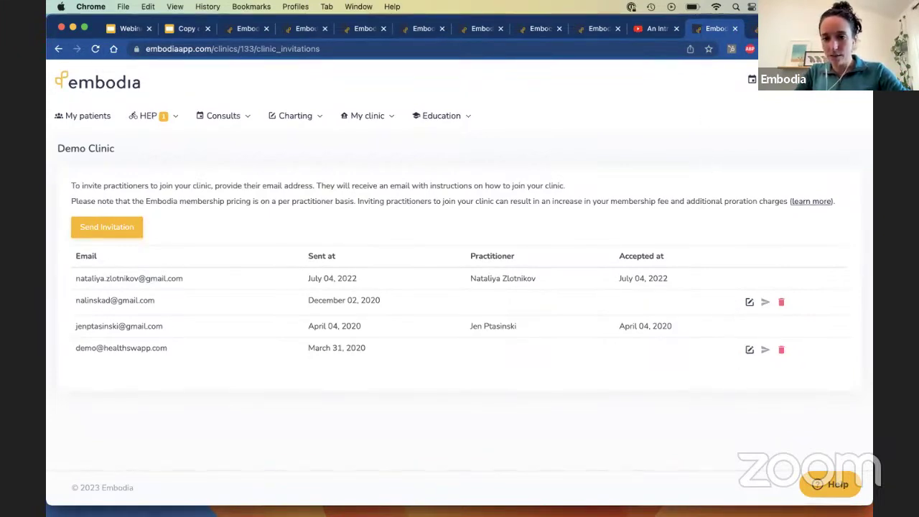
View the "Meet with Embodia" booking page at meetings.hubspot.com/embodia/round-robin-meeting in a new tab and return to the clinic invitations.
{"action": "key", "text": "super+t"}
{"action": "left_click", "coordinate": [181, 66]}
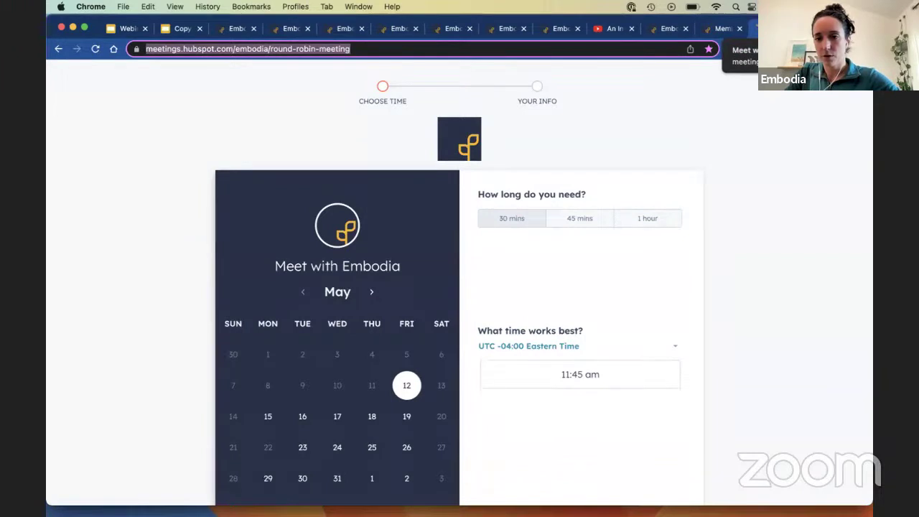
{"action": "left_click", "coordinate": [740, 28]}
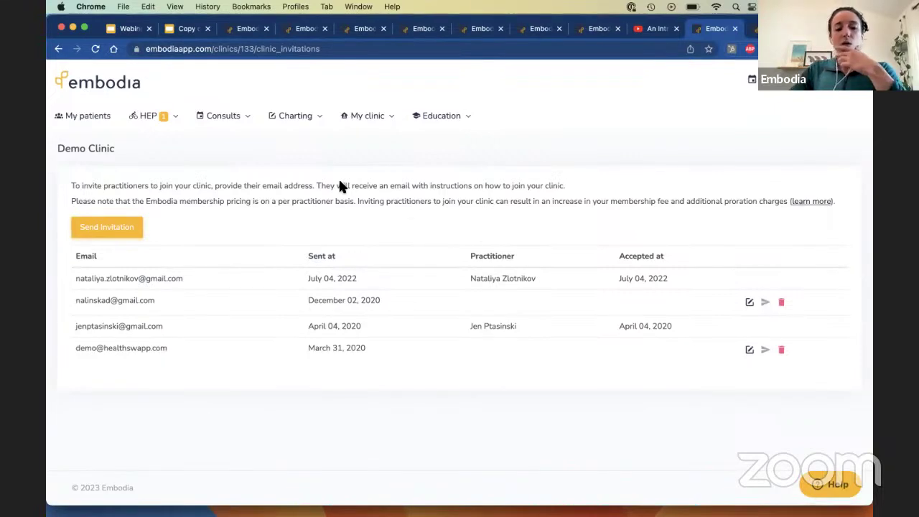
Start a new exercise upload from the HEP exercise library and set its sharing to accessible to my clinics.
{"action": "mouse_move", "coordinate": [264, 126]}
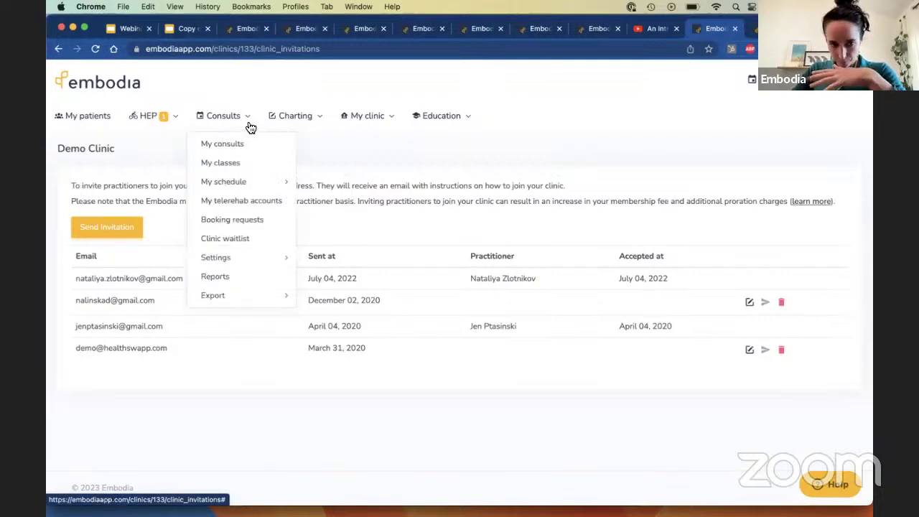
{"action": "mouse_move", "coordinate": [174, 119]}
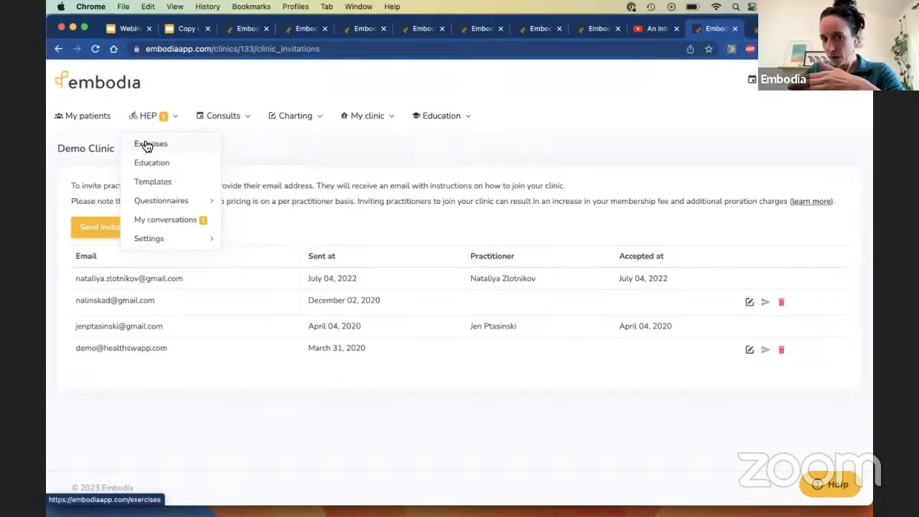
{"action": "left_click", "coordinate": [147, 146]}
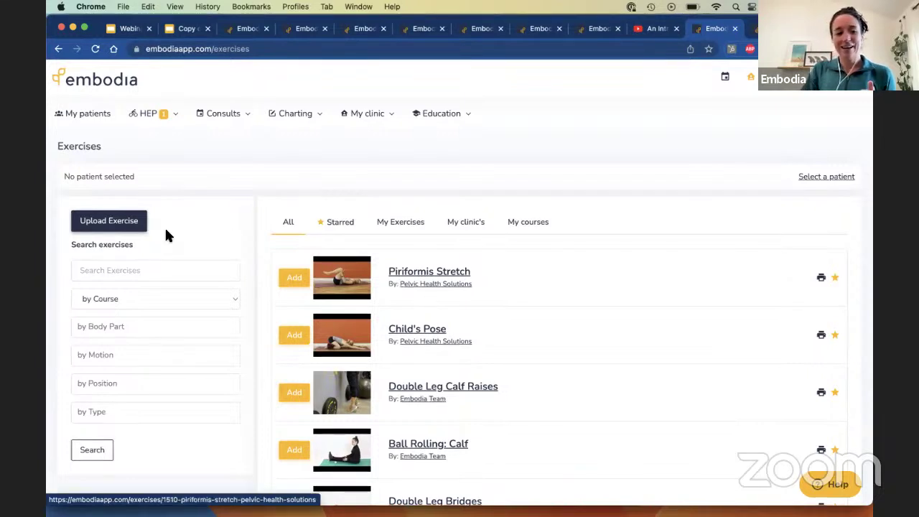
{"action": "left_click", "coordinate": [130, 226]}
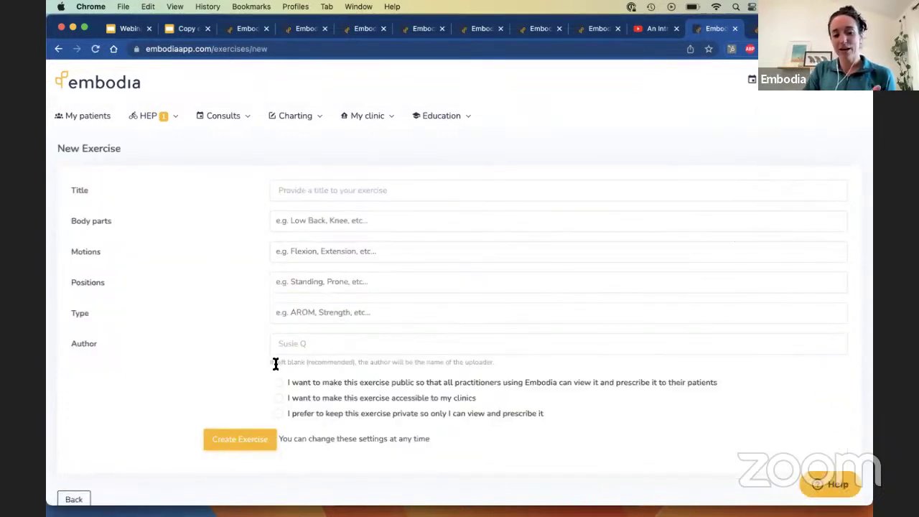
{"action": "left_click_drag", "start_coordinate": [285, 379], "coordinate": [473, 392]}
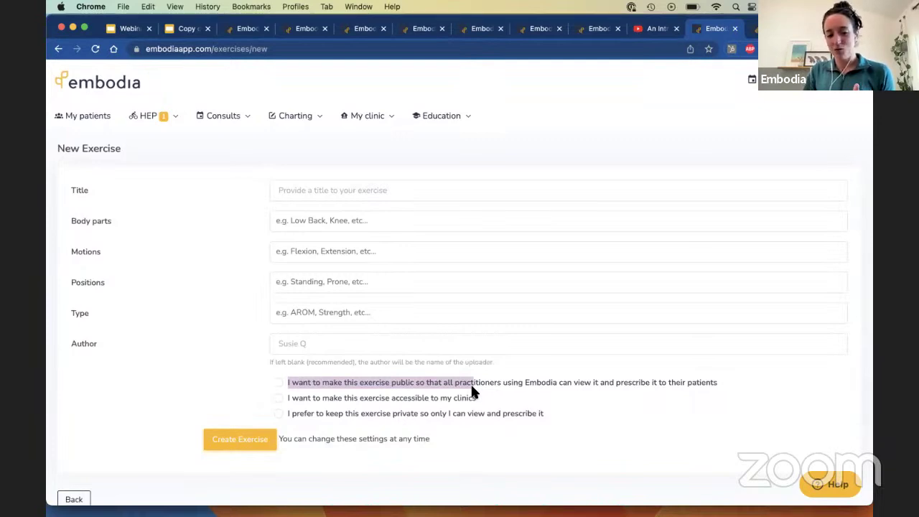
{"action": "double_click", "coordinate": [456, 385]}
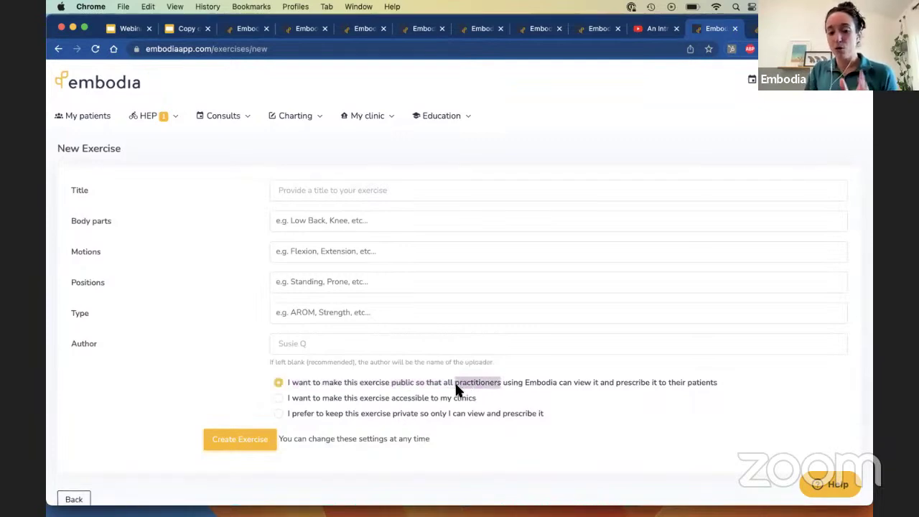
{"action": "left_click", "coordinate": [394, 400]}
{"action": "left_click_drag", "start_coordinate": [488, 401], "coordinate": [286, 400]}
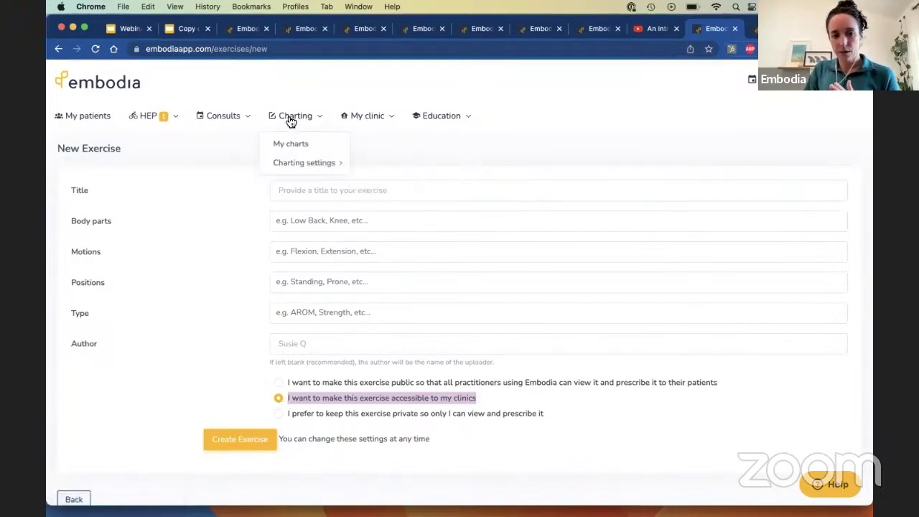
Open the clinic account's questionnaires and bring up the available questionnaire templates.
{"action": "mouse_move", "coordinate": [293, 166]}
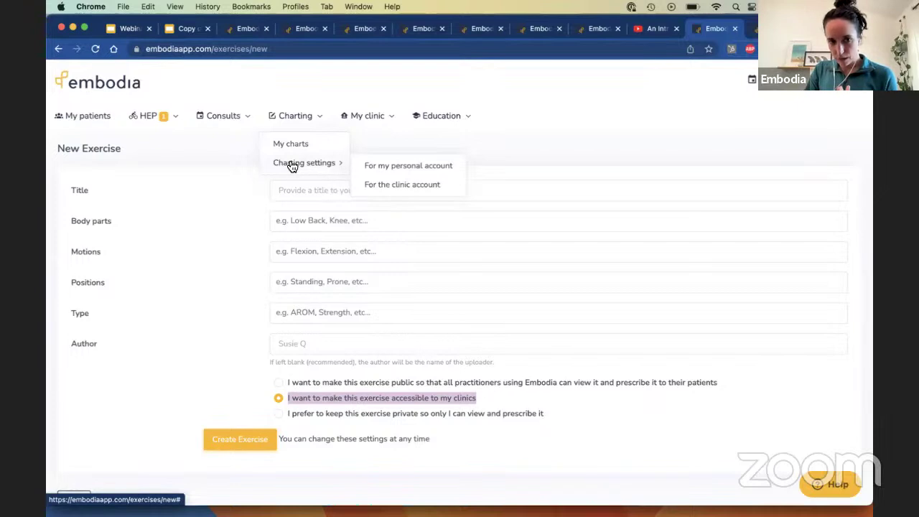
{"action": "mouse_move", "coordinate": [226, 129]}
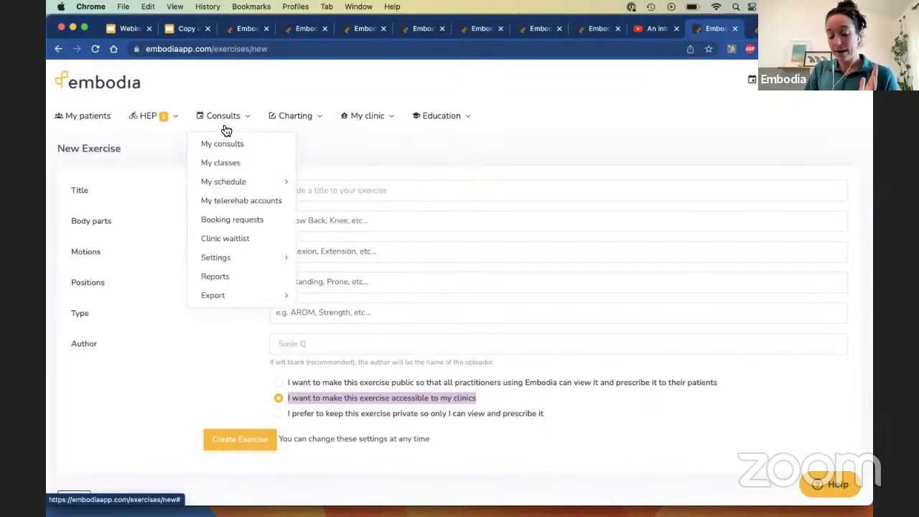
{"action": "mouse_move", "coordinate": [174, 127]}
{"action": "mouse_move", "coordinate": [174, 210]}
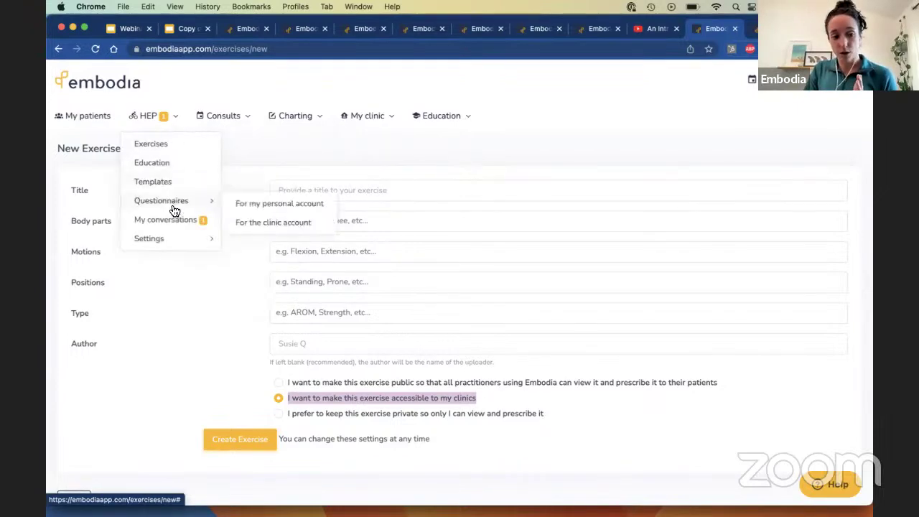
{"action": "left_click", "coordinate": [257, 222]}
{"action": "scroll", "coordinate": [252, 244], "scroll_direction": "down", "scroll_amount": 10}
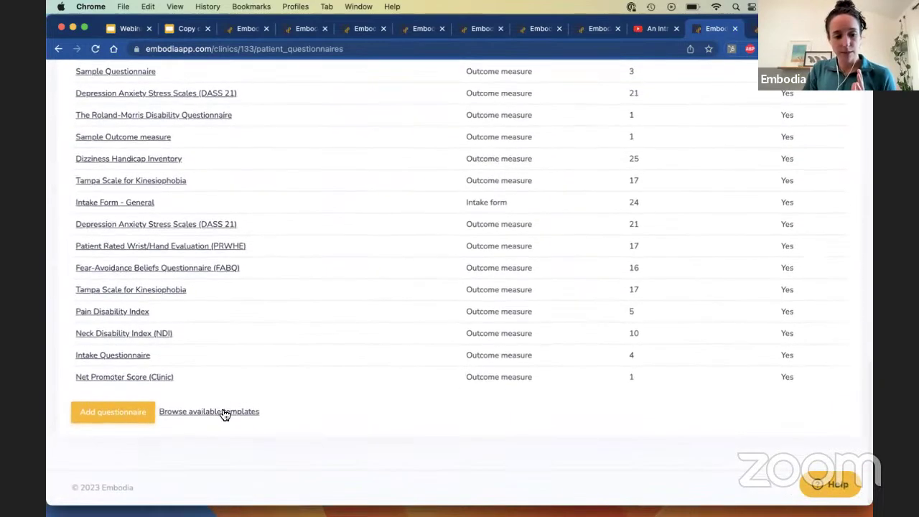
{"action": "left_click", "coordinate": [219, 406]}
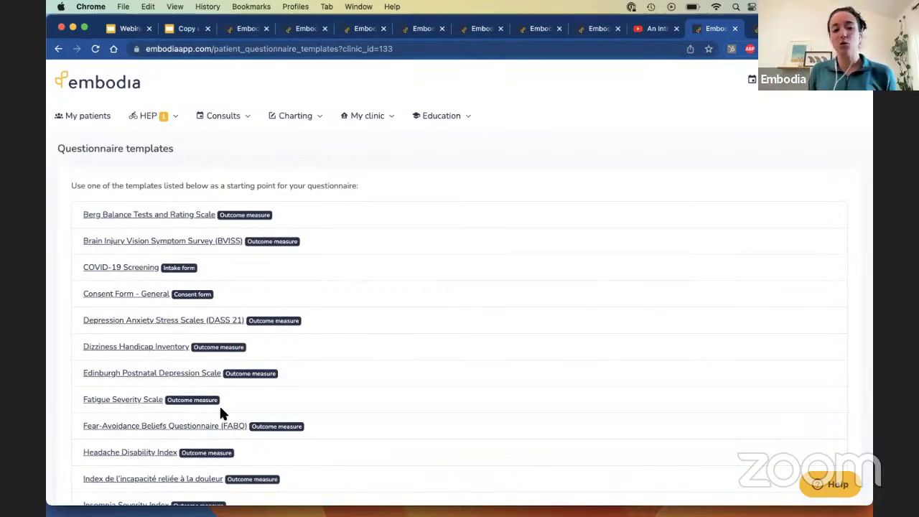
Look through the whole list of questionnaire templates, including the outcome measures, intake forms and consent form.
{"action": "scroll", "coordinate": [221, 413], "scroll_direction": "down", "scroll_amount": 5}
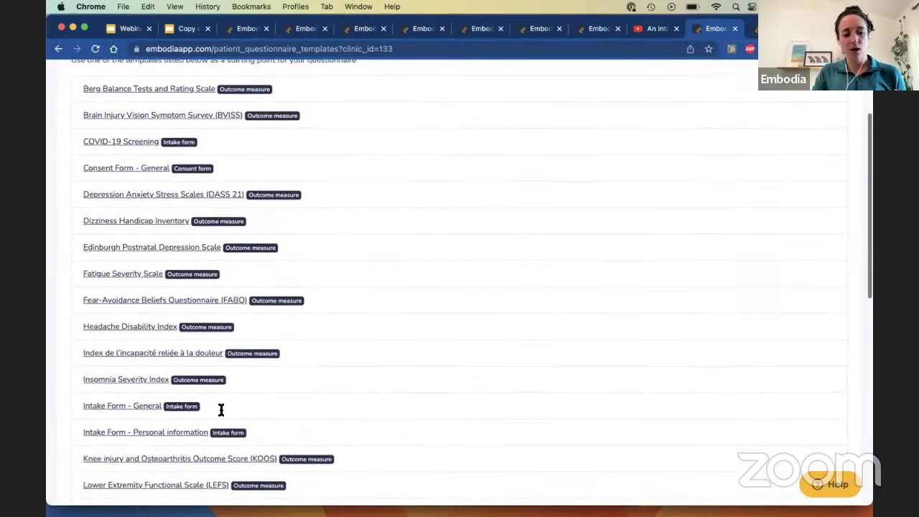
{"action": "scroll", "coordinate": [221, 411], "scroll_direction": "down", "scroll_amount": 1}
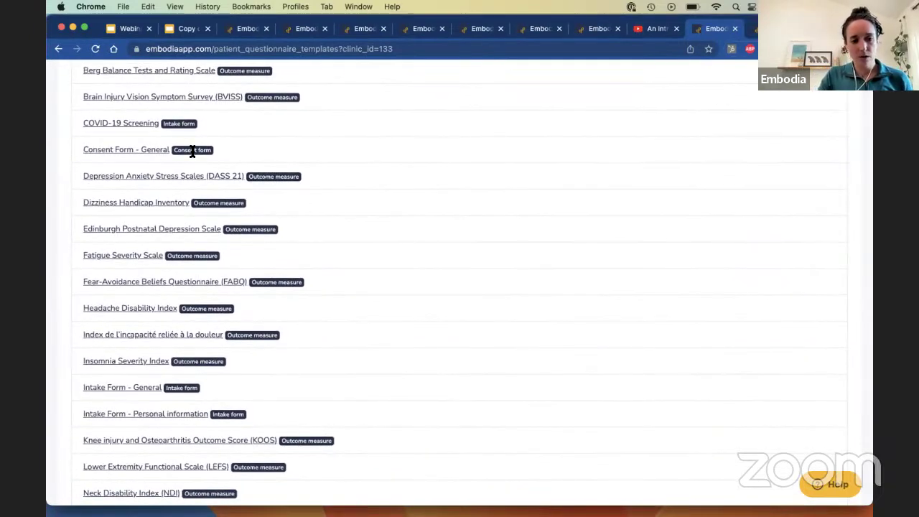
{"action": "scroll", "coordinate": [290, 209], "scroll_direction": "down", "scroll_amount": 4}
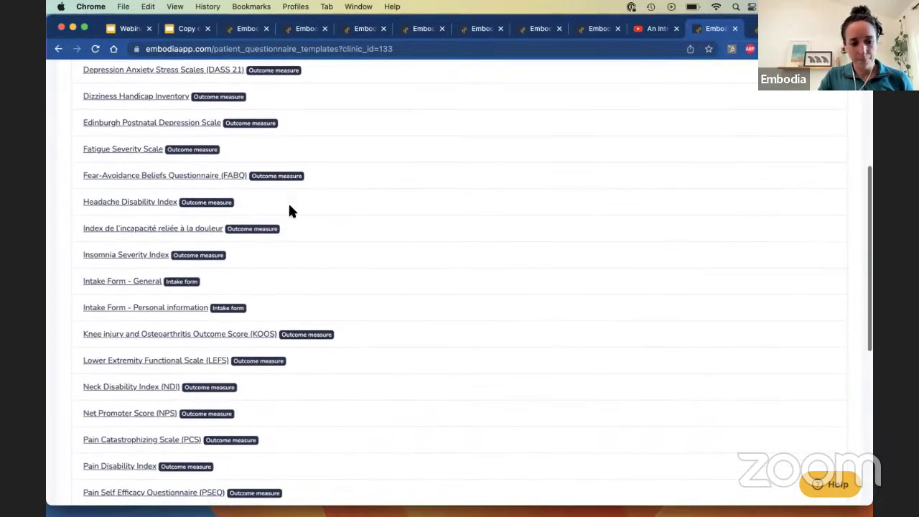
{"action": "scroll", "coordinate": [290, 210], "scroll_direction": "down", "scroll_amount": 1}
{"action": "scroll", "coordinate": [309, 281], "scroll_direction": "down", "scroll_amount": 2}
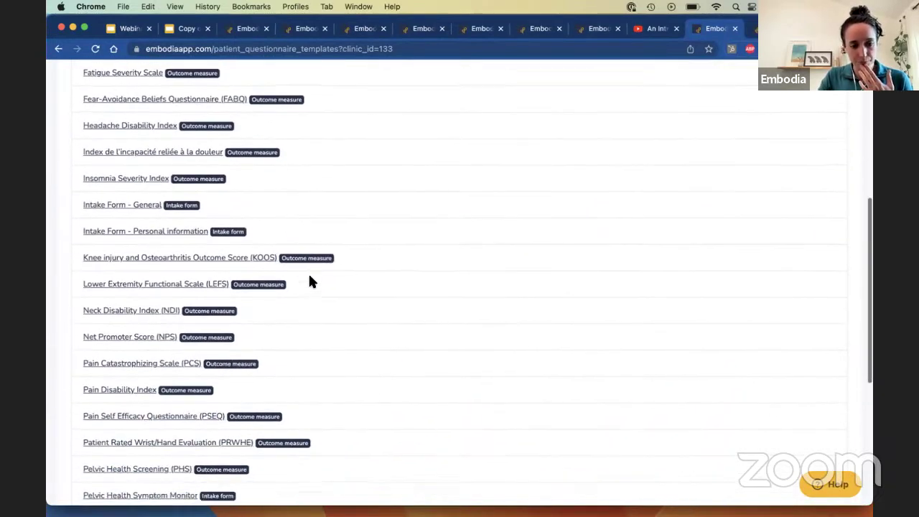
{"action": "scroll", "coordinate": [291, 256], "scroll_direction": "down", "scroll_amount": 4}
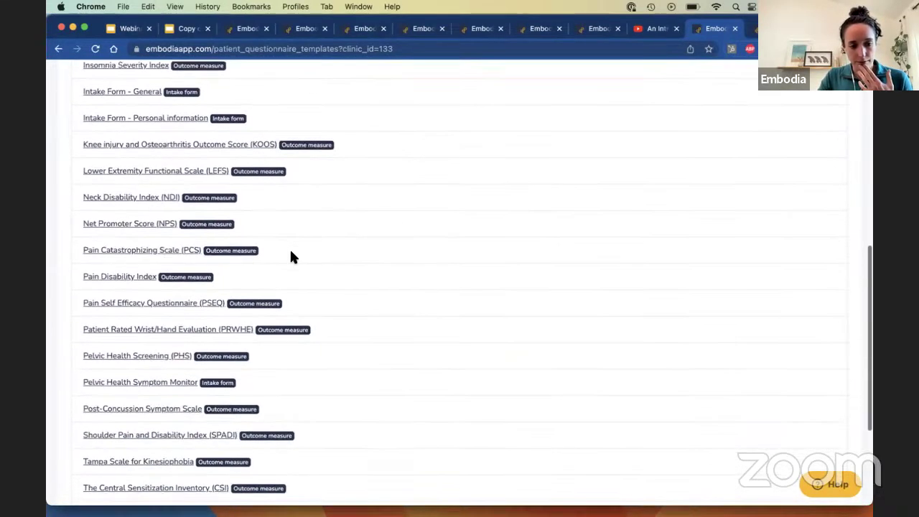
{"action": "scroll", "coordinate": [290, 256], "scroll_direction": "down", "scroll_amount": 4}
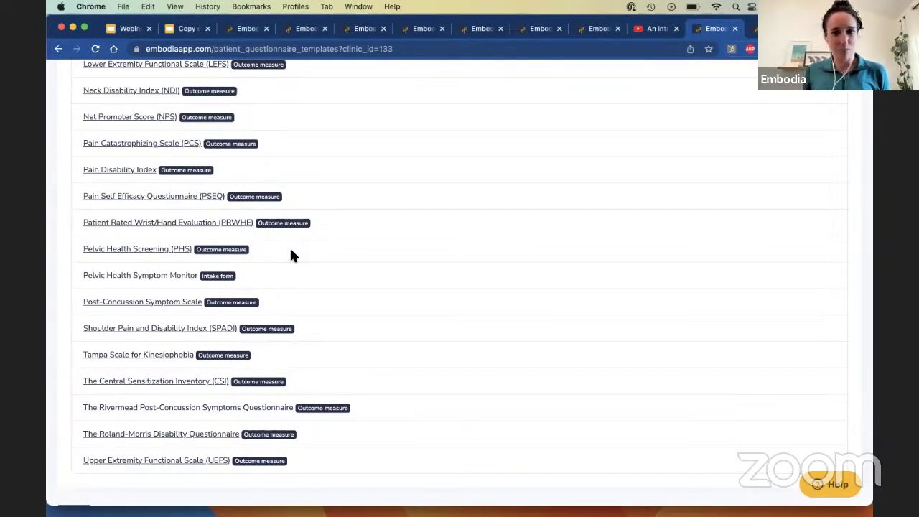
{"action": "scroll", "coordinate": [291, 251], "scroll_direction": "up", "scroll_amount": 1}
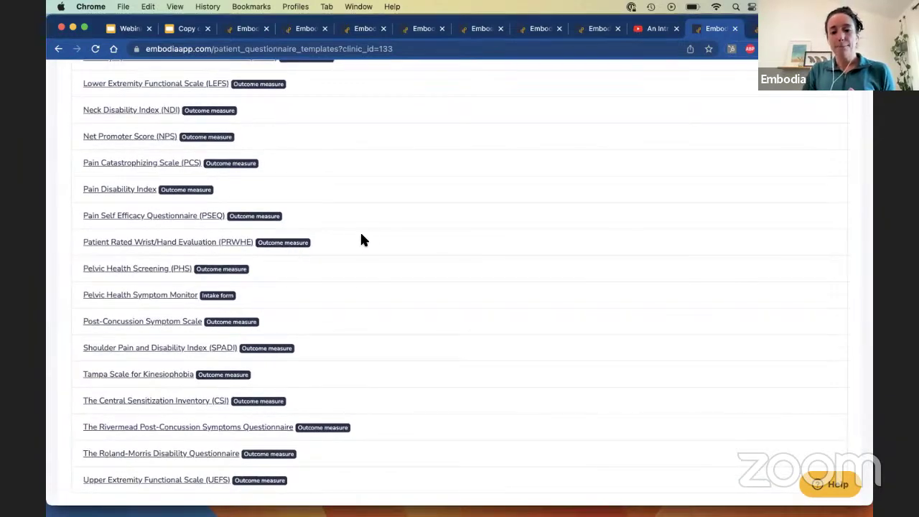
{"action": "scroll", "coordinate": [367, 239], "scroll_direction": "up", "scroll_amount": 10}
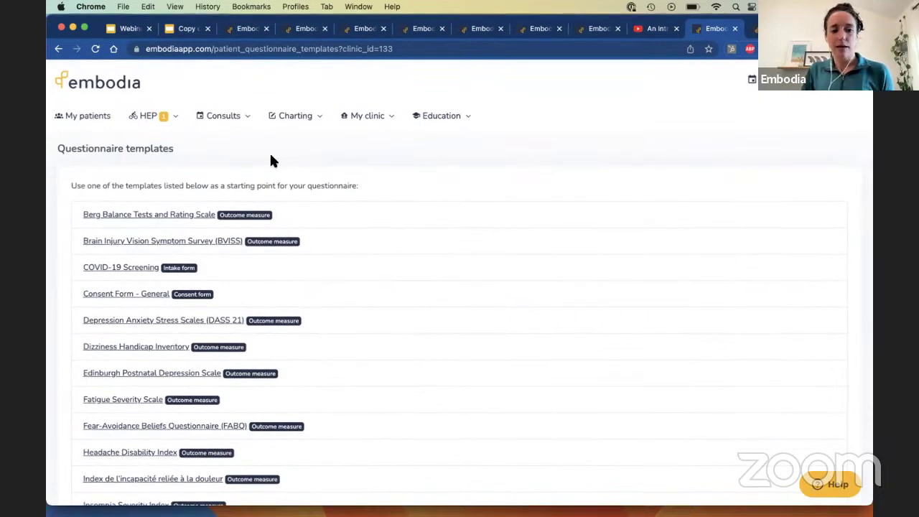
Open the consult settings for the clinic account.
{"action": "left_click", "coordinate": [300, 119]}
{"action": "mouse_move", "coordinate": [304, 161]}
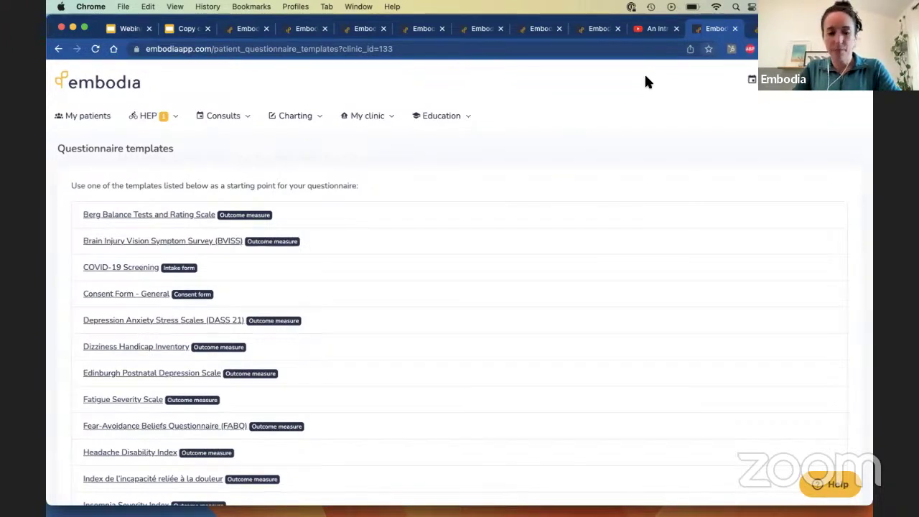
{"action": "left_click", "coordinate": [217, 121]}
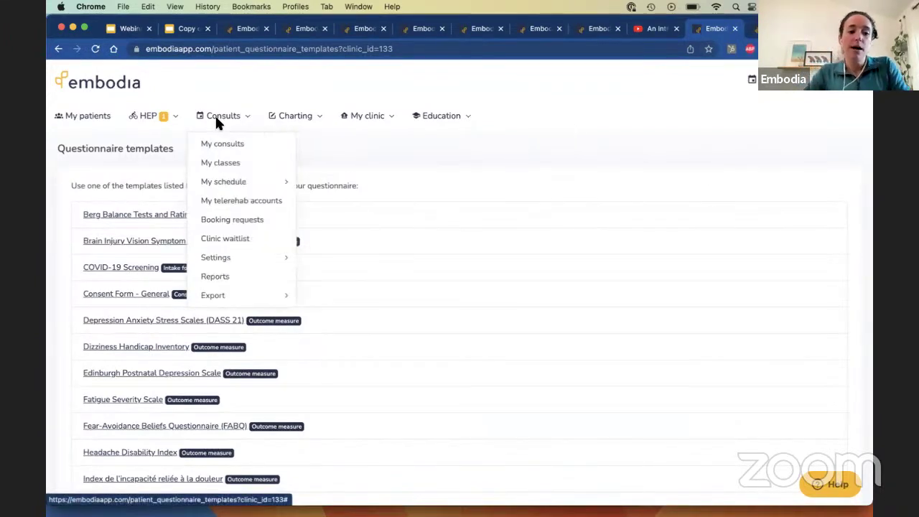
{"action": "mouse_move", "coordinate": [221, 259]}
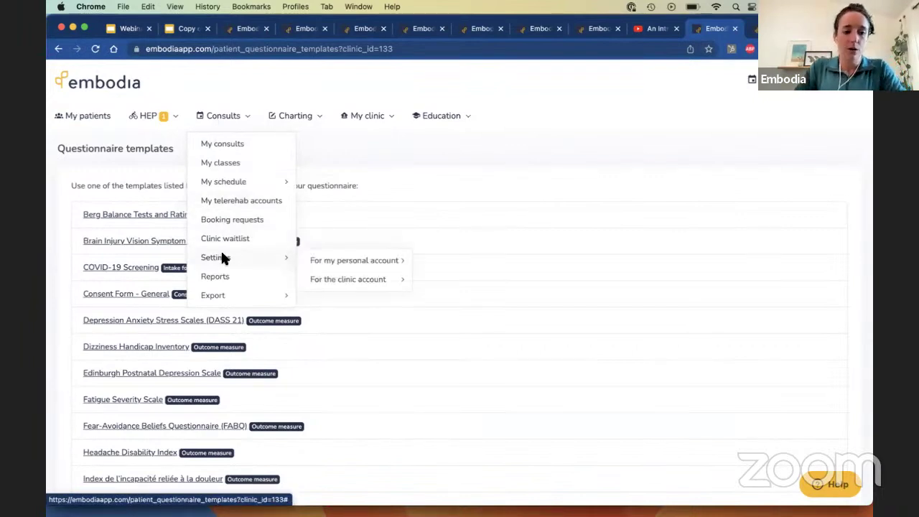
{"action": "mouse_move", "coordinate": [363, 279]}
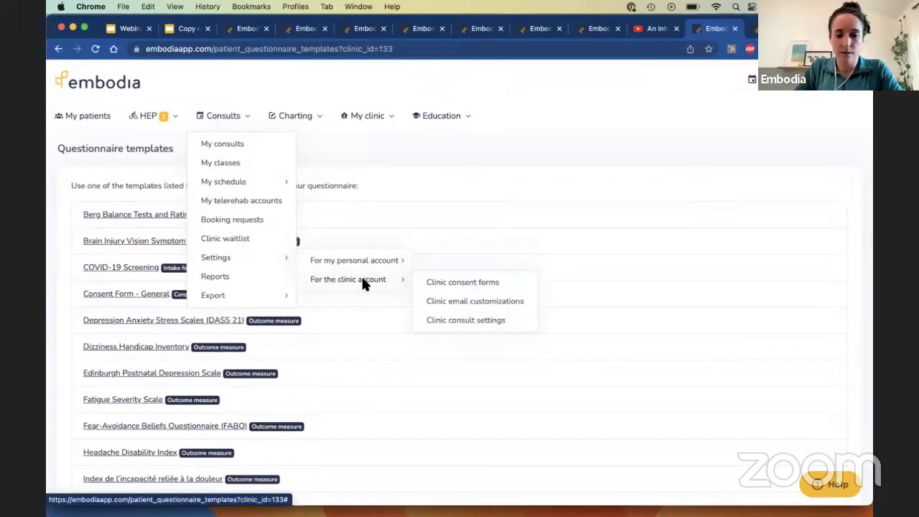
{"action": "left_click", "coordinate": [446, 318]}
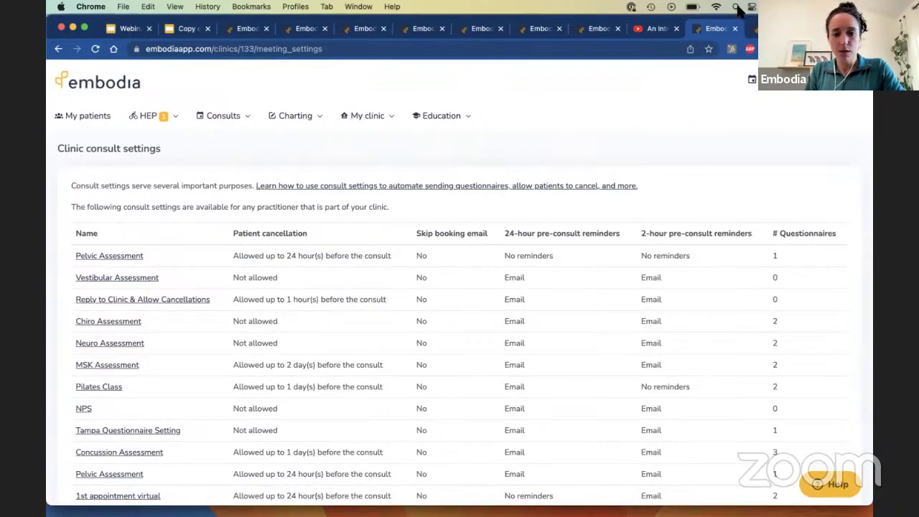
Open the first Pelvic Assessment consult setting and review its booking email, reminder and patient cancellation values.
{"action": "left_click", "coordinate": [131, 256]}
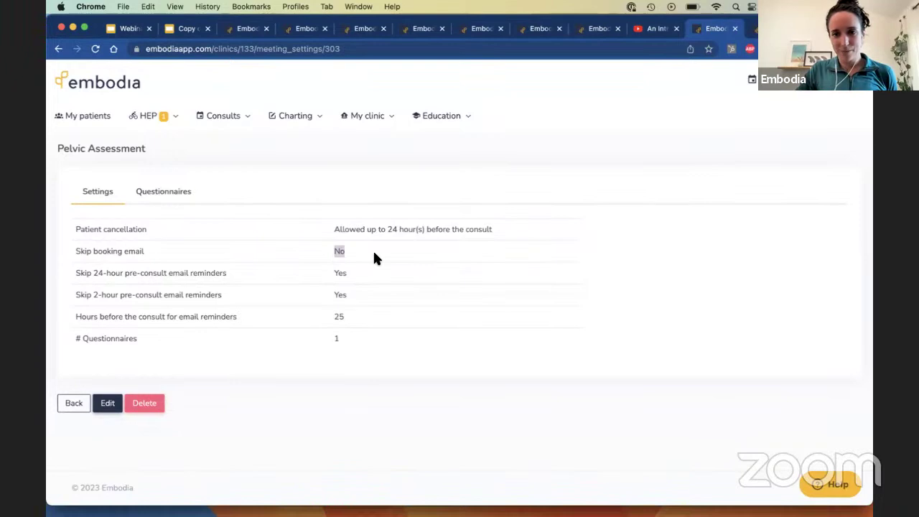
{"action": "left_click", "coordinate": [322, 278]}
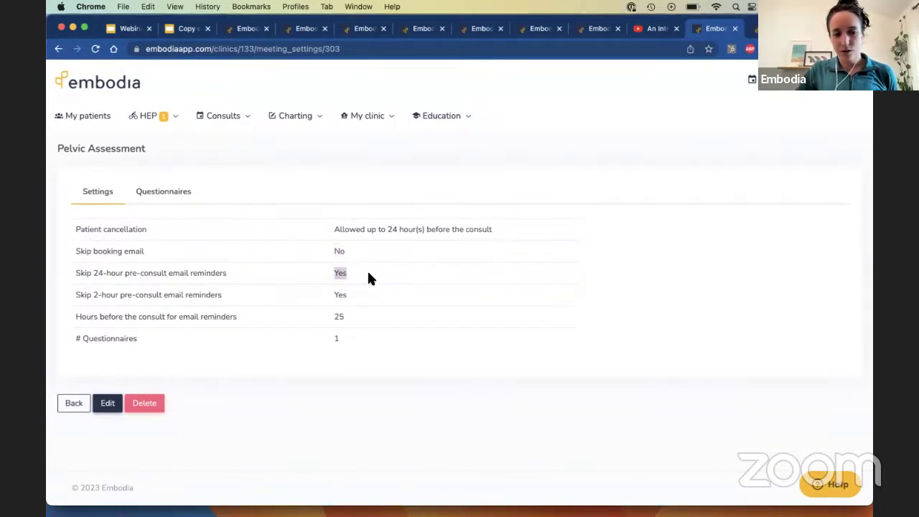
{"action": "left_click_drag", "start_coordinate": [318, 300], "coordinate": [372, 302]}
{"action": "double_click", "coordinate": [343, 317]}
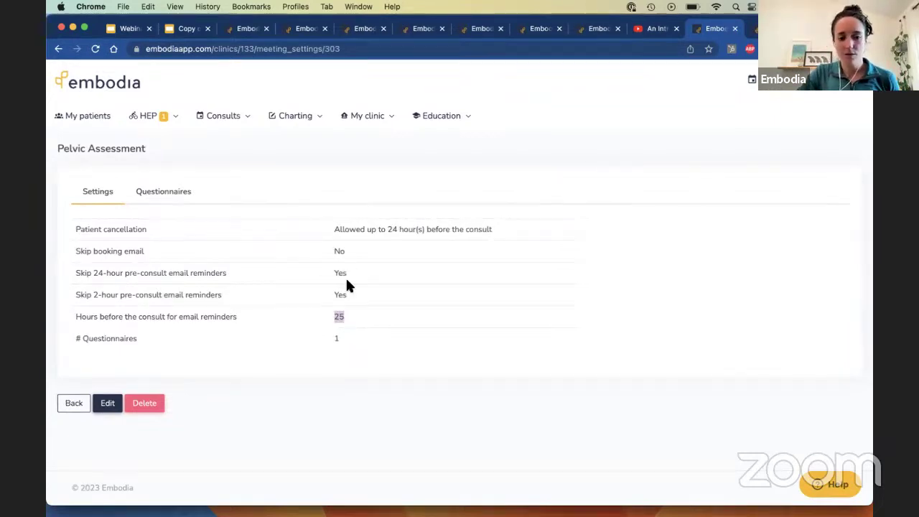
{"action": "left_click", "coordinate": [335, 229]}
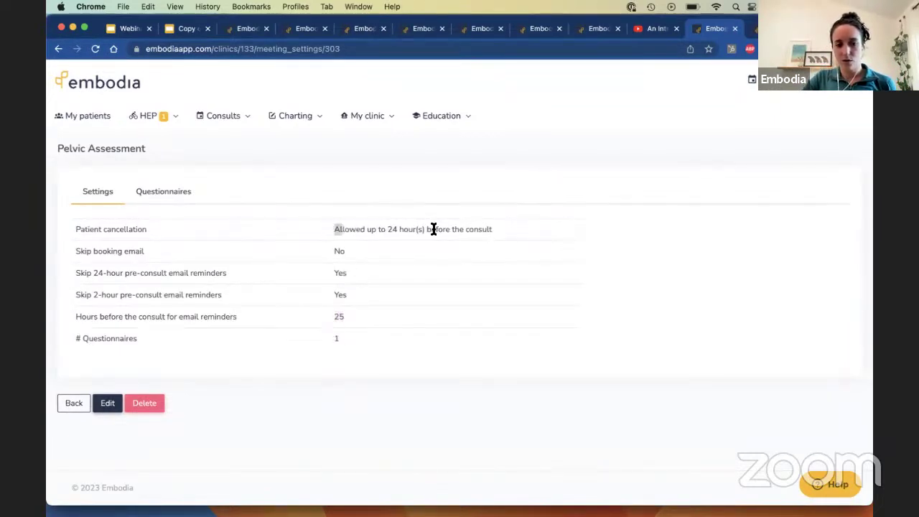
{"action": "left_click_drag", "start_coordinate": [434, 229], "coordinate": [501, 231]}
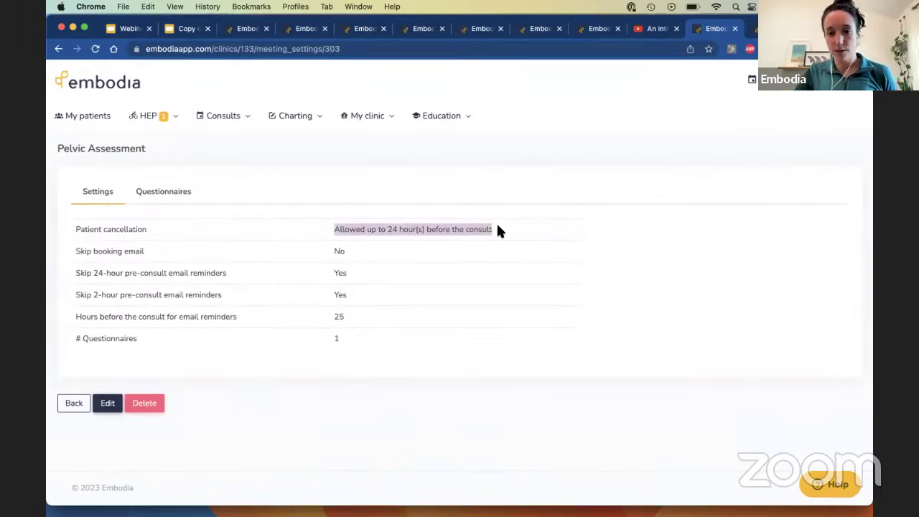
Open the Pelvic Assessment setting for editing and view the patient cancellation choices, keeping cancellation up to a certain period before the consult.
{"action": "left_click", "coordinate": [108, 403]}
{"action": "scroll", "coordinate": [232, 327], "scroll_direction": "down", "scroll_amount": 1}
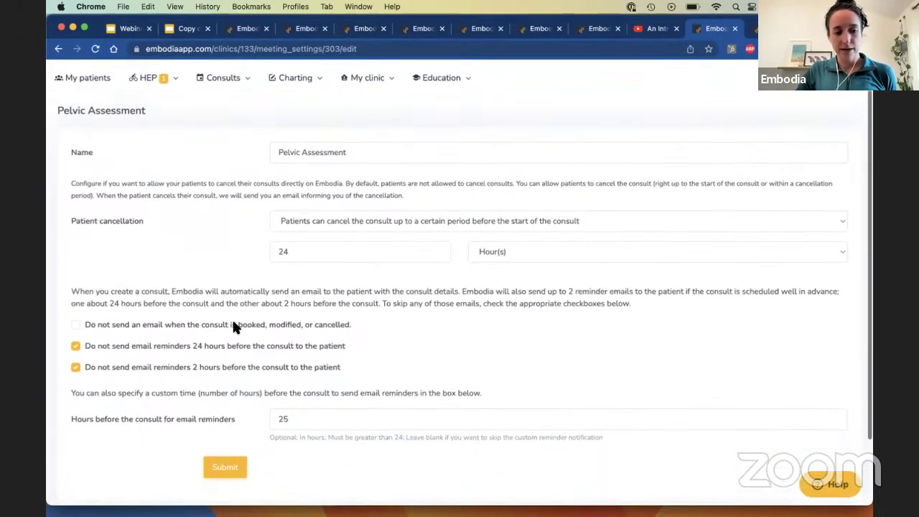
{"action": "left_click", "coordinate": [309, 216]}
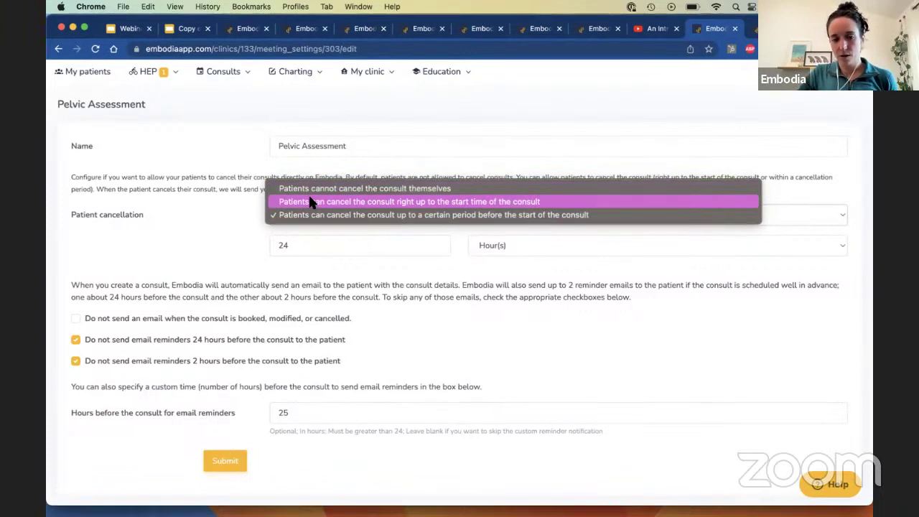
{"action": "left_click", "coordinate": [314, 215]}
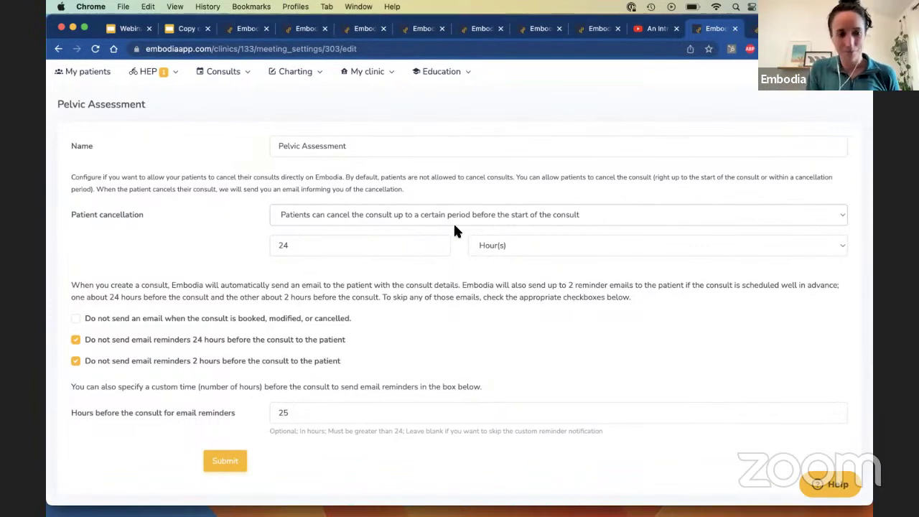
Review the booking email and reminder options of the Pelvic Assessment setting, and return to the clinic consult settings without submitting.
{"action": "scroll", "coordinate": [454, 226], "scroll_direction": "down", "scroll_amount": 1}
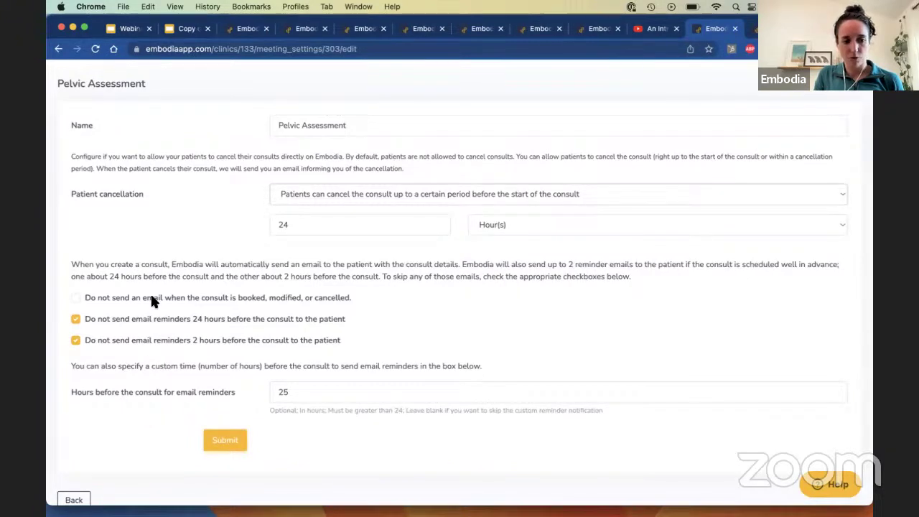
{"action": "left_click_drag", "start_coordinate": [96, 296], "coordinate": [236, 303]}
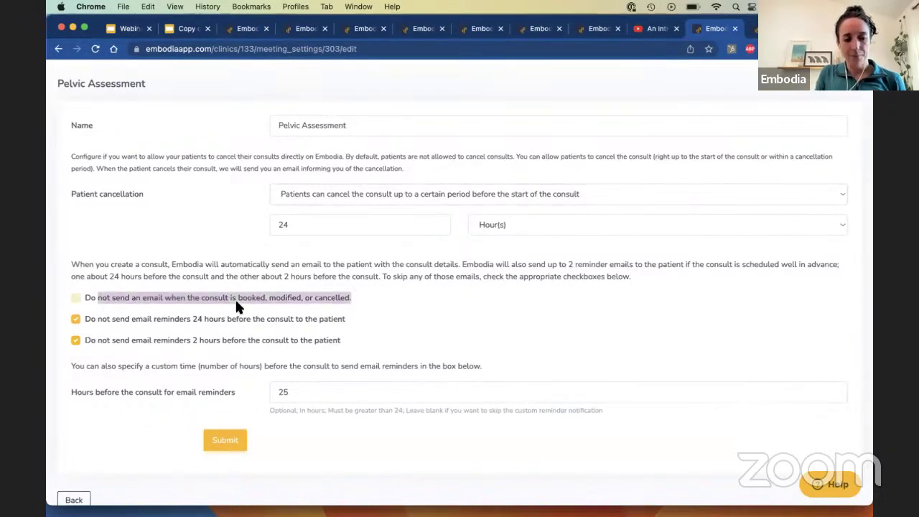
{"action": "left_click", "coordinate": [178, 298]}
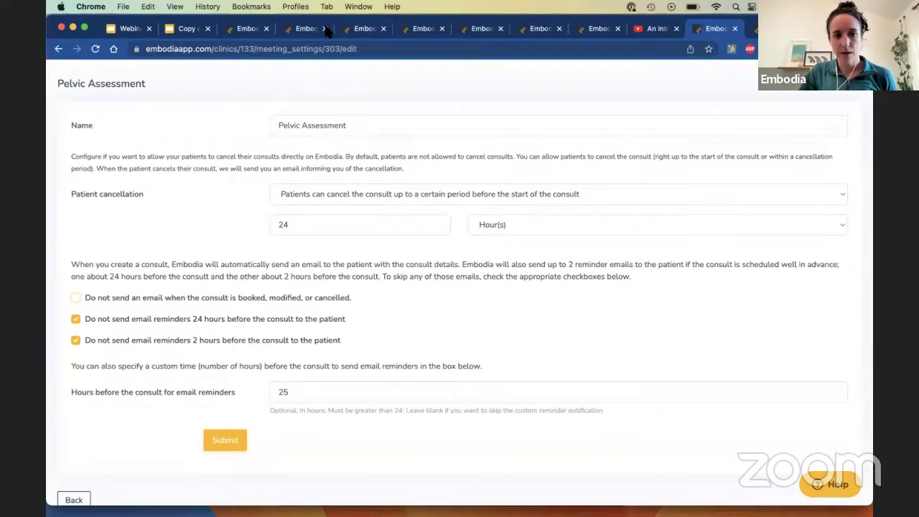
{"action": "scroll", "coordinate": [441, 246], "scroll_direction": "down", "scroll_amount": 1}
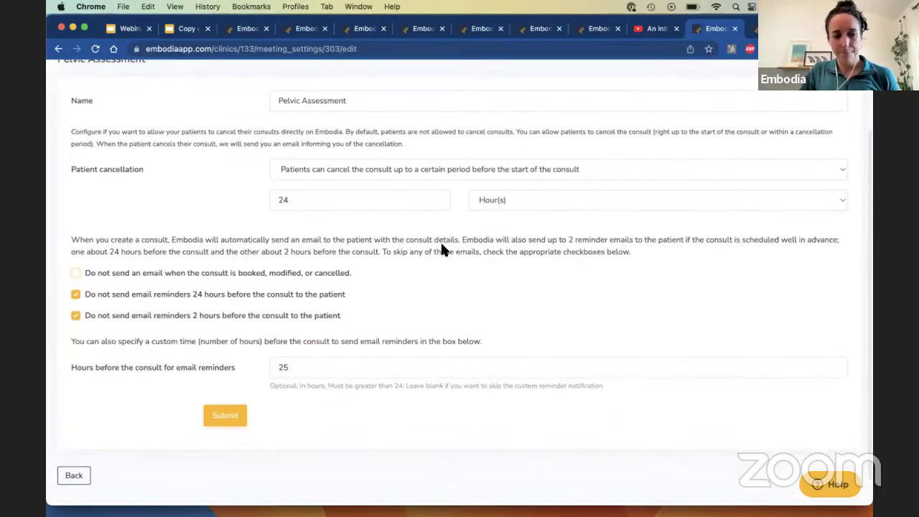
{"action": "scroll", "coordinate": [441, 245], "scroll_direction": "up", "scroll_amount": 3}
{"action": "scroll", "coordinate": [441, 245], "scroll_direction": "down", "scroll_amount": 5}
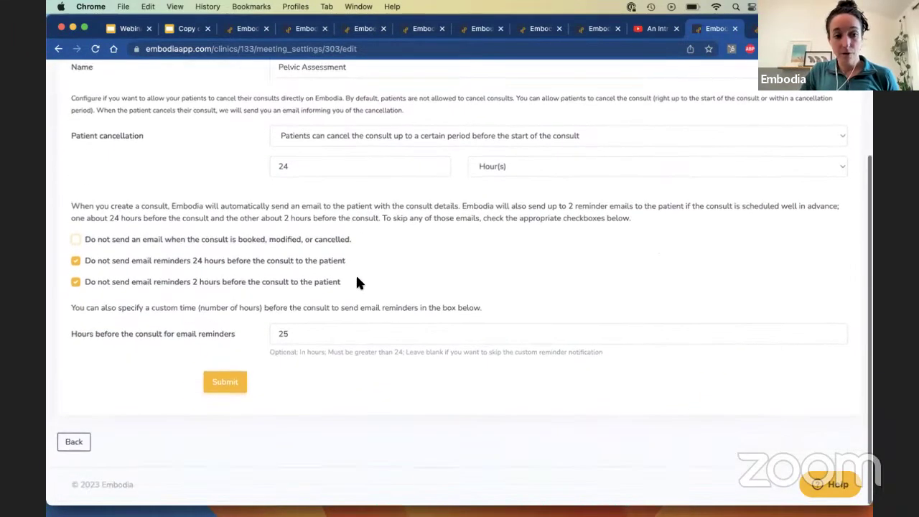
{"action": "left_click", "coordinate": [85, 438]}
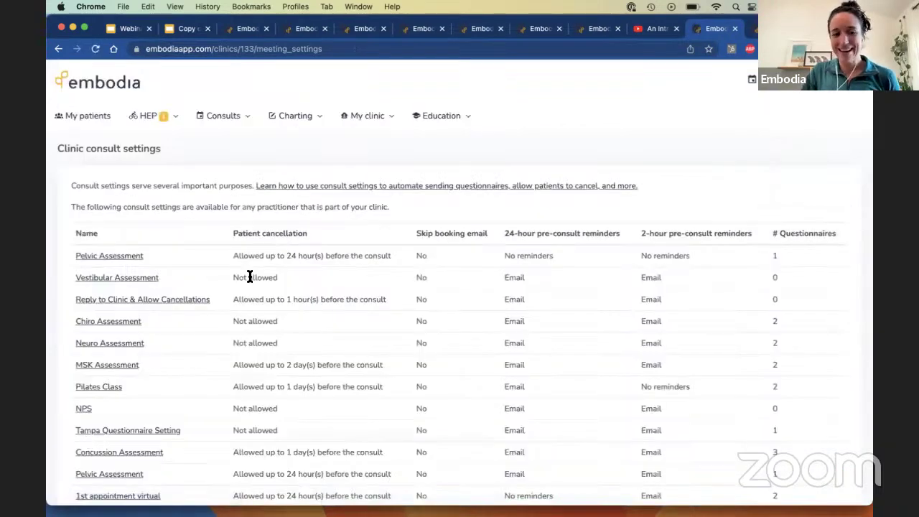
Open the questionnaires of the first Pelvic Assessment setting and start adding The Central Sensitization Inventory (CSI).
{"action": "left_click", "coordinate": [115, 256]}
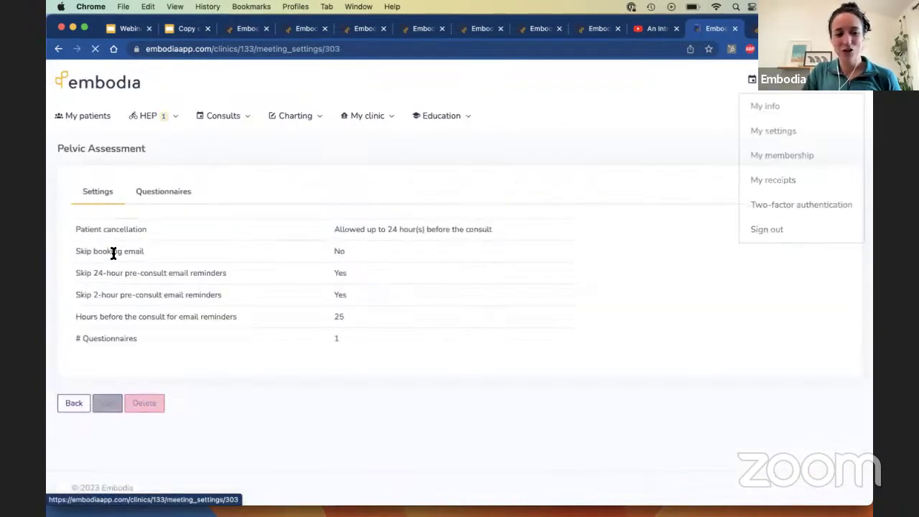
{"action": "left_click", "coordinate": [171, 200]}
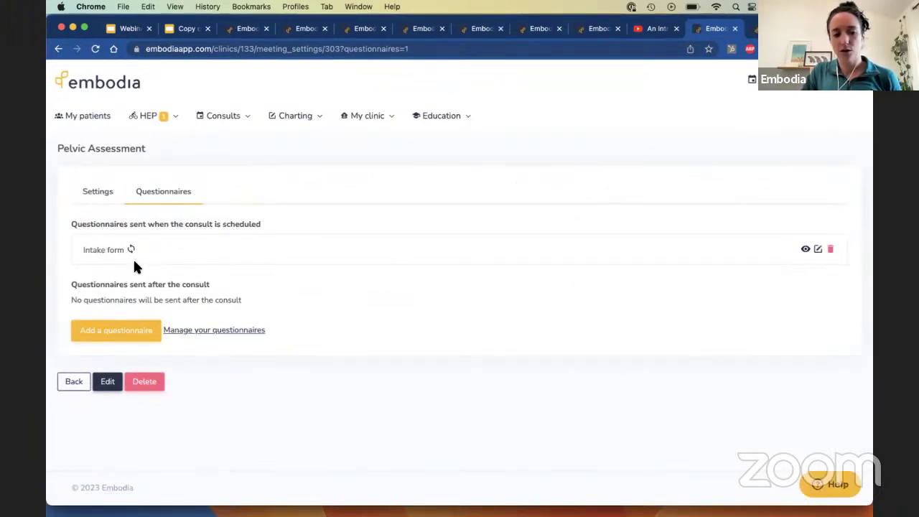
{"action": "left_click", "coordinate": [117, 332]}
{"action": "left_click", "coordinate": [413, 136]}
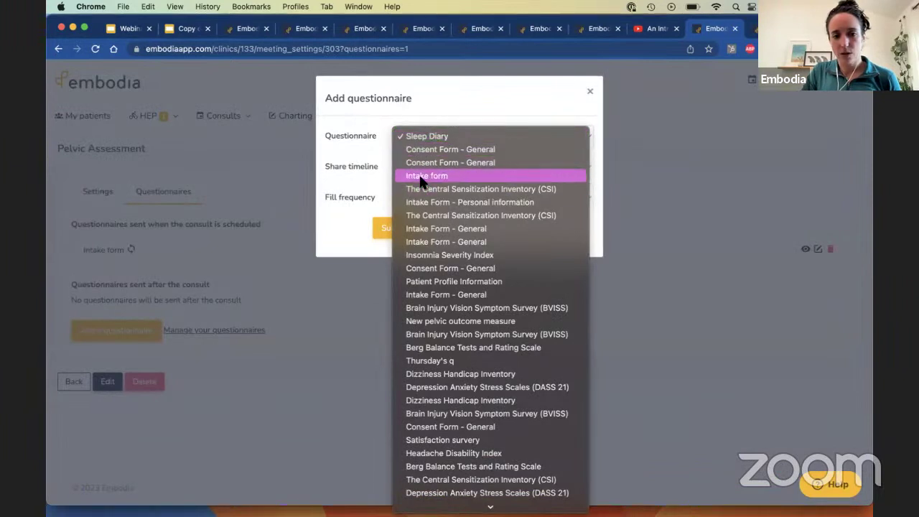
{"action": "left_click", "coordinate": [423, 190]}
Go through the share timeline choices for the new questionnaire and set it to a certain number of hours after the consult.
{"action": "left_click", "coordinate": [420, 166]}
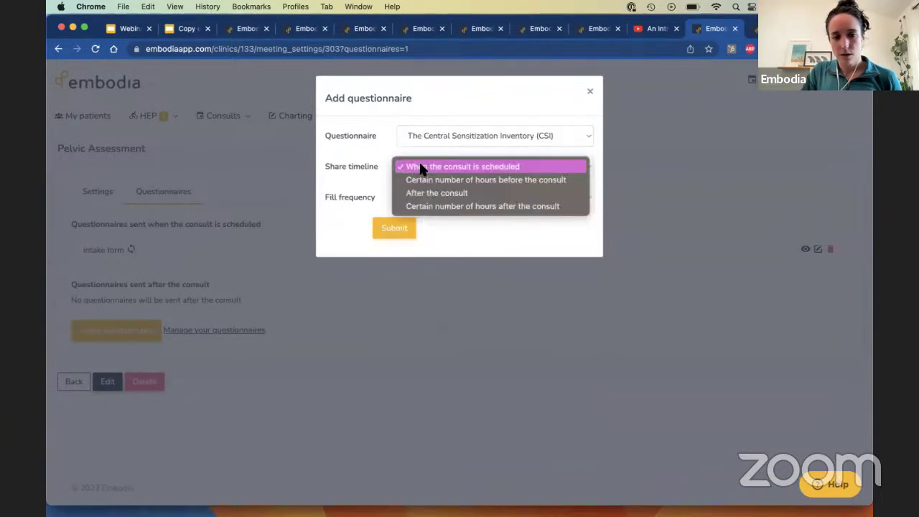
{"action": "left_click", "coordinate": [423, 179]}
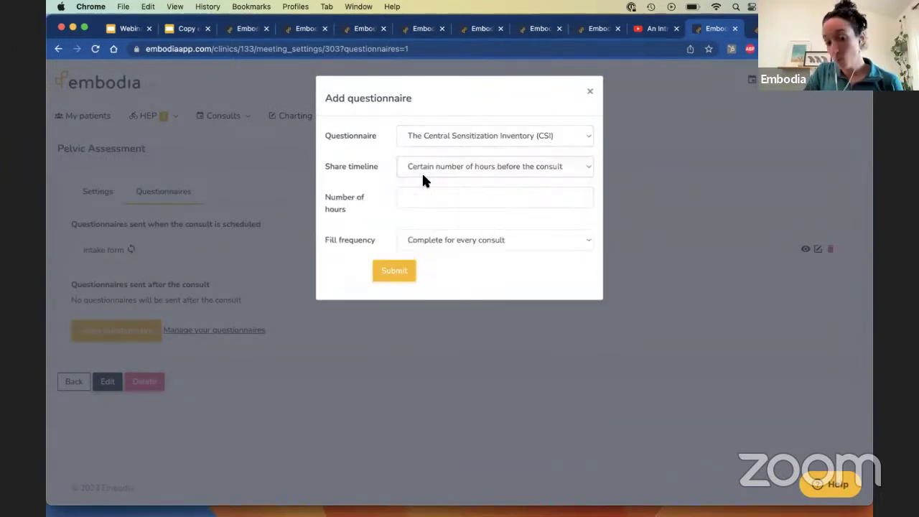
{"action": "left_click", "coordinate": [423, 171]}
{"action": "left_click", "coordinate": [424, 176]}
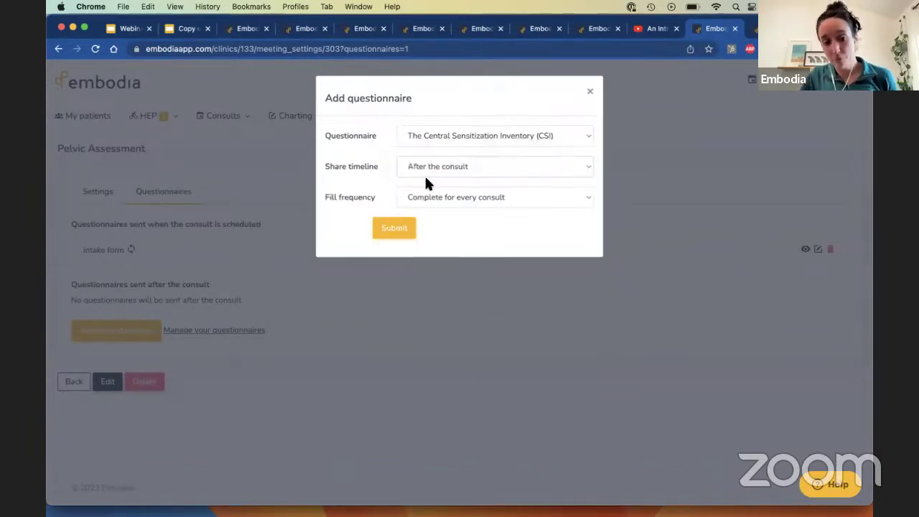
{"action": "left_click", "coordinate": [426, 171]}
{"action": "left_click", "coordinate": [426, 179]}
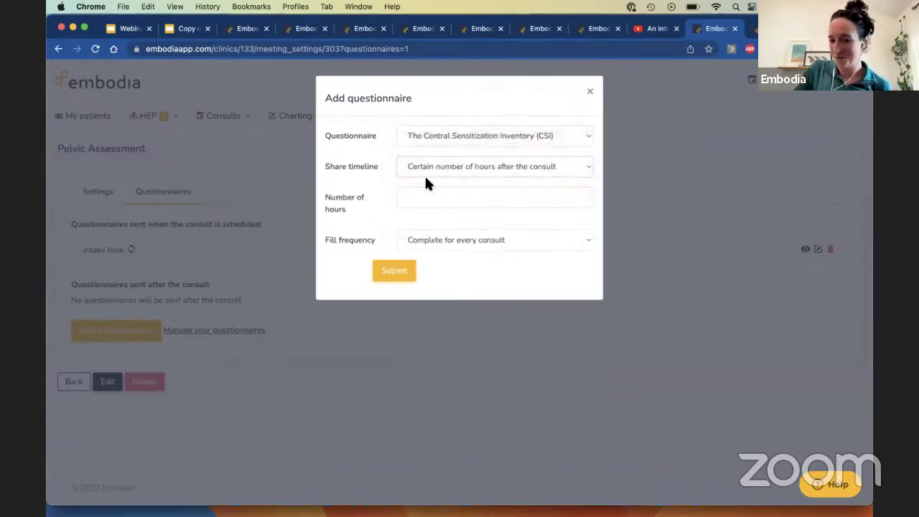
{"action": "left_click", "coordinate": [433, 169]}
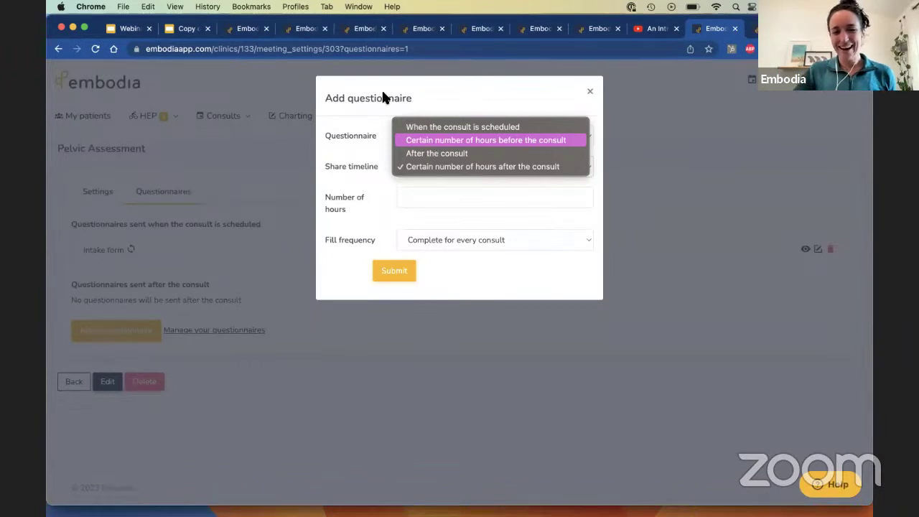
{"action": "left_click", "coordinate": [543, 91]}
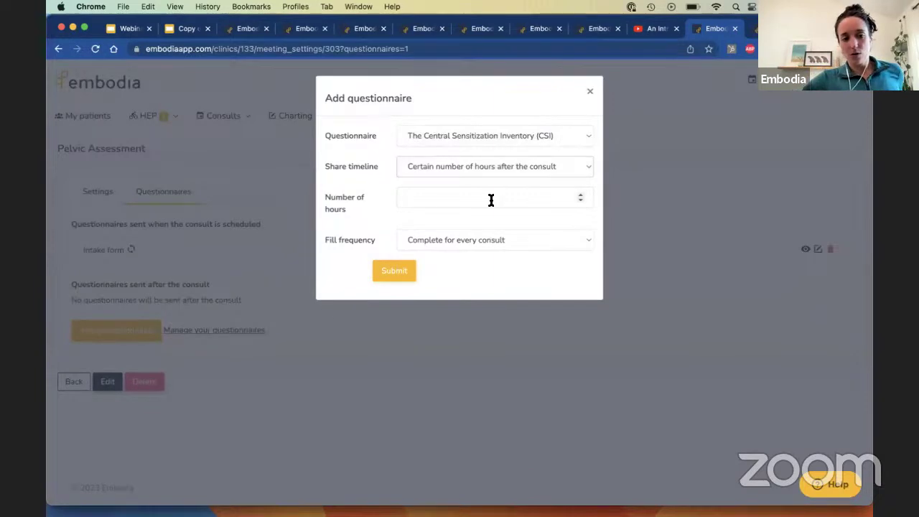
View the fill frequency choices, browse the available questionnaires and choose Consent Form - General.
{"action": "left_click", "coordinate": [477, 238]}
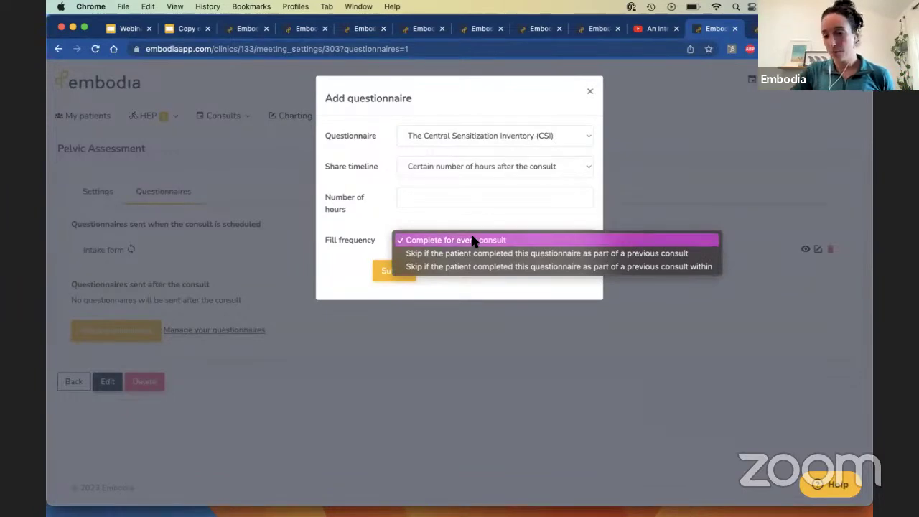
{"action": "left_click", "coordinate": [469, 135]}
{"action": "left_click", "coordinate": [469, 139]}
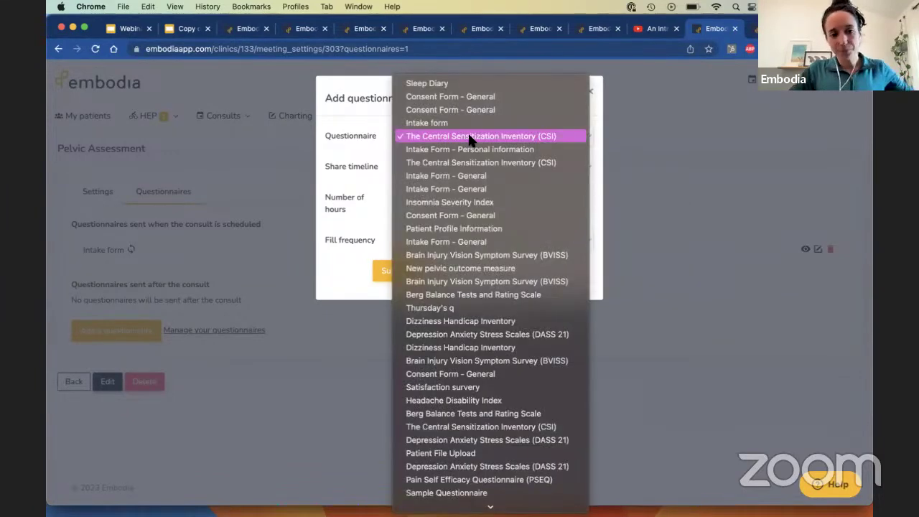
{"action": "key", "text": "c"}
{"action": "key", "text": "d"}
{"action": "key", "text": "e"}
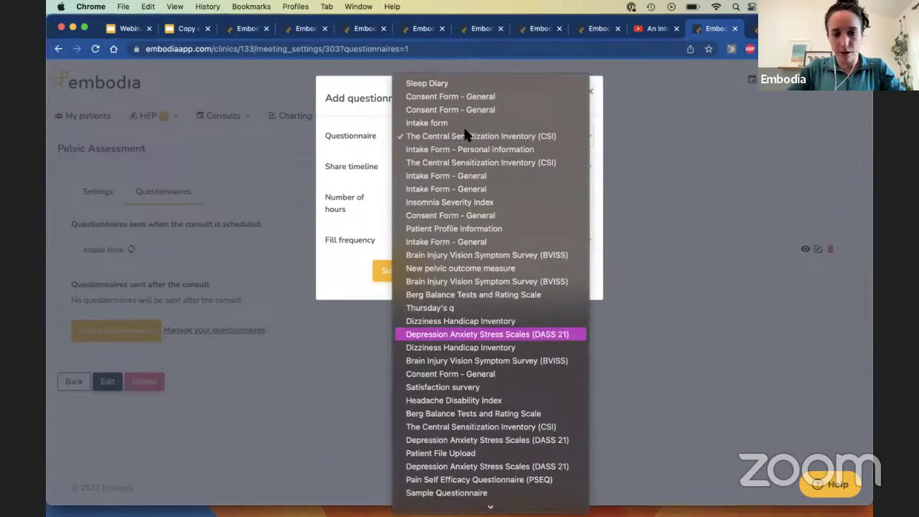
{"action": "scroll", "coordinate": [487, 186], "scroll_direction": "down", "scroll_amount": 5}
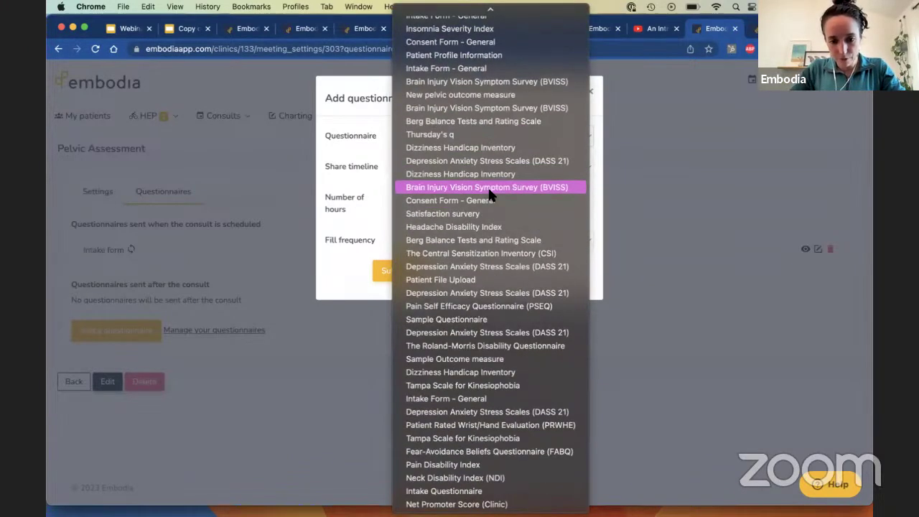
{"action": "scroll", "coordinate": [491, 194], "scroll_direction": "up", "scroll_amount": 3}
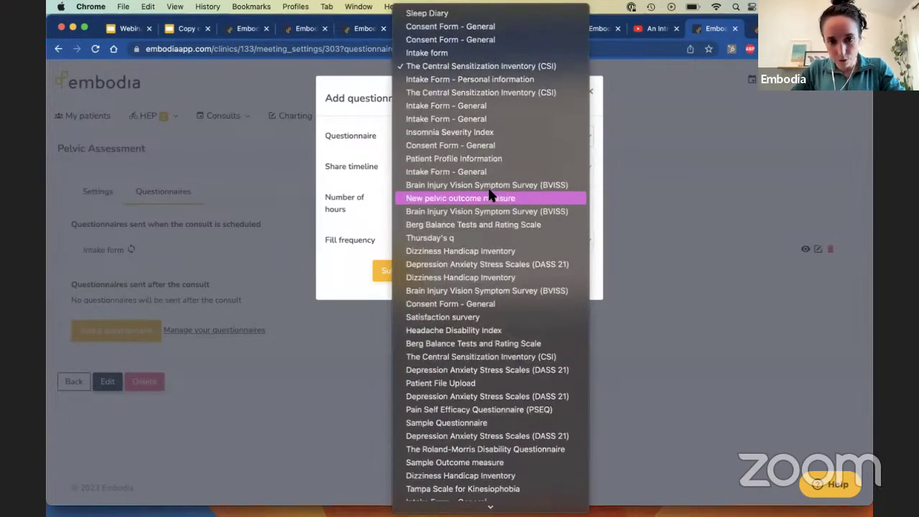
{"action": "left_click", "coordinate": [456, 142]}
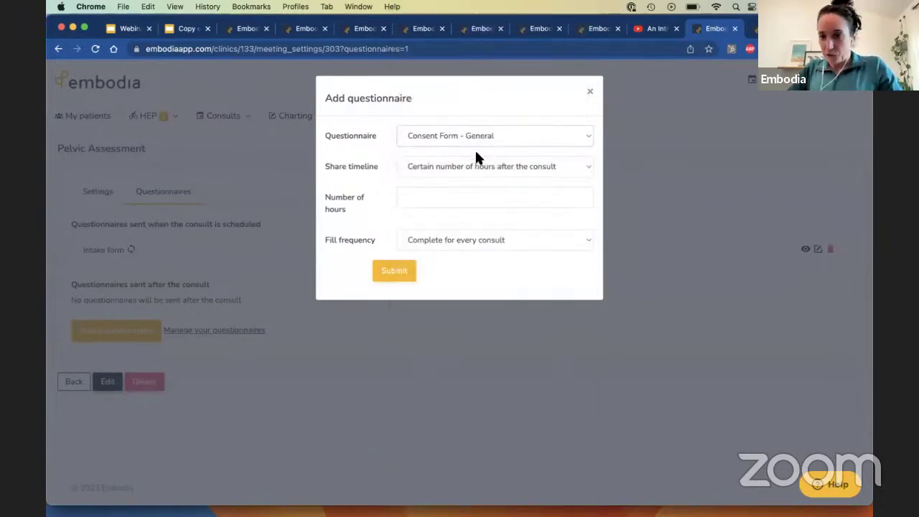
Review the fill frequency choices for the consent form, keeping Complete for every consult.
{"action": "left_click", "coordinate": [446, 238]}
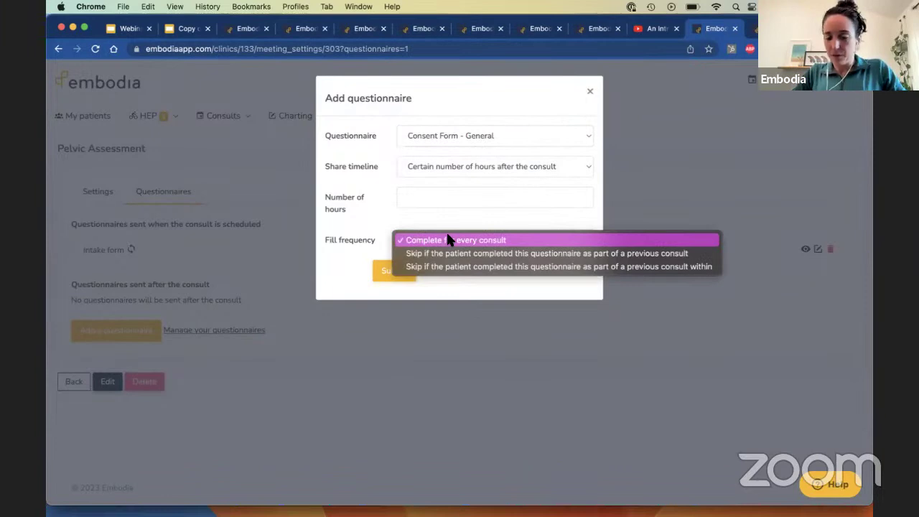
{"action": "left_click", "coordinate": [447, 240]}
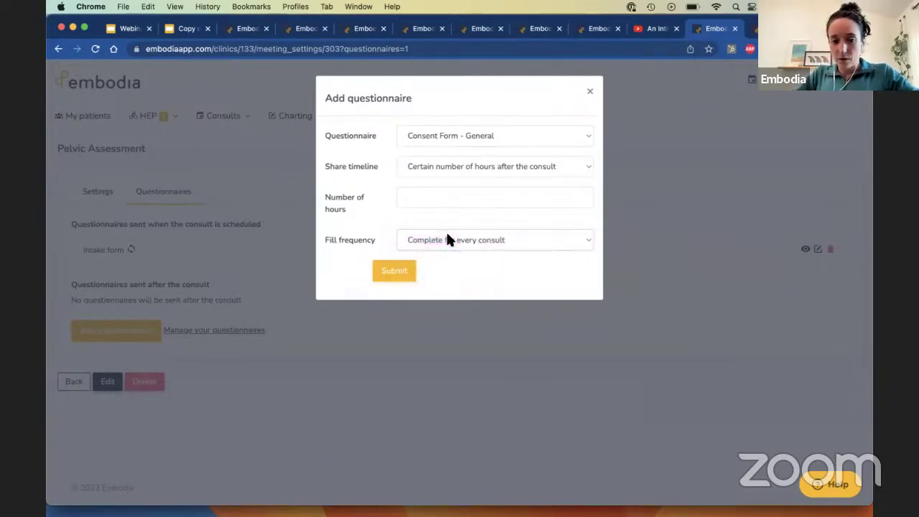
{"action": "left_click", "coordinate": [447, 239]}
{"action": "left_click", "coordinate": [440, 131]}
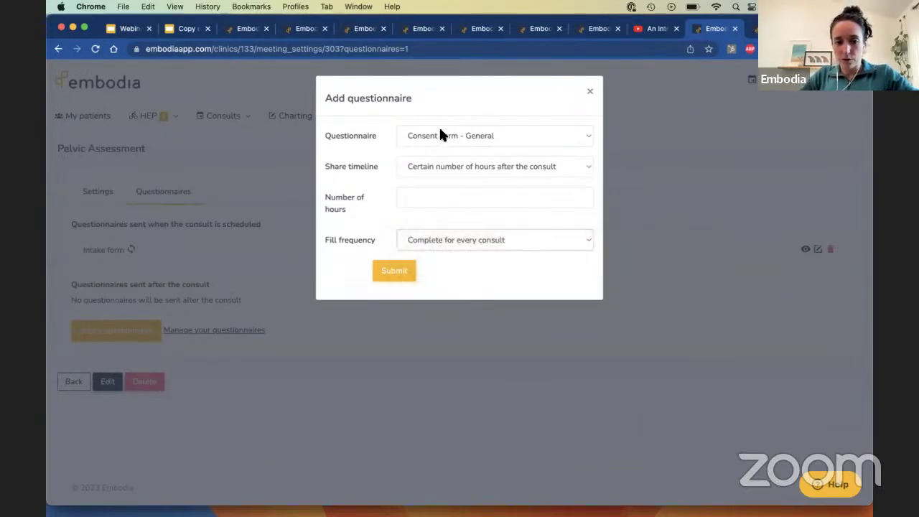
Change the questionnaire to Patient Profile Information and skip it if the patient completed it as part of a previous consult.
{"action": "left_click", "coordinate": [440, 132]}
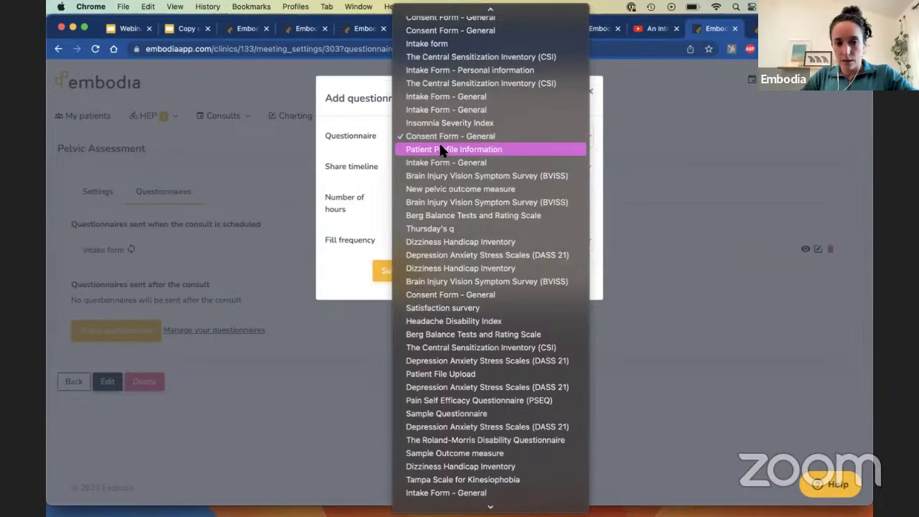
{"action": "left_click", "coordinate": [440, 147]}
{"action": "left_click", "coordinate": [433, 239]}
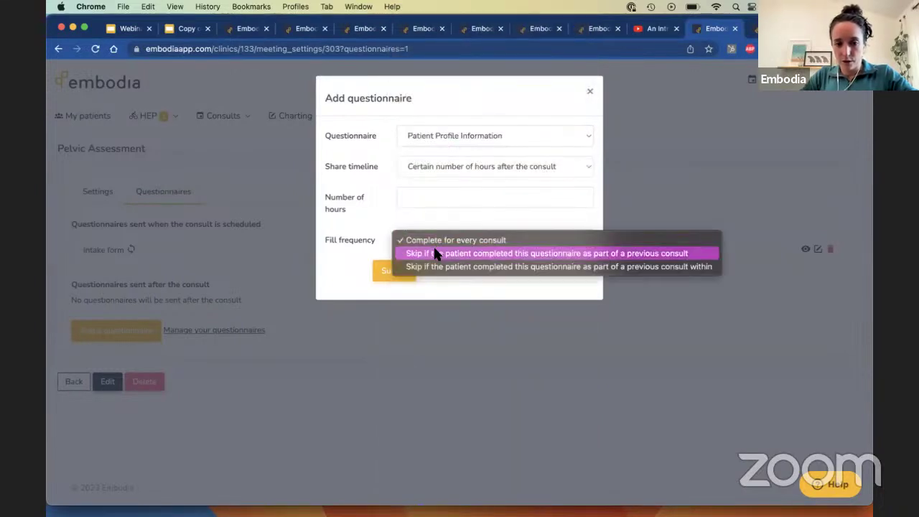
{"action": "left_click", "coordinate": [434, 252]}
Set the number of hours after the consult to 4 and submit the new questionnaire.
{"action": "left_click", "coordinate": [396, 274]}
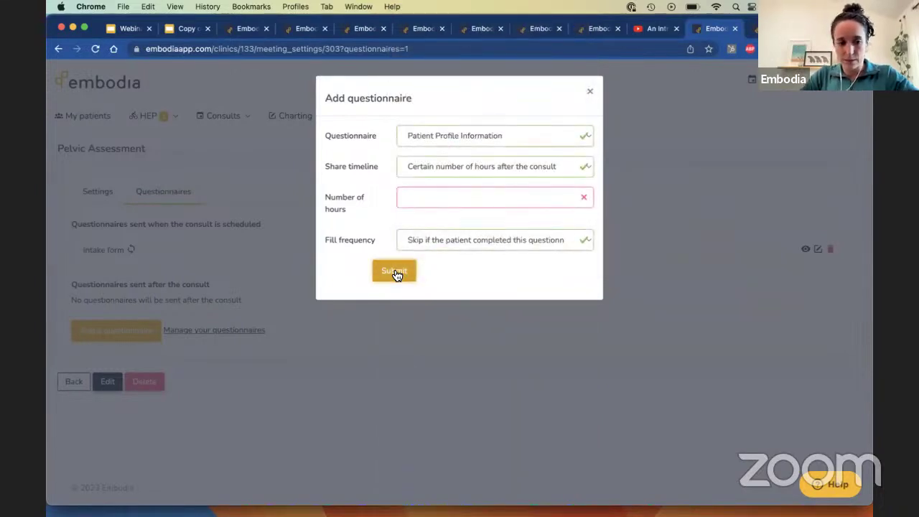
{"action": "left_click", "coordinate": [422, 200]}
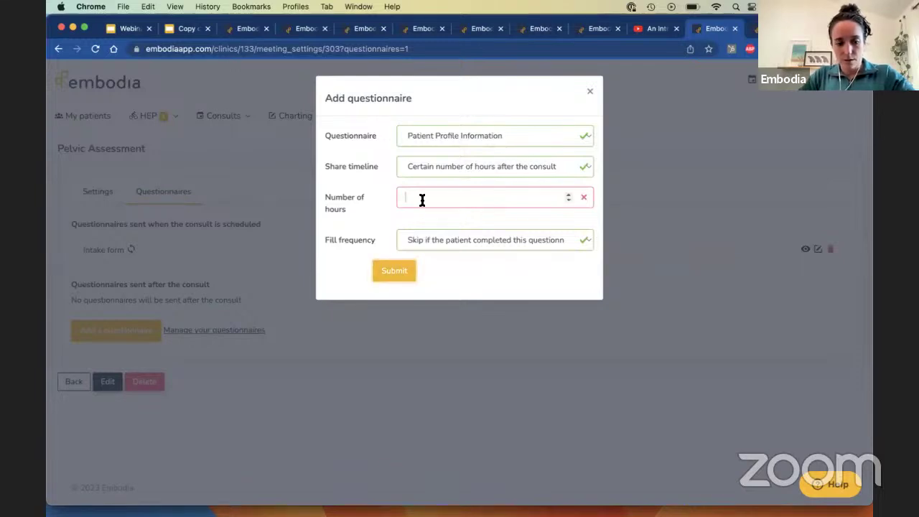
{"action": "type", "text": "4"}
{"action": "left_click", "coordinate": [395, 273]}
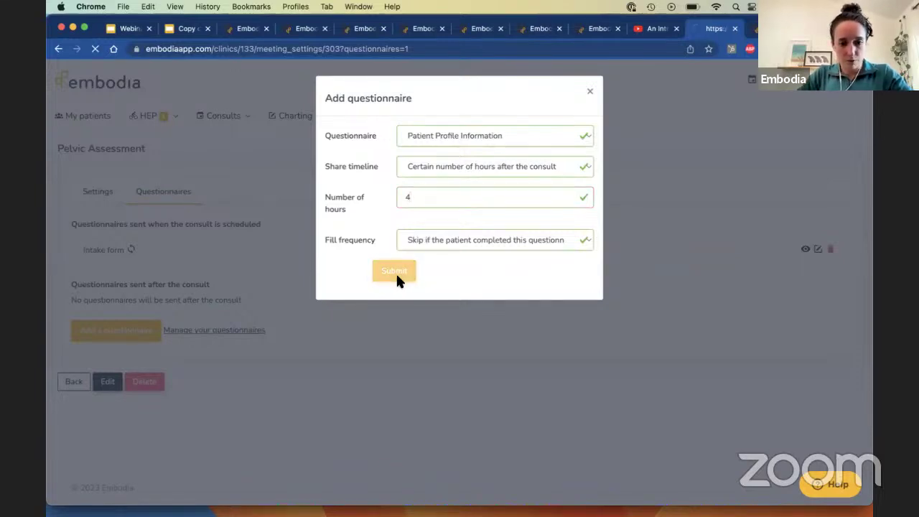
{"action": "scroll", "coordinate": [332, 295], "scroll_direction": "down", "scroll_amount": 1}
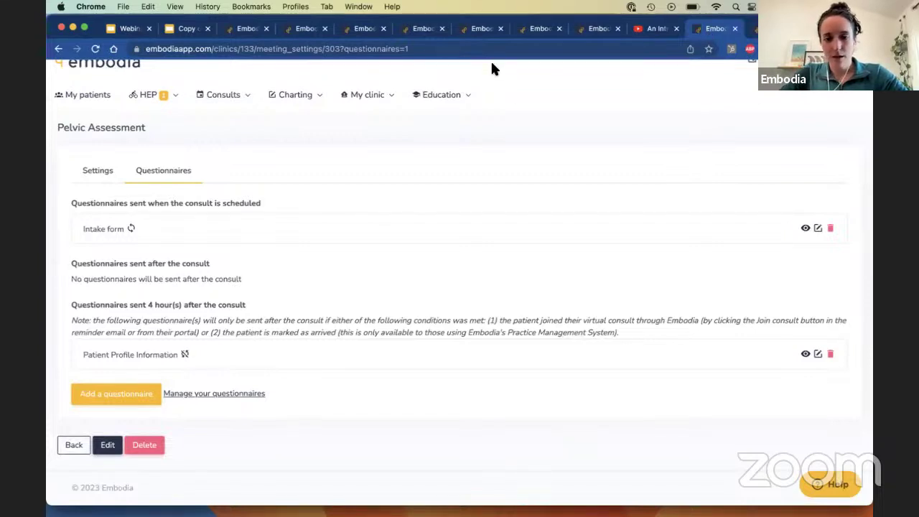
Open the patient conversation "How do I do this" from the practitioner's conversations.
{"action": "mouse_move", "coordinate": [162, 99]}
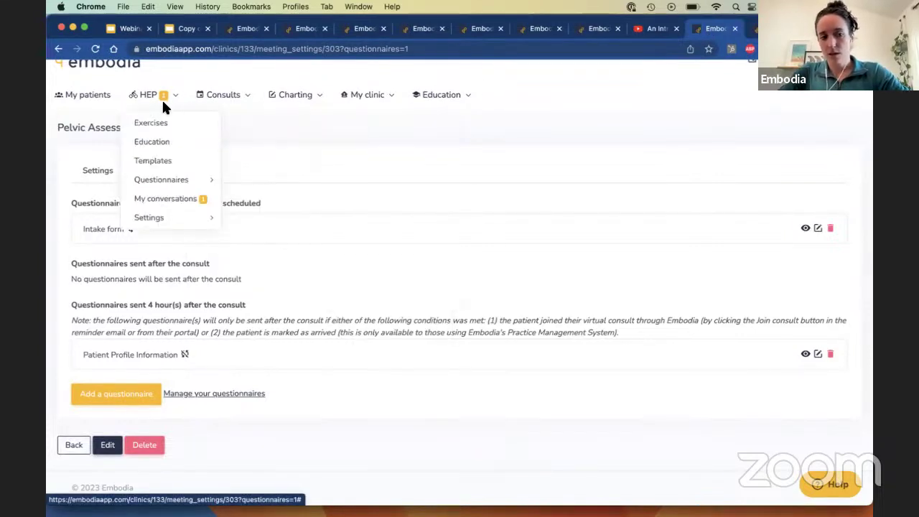
{"action": "left_click", "coordinate": [164, 199]}
{"action": "left_click", "coordinate": [131, 267]}
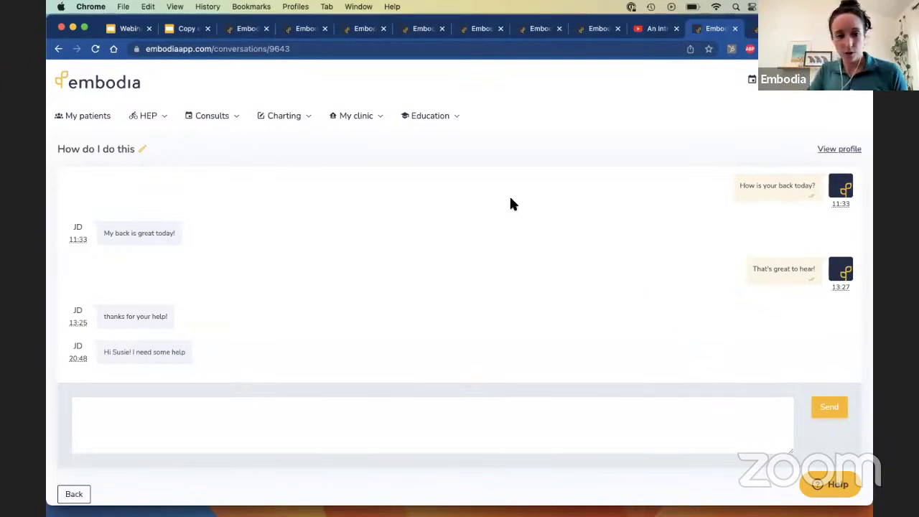
Open the exercise library, preview the Piriformis Stretch video and close the preview.
{"action": "mouse_move", "coordinate": [154, 115]}
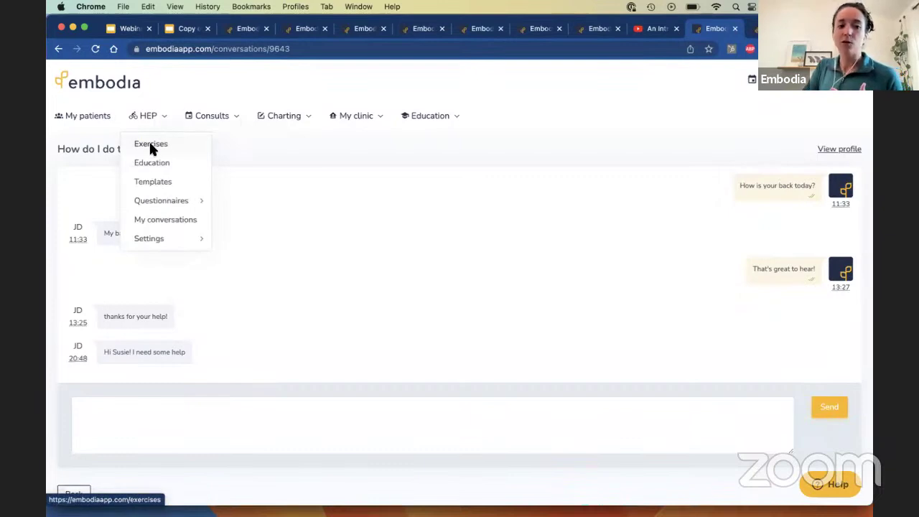
{"action": "left_click", "coordinate": [151, 146]}
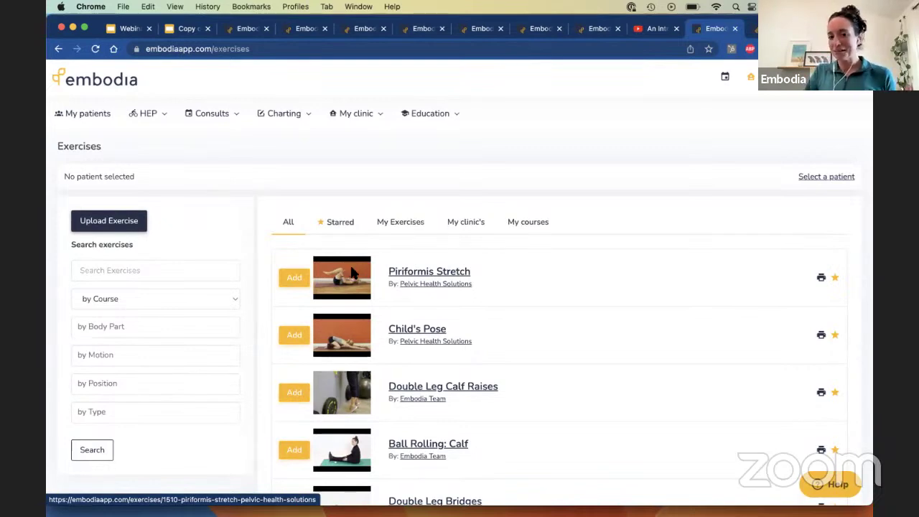
{"action": "left_click", "coordinate": [424, 272]}
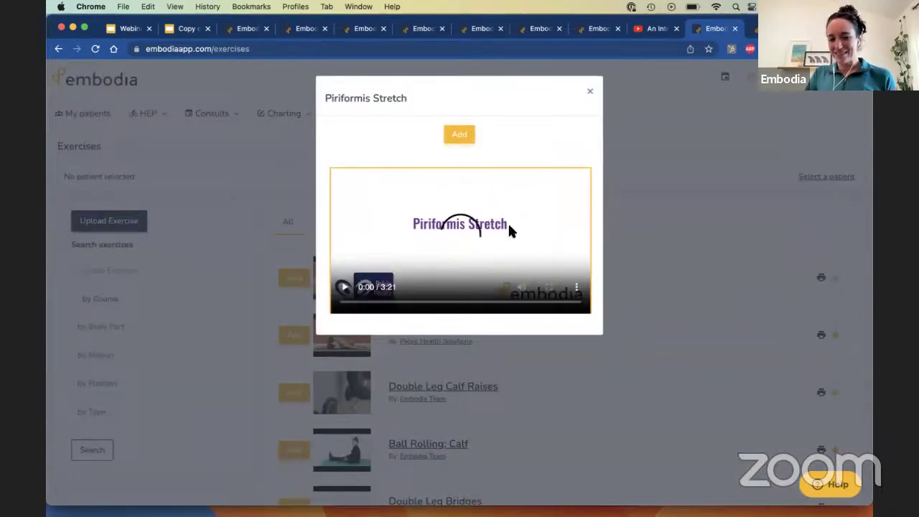
{"action": "left_click", "coordinate": [590, 92]}
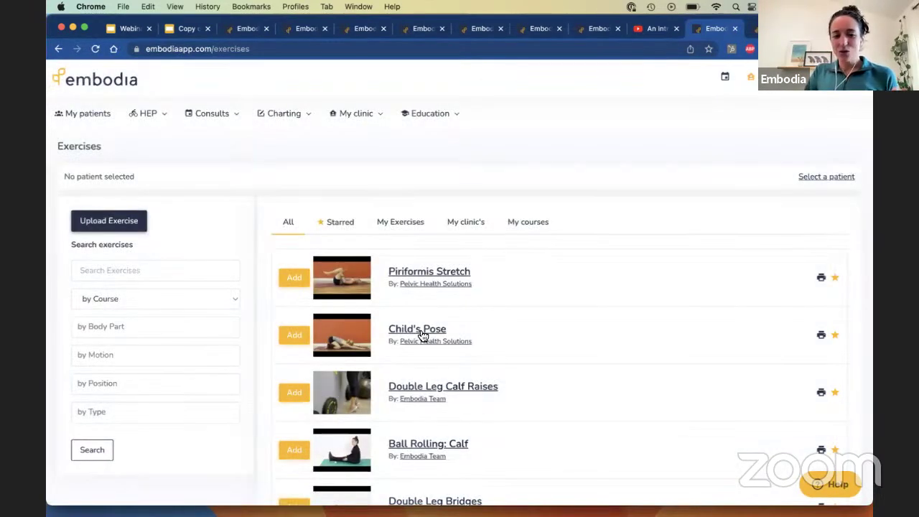
Preview the Double Leg Calf Raises exercise, view its subtitle choices and close the preview.
{"action": "left_click", "coordinate": [407, 386]}
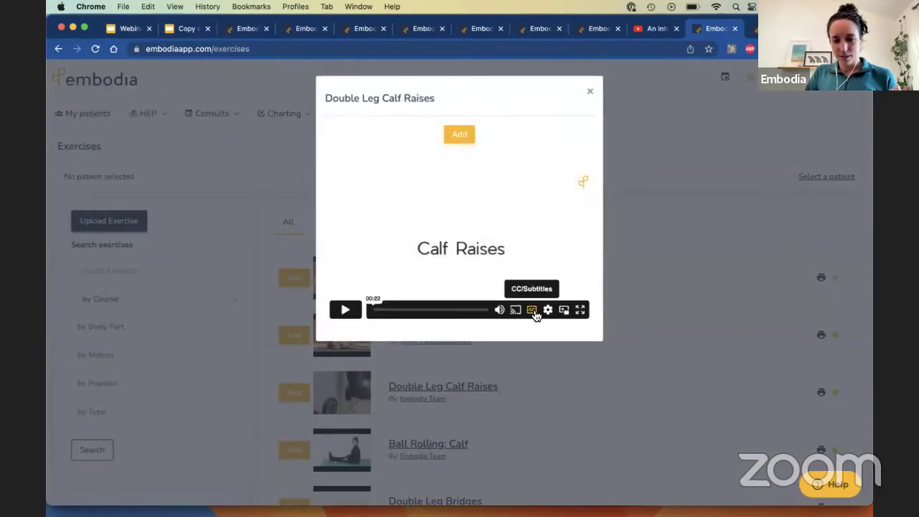
{"action": "left_click", "coordinate": [532, 310]}
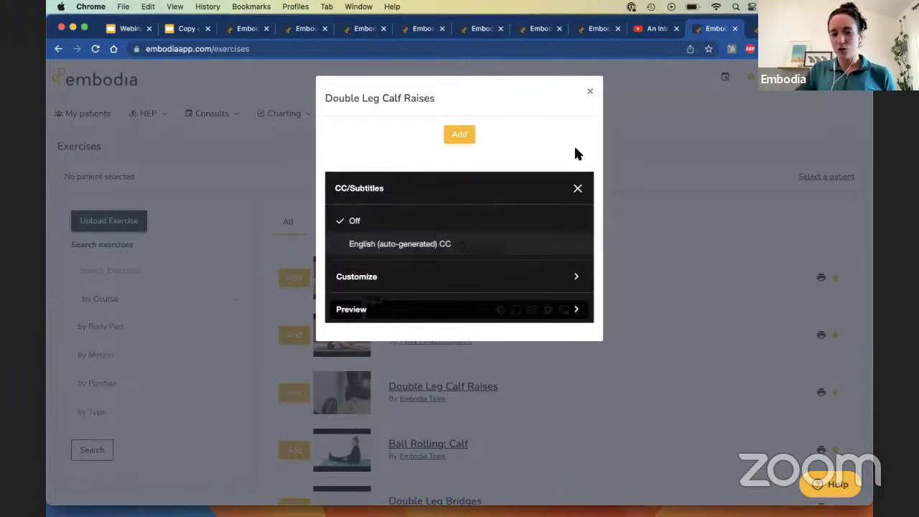
{"action": "left_click", "coordinate": [578, 188]}
{"action": "left_click", "coordinate": [590, 92]}
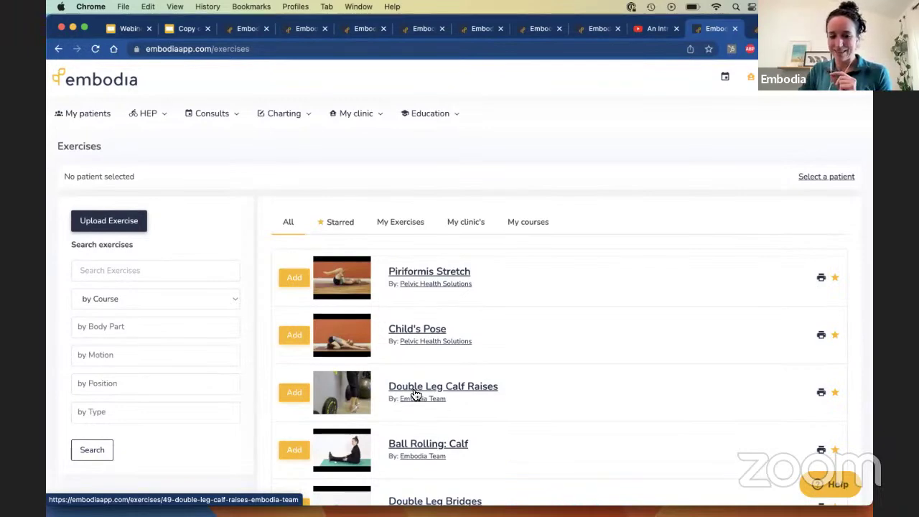
{"action": "scroll", "coordinate": [415, 394], "scroll_direction": "down", "scroll_amount": 1}
{"action": "scroll", "coordinate": [415, 394], "scroll_direction": "down", "scroll_amount": 1}
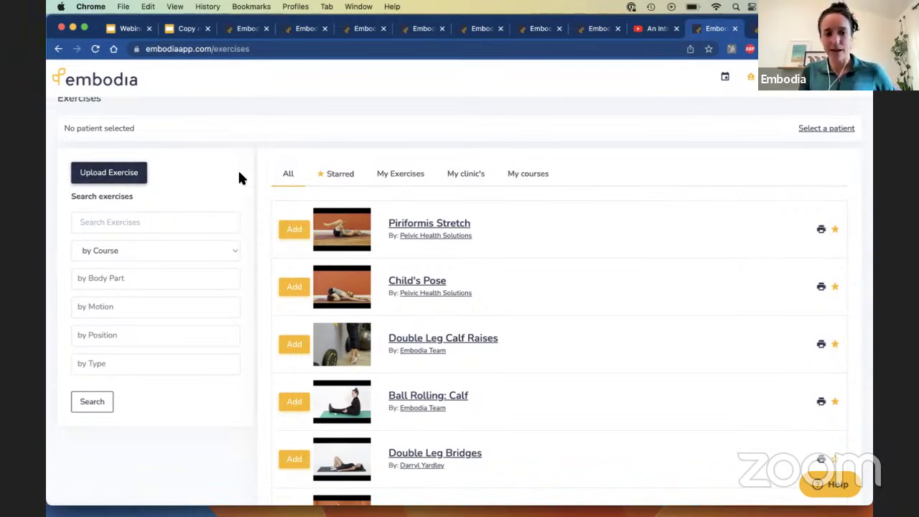
{"action": "scroll", "coordinate": [227, 144], "scroll_direction": "up", "scroll_amount": 2}
{"action": "left_click", "coordinate": [195, 116]}
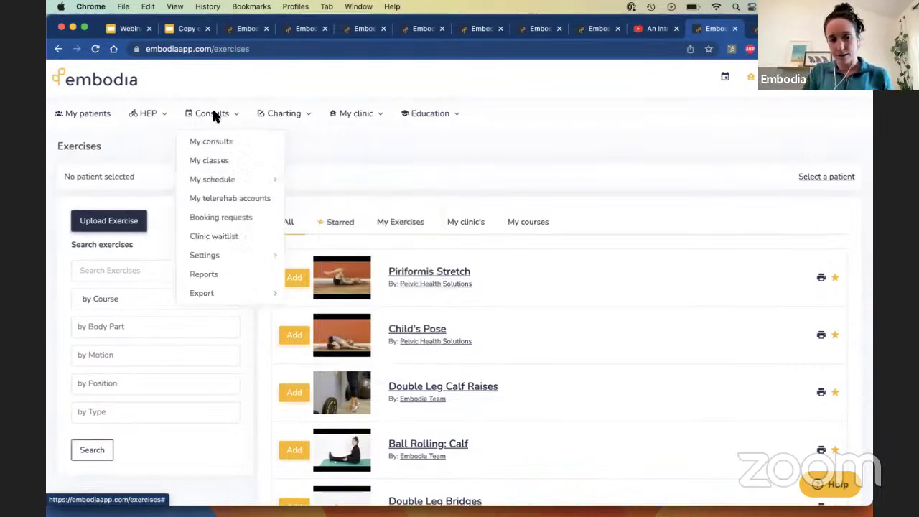
{"action": "mouse_move", "coordinate": [348, 115]}
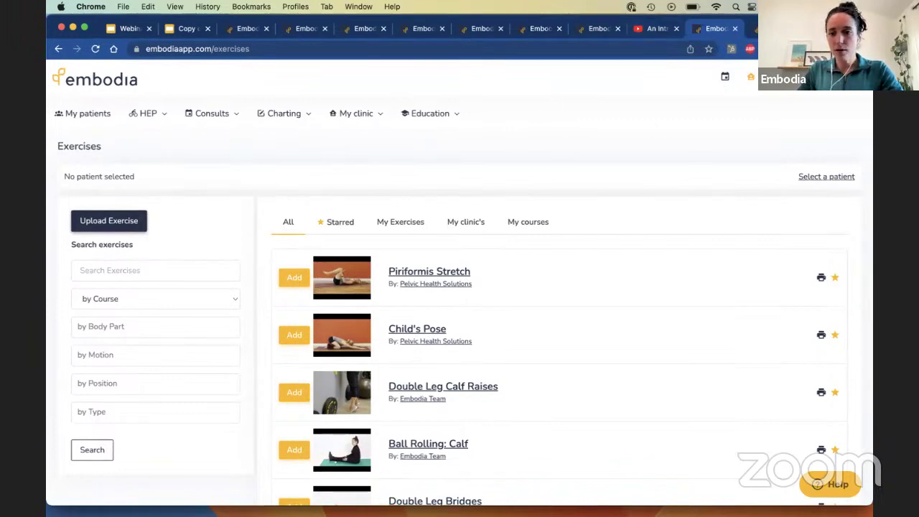
Open the bookmarked Round Robin meeting booking page in a new tab, select its web address and close the tab.
{"action": "key", "text": "super+t"}
{"action": "left_click", "coordinate": [184, 67]}
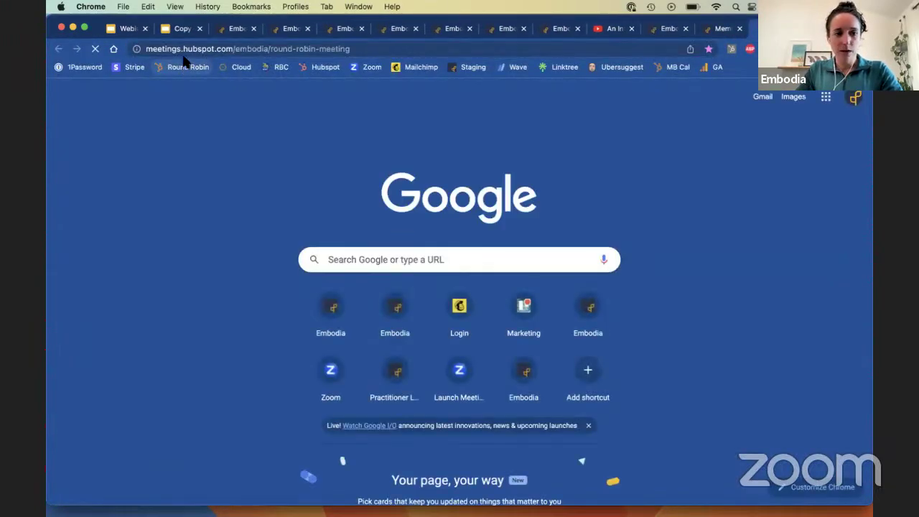
{"action": "left_click", "coordinate": [188, 54]}
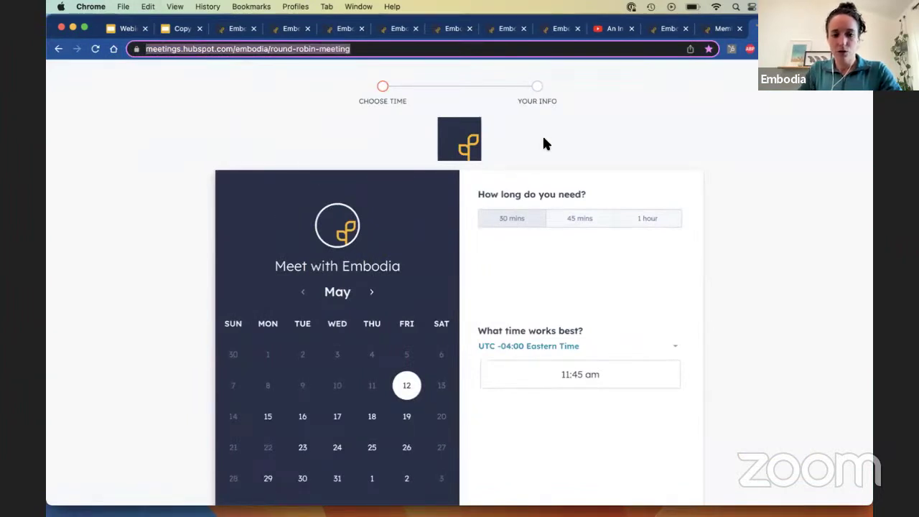
{"action": "key", "text": "super+w"}
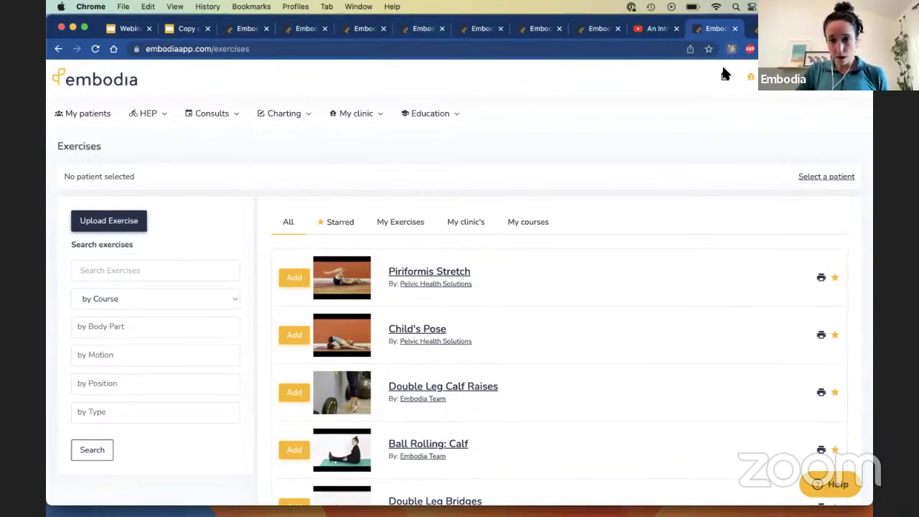
Sign out of the current practitioner account and sign in to the Pelvic Clinic manager's account with its saved e-mail and password.
{"action": "left_click", "coordinate": [858, 77]}
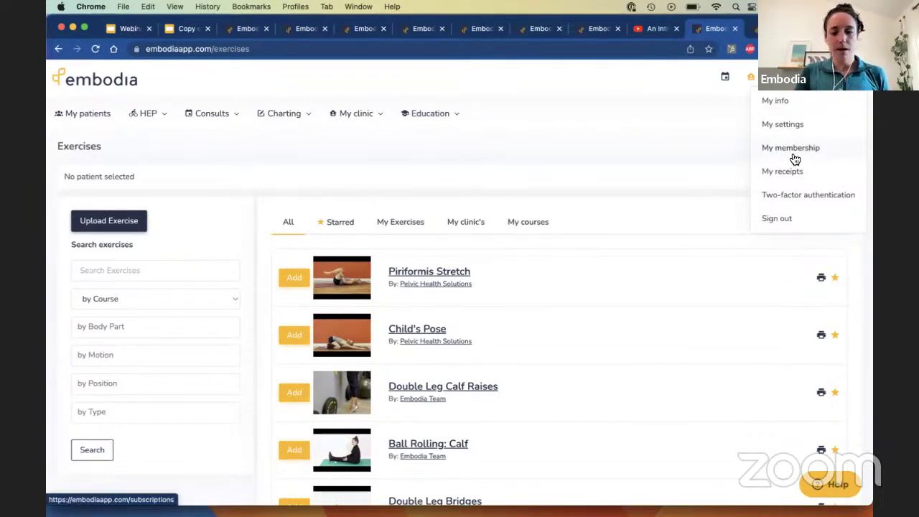
{"action": "left_click", "coordinate": [782, 218]}
{"action": "mouse_move", "coordinate": [806, 92]}
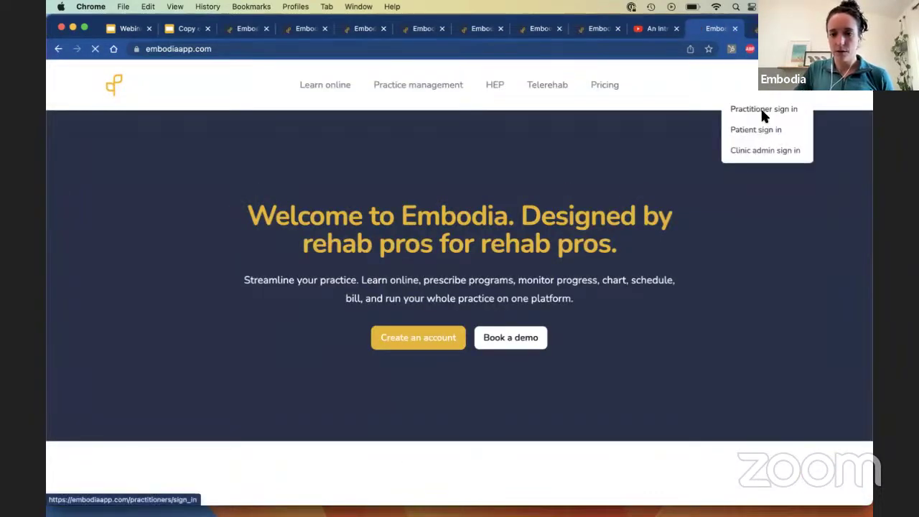
{"action": "left_click", "coordinate": [762, 108]}
{"action": "left_click", "coordinate": [249, 235]}
{"action": "key", "text": "super+a"}
{"action": "type", "text": "manu"}
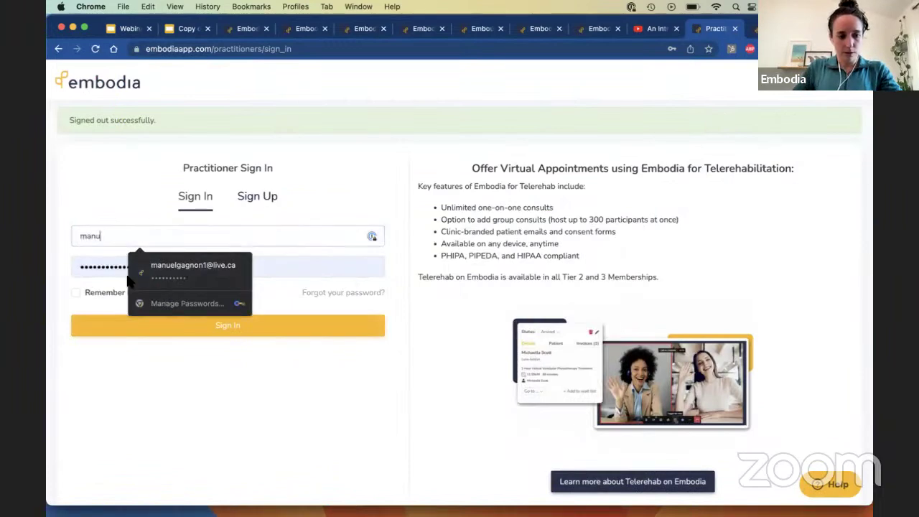
{"action": "left_click", "coordinate": [141, 273]}
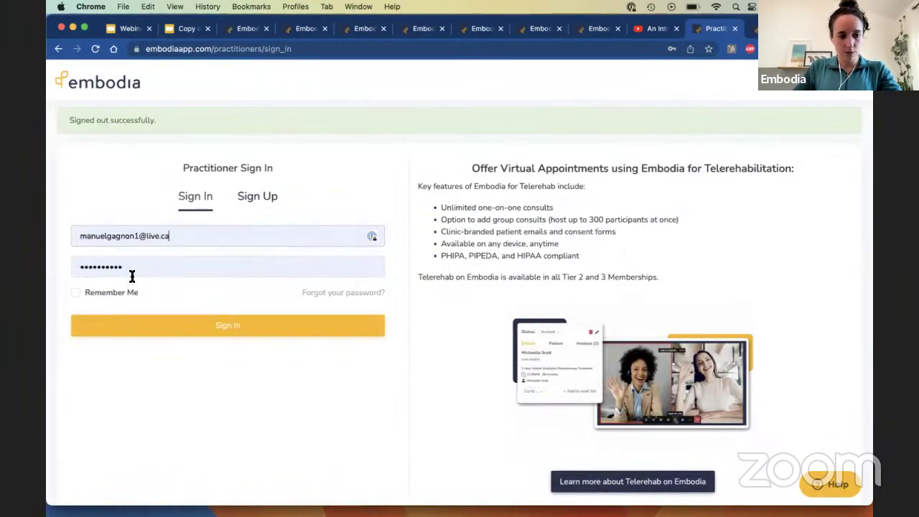
{"action": "left_click", "coordinate": [139, 320]}
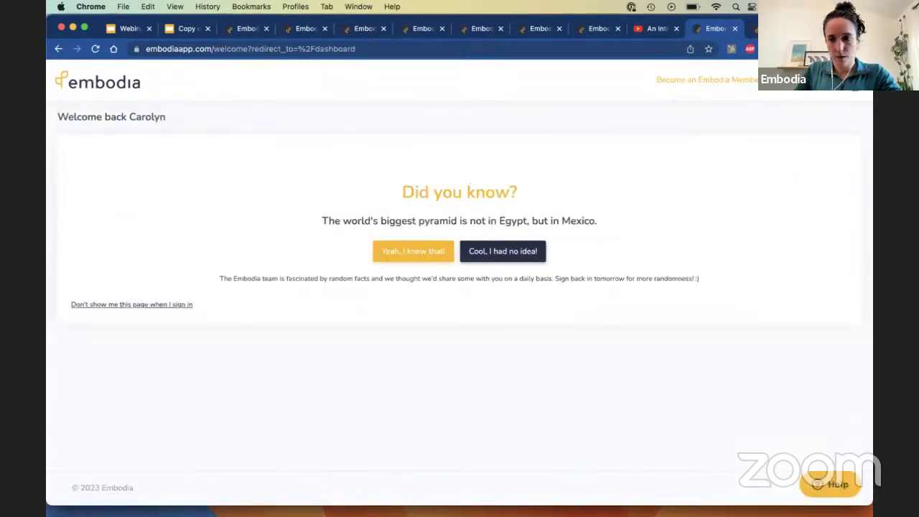
View the individual membership plans from the account's membership page, and follow the Tier 3 clinic link to the Pelvic Clinic page.
{"action": "mouse_move", "coordinate": [825, 75]}
{"action": "left_click", "coordinate": [763, 151]}
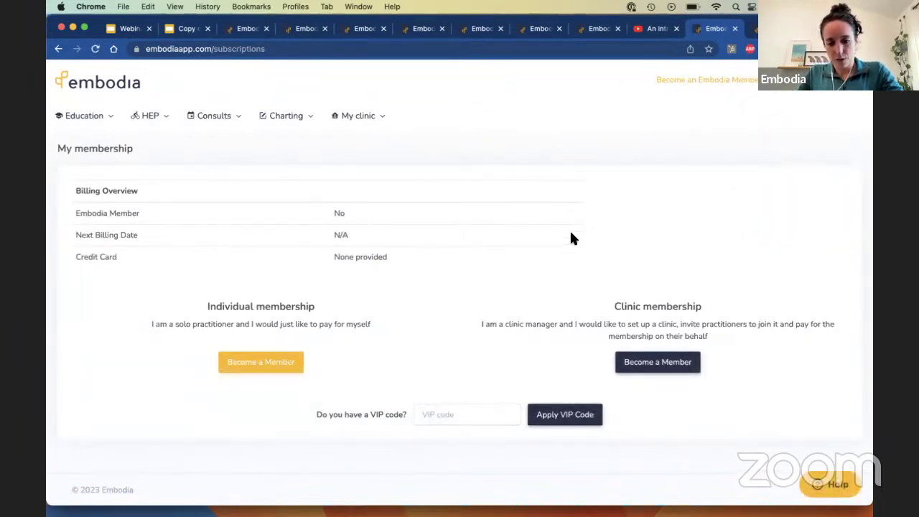
{"action": "left_click", "coordinate": [266, 366]}
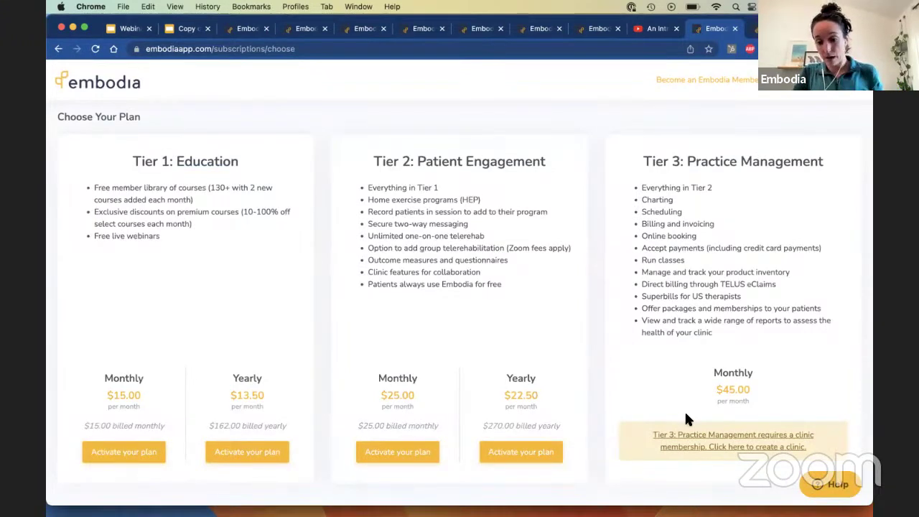
{"action": "left_click", "coordinate": [685, 439]}
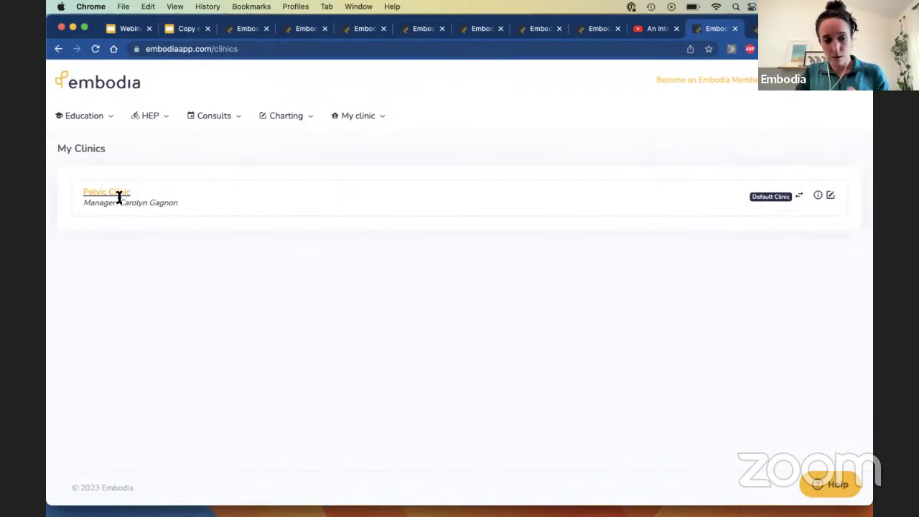
{"action": "left_click", "coordinate": [115, 193]}
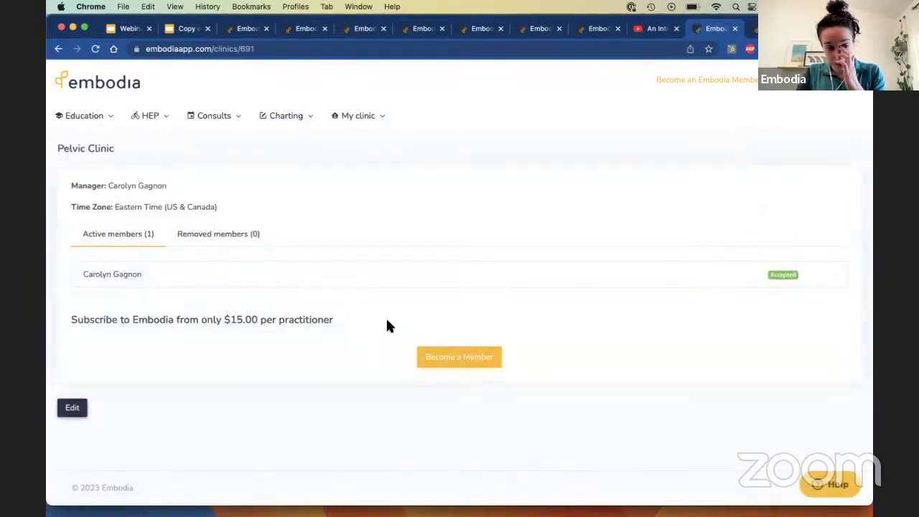
Start a clinic membership for Pelvic Clinic with the monthly Tier 3: Practice Management plan, and go back from the billing address form.
{"action": "left_click", "coordinate": [844, 92]}
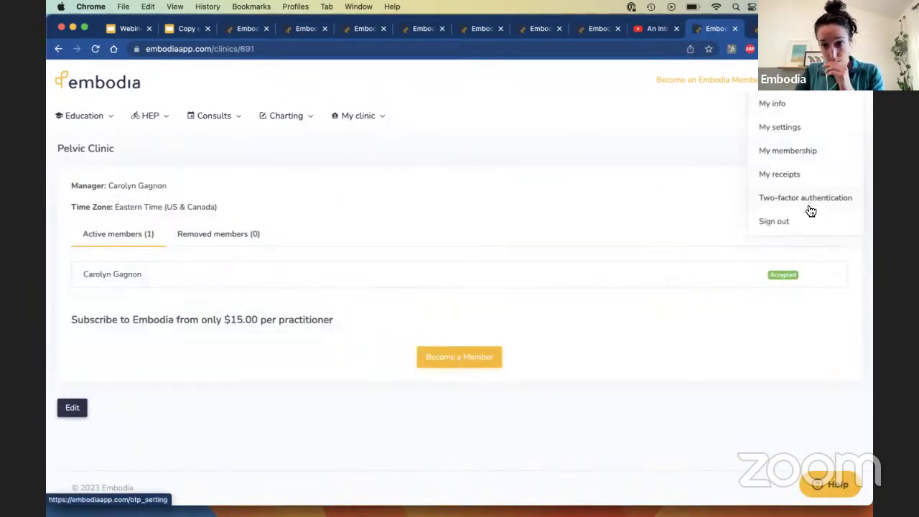
{"action": "left_click", "coordinate": [804, 154]}
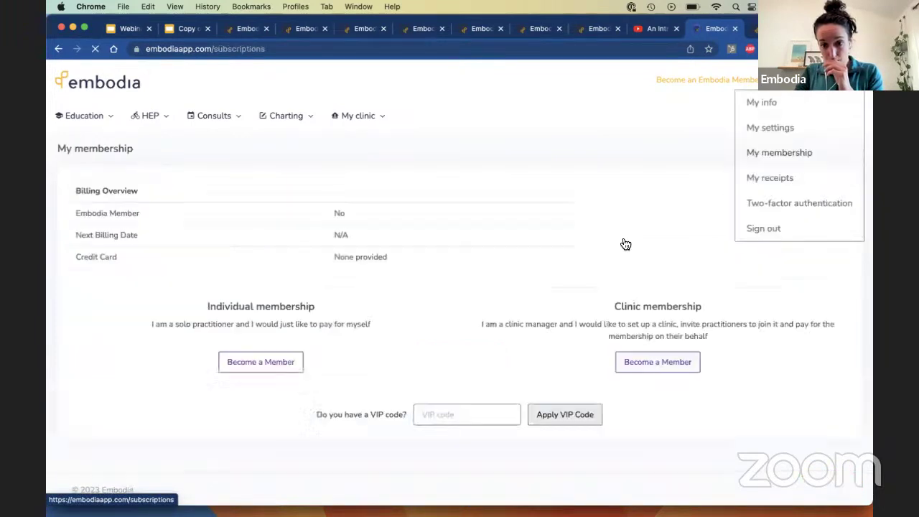
{"action": "left_click", "coordinate": [675, 361]}
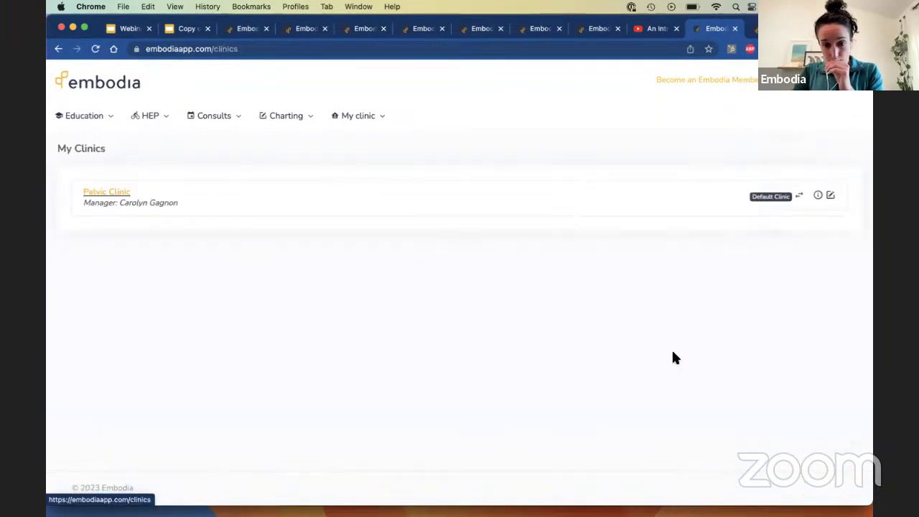
{"action": "left_click", "coordinate": [105, 193]}
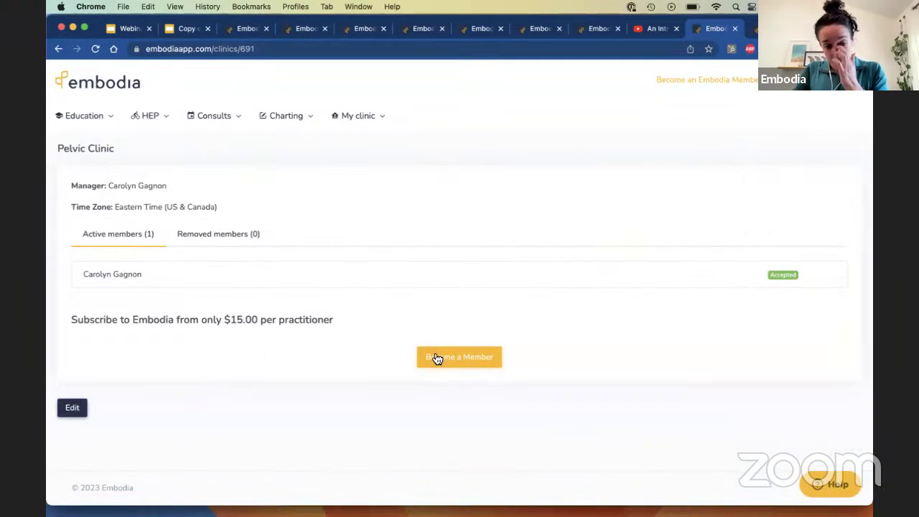
{"action": "left_click", "coordinate": [436, 359]}
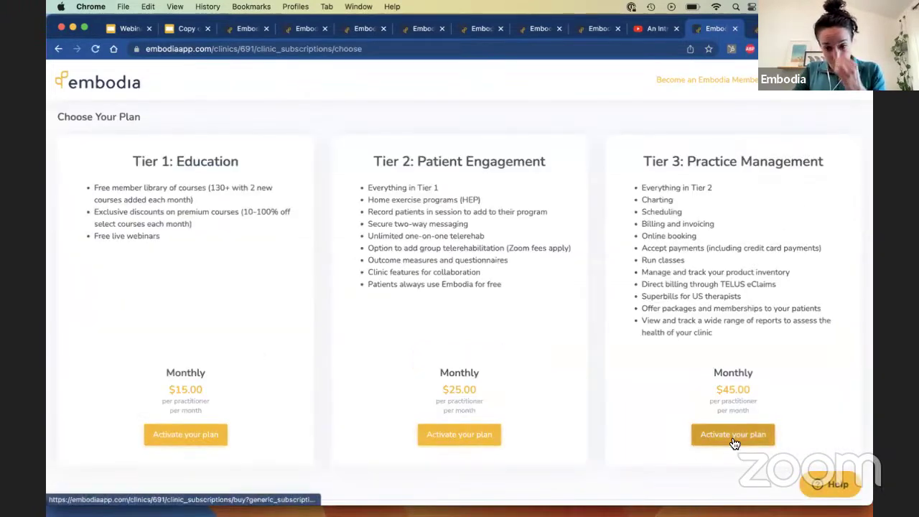
{"action": "left_click", "coordinate": [734, 439]}
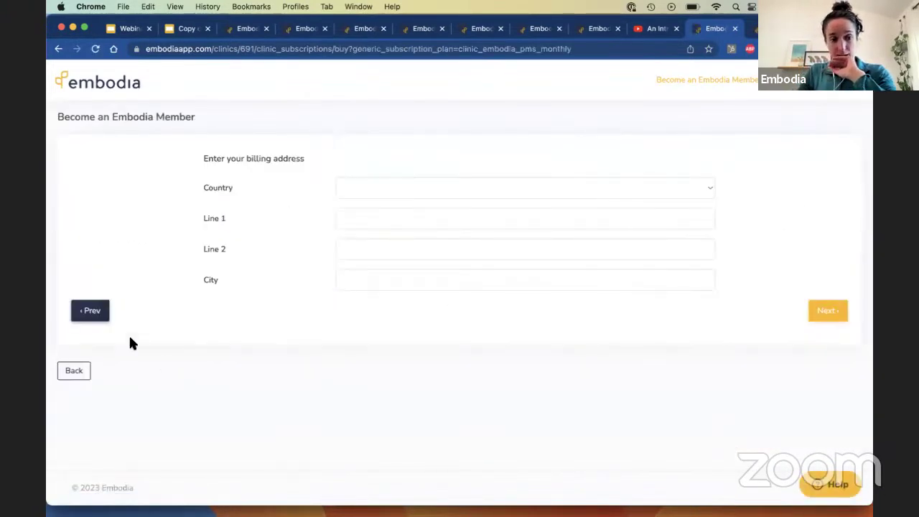
{"action": "left_click", "coordinate": [93, 313]}
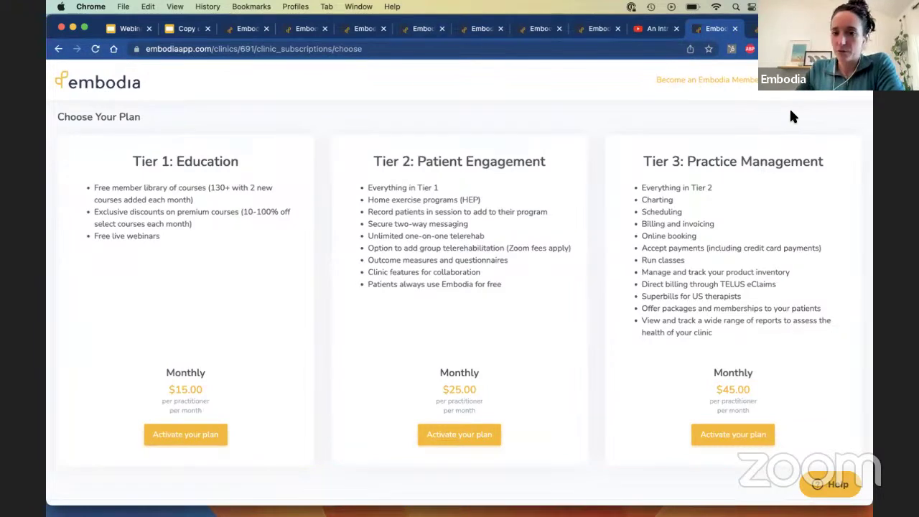
Sign out of the non-member account and sign in to the Demo Clinic practitioner's account with its saved e-mail and password.
{"action": "left_click", "coordinate": [825, 79]}
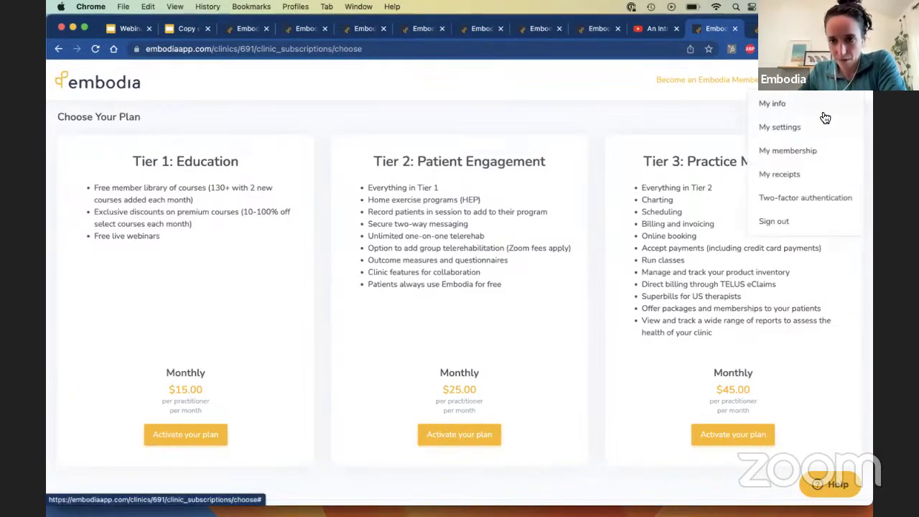
{"action": "left_click", "coordinate": [788, 221]}
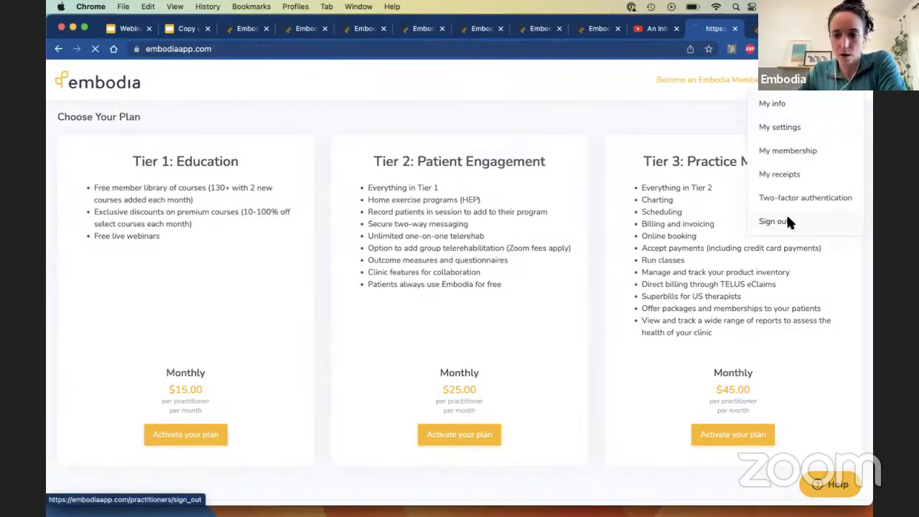
{"action": "left_click", "coordinate": [798, 99]}
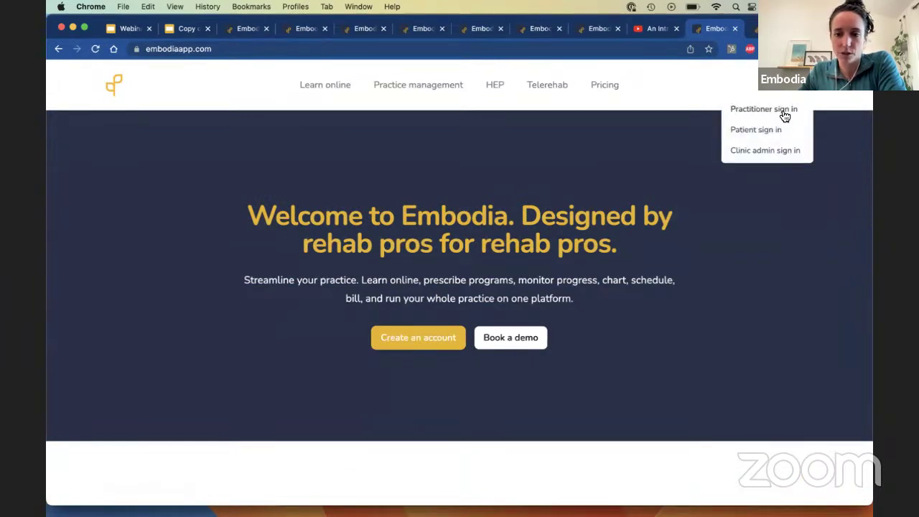
{"action": "left_click", "coordinate": [783, 112]}
{"action": "left_click", "coordinate": [240, 234]}
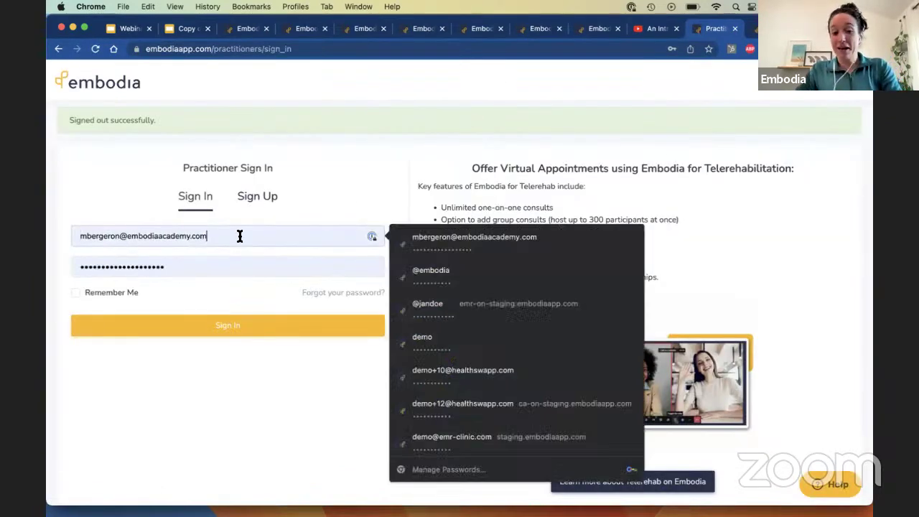
{"action": "key", "text": "super+a"}
{"action": "type", "text": "maa"}
{"action": "key", "text": "Down"}
{"action": "key", "text": "Return"}
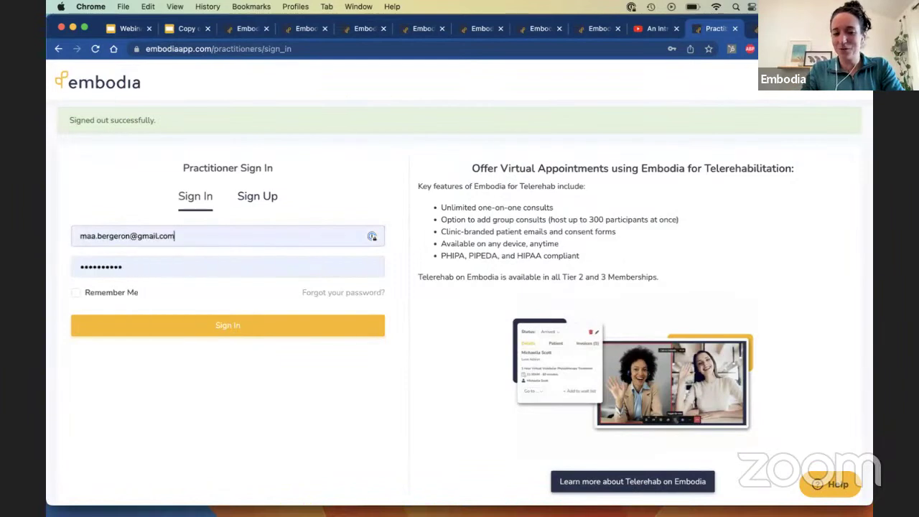
{"action": "key", "text": "Return"}
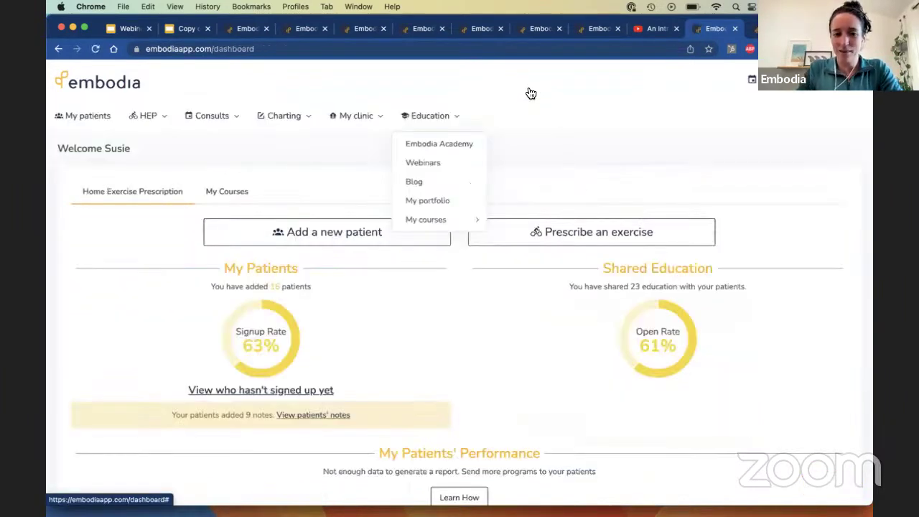
Open the clinic admin permissions page for Demo Clinic.
{"action": "mouse_move", "coordinate": [380, 109]}
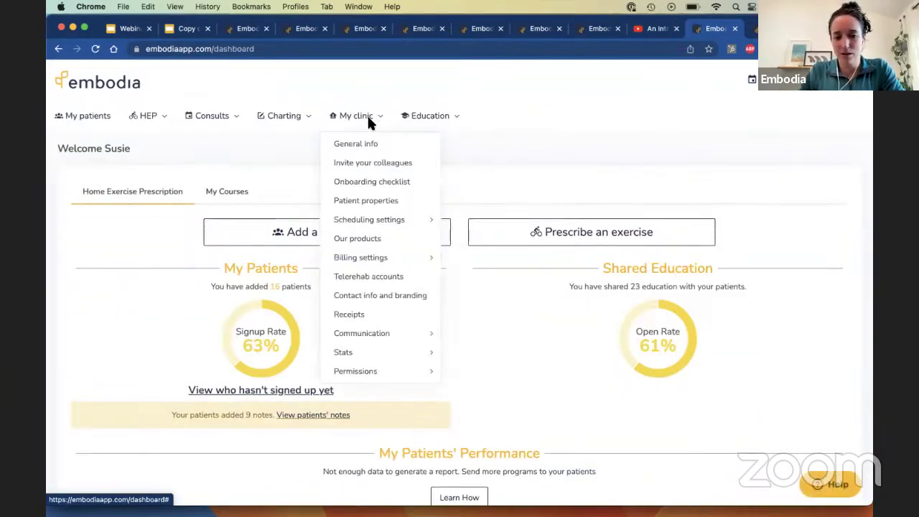
{"action": "mouse_move", "coordinate": [357, 358]}
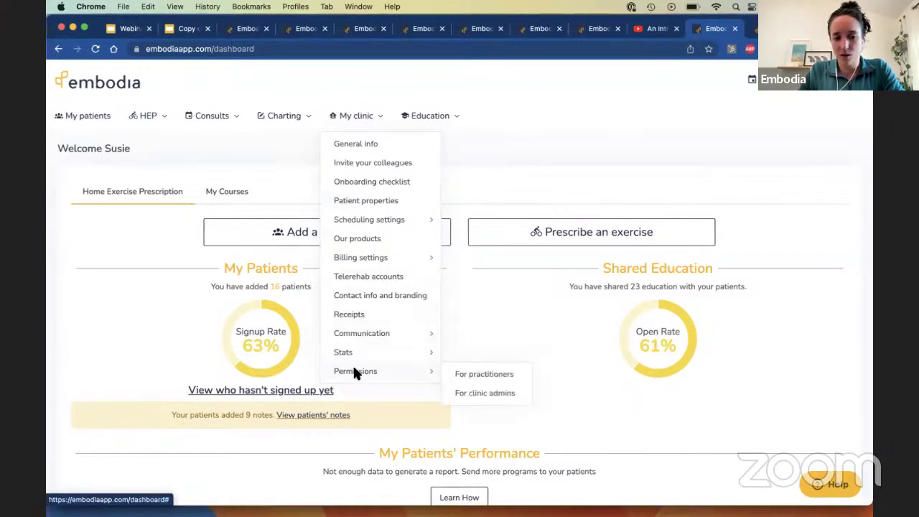
{"action": "left_click", "coordinate": [481, 393]}
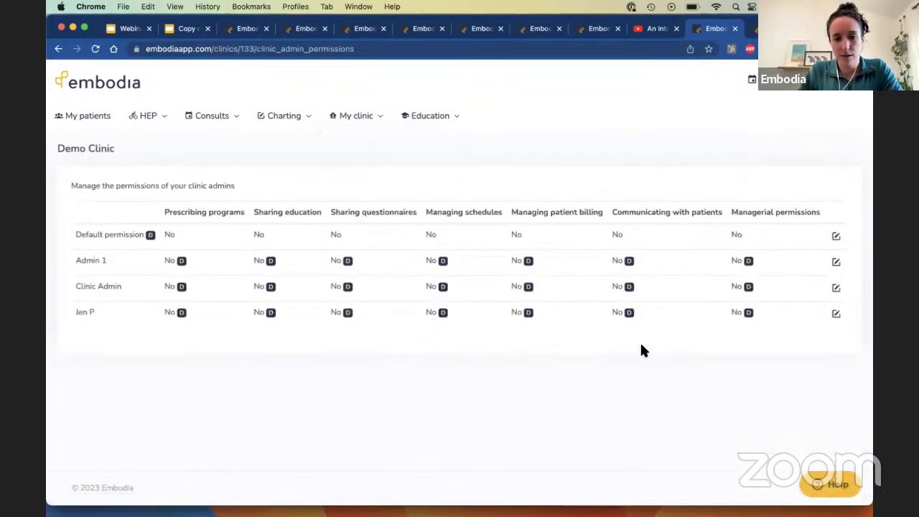